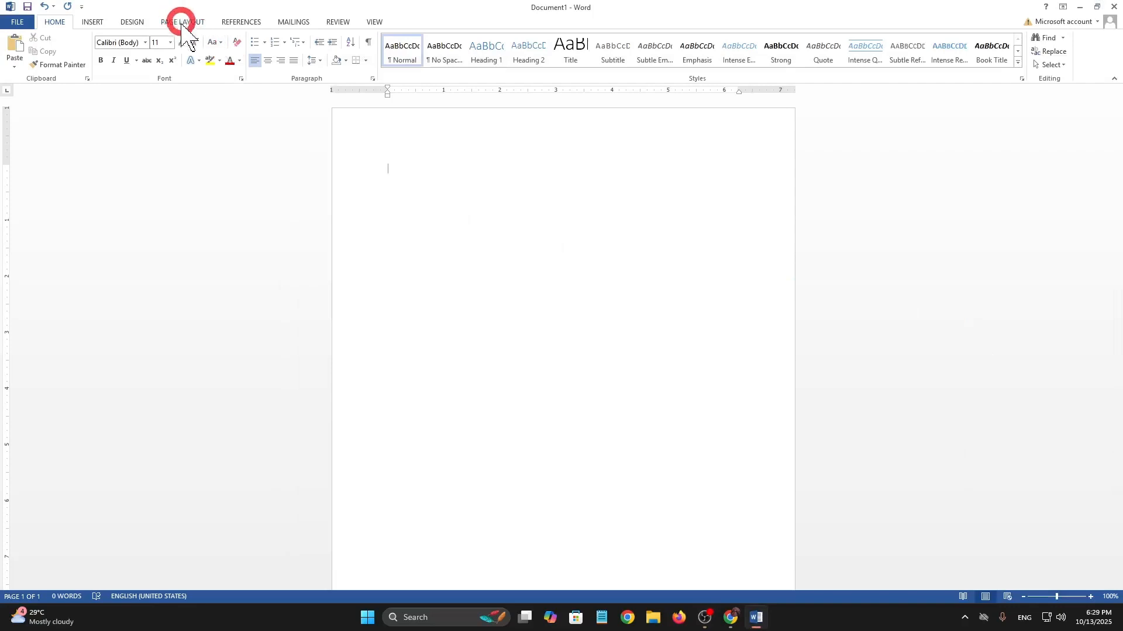
# Set the page size to A4
pyautogui.click(189, 23)
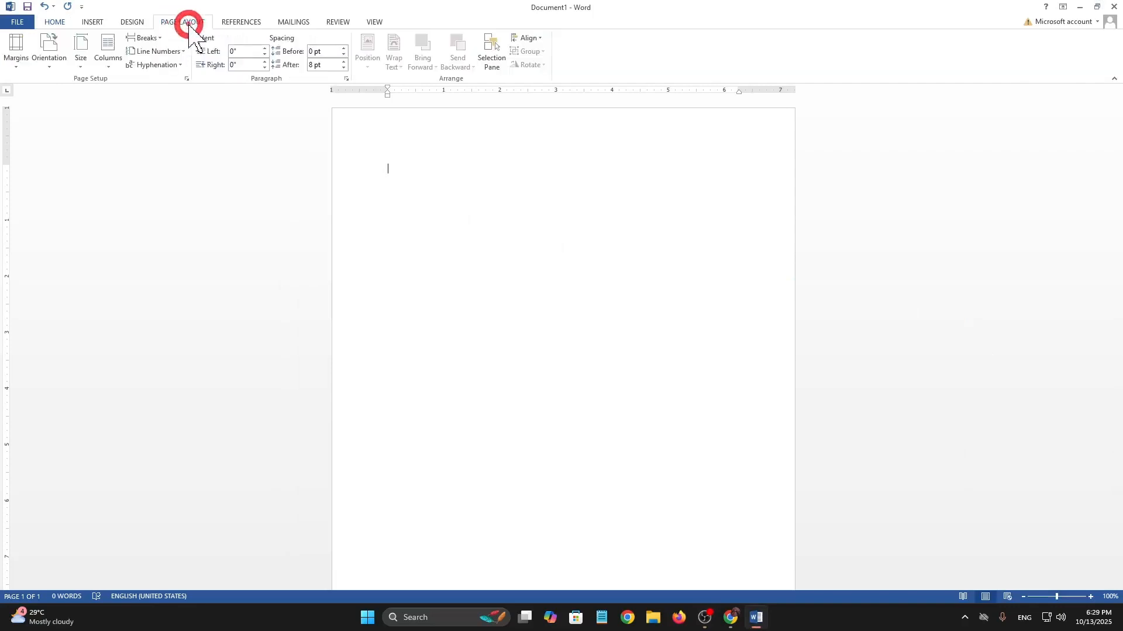
pyautogui.click(82, 59)
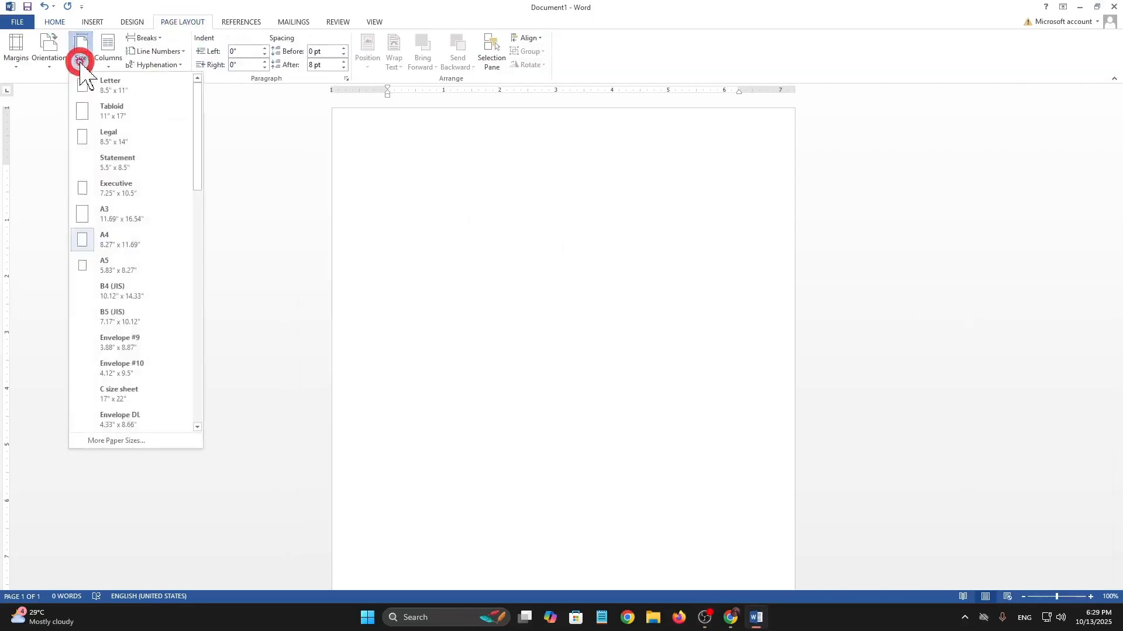
pyautogui.scroll(-5, 117, 219)
pyautogui.scroll(5, 120, 218)
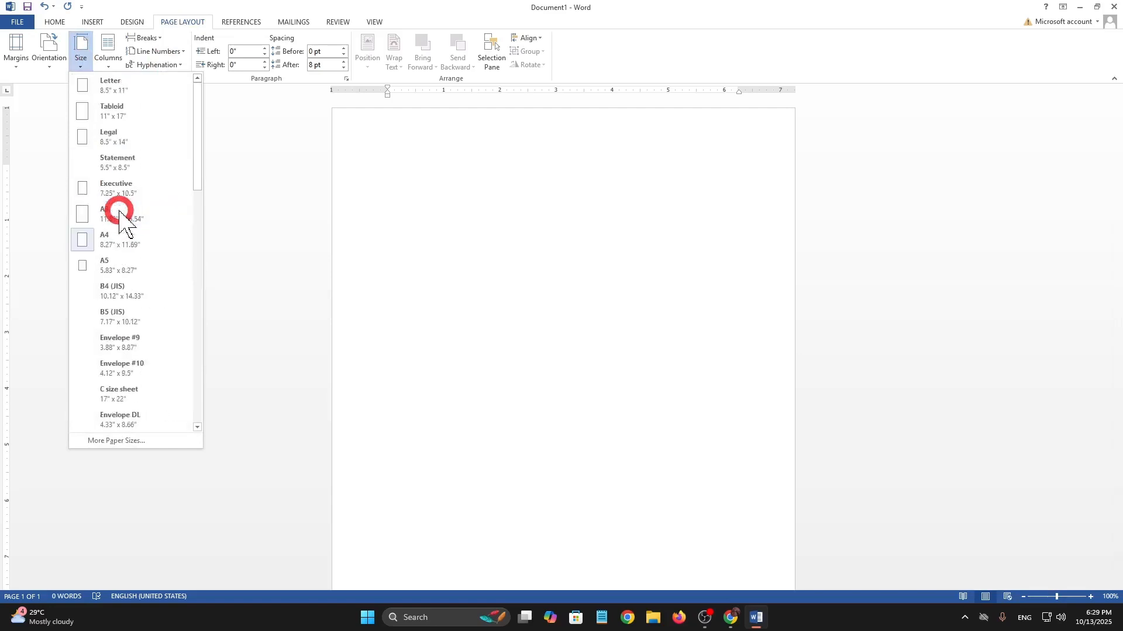
pyautogui.click(112, 240)
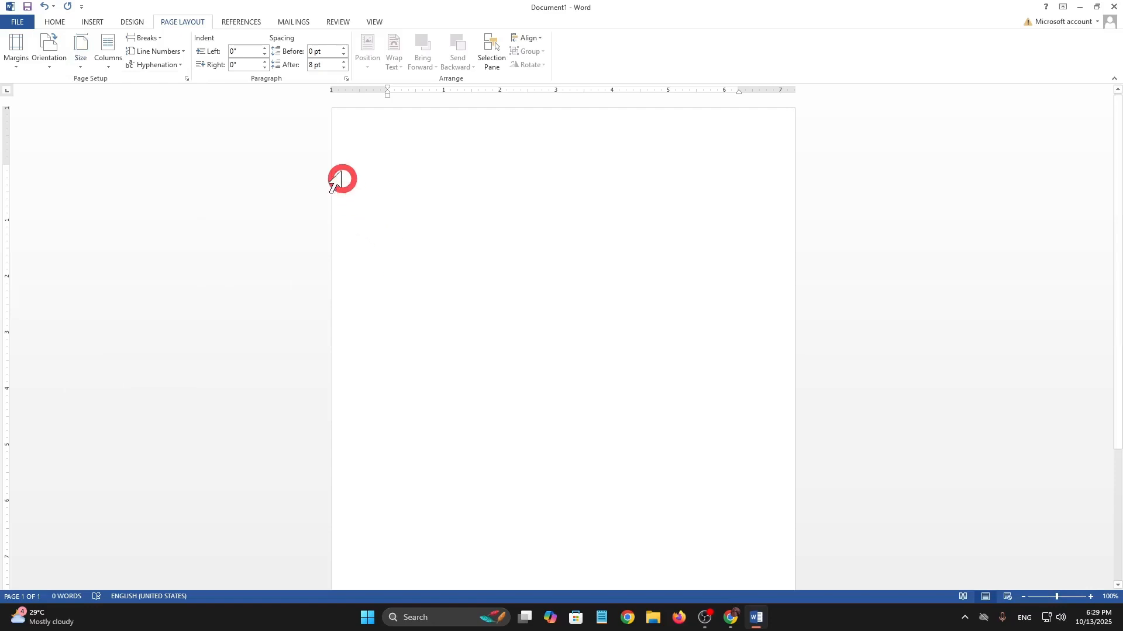
# Draw a wavy Punched Tape flowchart shape across the top of the page, about 9.13 in wide and 3.09 in tall
pyautogui.click(92, 23)
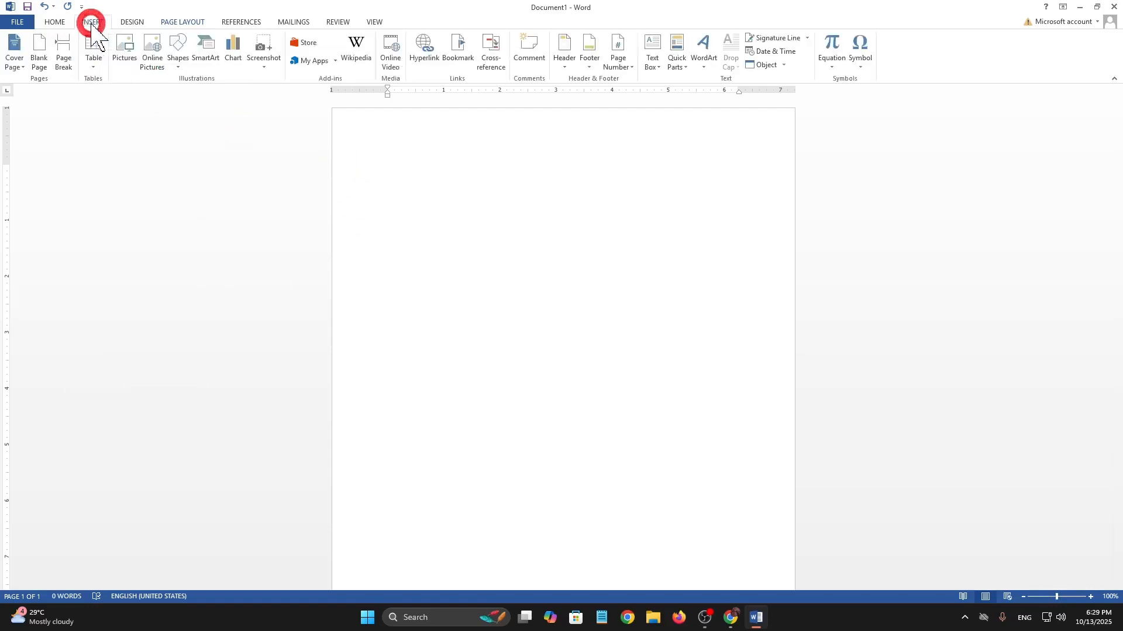
pyautogui.click(179, 65)
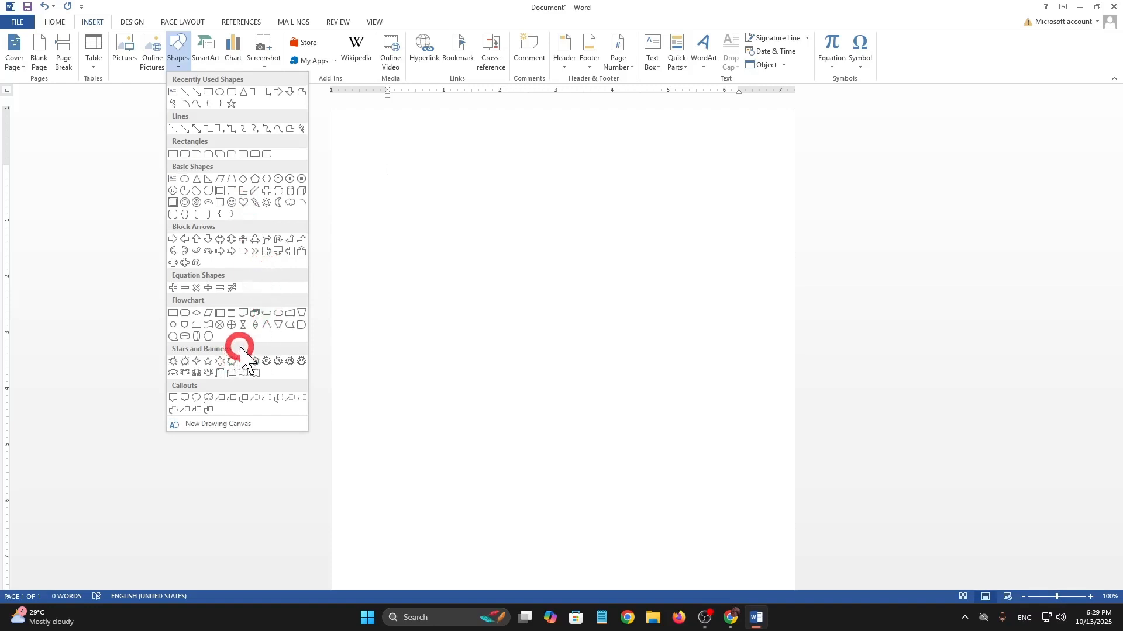
pyautogui.click(210, 326)
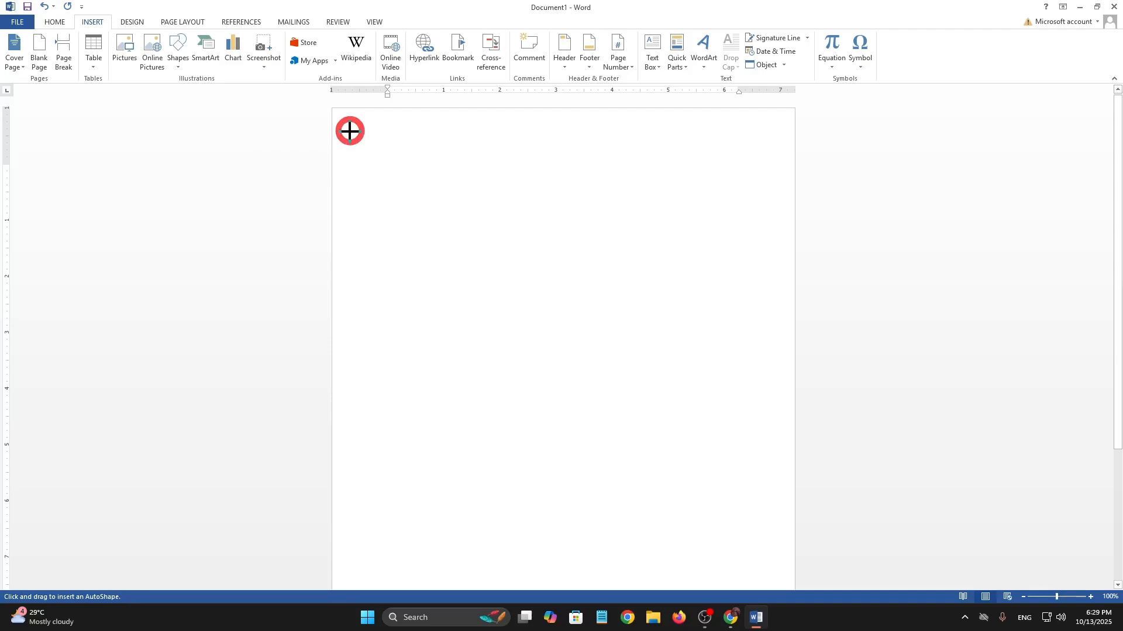
pyautogui.moveTo(343, 124)
pyautogui.mouseDown()
pyautogui.moveTo(406, 173)
pyautogui.moveTo(491, 203)
pyautogui.moveTo(734, 255)
pyautogui.moveTo(837, 268)
pyautogui.moveTo(847, 258)
pyautogui.moveTo(852, 271)
pyautogui.mouseUp()
pyautogui.moveTo(582, 214); pyautogui.dragTo(556, 168)
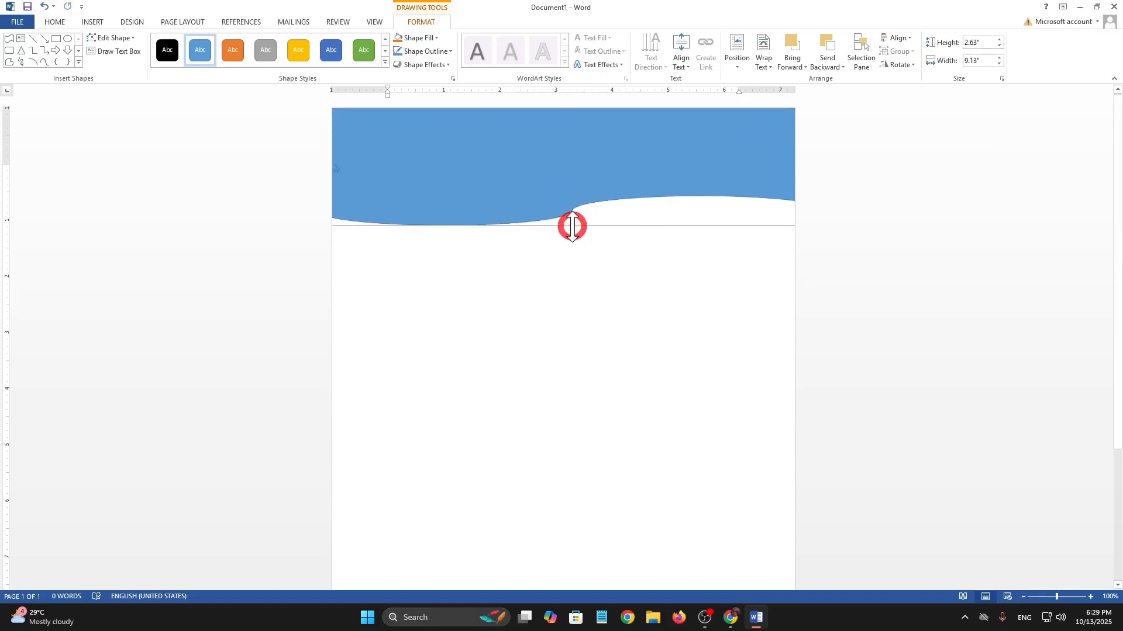
pyautogui.moveTo(572, 226); pyautogui.dragTo(578, 252)
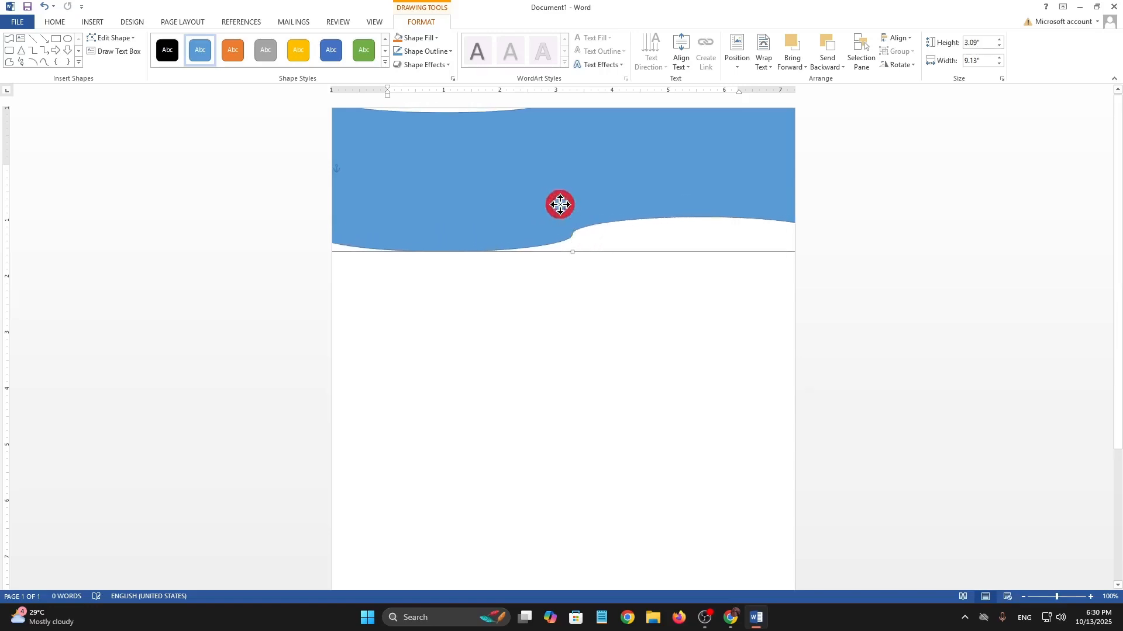
pyautogui.moveTo(560, 205); pyautogui.dragTo(560, 200)
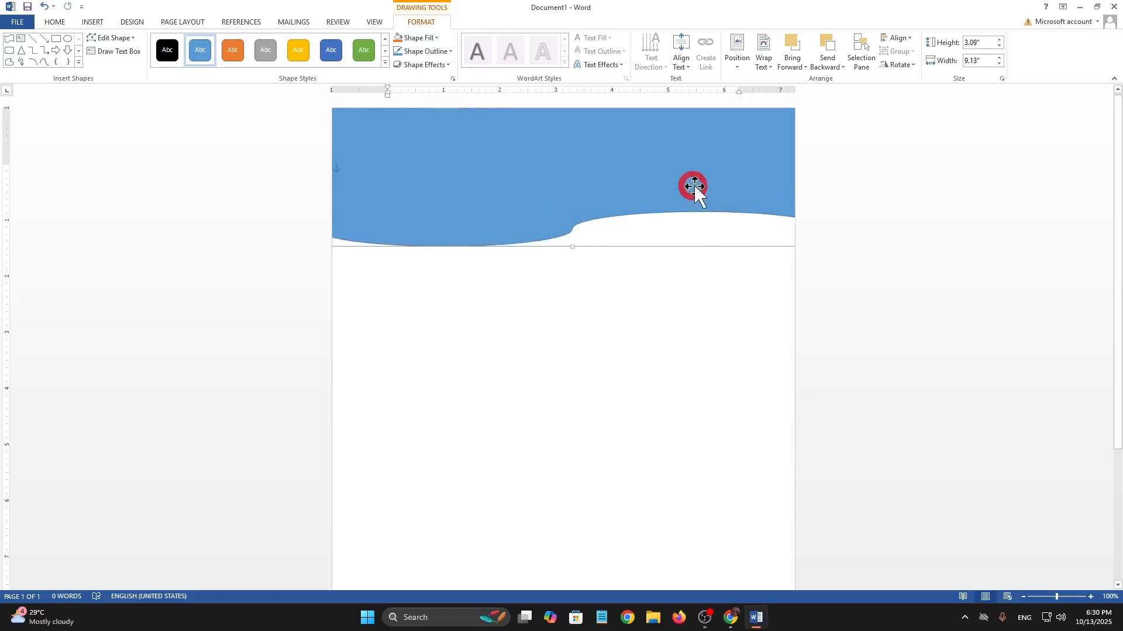
# Fill the wave shape with standard red
pyautogui.click(603, 242)
pyautogui.click(553, 200)
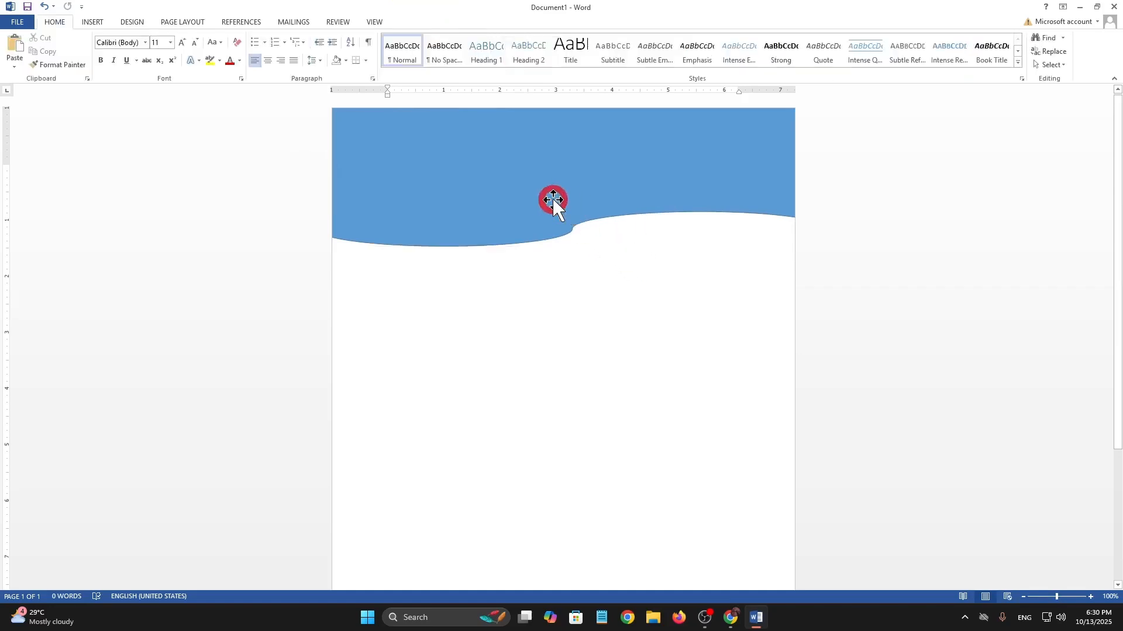
pyautogui.click(626, 290)
pyautogui.click(479, 184)
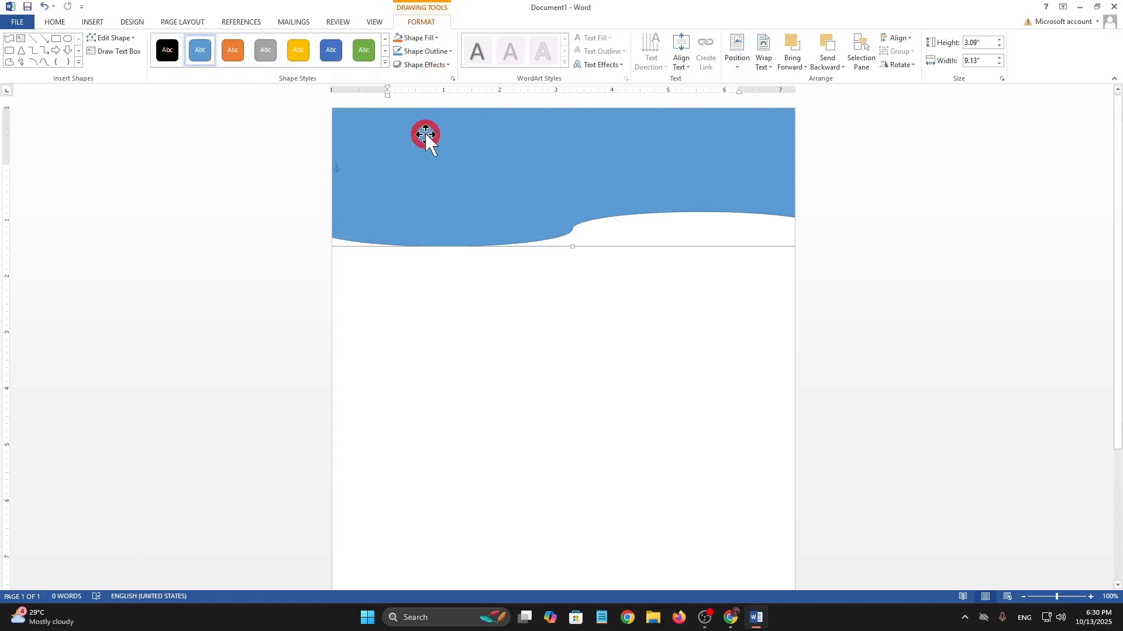
pyautogui.click(413, 39)
pyautogui.click(408, 129)
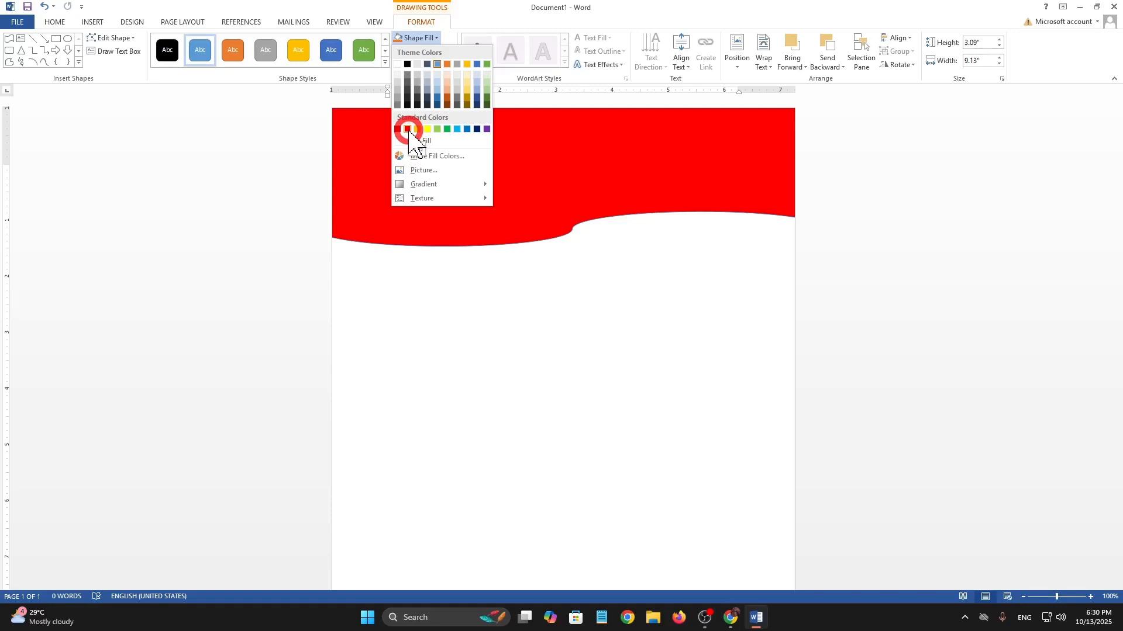
pyautogui.click(407, 129)
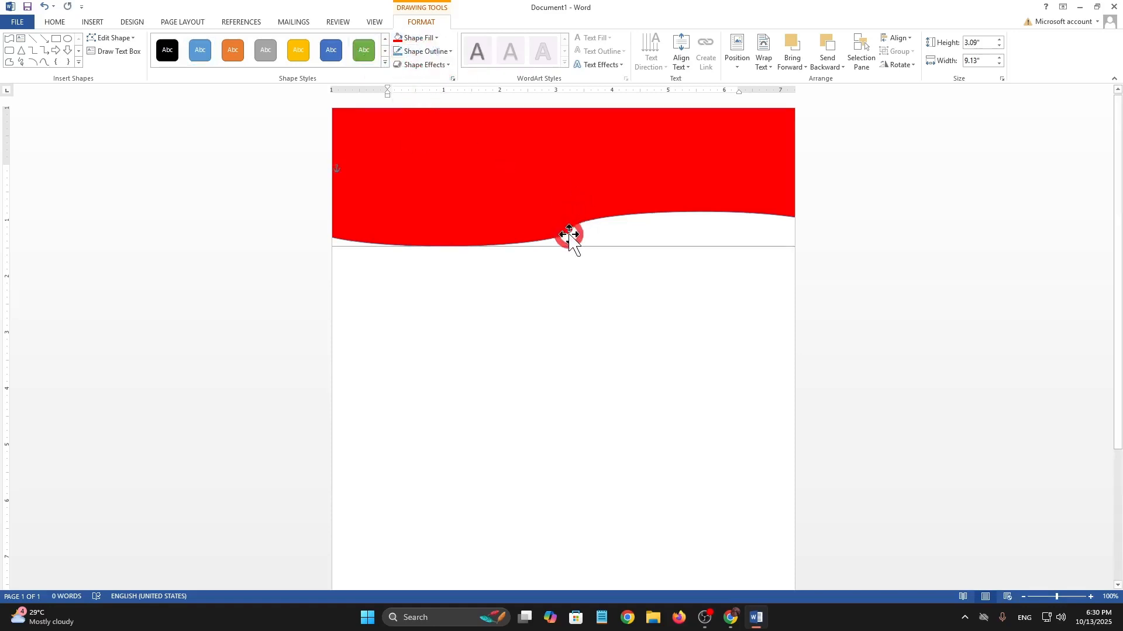
# Remove the outline from the wave shape
pyautogui.click(430, 50)
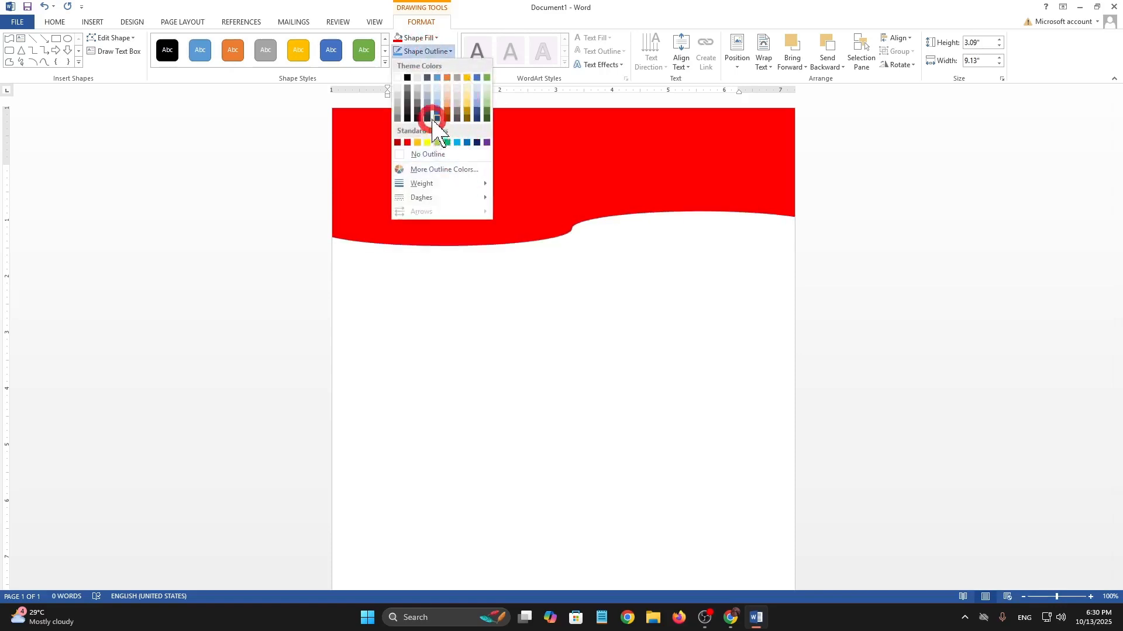
pyautogui.click(429, 154)
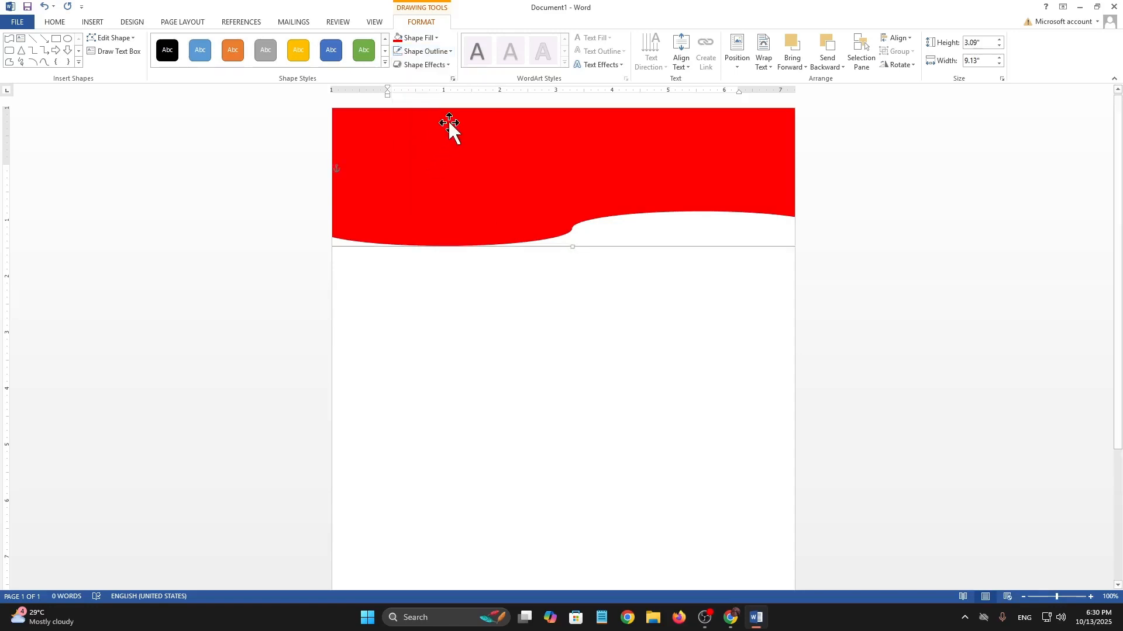
pyautogui.click(427, 75)
# Apply a gray glow variation to the wave shape
pyautogui.click(418, 65)
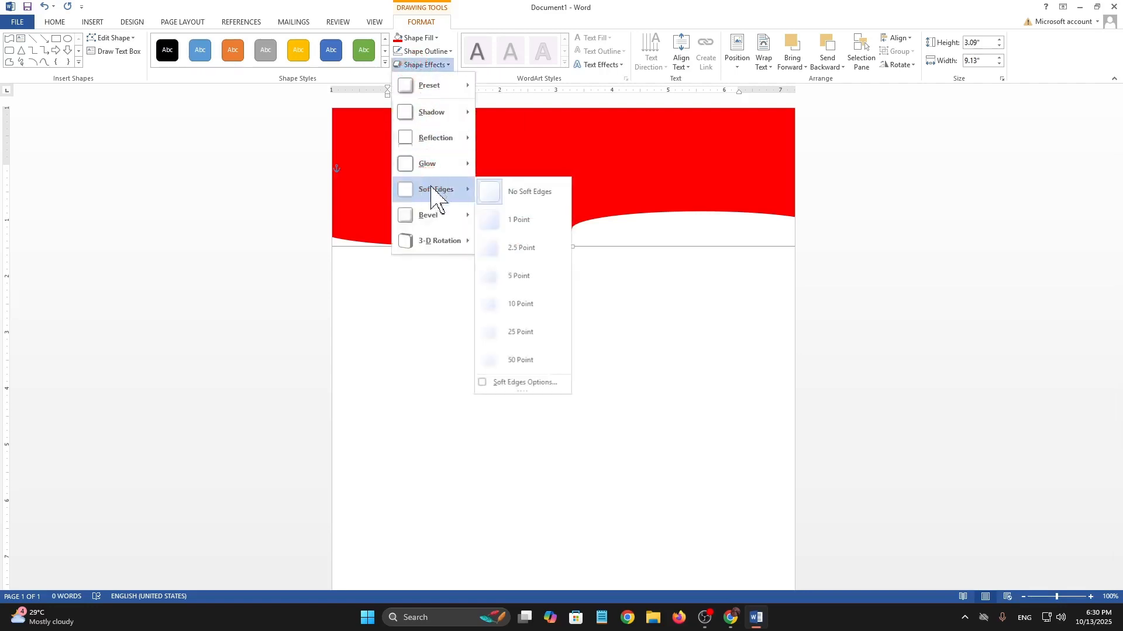
pyautogui.moveTo(426, 165)
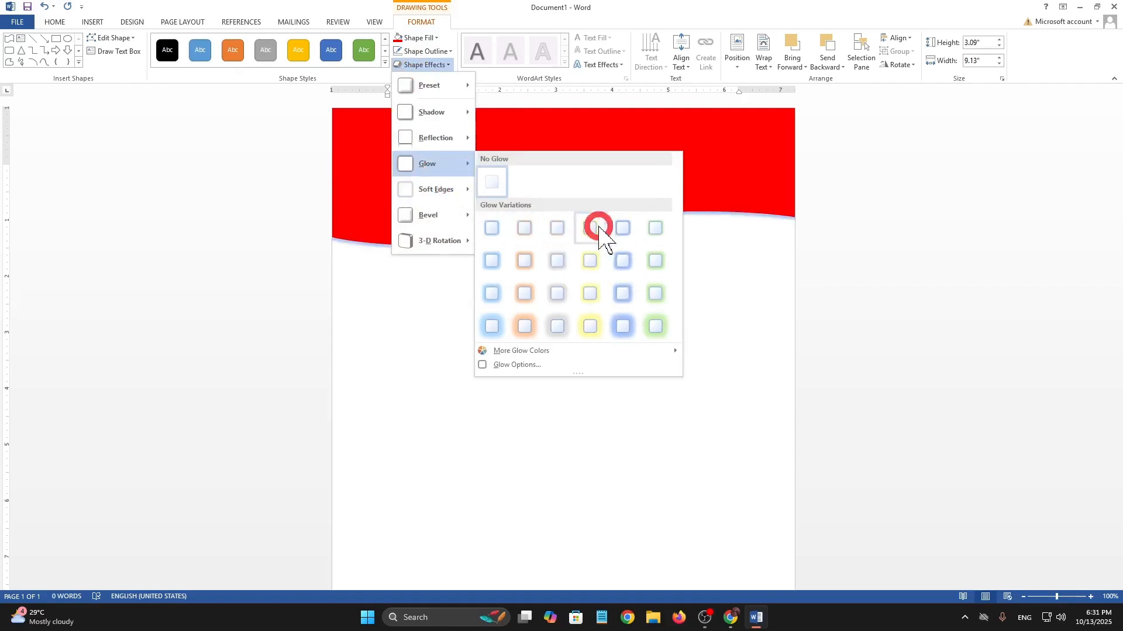
pyautogui.click(550, 327)
pyautogui.click(581, 363)
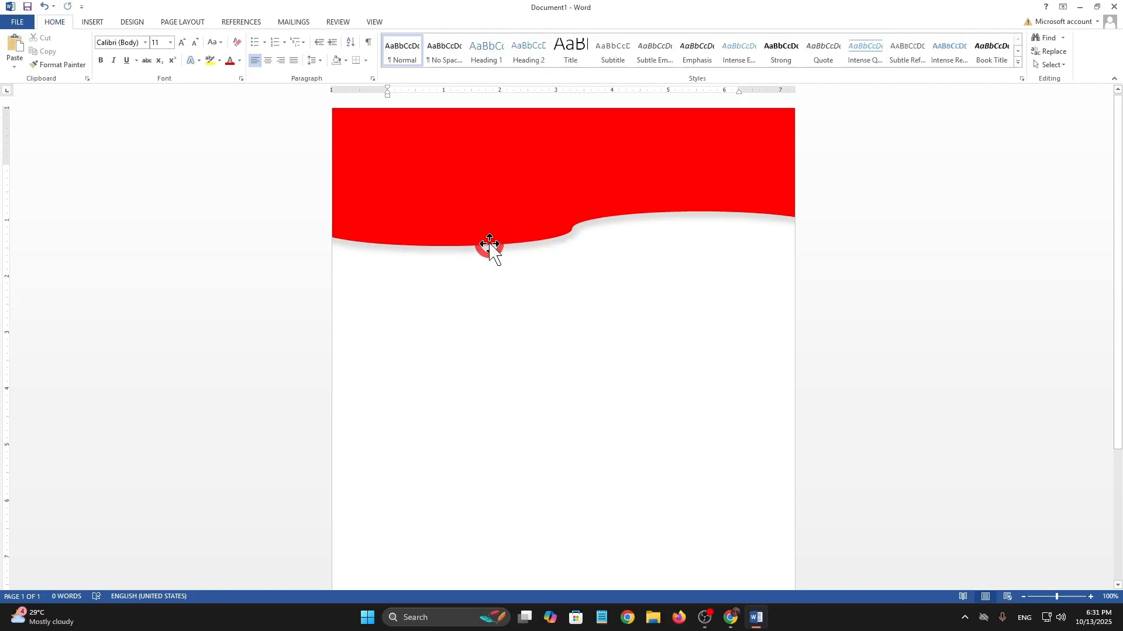
pyautogui.click(490, 276)
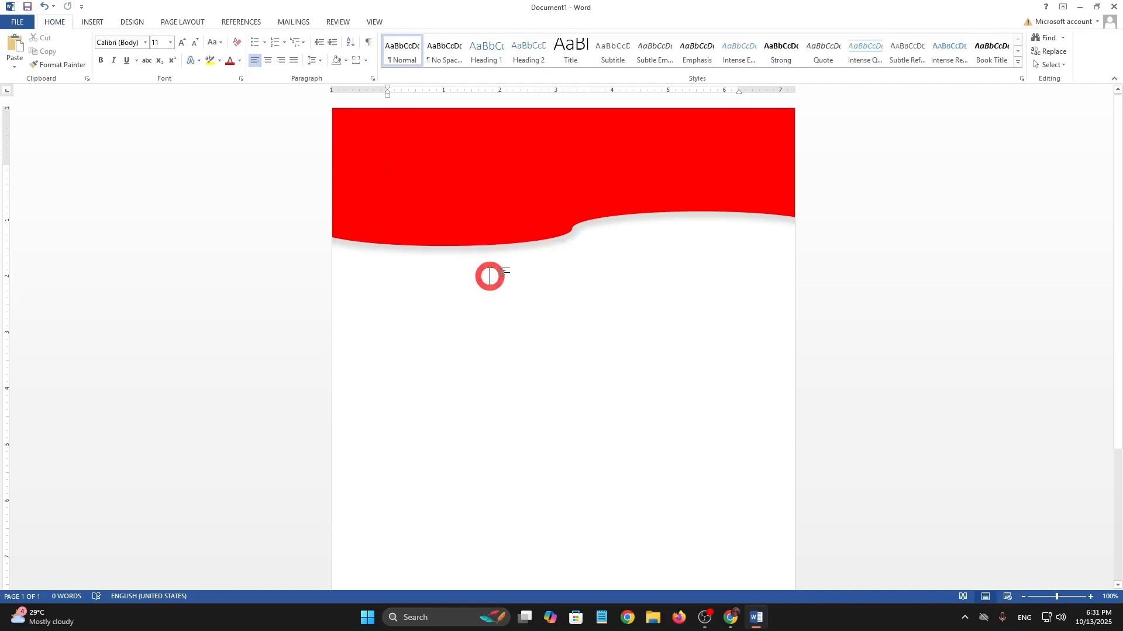
pyautogui.click(466, 163)
pyautogui.click(381, 65)
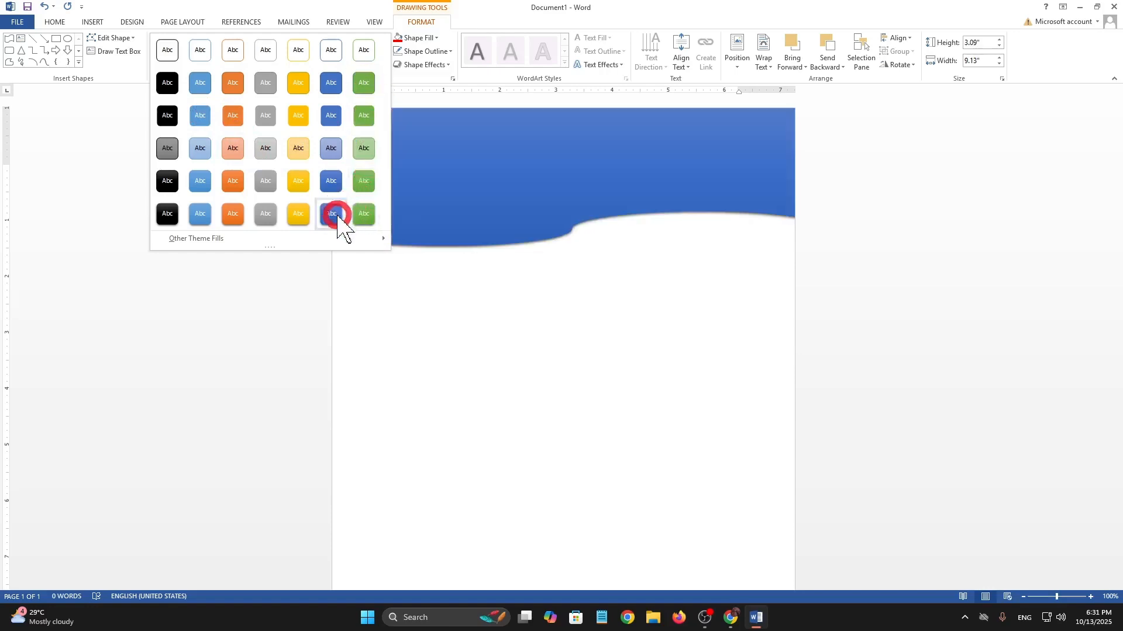
pyautogui.click(442, 284)
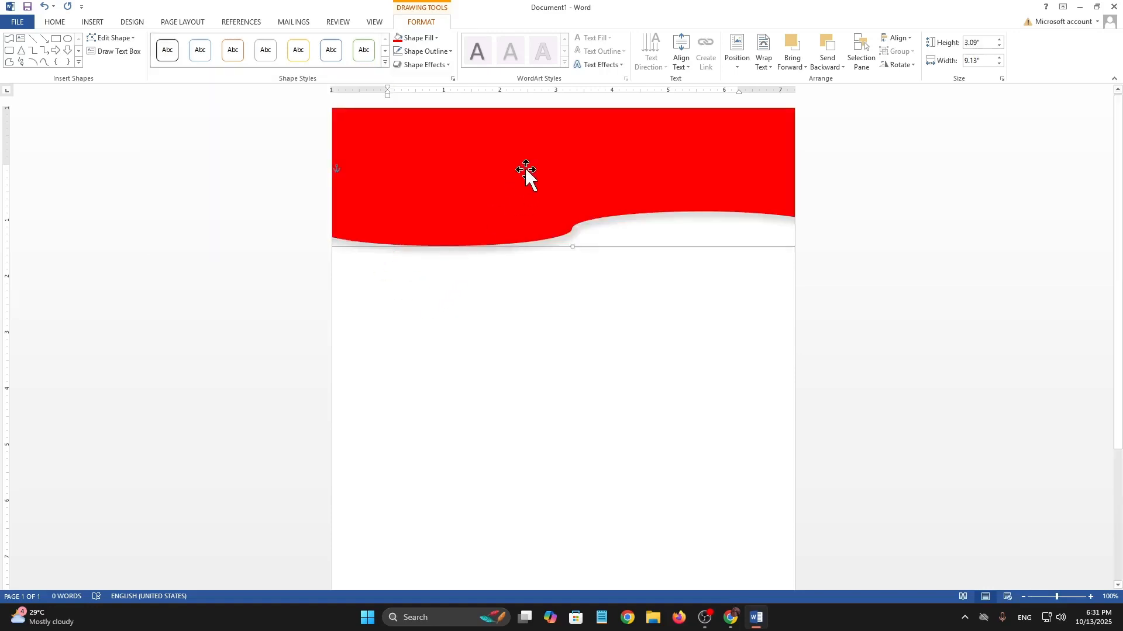
pyautogui.click(527, 308)
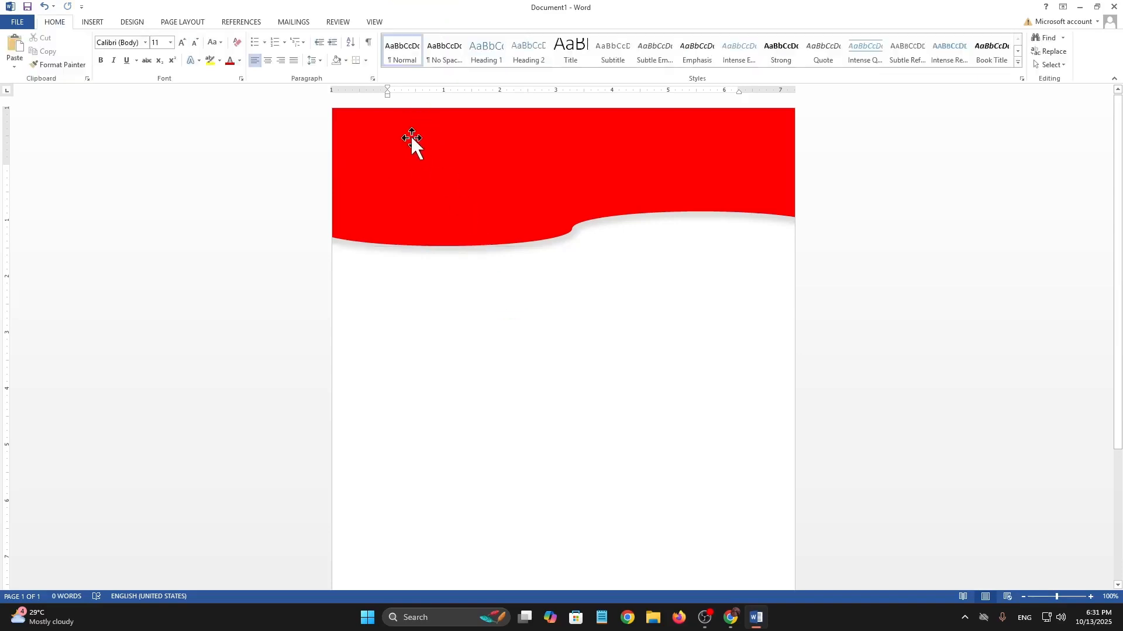
pyautogui.click(393, 164)
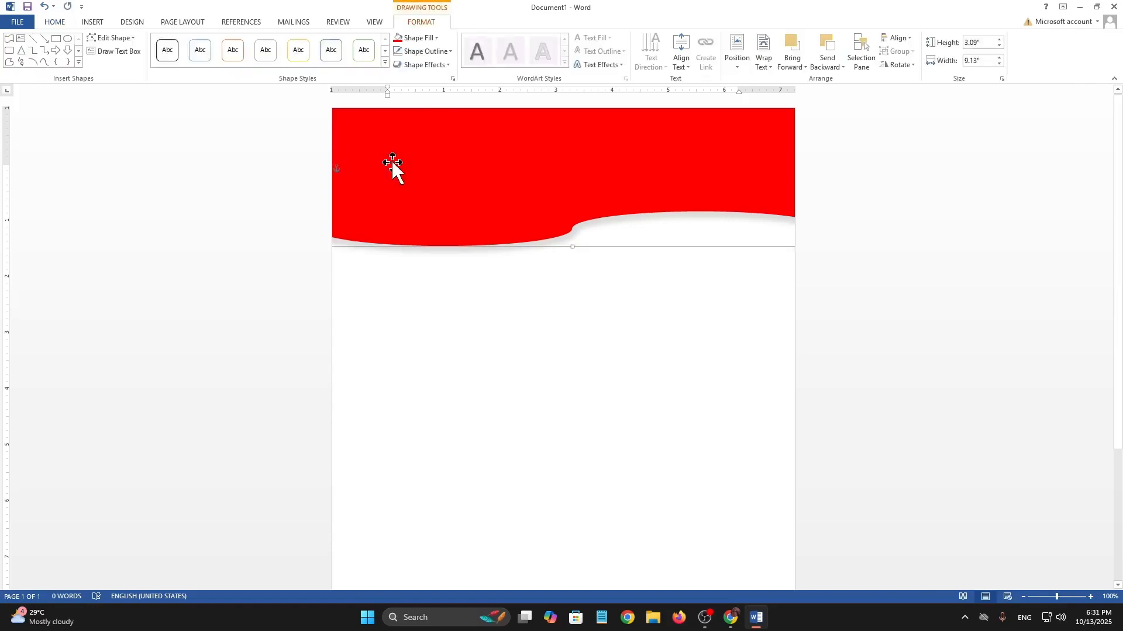
pyautogui.click(449, 260)
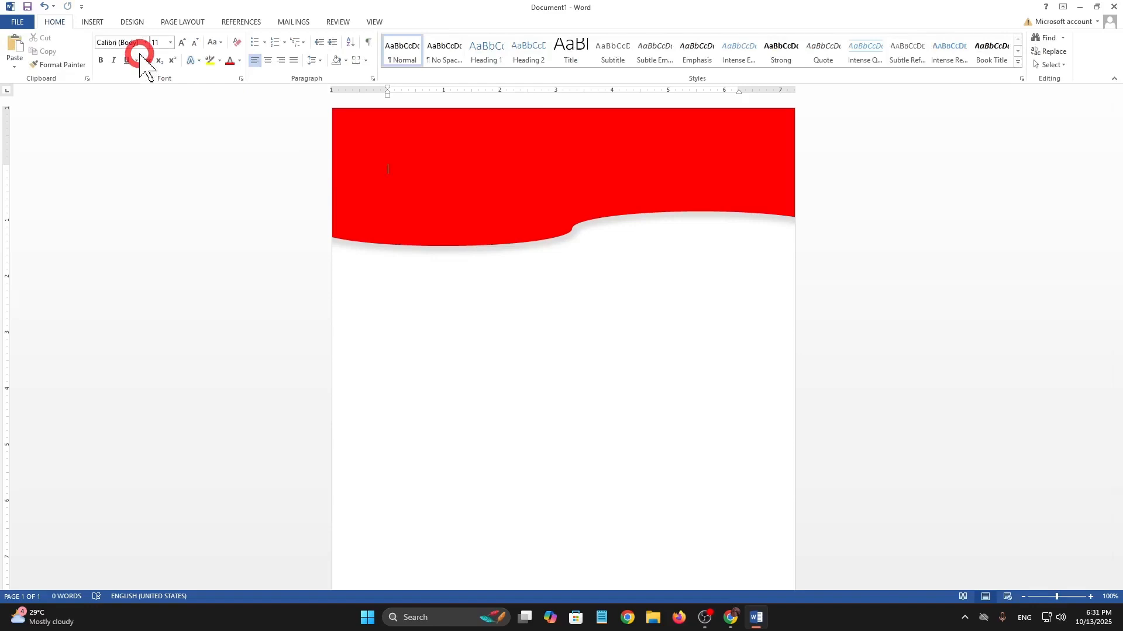
# Insert a WordArt in the Black, Text 1, Shadow style on the red header reading "Karmaji Computer Classes"
pyautogui.click(95, 24)
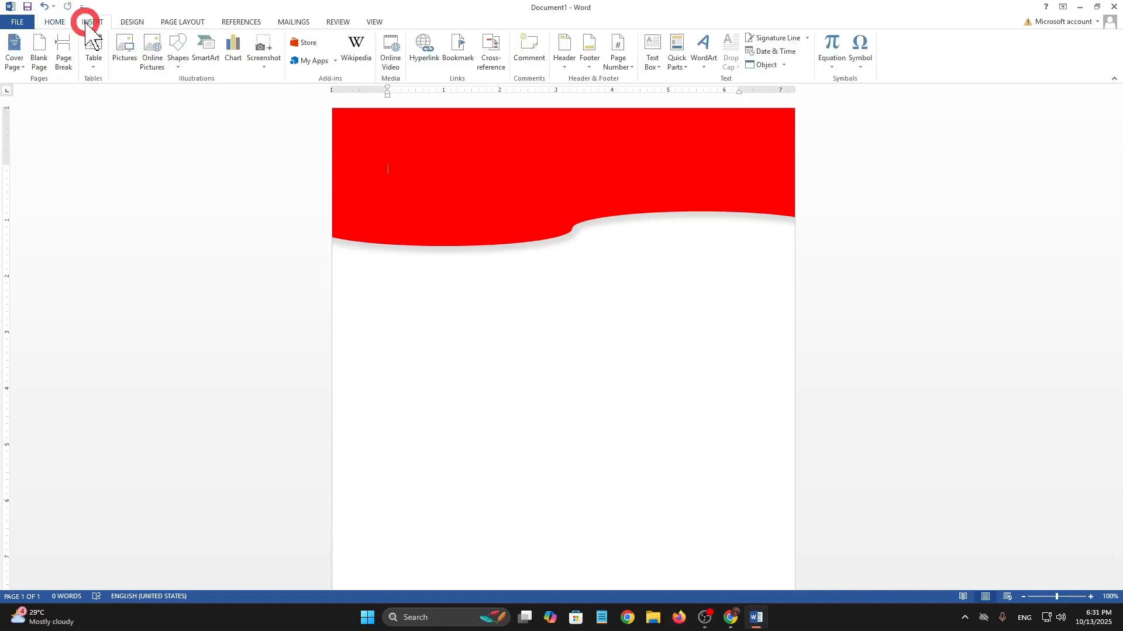
pyautogui.click(706, 65)
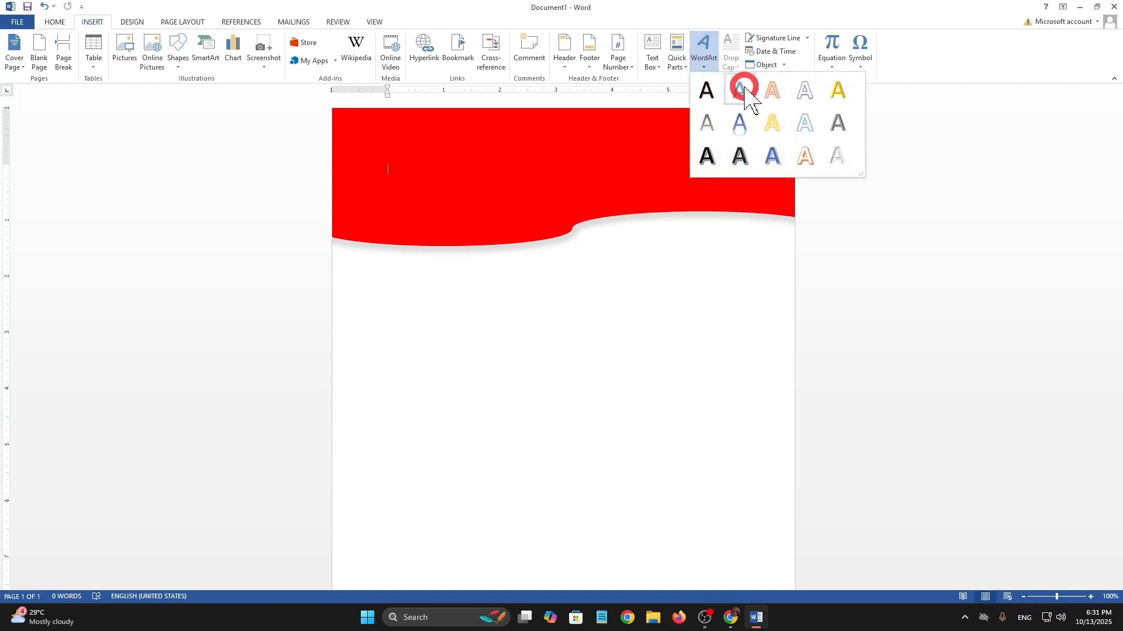
pyautogui.click(707, 93)
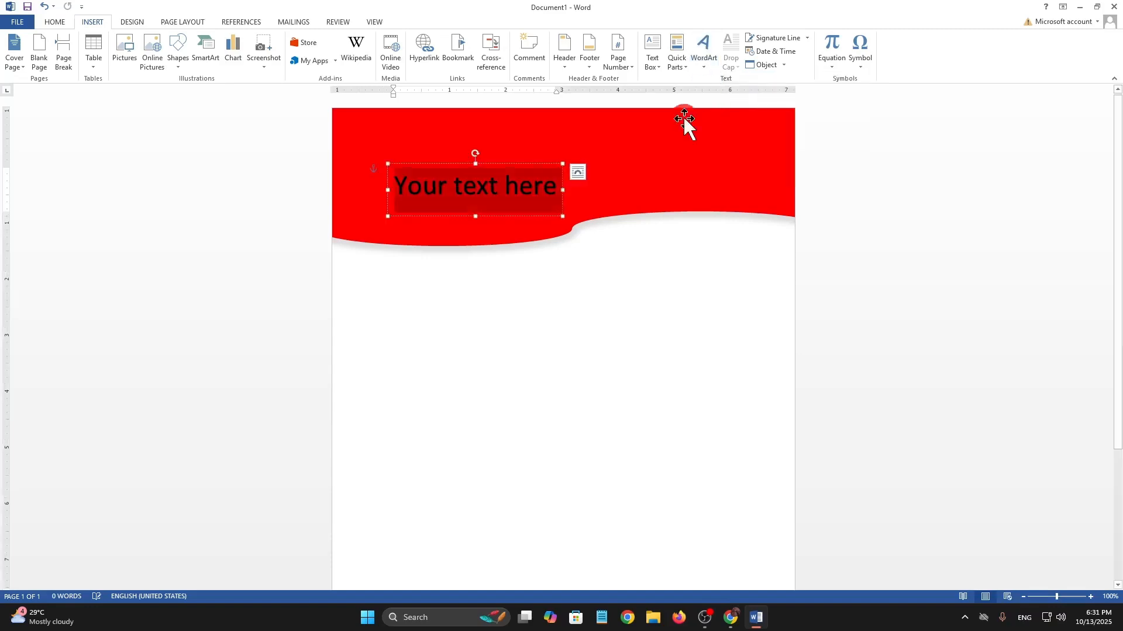
pyautogui.tripleClick(498, 193)
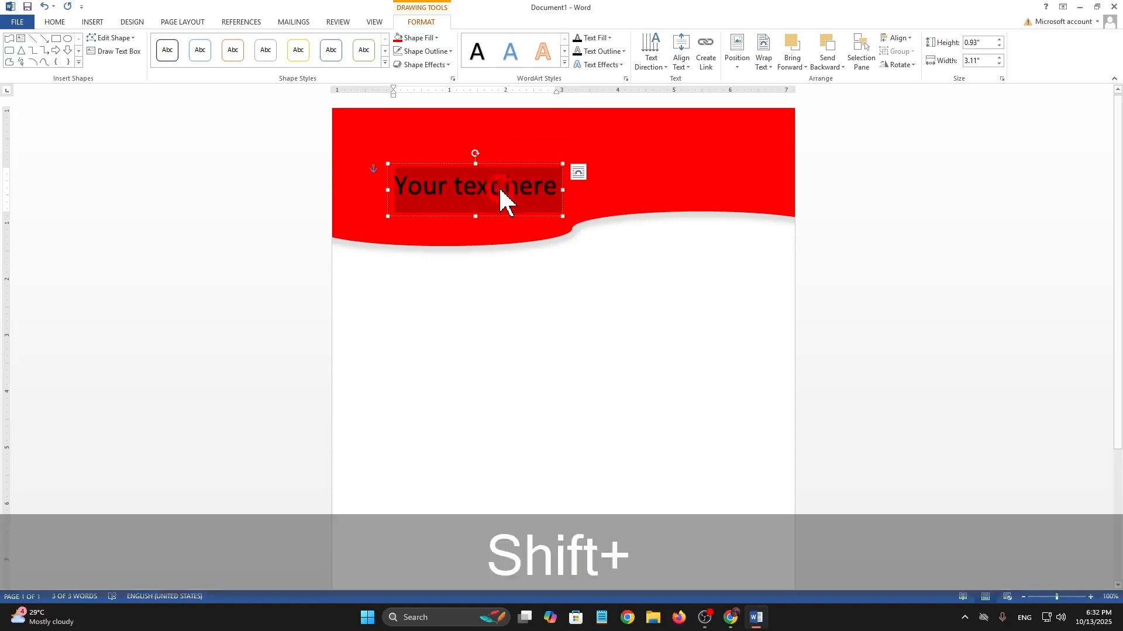
pyautogui.write('kARMAJI')
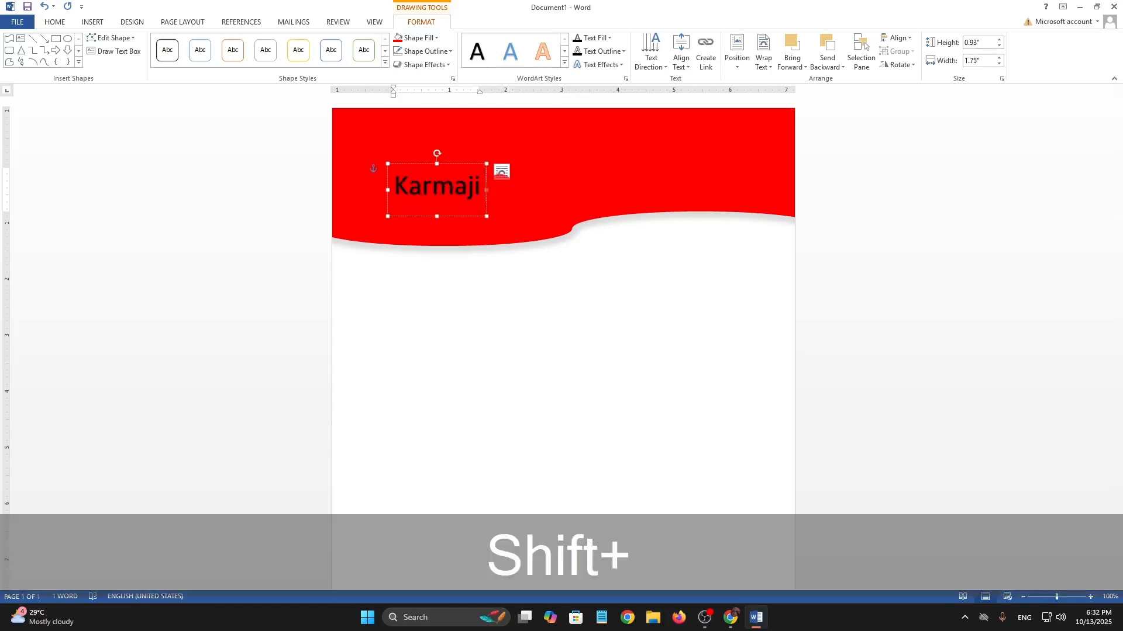
pyautogui.write(' Computer')
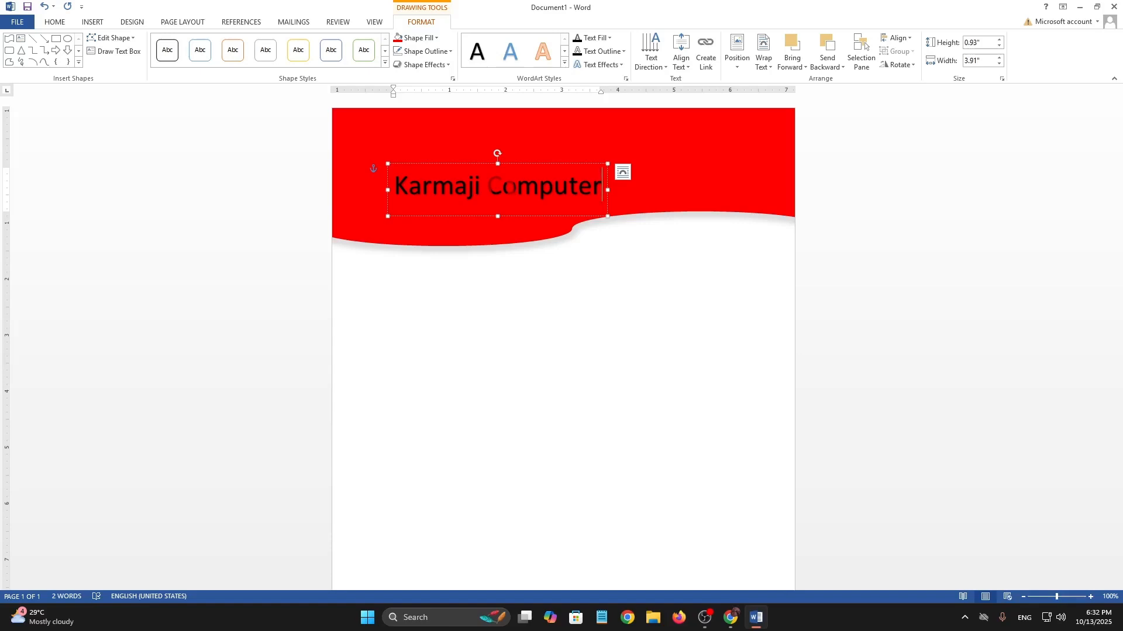
pyautogui.write('Classes')
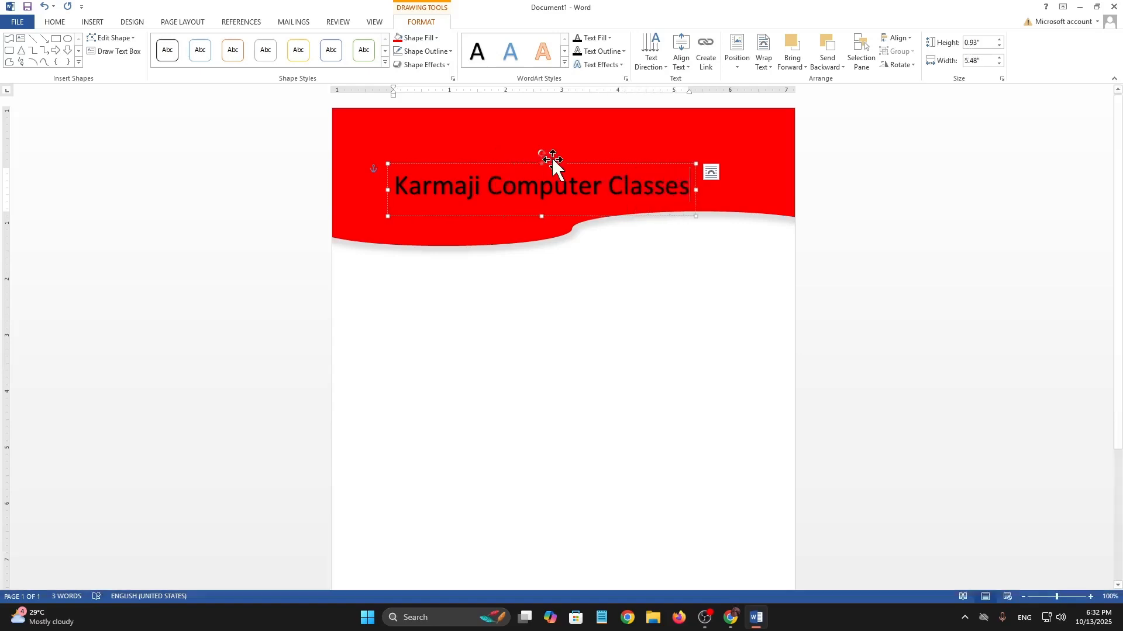
pyautogui.click(687, 209)
pyautogui.tripleClick(541, 189)
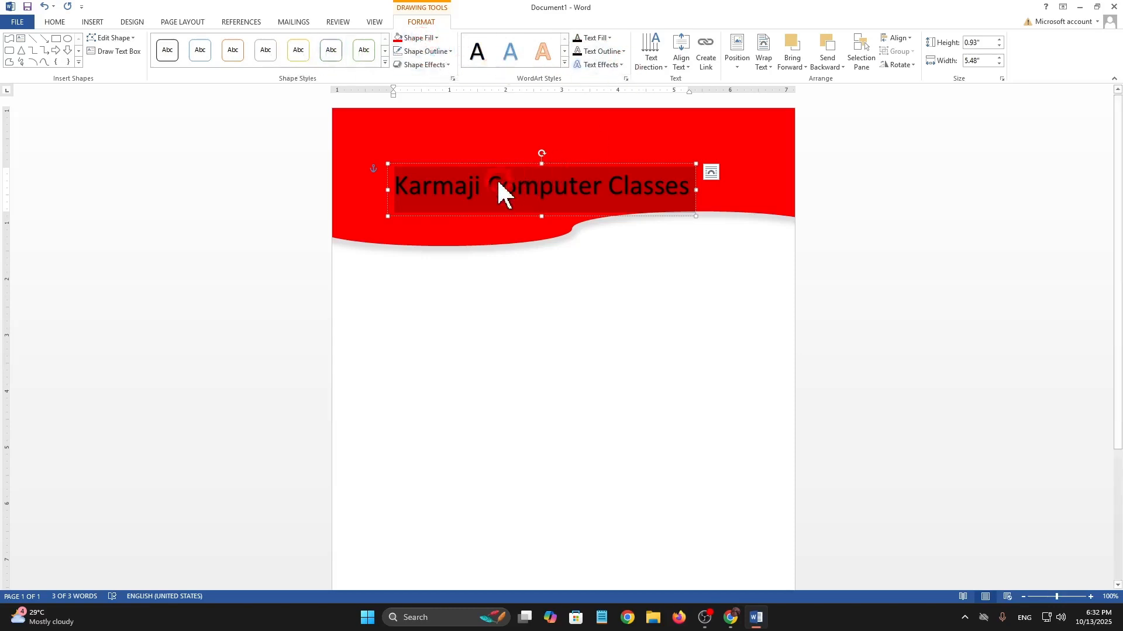
pyautogui.click(55, 22)
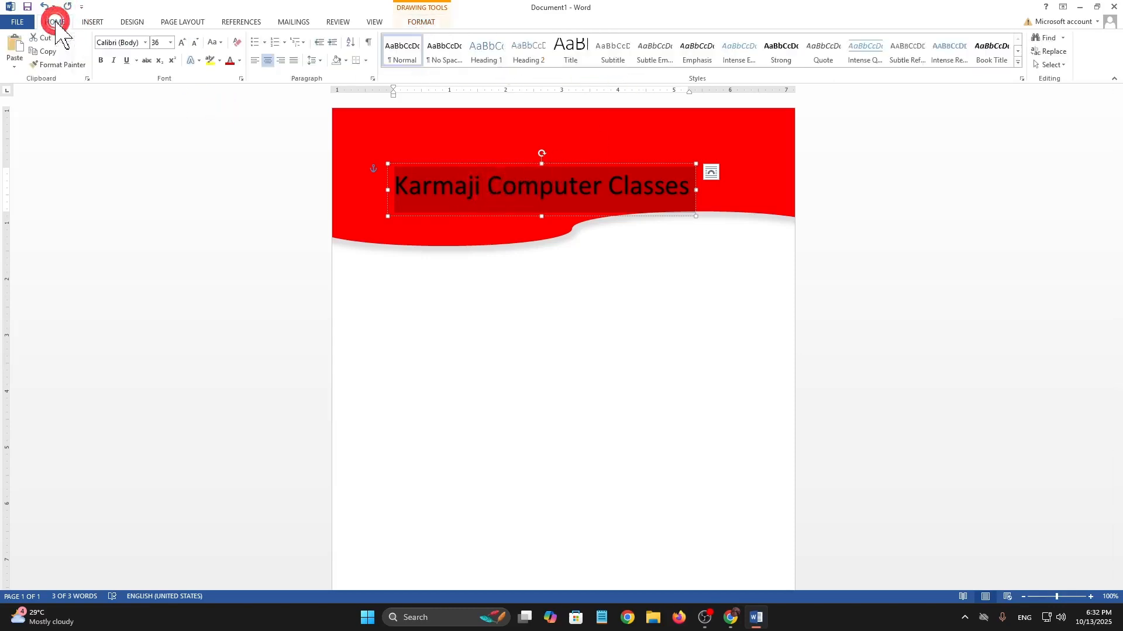
pyautogui.click(303, 42)
pyautogui.click(301, 42)
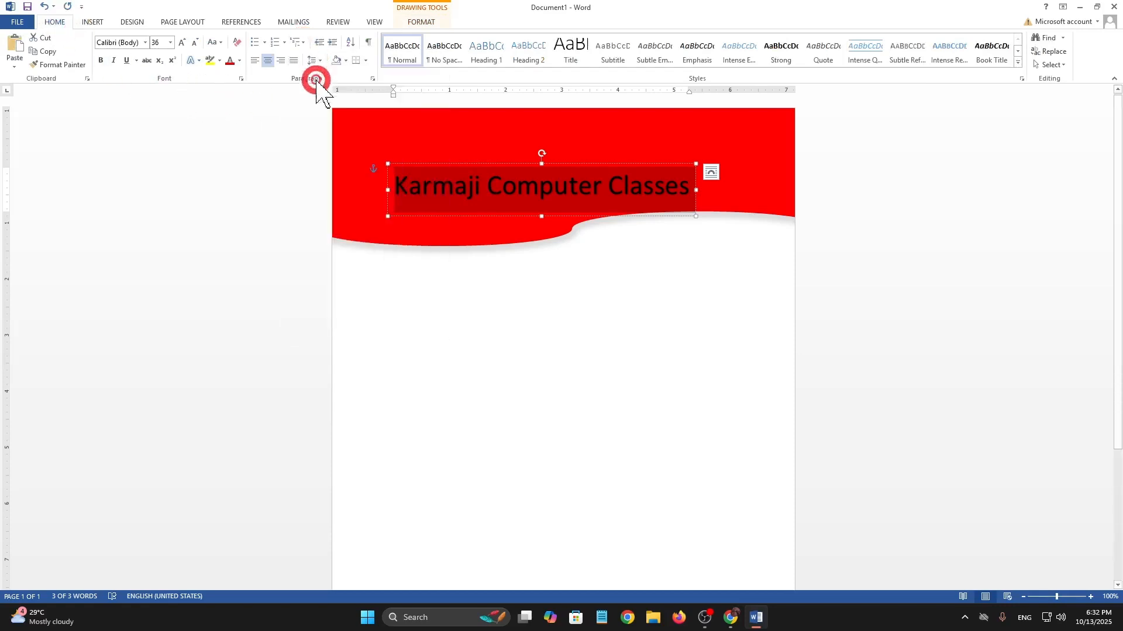
pyautogui.click(285, 44)
pyautogui.click(284, 44)
pyautogui.click(260, 44)
pyautogui.click(261, 44)
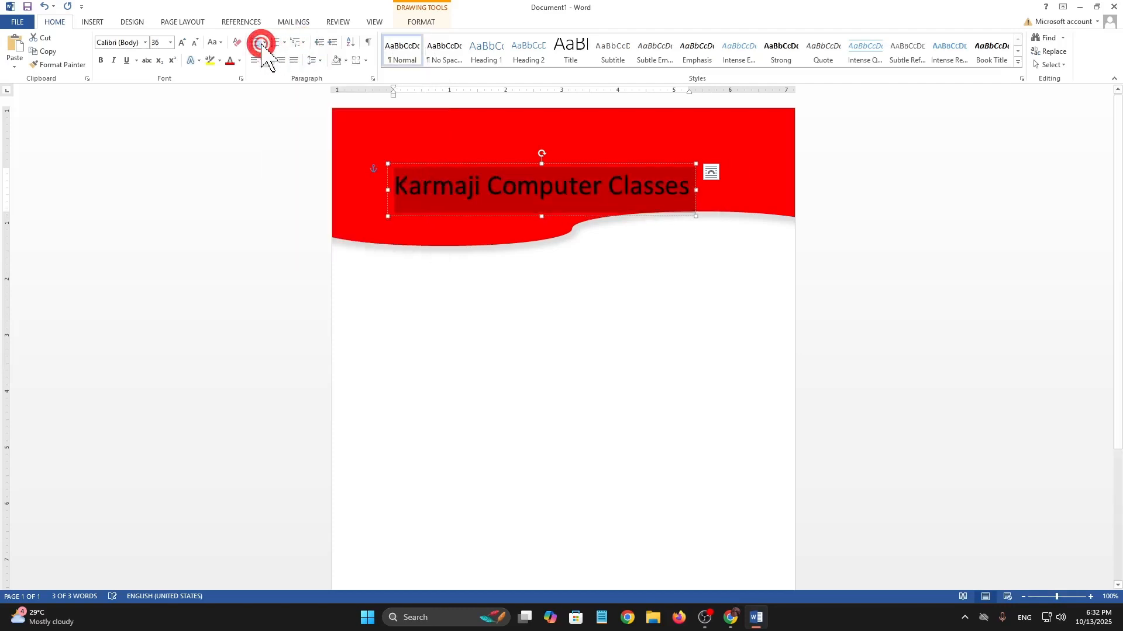
pyautogui.click(350, 42)
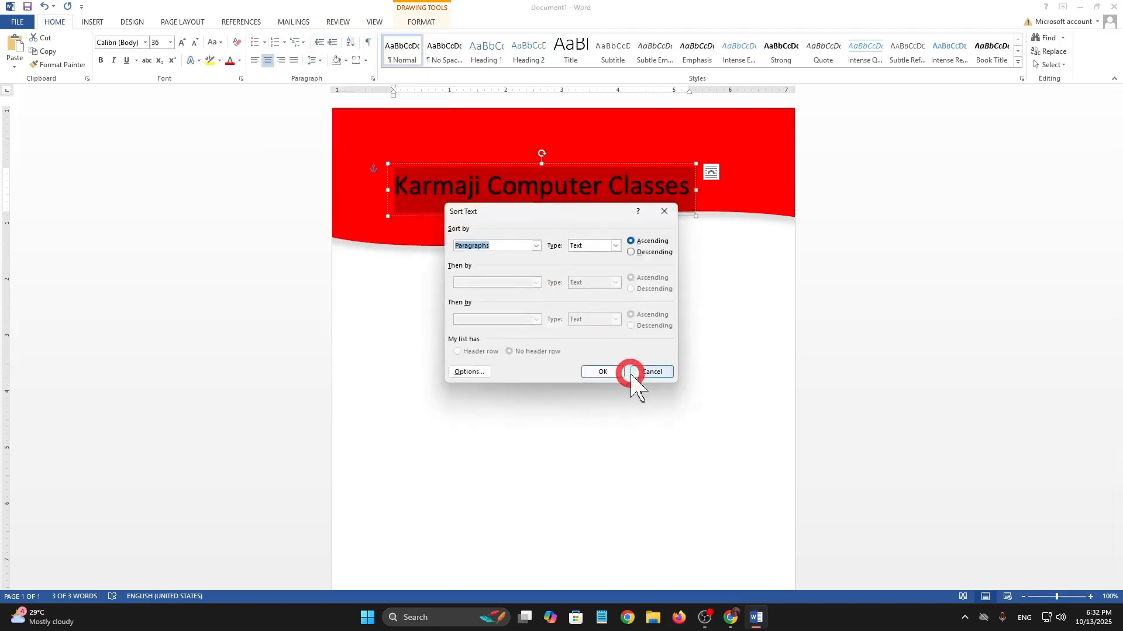
pyautogui.click(633, 373)
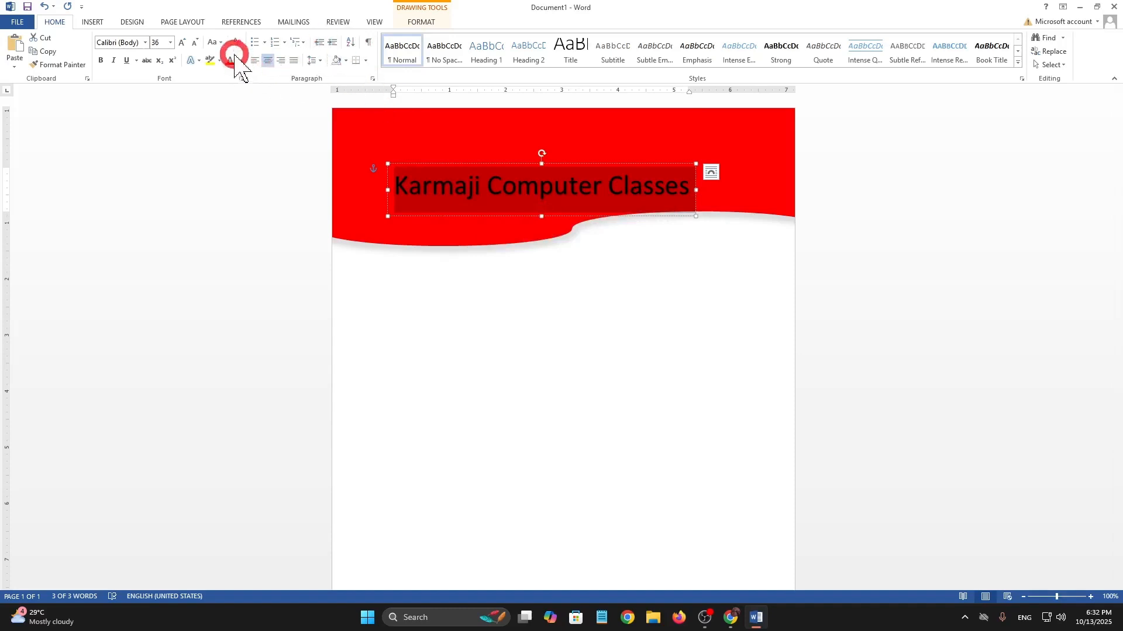
# Change the WordArt title to UPPERCASE and set its font size to 28
pyautogui.click(220, 42)
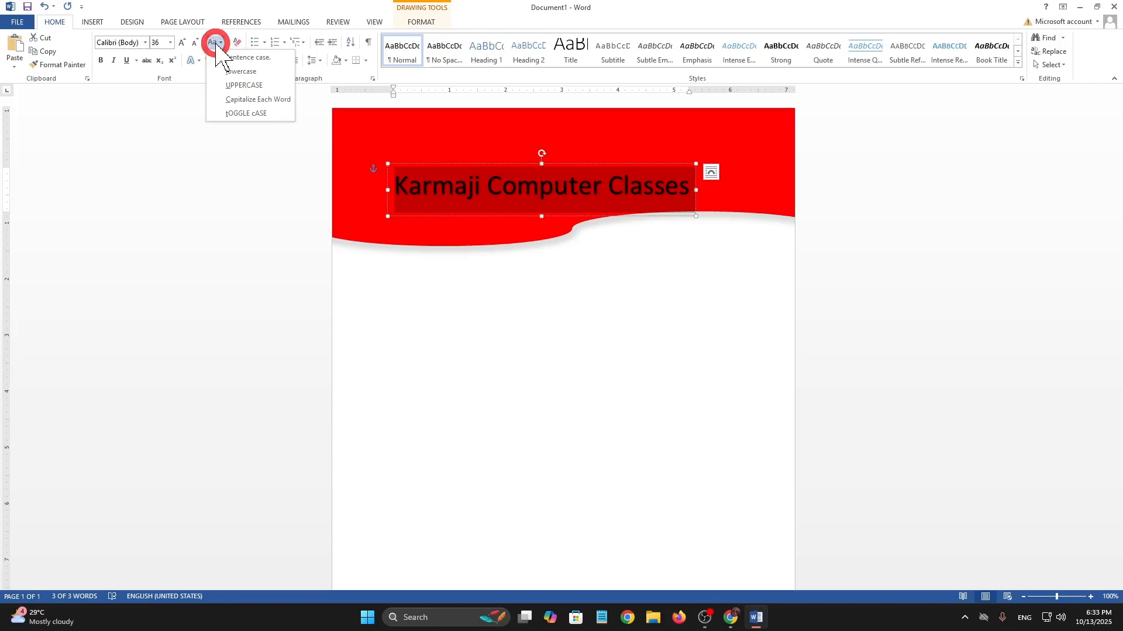
pyautogui.click(250, 87)
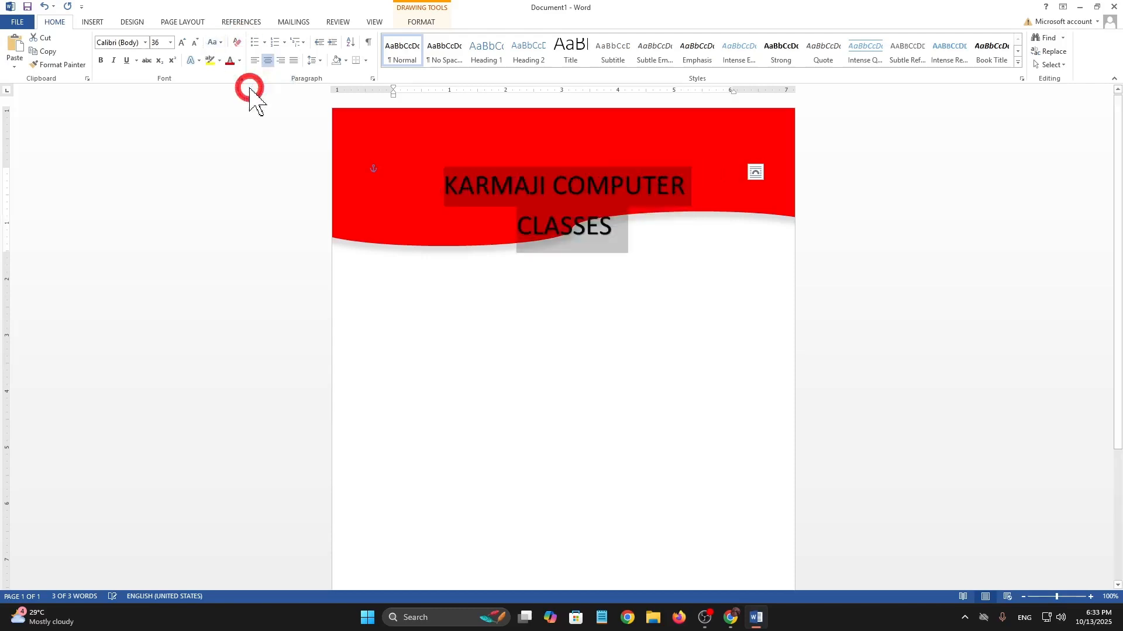
pyautogui.click(585, 192)
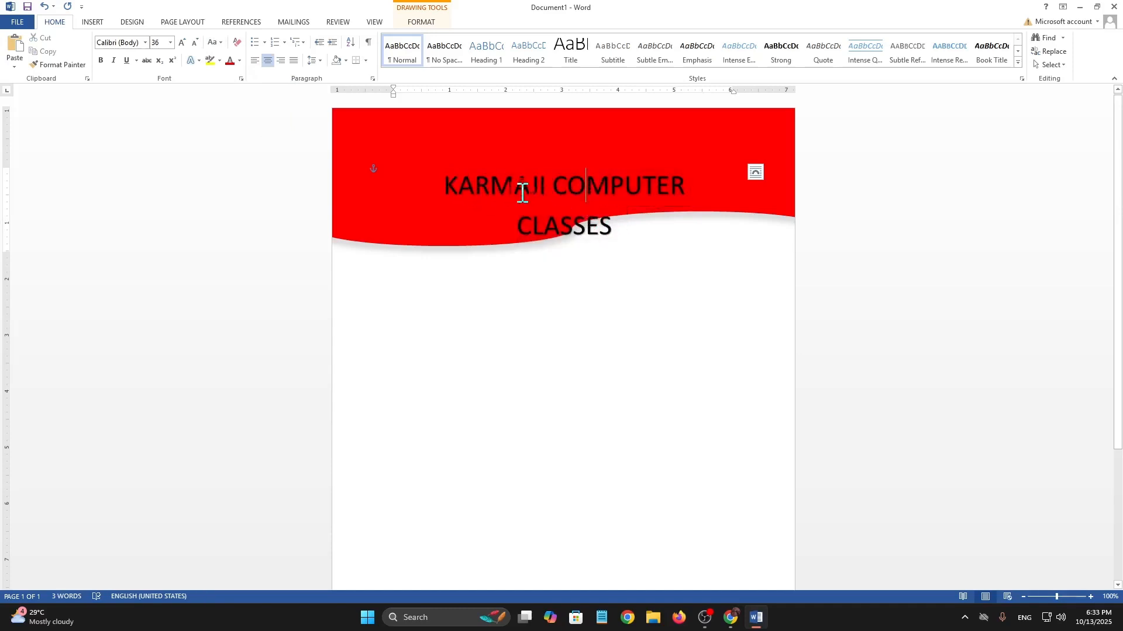
pyautogui.tripleClick(522, 191)
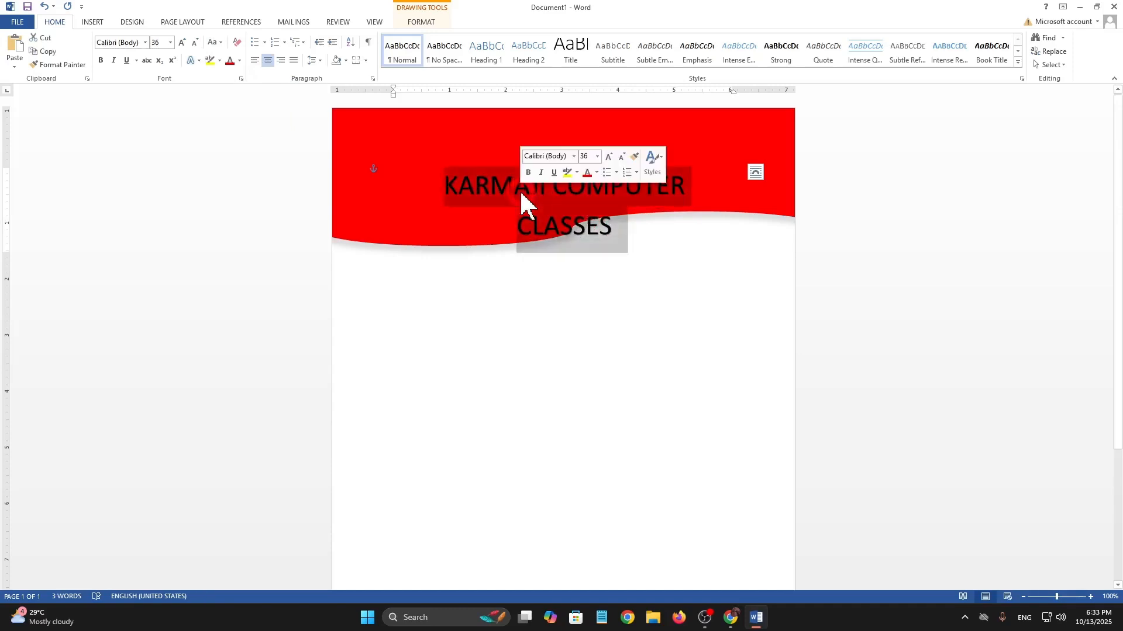
pyautogui.click(602, 235)
pyautogui.moveTo(444, 181); pyautogui.dragTo(630, 232)
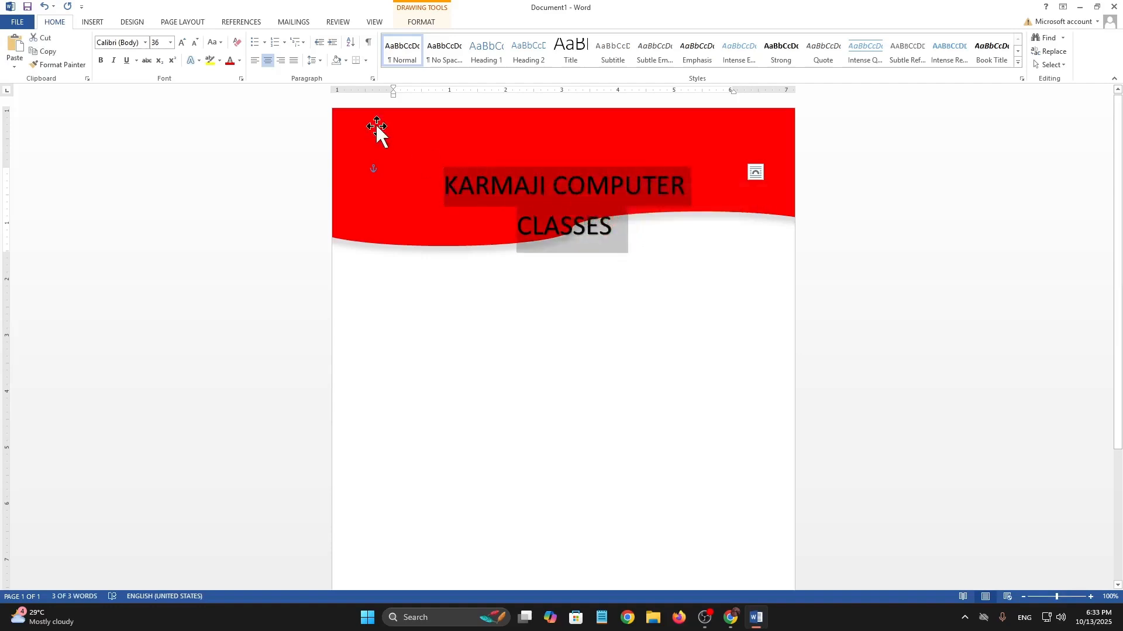
pyautogui.click(170, 43)
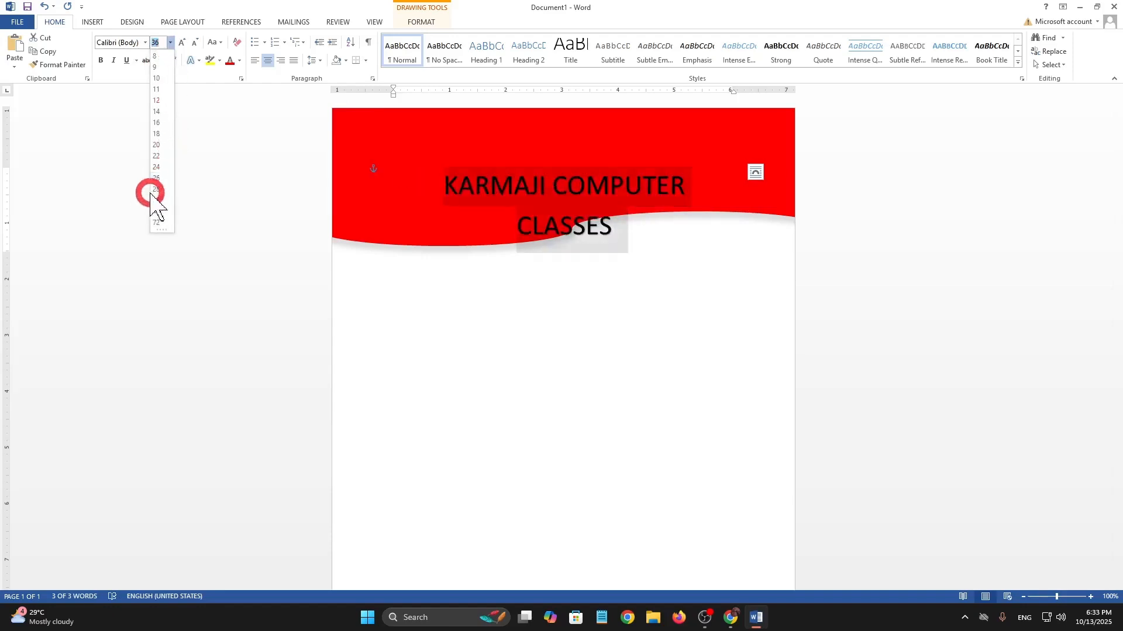
pyautogui.click(157, 189)
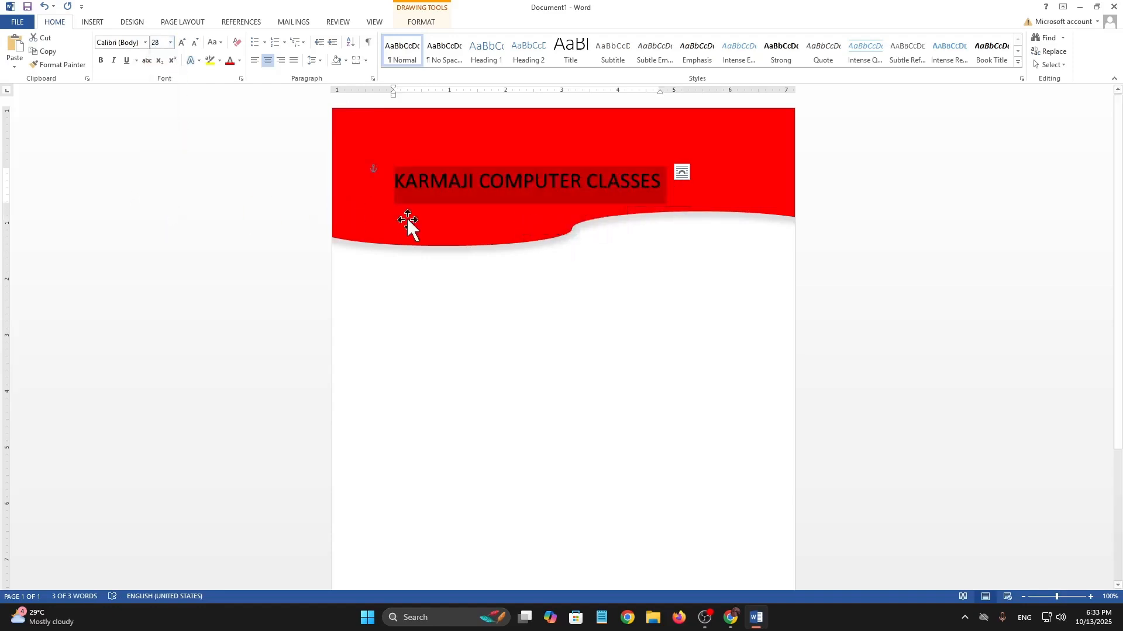
# Make the title text bold and change its font color to white
pyautogui.click(100, 61)
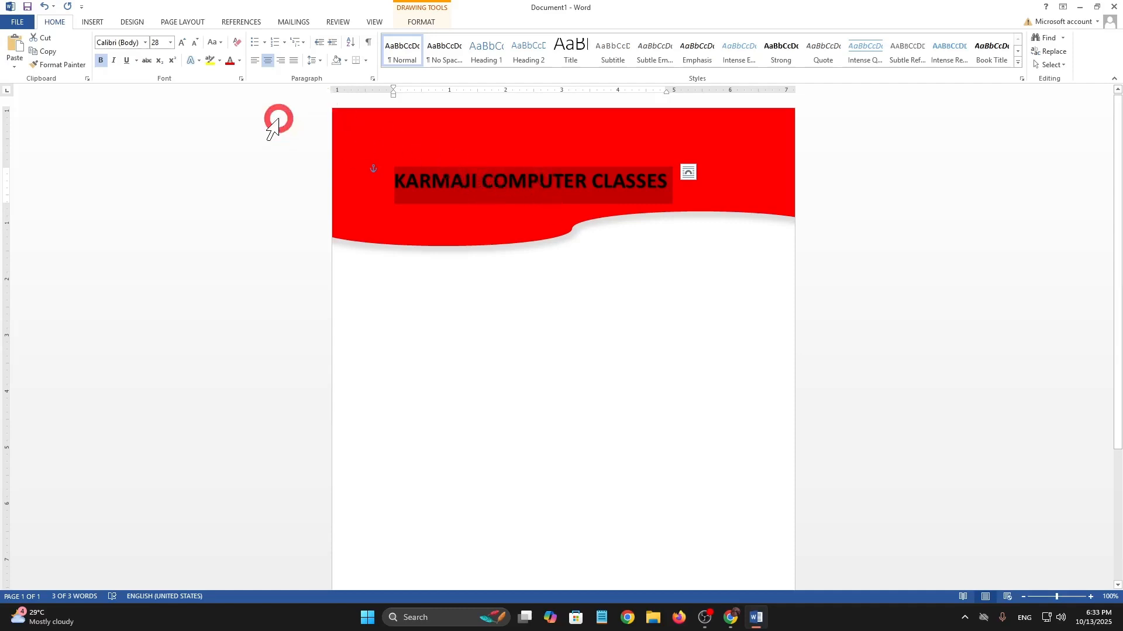
pyautogui.click(219, 60)
pyautogui.click(221, 61)
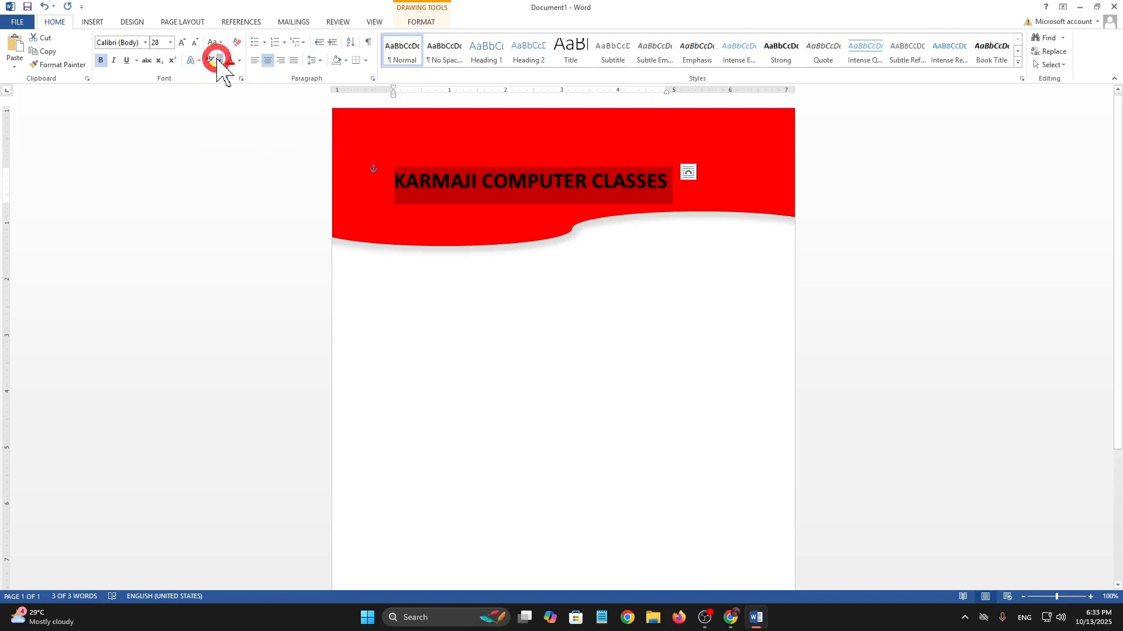
pyautogui.click(219, 61)
pyautogui.click(250, 112)
pyautogui.click(199, 62)
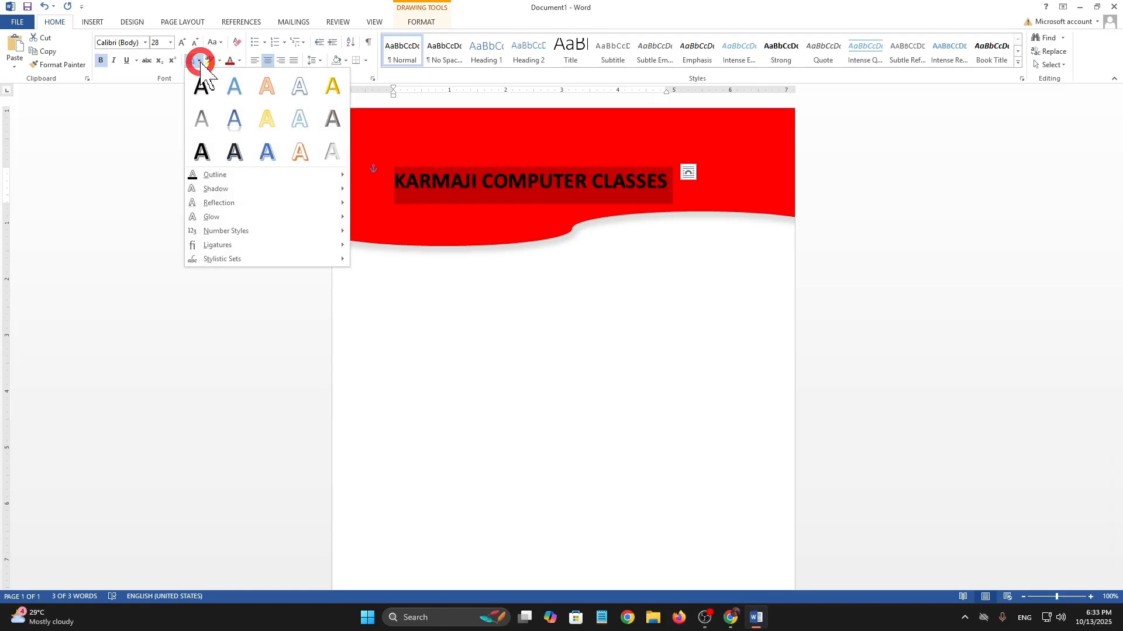
pyautogui.click(239, 61)
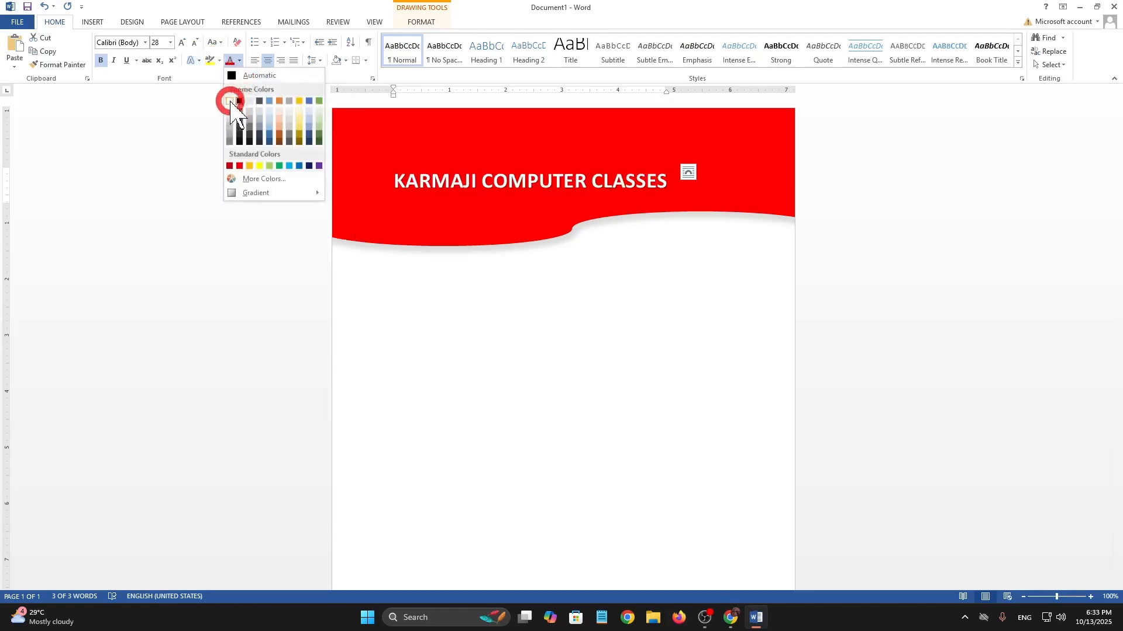
pyautogui.click(229, 101)
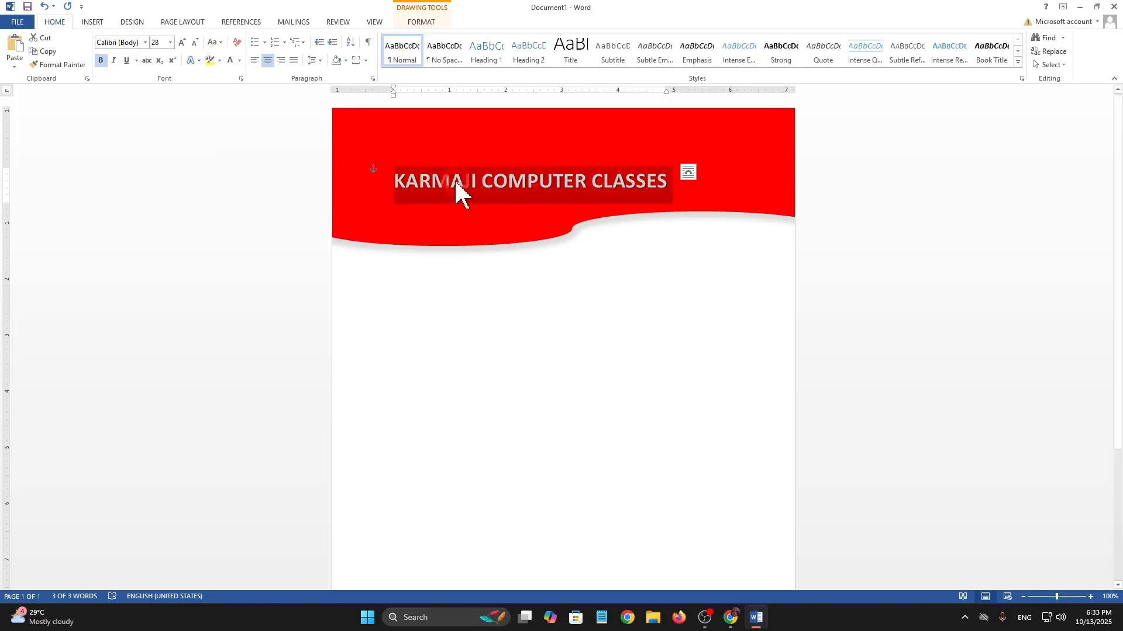
# Widen the title text box to the header's right edge and move it up near the top of the page
pyautogui.click(507, 196)
pyautogui.press('ctrl')
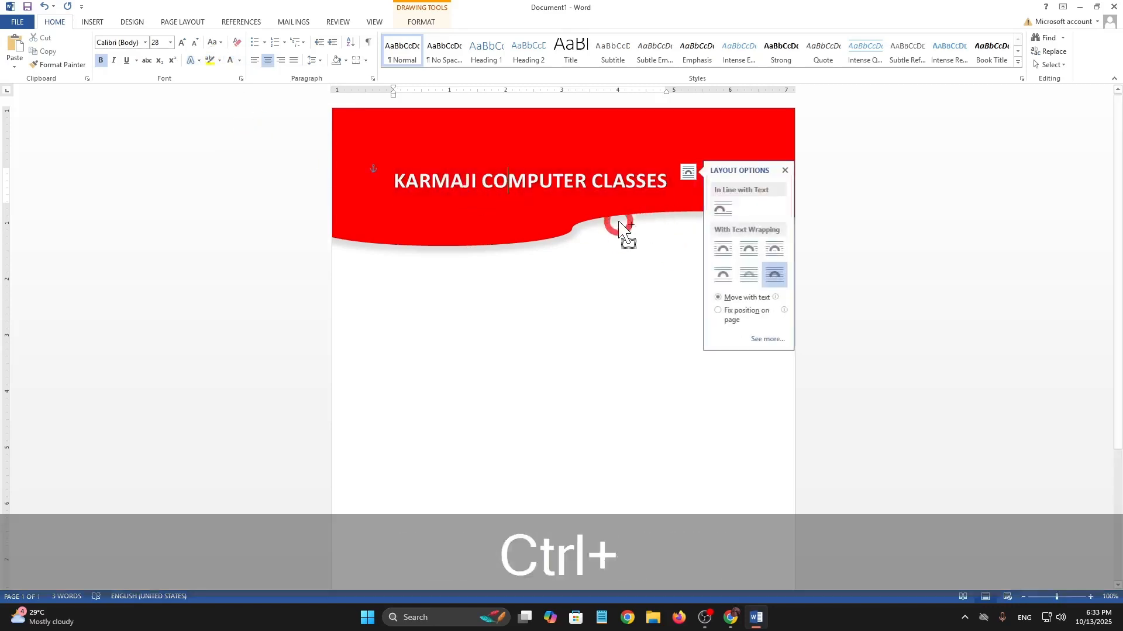
pyautogui.doubleClick(588, 181)
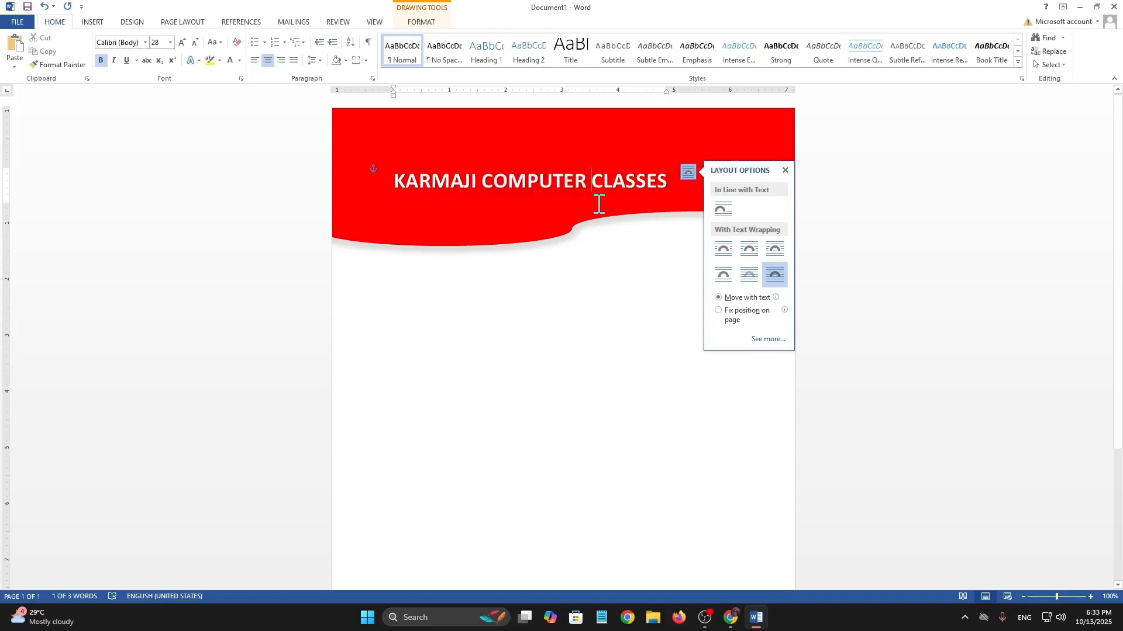
pyautogui.click(634, 281)
pyautogui.click(485, 181)
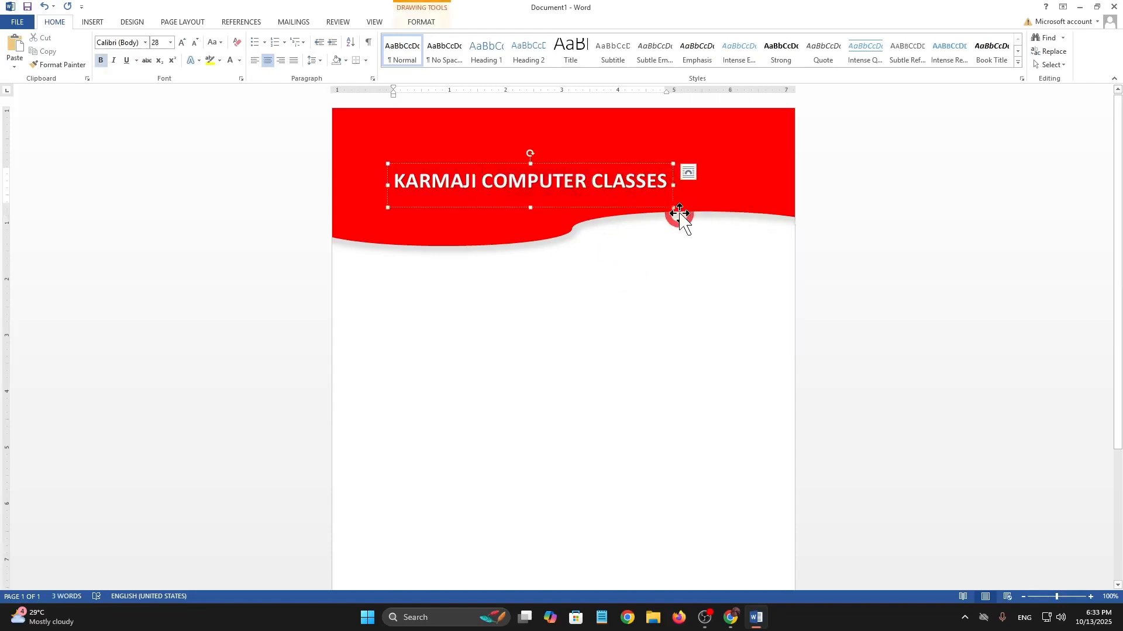
pyautogui.moveTo(672, 208); pyautogui.dragTo(772, 231)
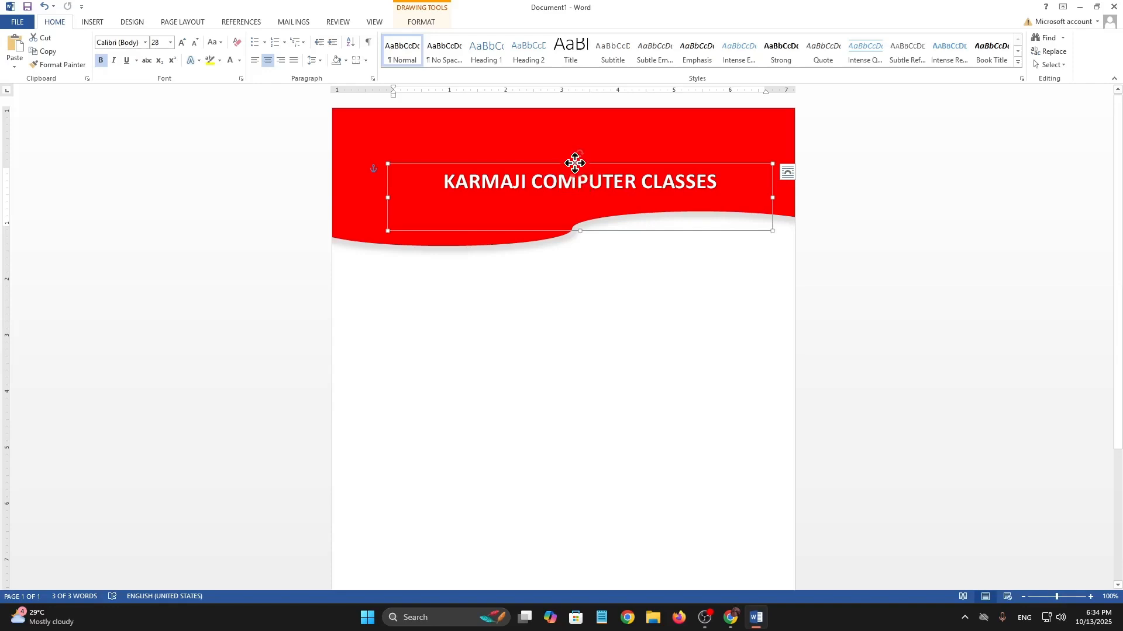
pyautogui.moveTo(575, 163); pyautogui.dragTo(566, 117)
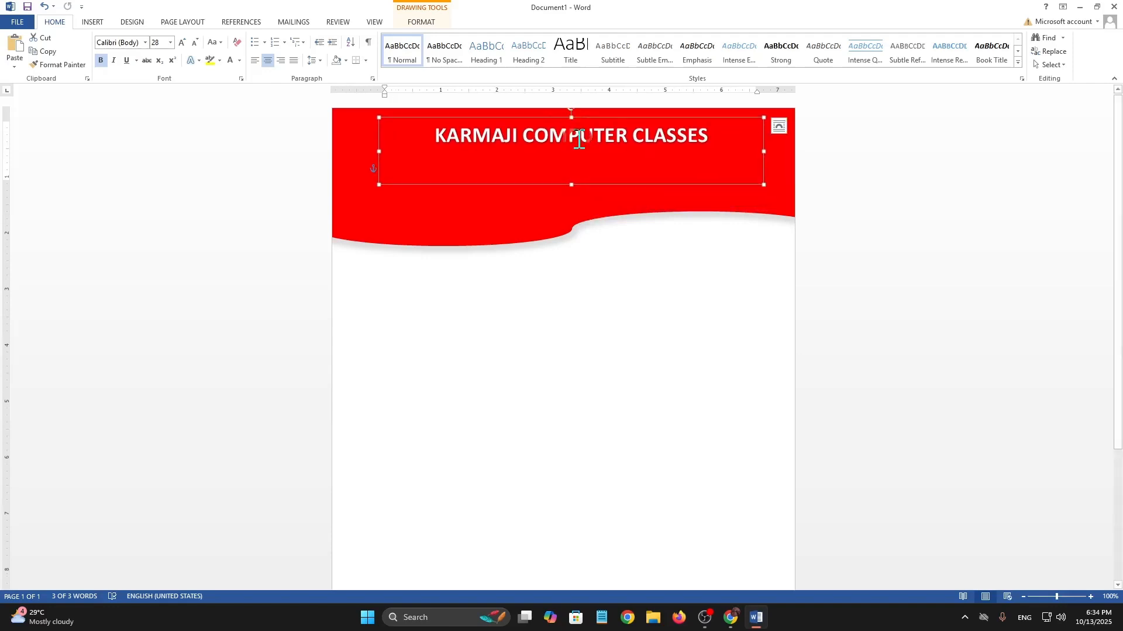
# Enlarge the title text to 36 pt and widen its text box slightly to fit
pyautogui.doubleClick(579, 139)
pyautogui.tripleClick(560, 131)
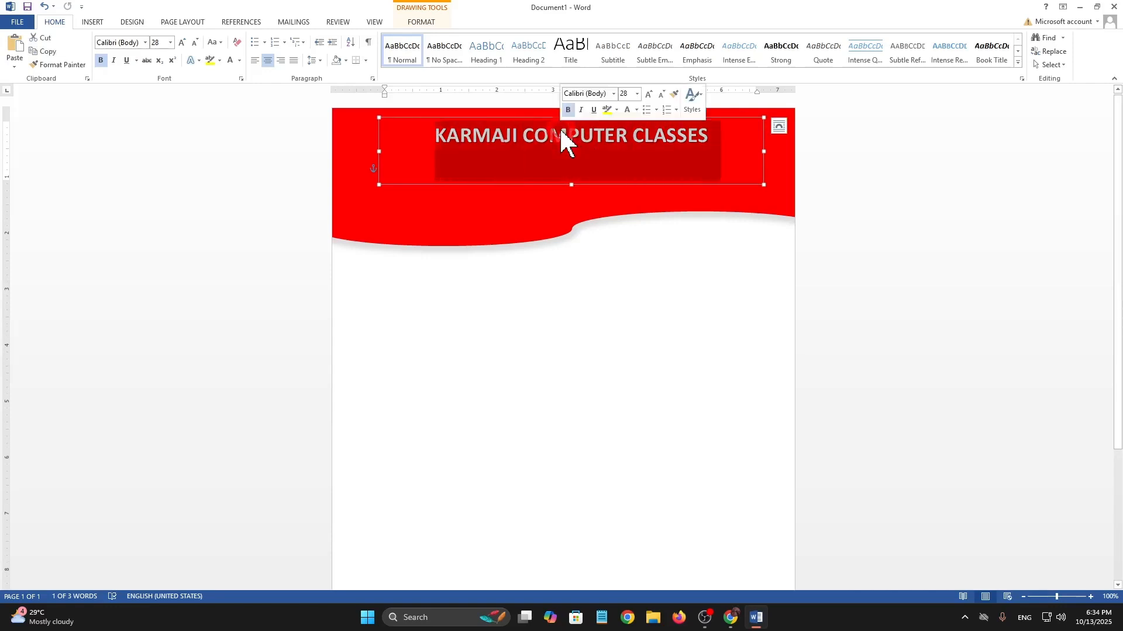
pyautogui.click(160, 44)
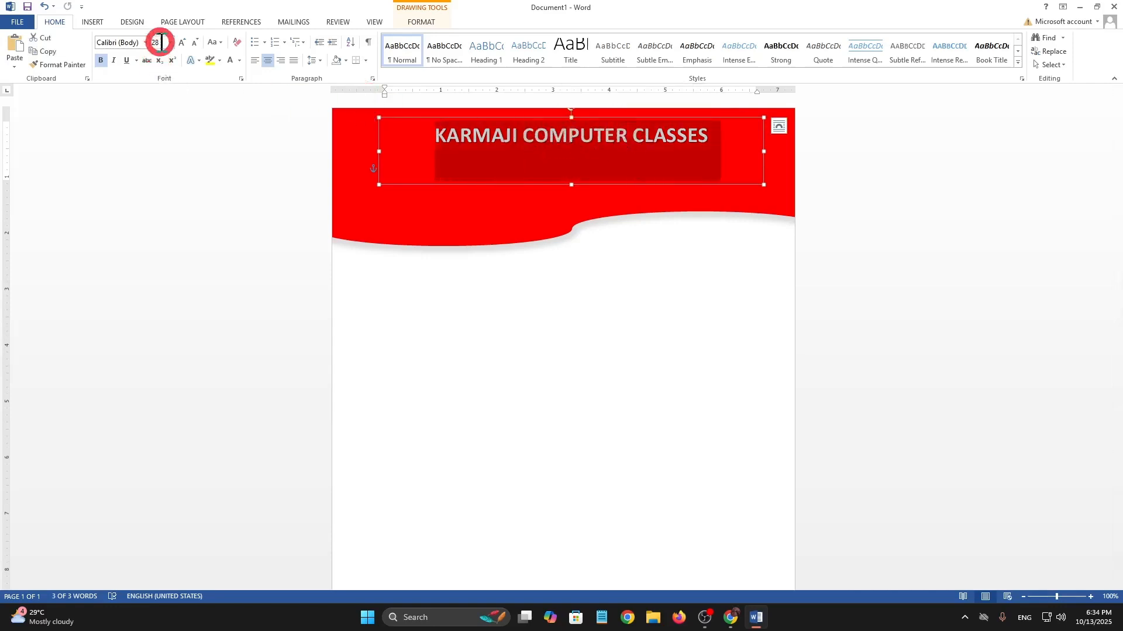
pyautogui.click(170, 42)
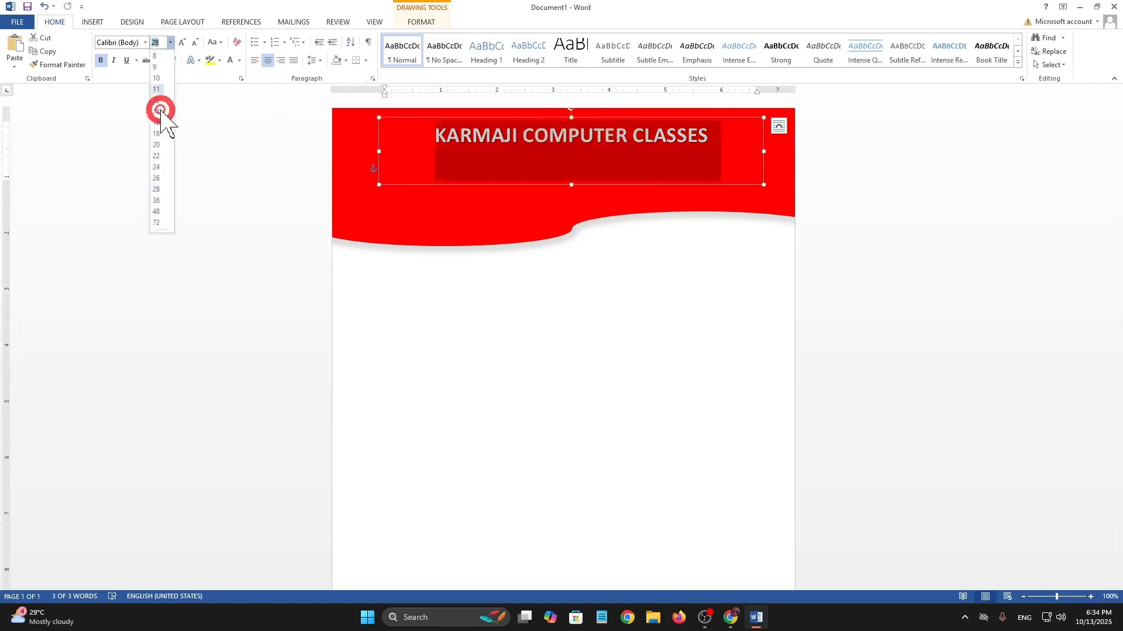
pyautogui.click(158, 201)
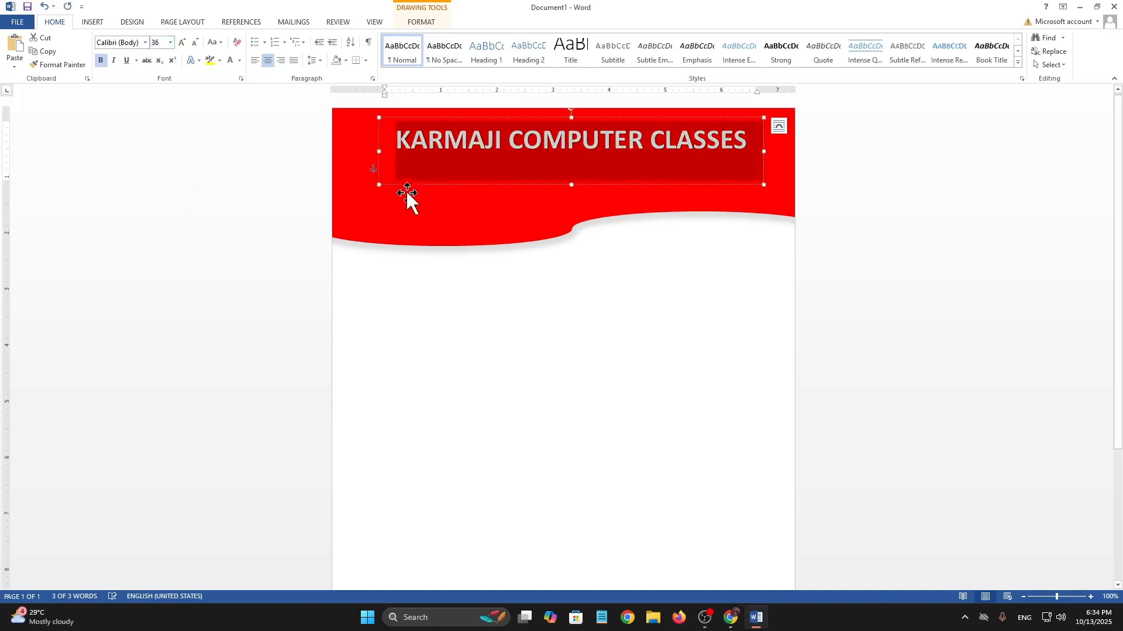
pyautogui.moveTo(763, 149)
pyautogui.mouseDown()
pyautogui.moveTo(822, 138)
pyautogui.moveTo(677, 141)
pyautogui.moveTo(772, 141)
pyautogui.mouseUp()
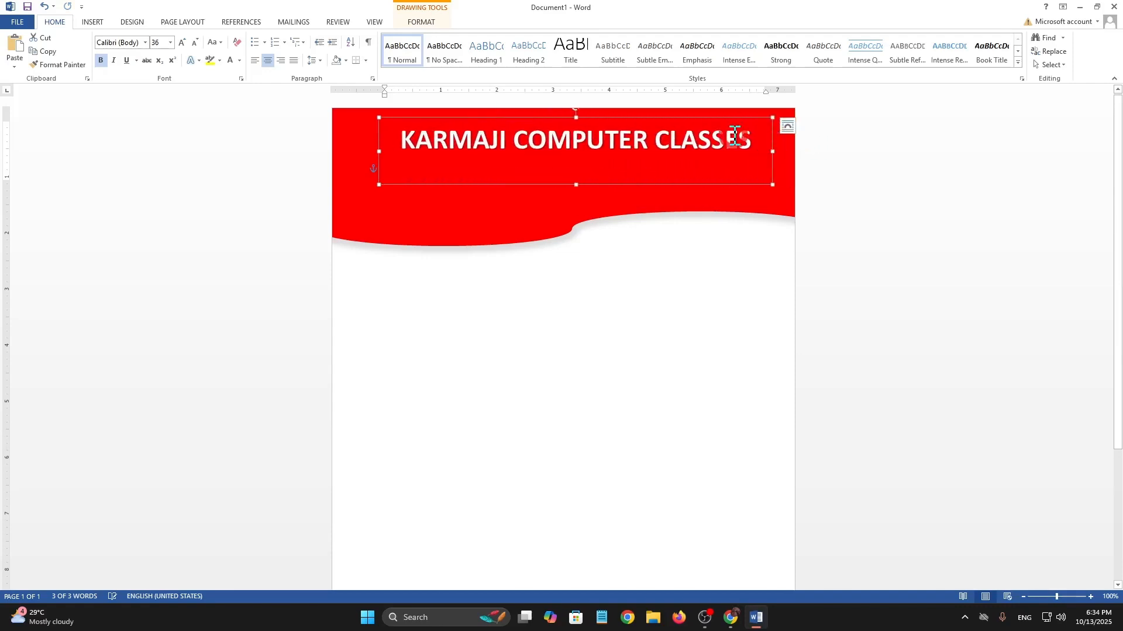
pyautogui.click(667, 204)
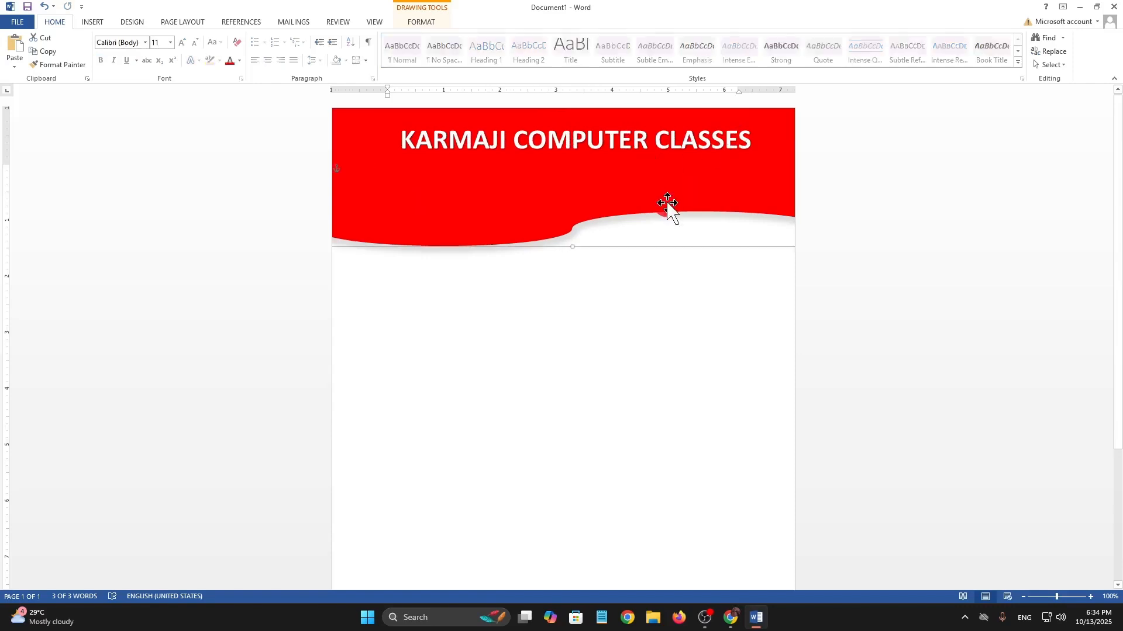
pyautogui.click(602, 146)
pyautogui.click(630, 255)
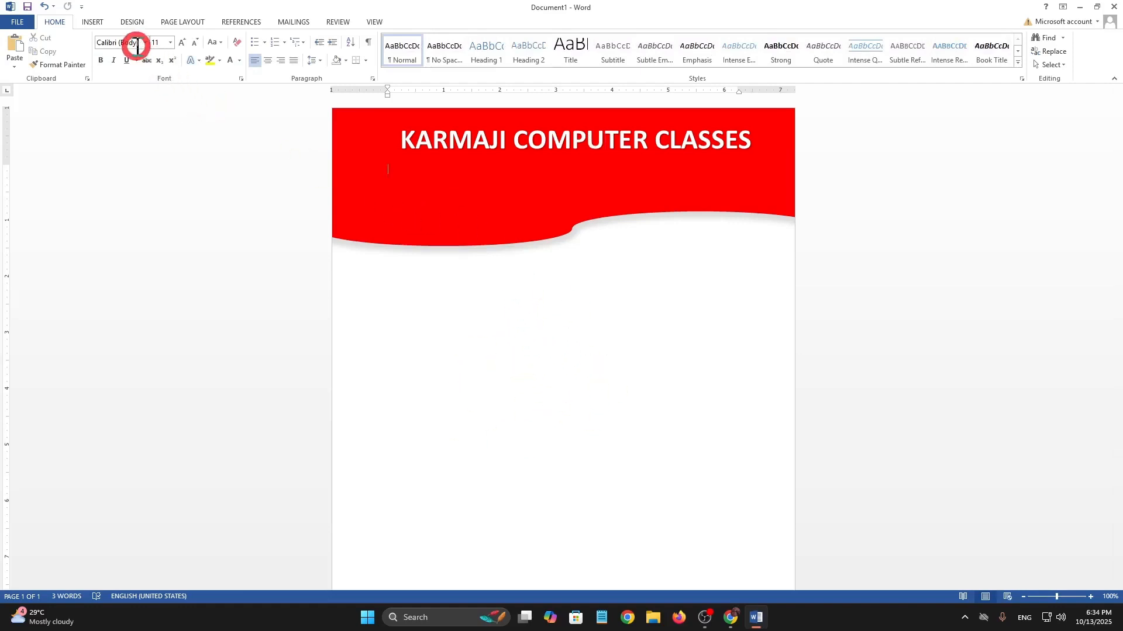
# Set the page color to a dark blue-gray theme shade
pyautogui.click(89, 21)
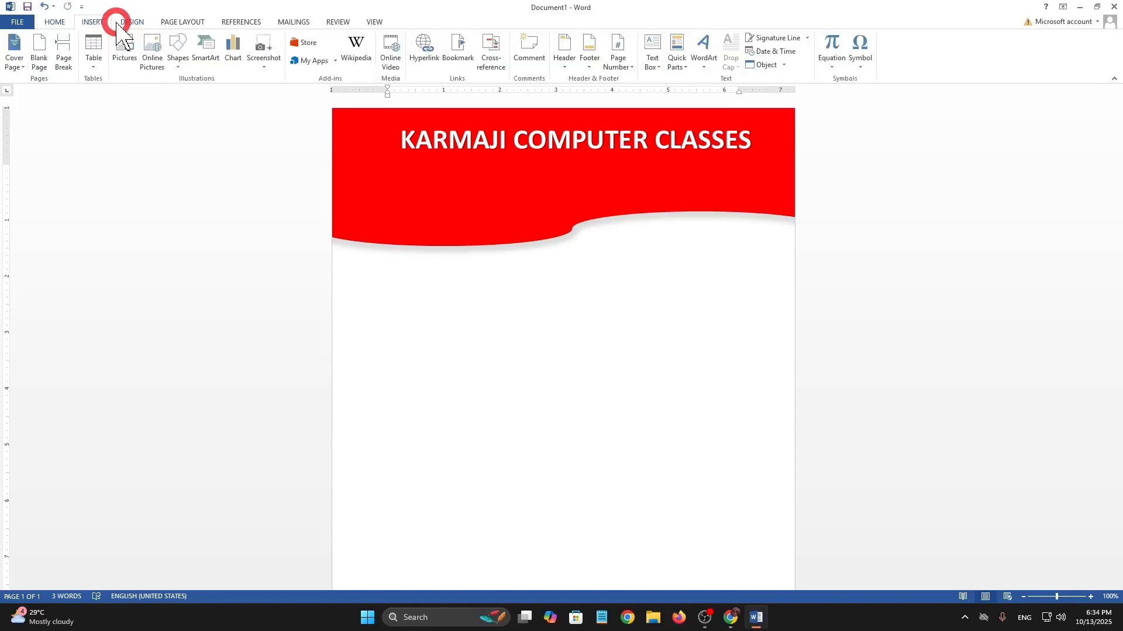
pyautogui.click(121, 23)
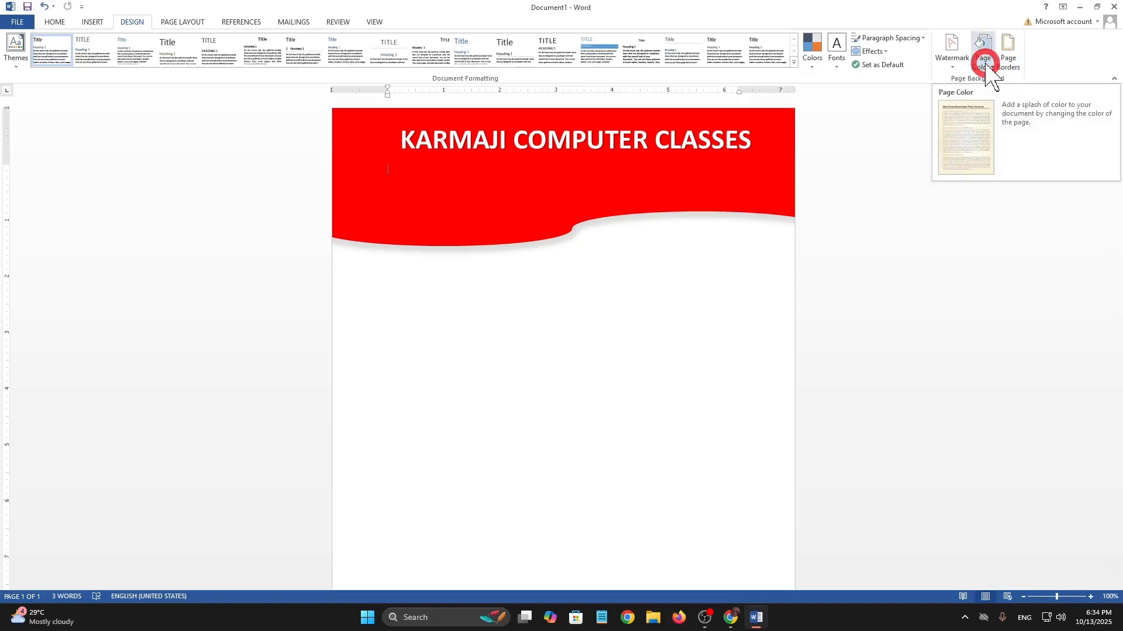
pyautogui.click(987, 66)
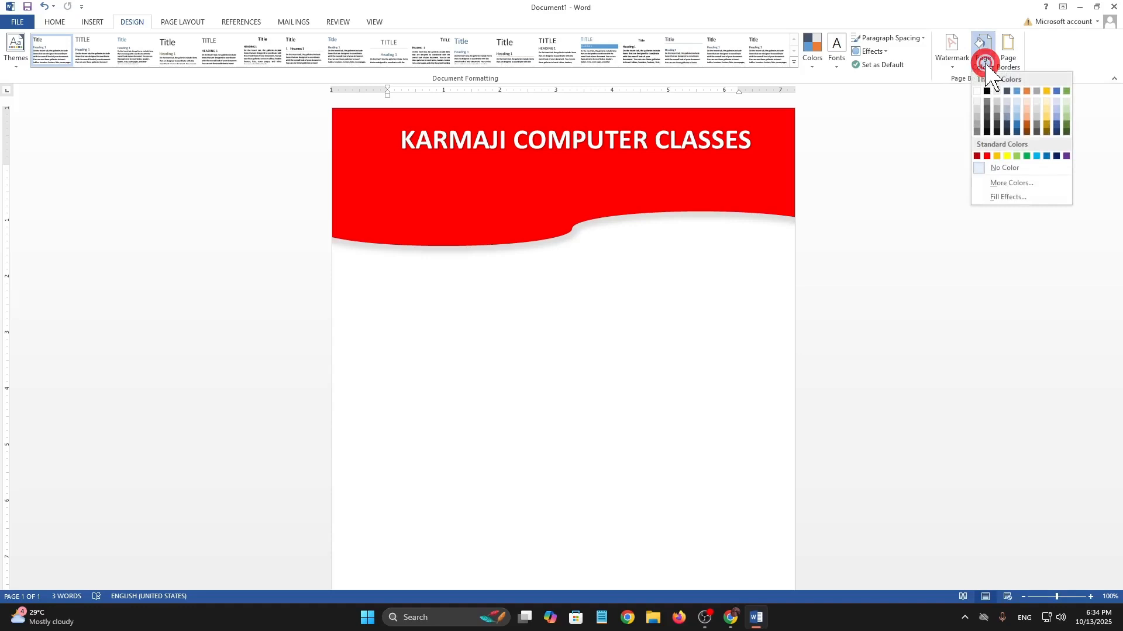
pyautogui.click(1007, 124)
pyautogui.click(645, 273)
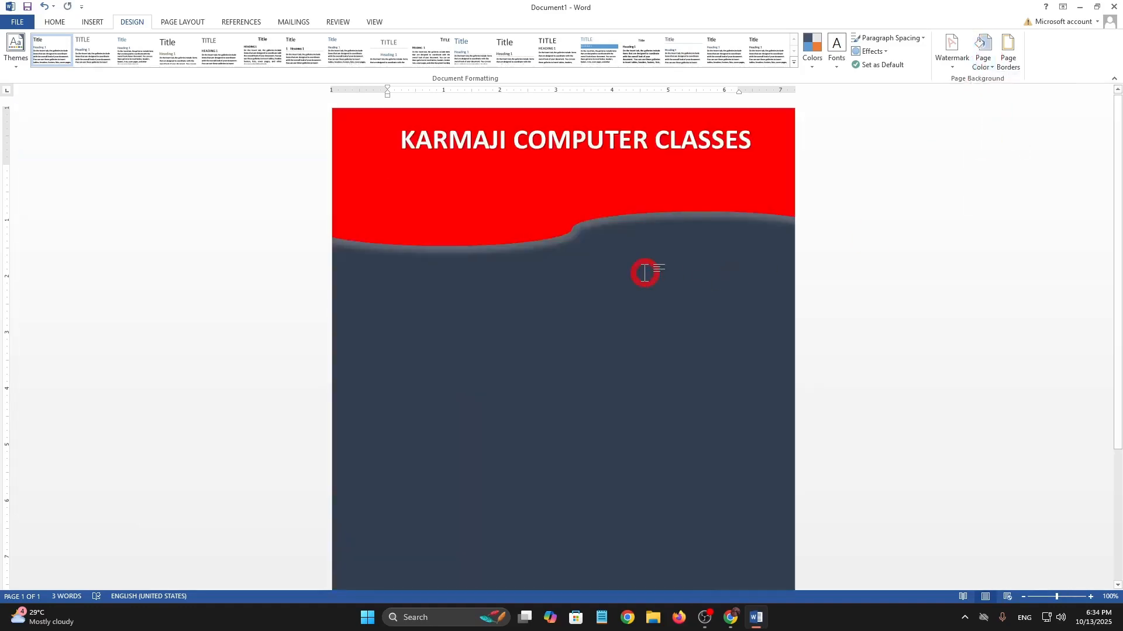
# Change the page color back to white
pyautogui.click(983, 55)
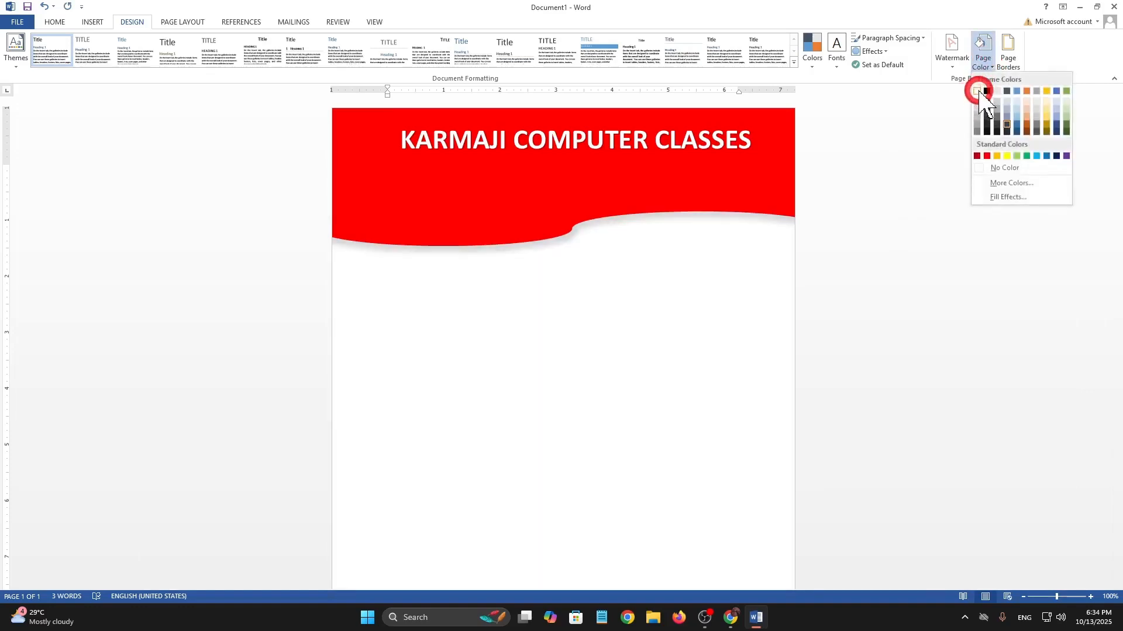
pyautogui.click(978, 93)
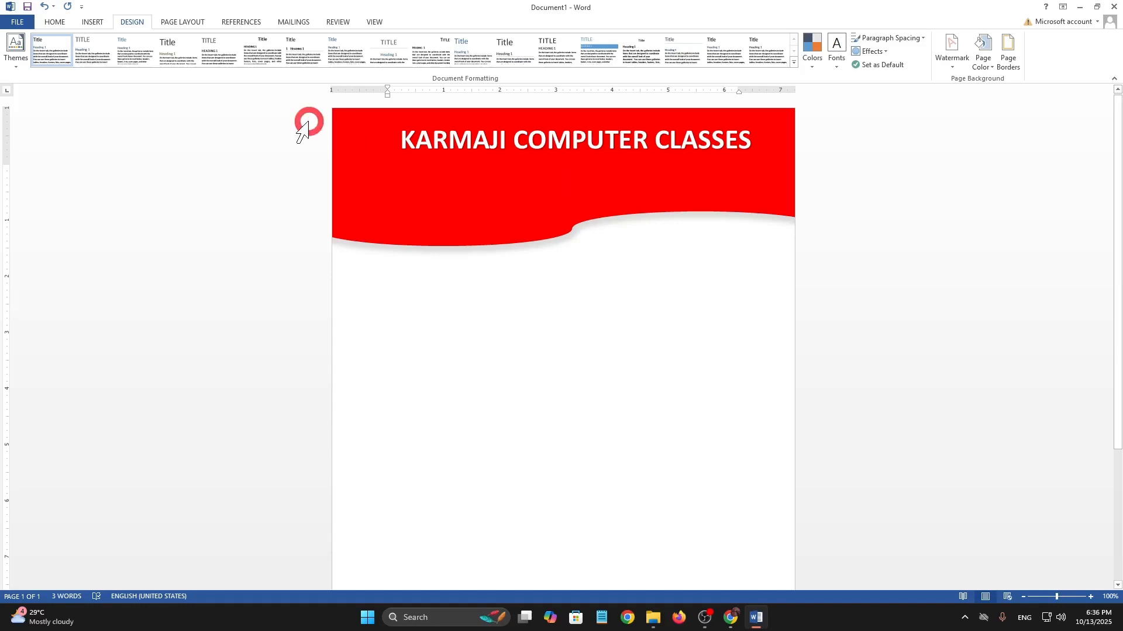
# Insert the vecteezy online education picture from the logo folder in Downloads
pyautogui.click(94, 22)
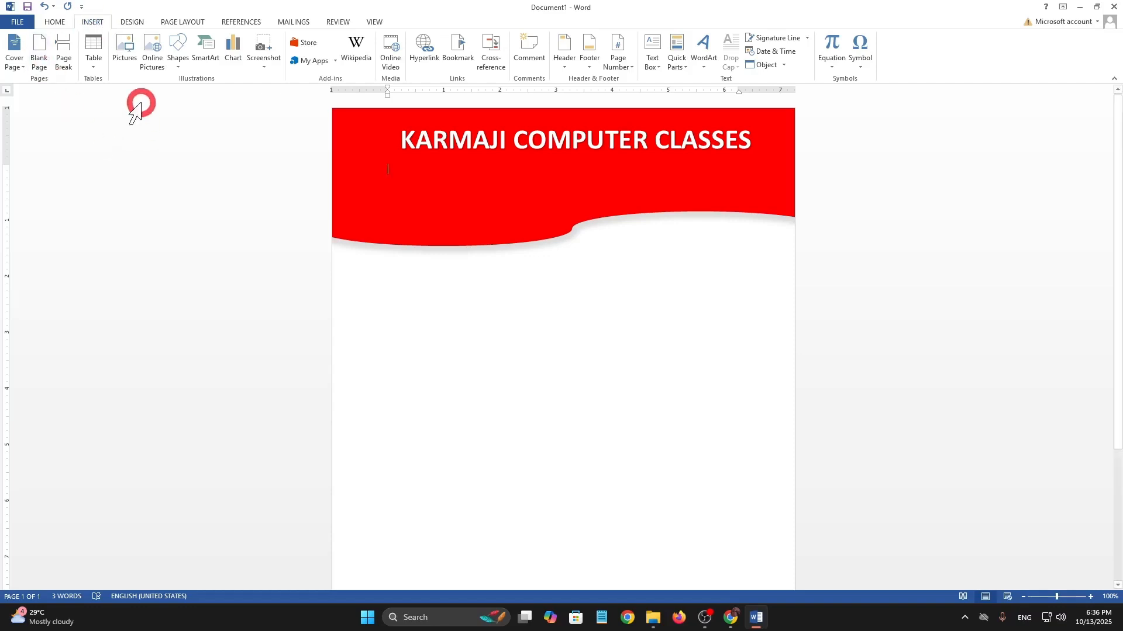
pyautogui.click(127, 53)
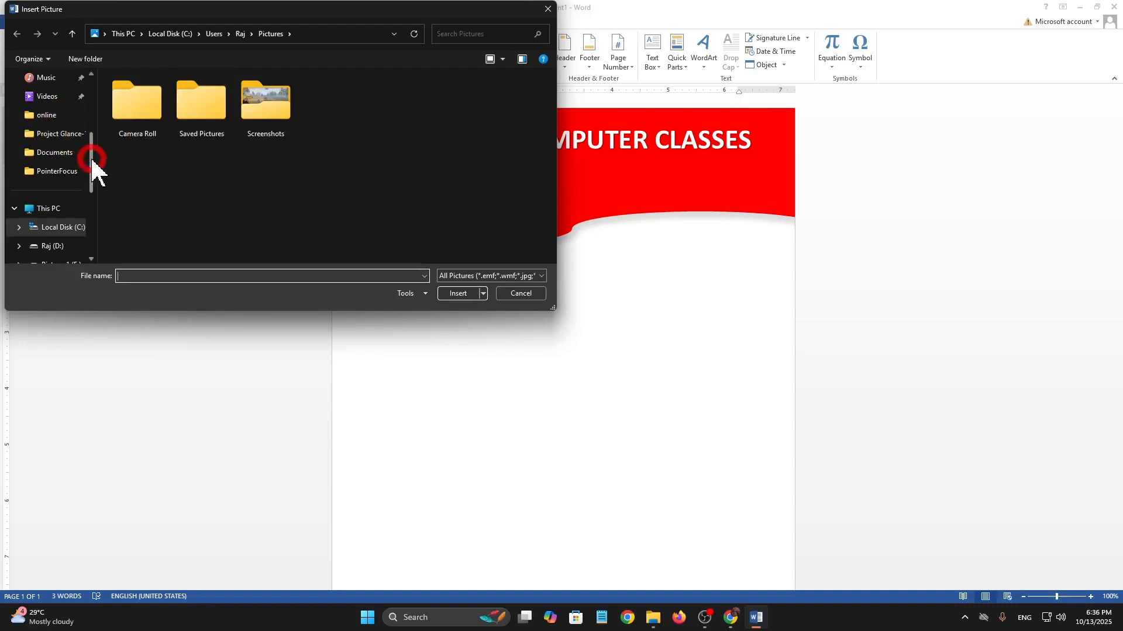
pyautogui.moveTo(92, 160); pyautogui.dragTo(90, 96)
pyautogui.click(87, 174)
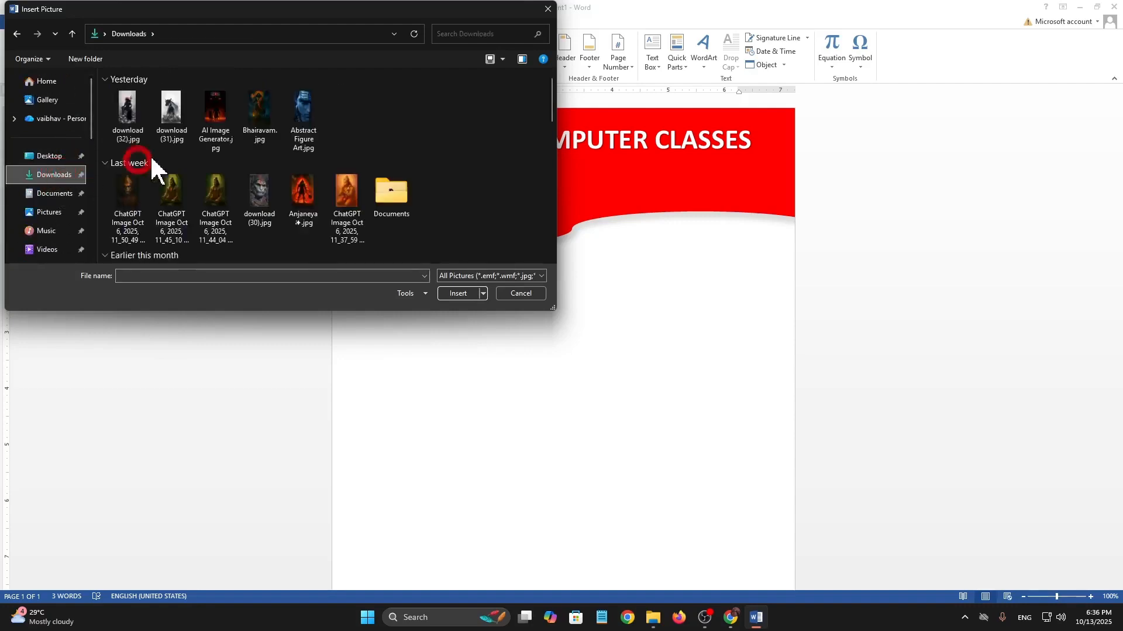
pyautogui.doubleClick(129, 119)
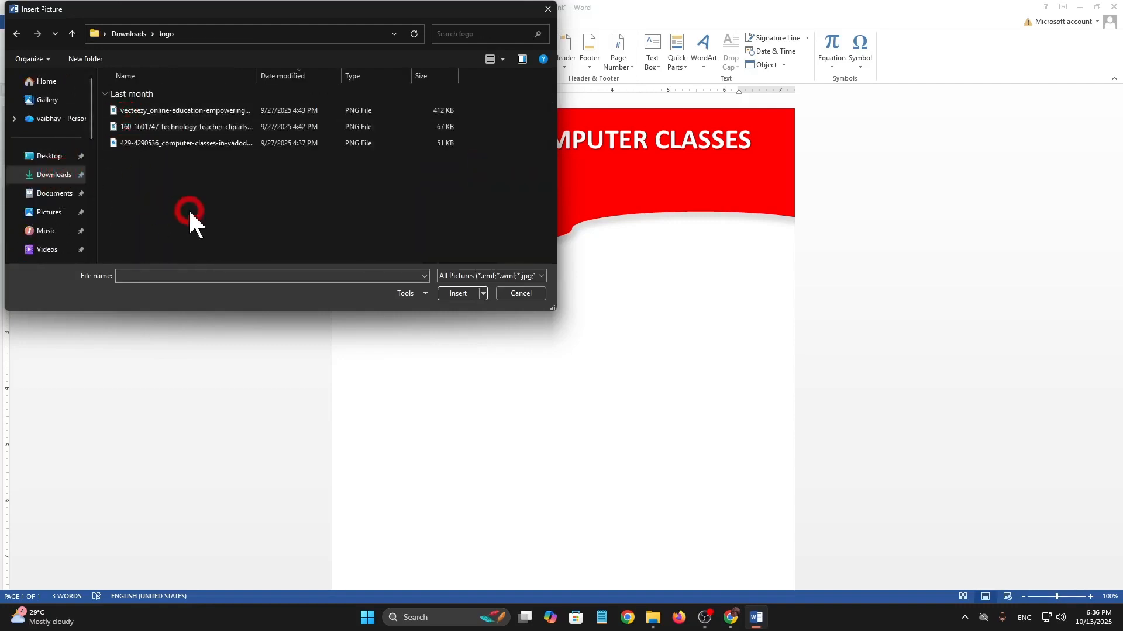
pyautogui.keyDown('ctrl'); pyautogui.scroll(4, 189, 193); pyautogui.keyUp('ctrl')
pyautogui.keyDown('ctrl'); pyautogui.scroll(2, 183, 191); pyautogui.keyUp('ctrl')
pyautogui.click(146, 126)
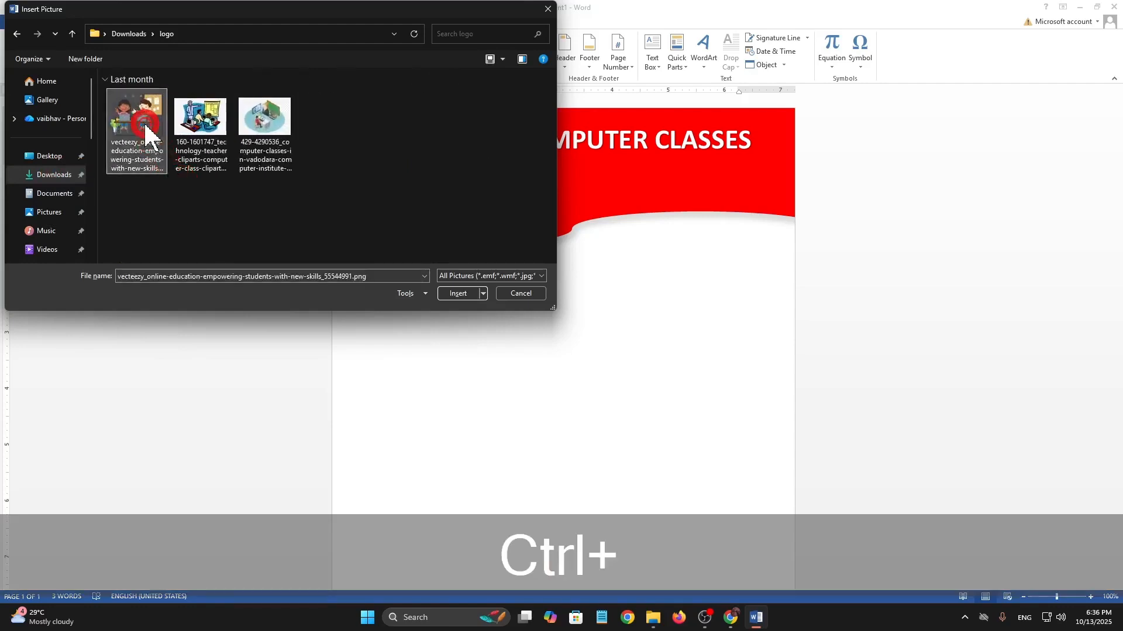
pyautogui.click(472, 297)
pyautogui.click(454, 297)
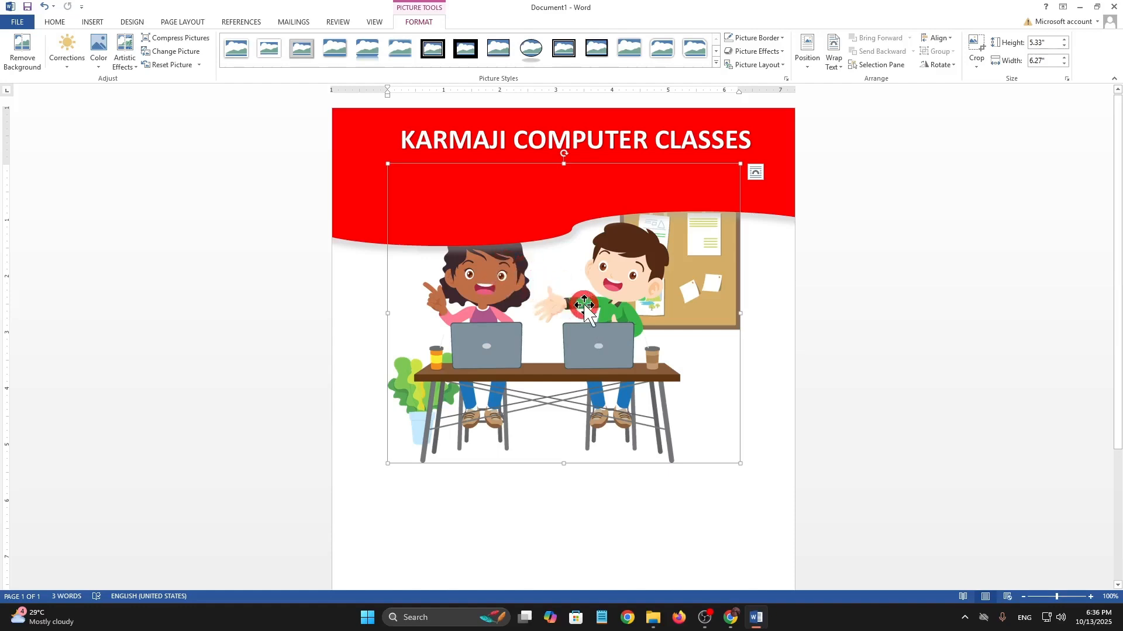
pyautogui.click(743, 465)
pyautogui.click(715, 441)
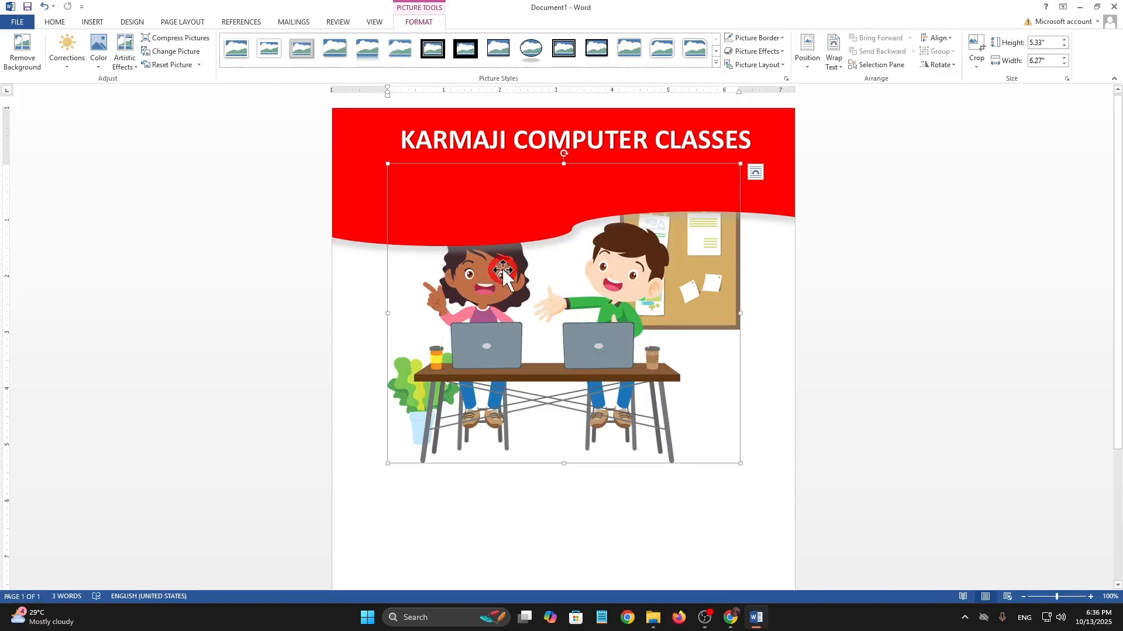
pyautogui.click(94, 23)
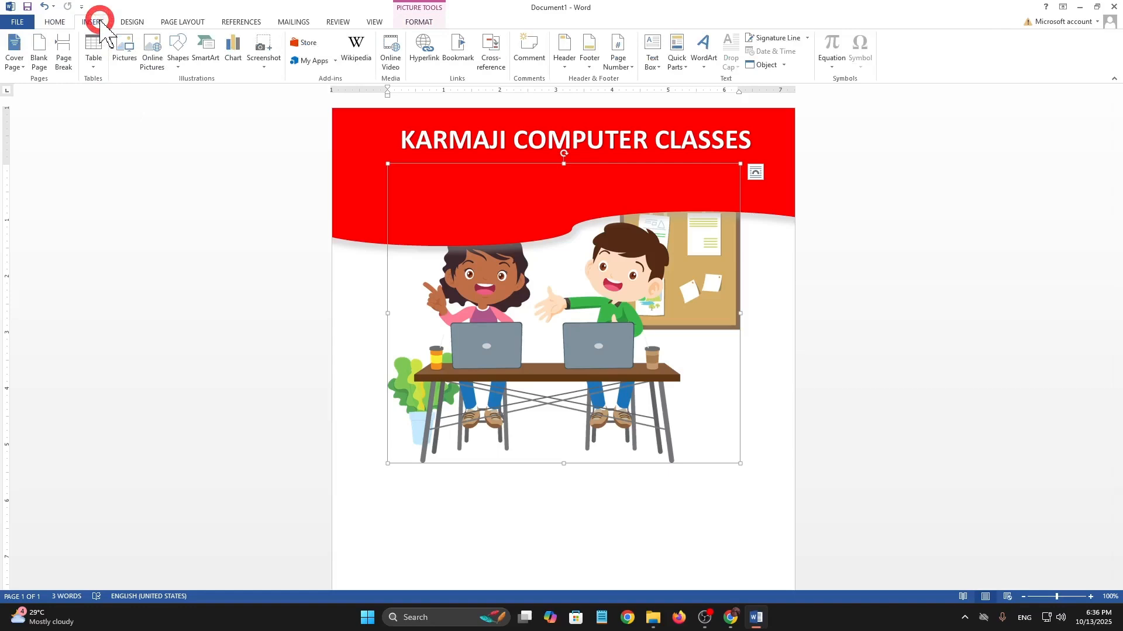
pyautogui.click(660, 64)
pyautogui.click(659, 62)
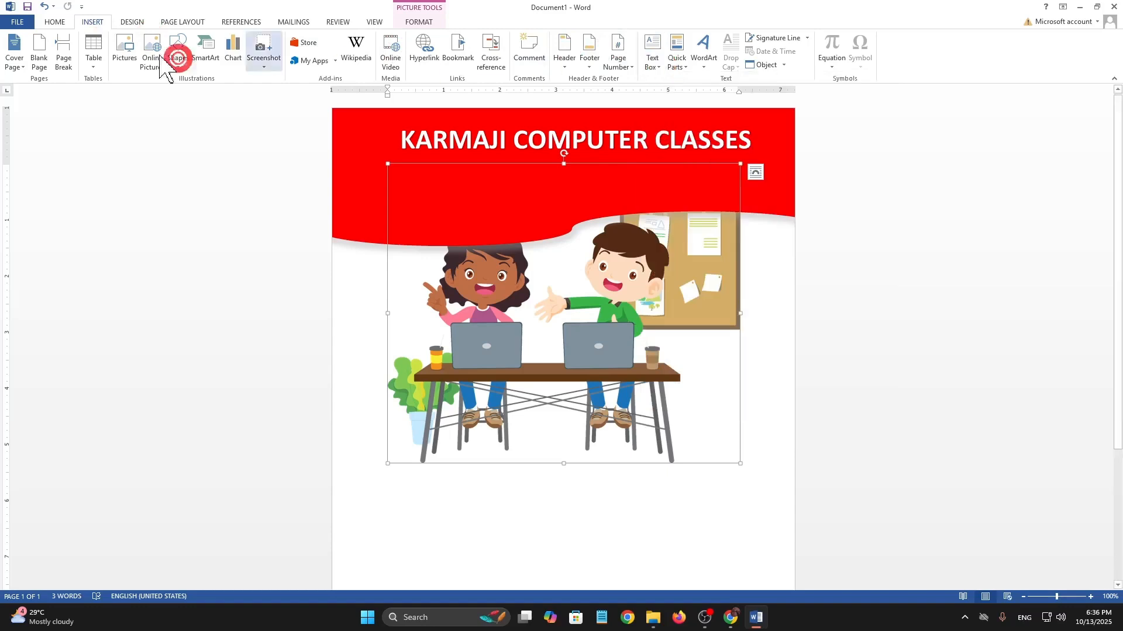
pyautogui.click(133, 23)
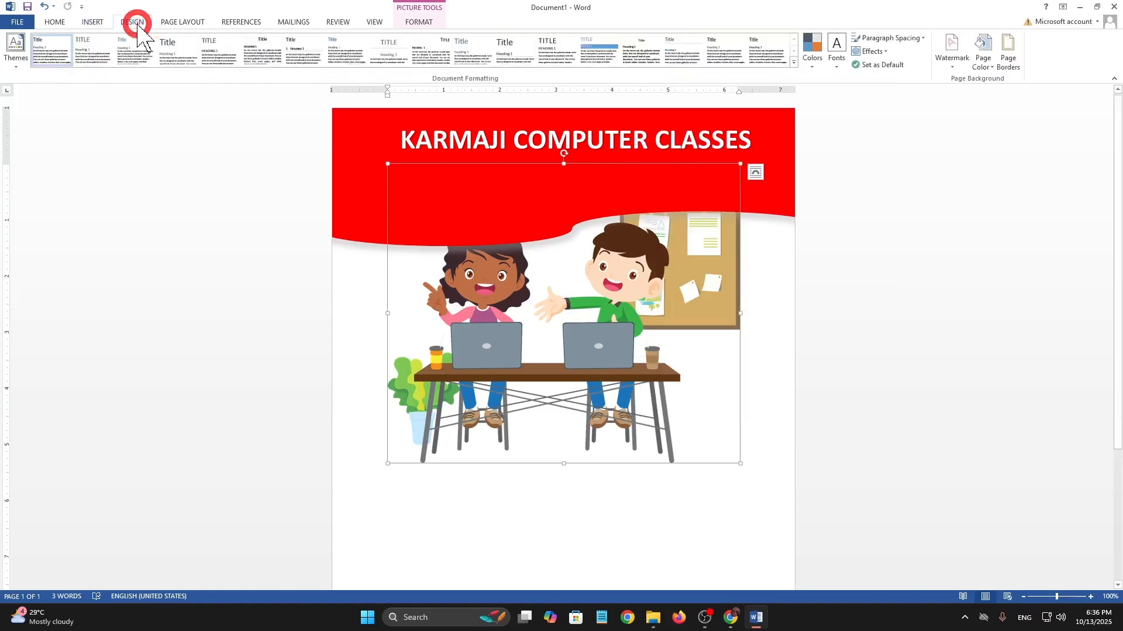
pyautogui.click(86, 21)
pyautogui.click(59, 22)
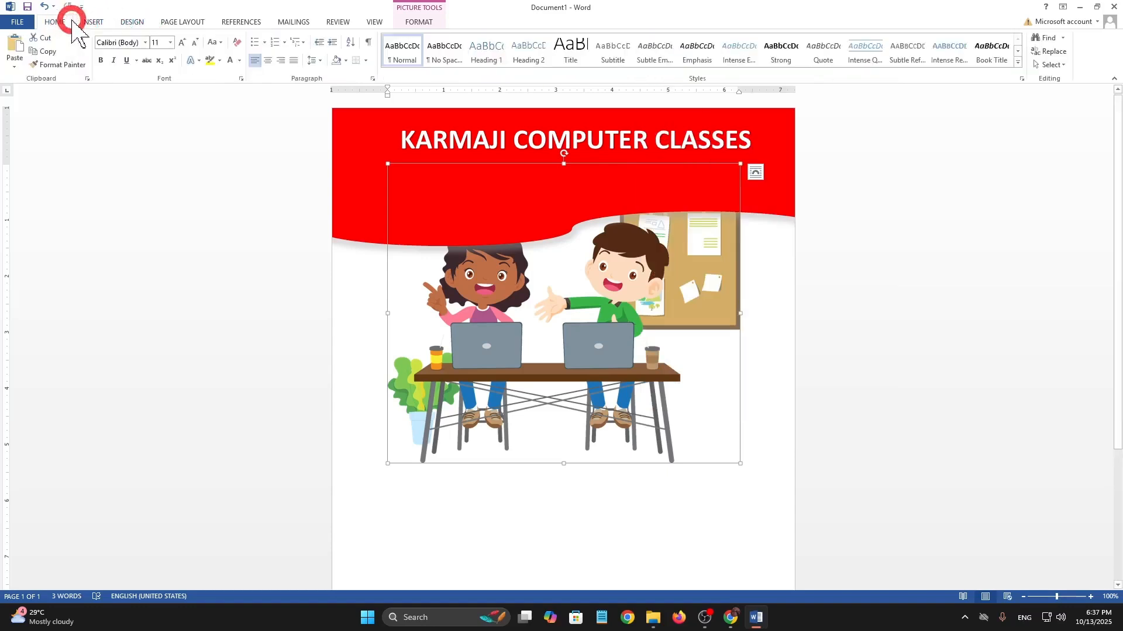
pyautogui.click(87, 22)
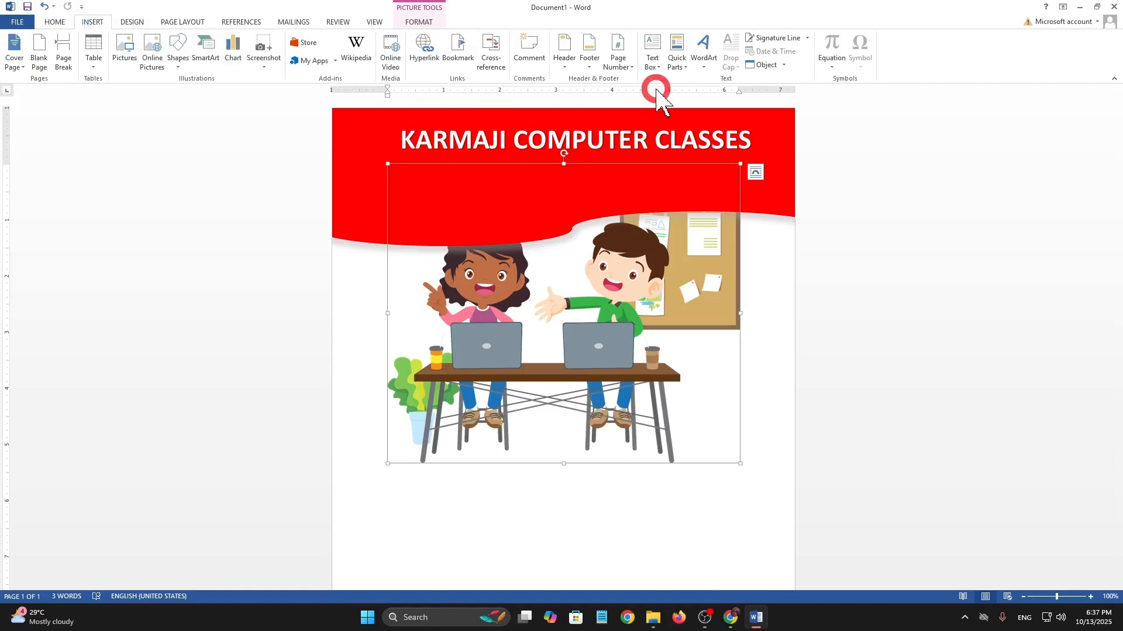
pyautogui.click(700, 62)
pyautogui.click(688, 67)
pyautogui.click(688, 68)
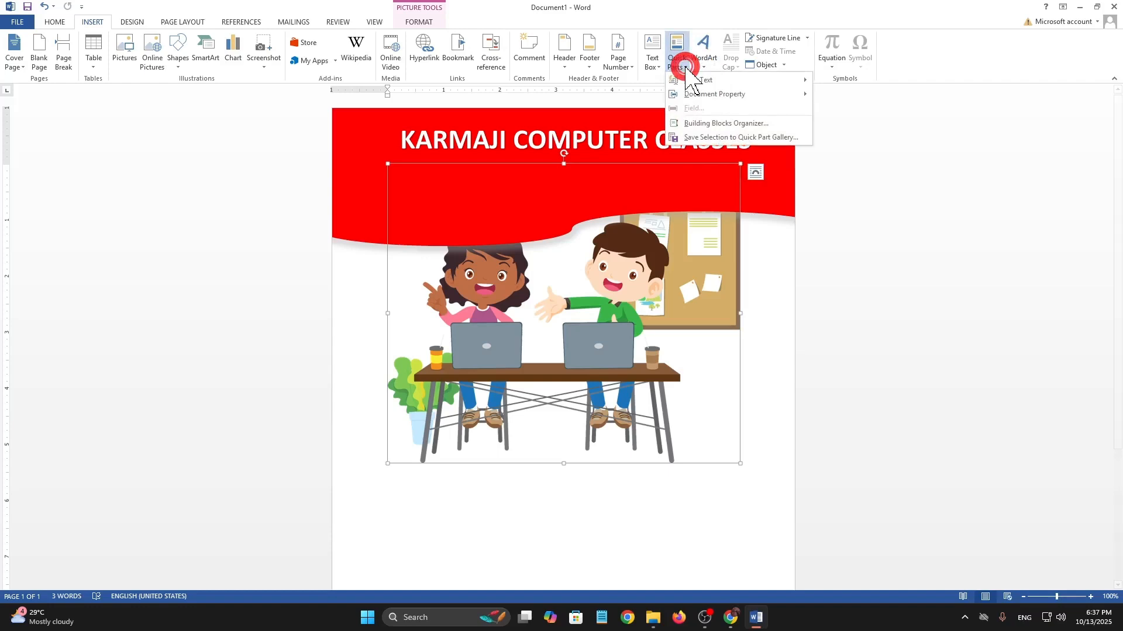
pyautogui.click(687, 69)
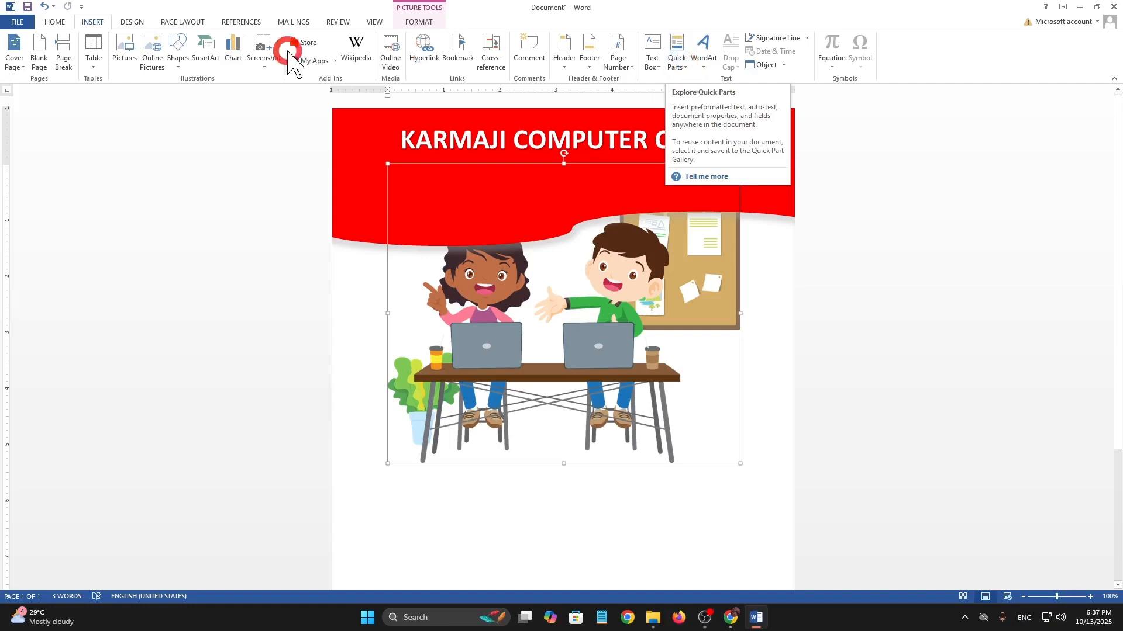
pyautogui.click(127, 23)
pyautogui.click(186, 23)
pyautogui.click(246, 22)
# Set the picture's text wrapping to In Front of Text
pyautogui.click(200, 21)
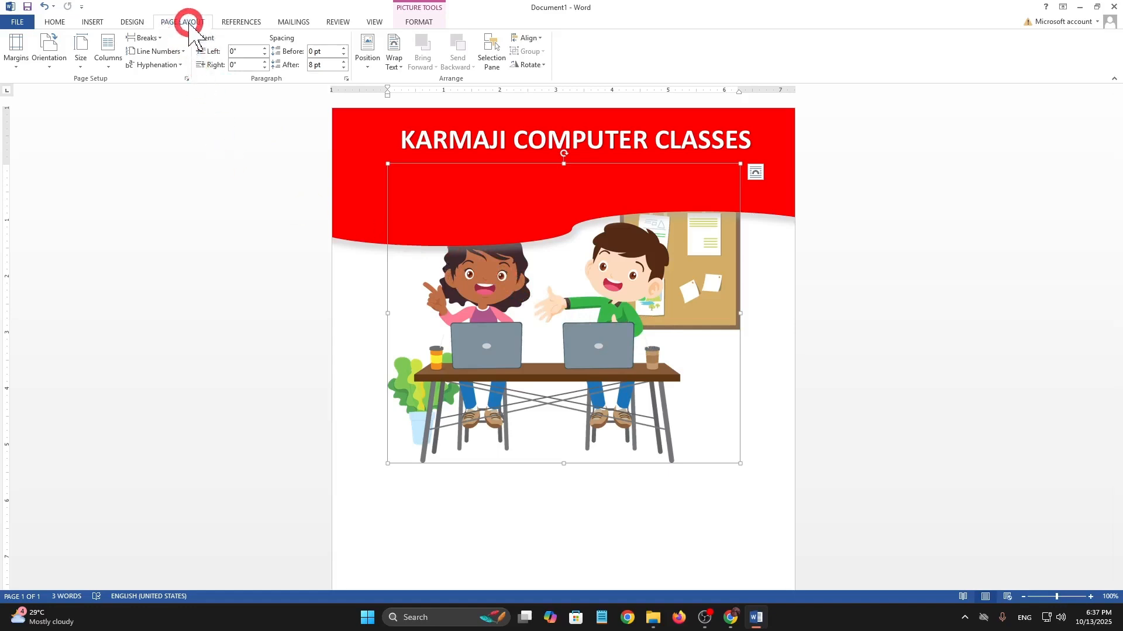
pyautogui.click(397, 68)
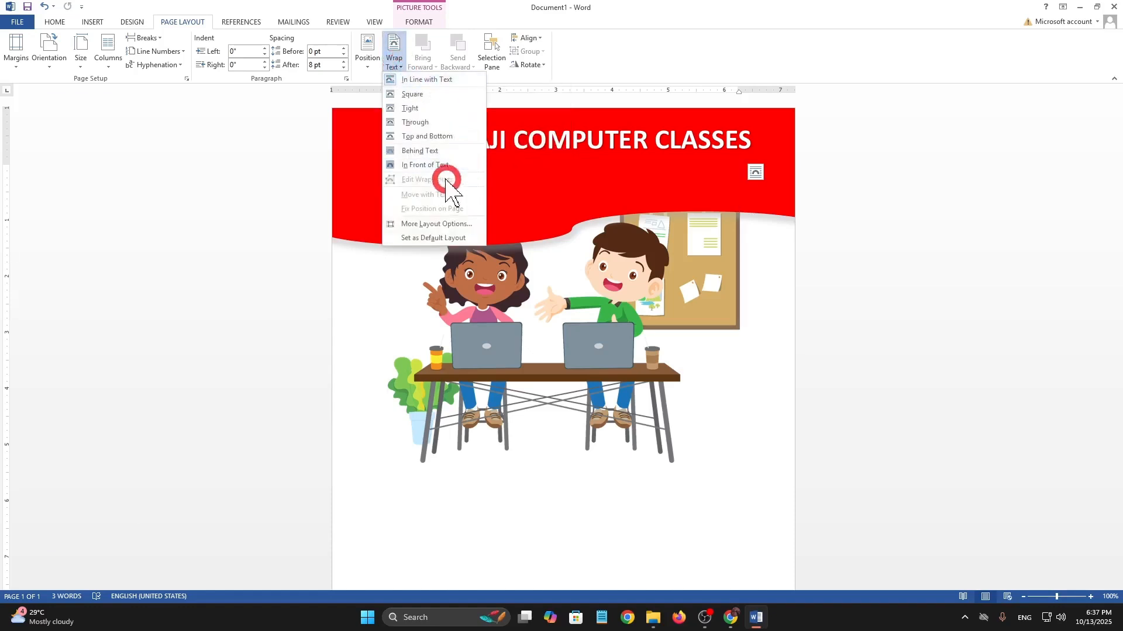
pyautogui.click(432, 166)
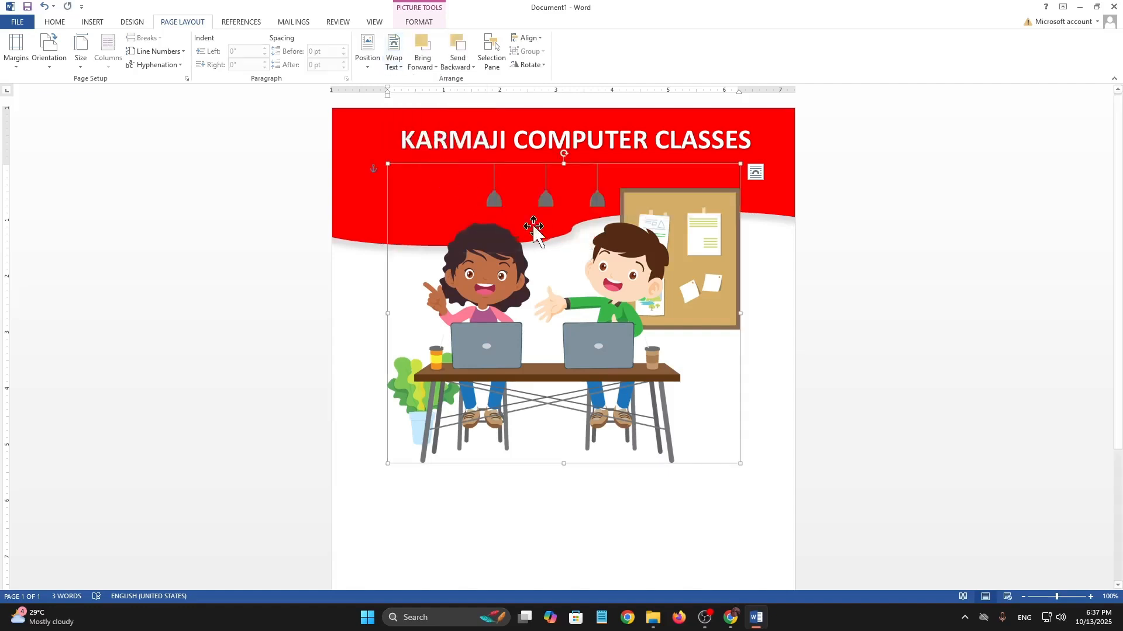
# Move the picture and shrink it to a small image at the header's left, below the title
pyautogui.moveTo(543, 258); pyautogui.dragTo(574, 290)
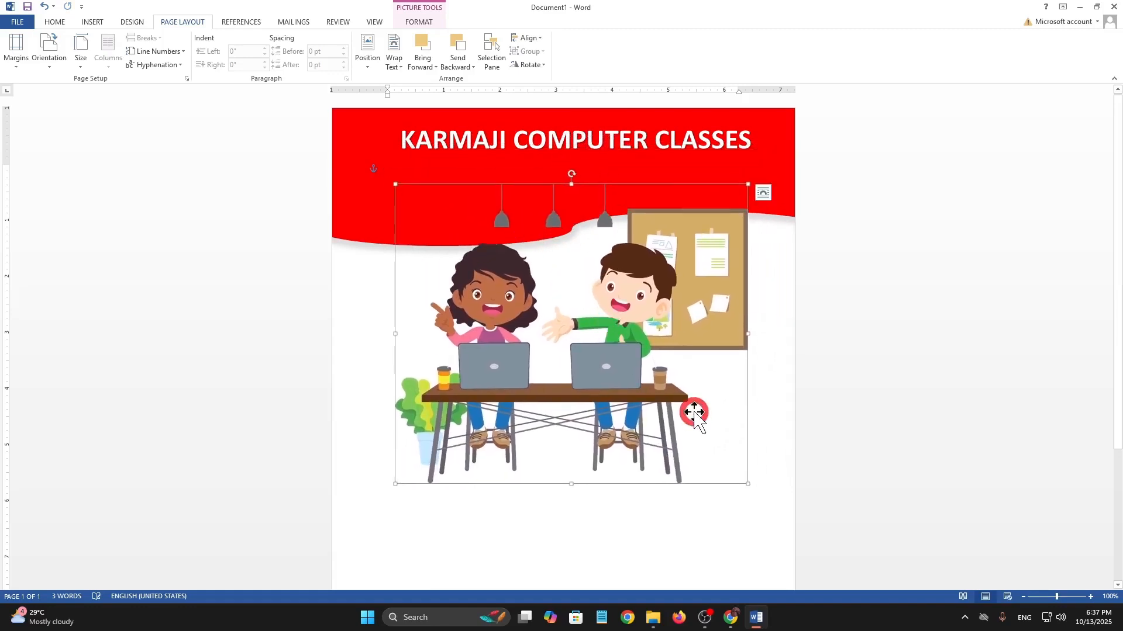
pyautogui.moveTo(748, 483); pyautogui.dragTo(405, 206)
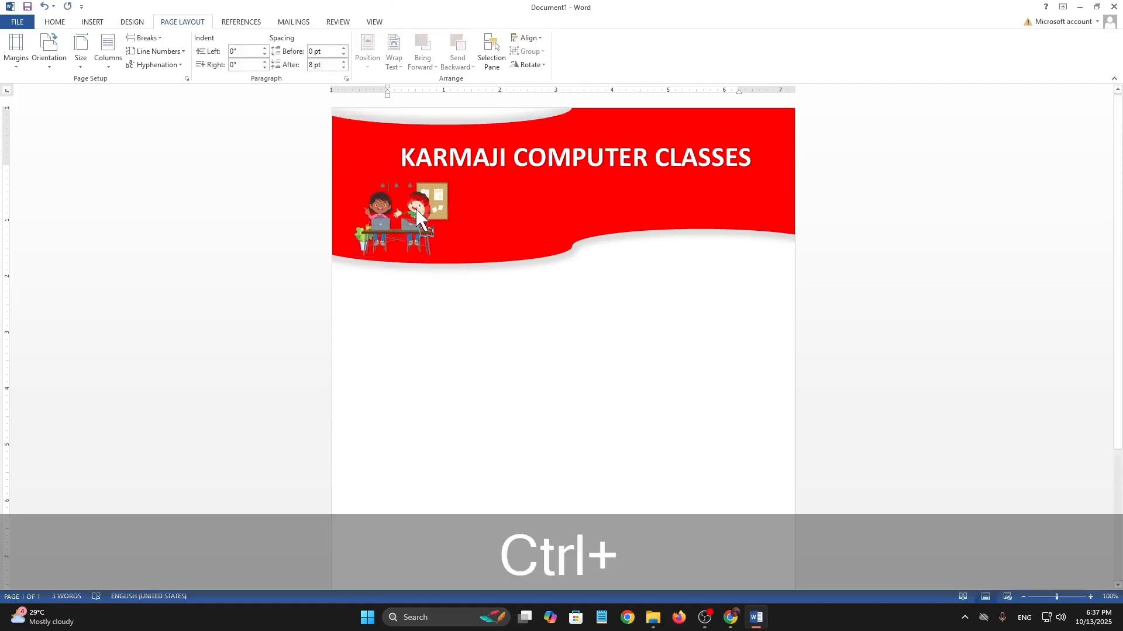
pyautogui.hotkey('ctrl', 'z')
# Select the whole title text and underline it
pyautogui.click(517, 240)
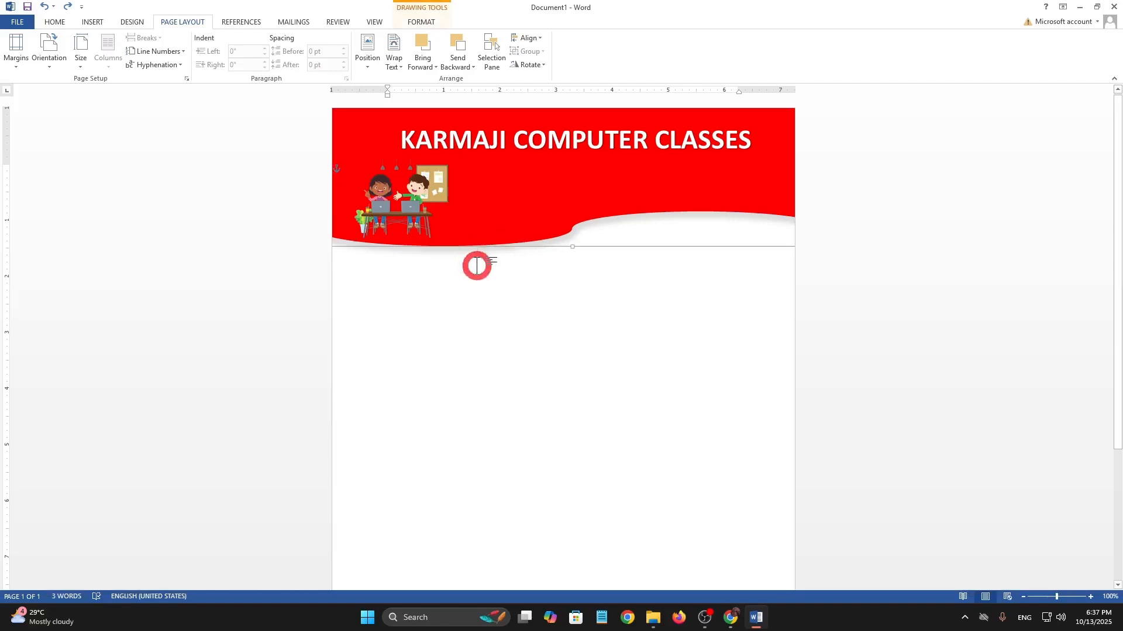
pyautogui.click(577, 288)
pyautogui.click(420, 211)
pyautogui.click(471, 148)
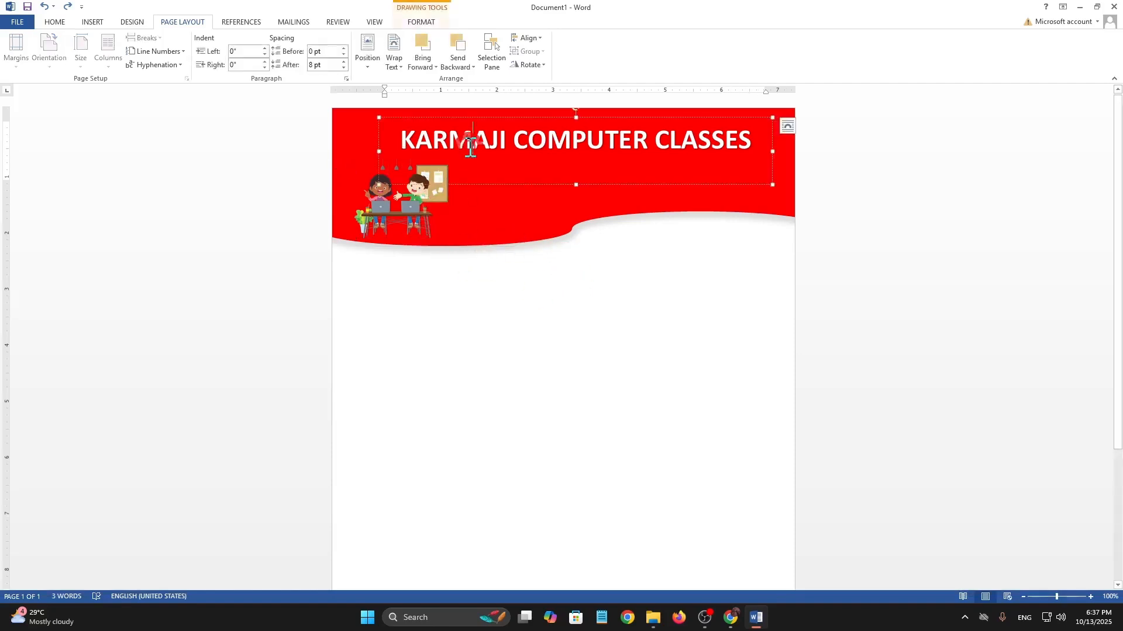
pyautogui.doubleClick(470, 148)
pyautogui.click(471, 150)
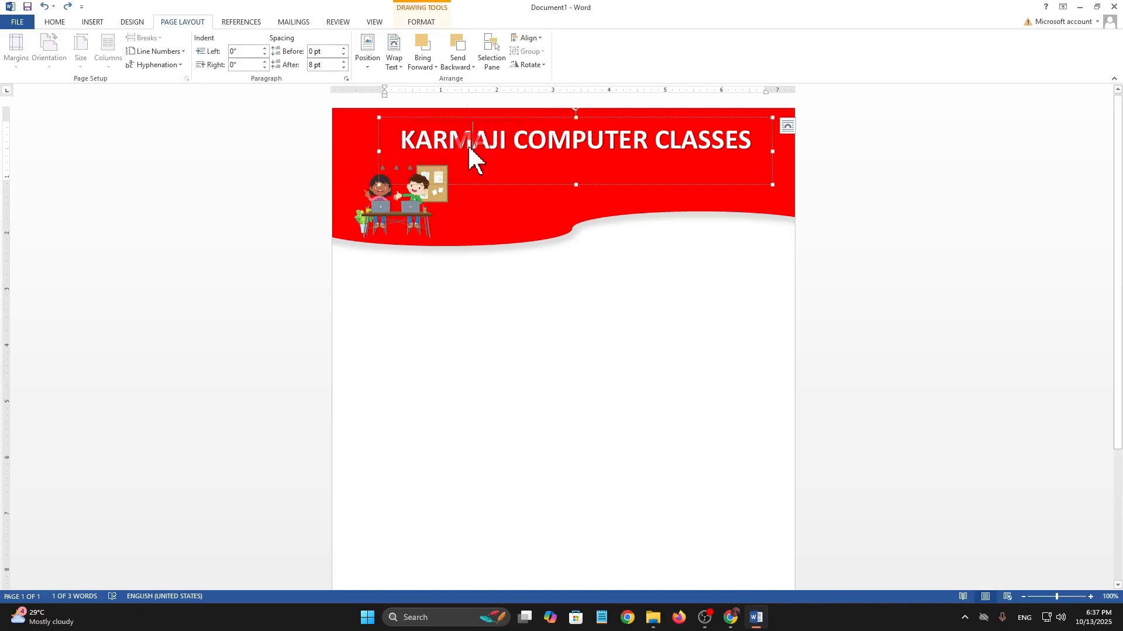
pyautogui.tripleClick(507, 145)
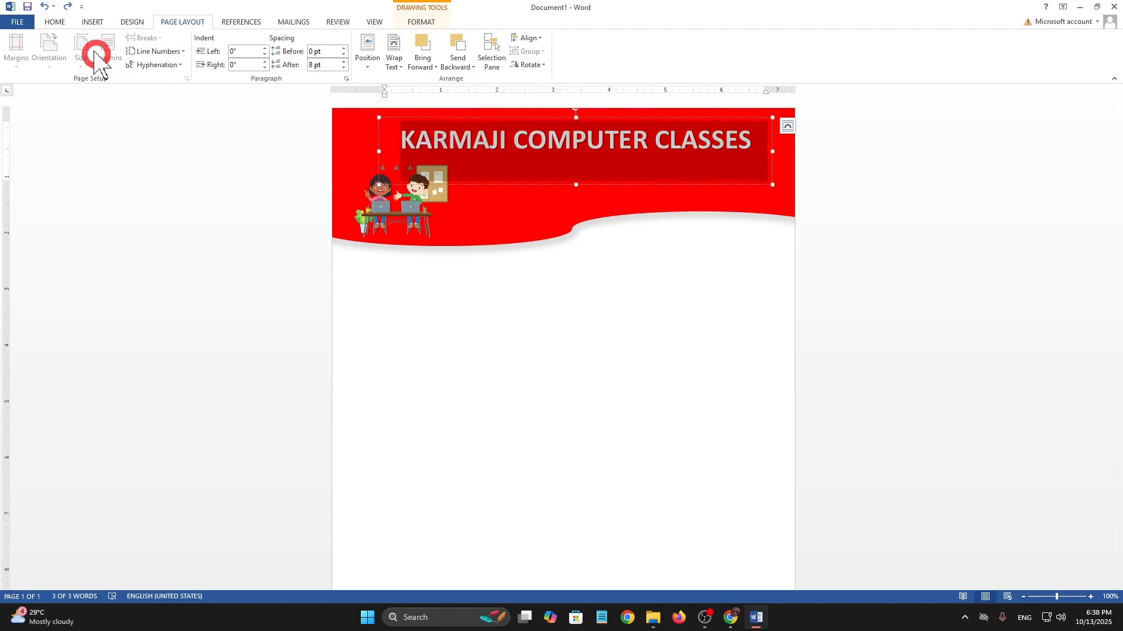
pyautogui.click(62, 25)
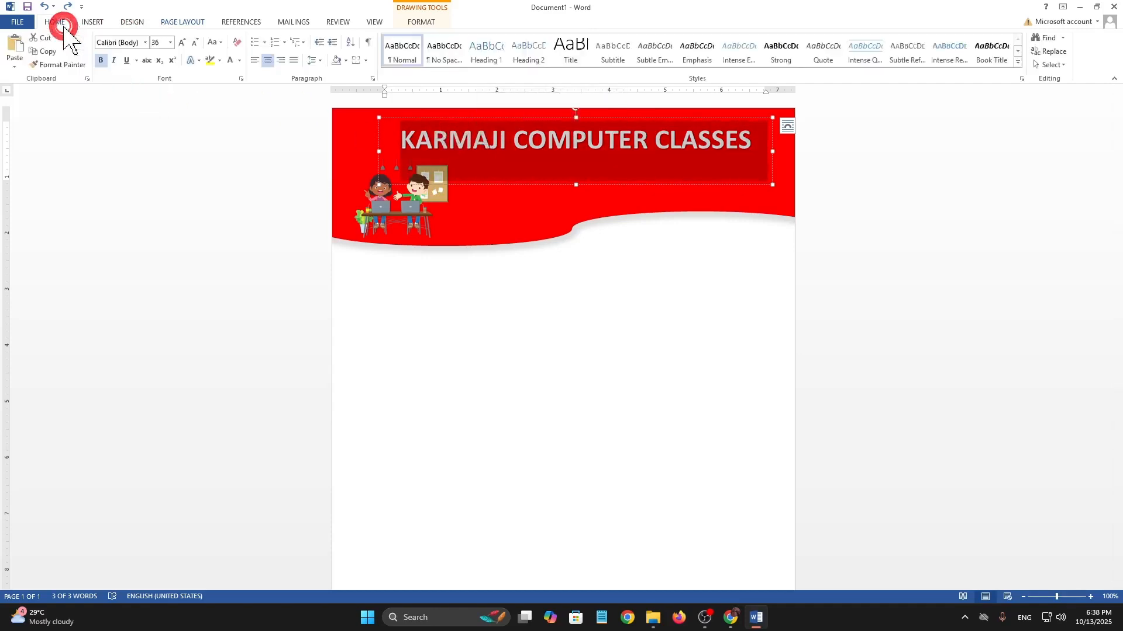
pyautogui.click(126, 60)
pyautogui.click(584, 290)
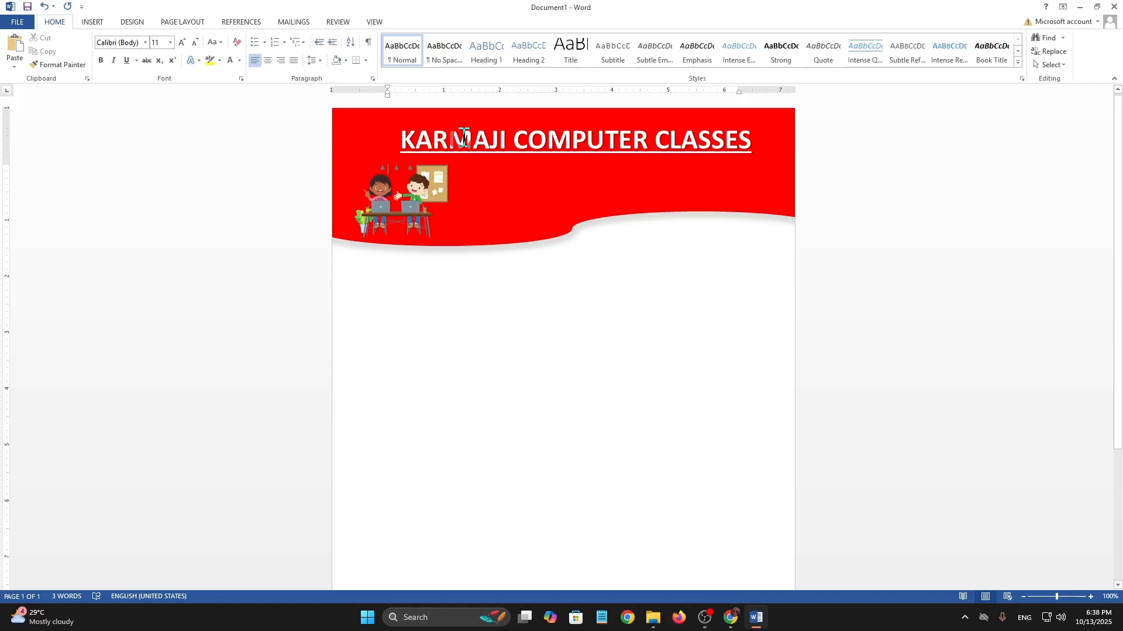
# Insert a WordArt in the first style and type the institute's address into it
pyautogui.click(485, 176)
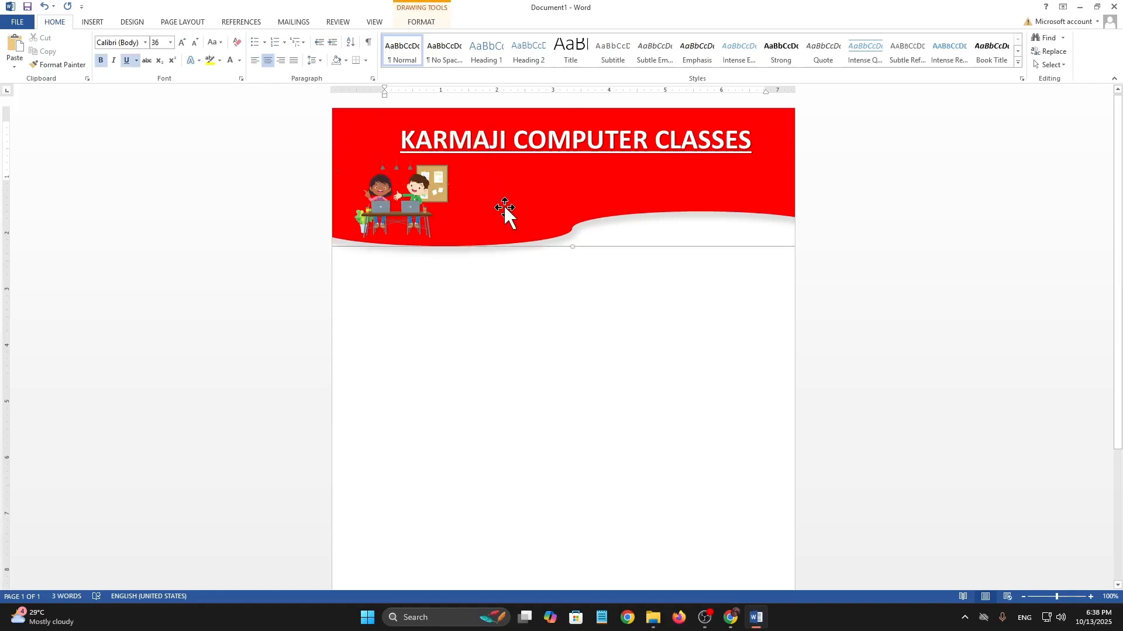
pyautogui.click(461, 280)
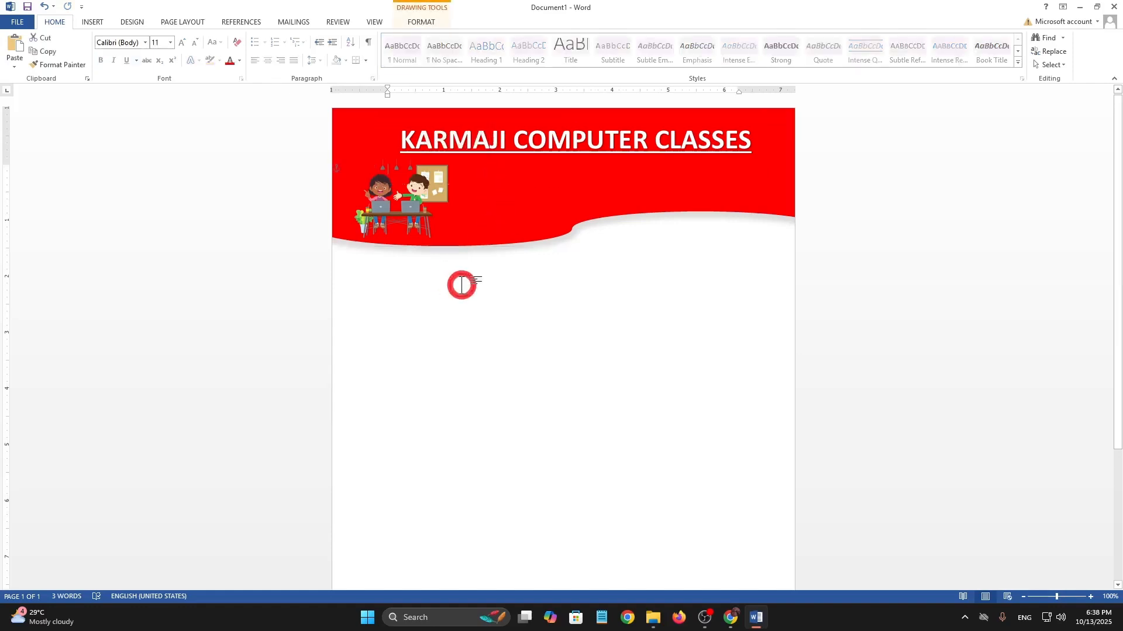
pyautogui.click(93, 23)
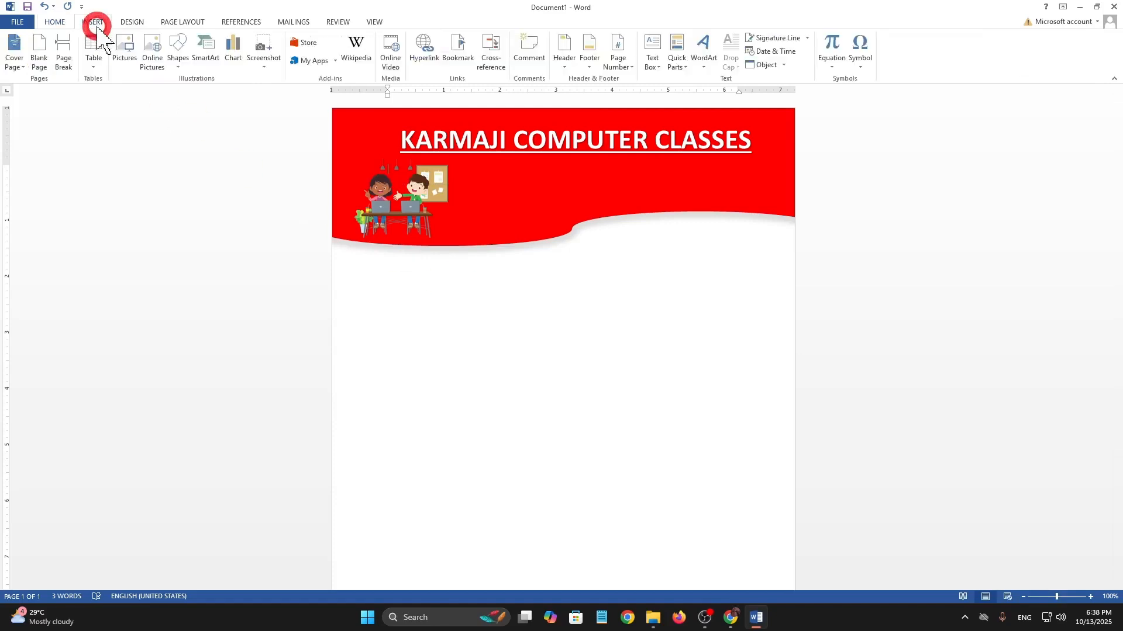
pyautogui.click(704, 69)
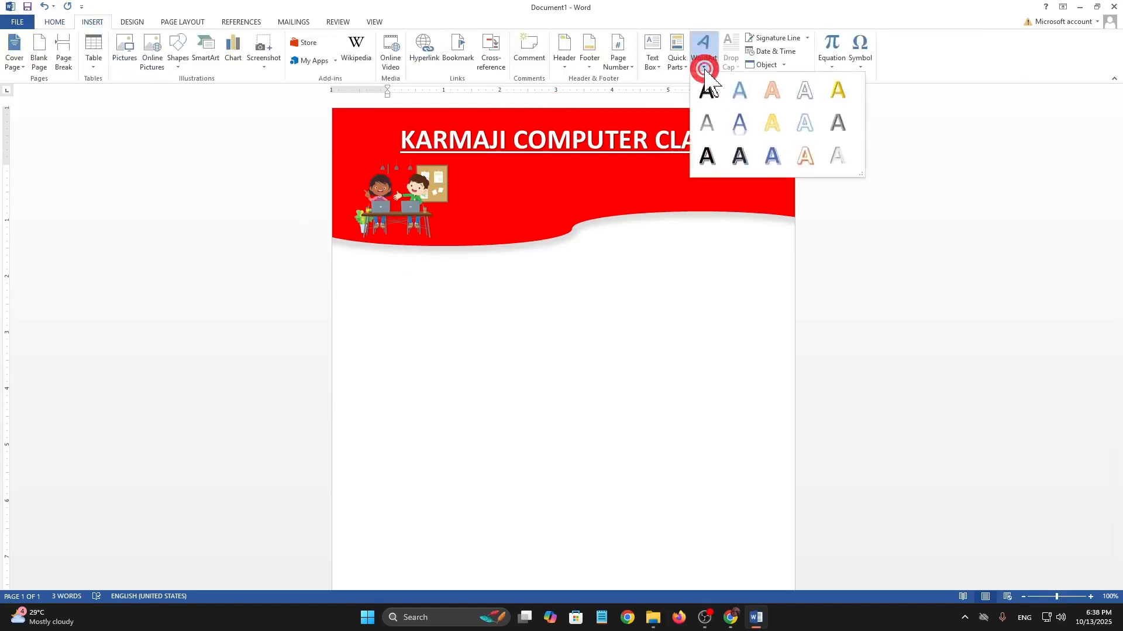
pyautogui.click(705, 88)
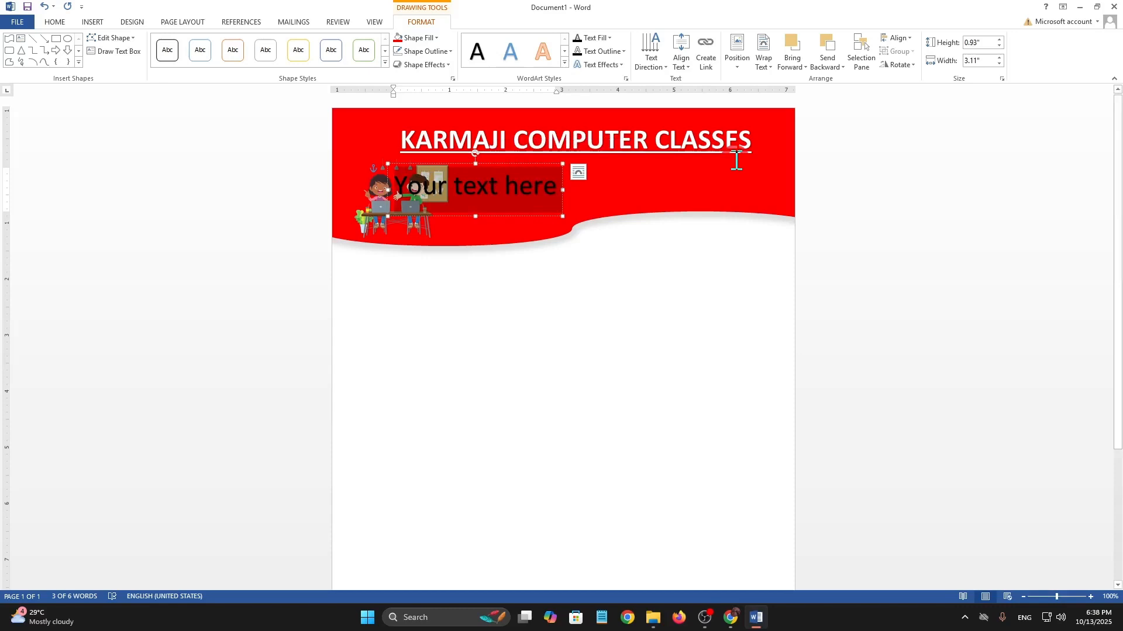
pyautogui.write('R')
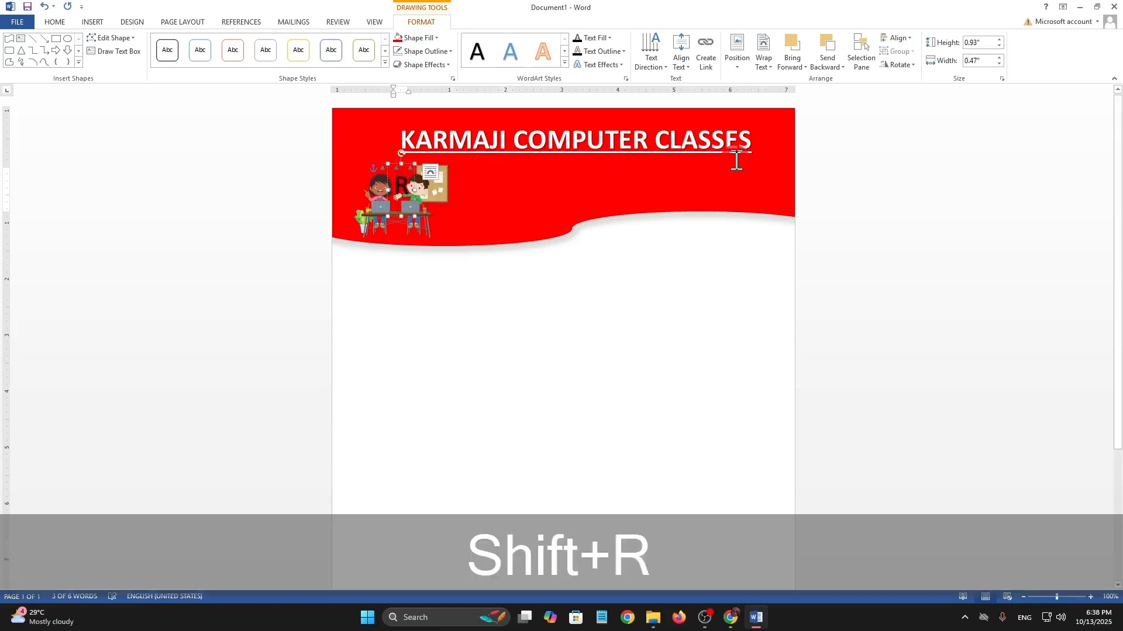
pyautogui.write('aju niwas')
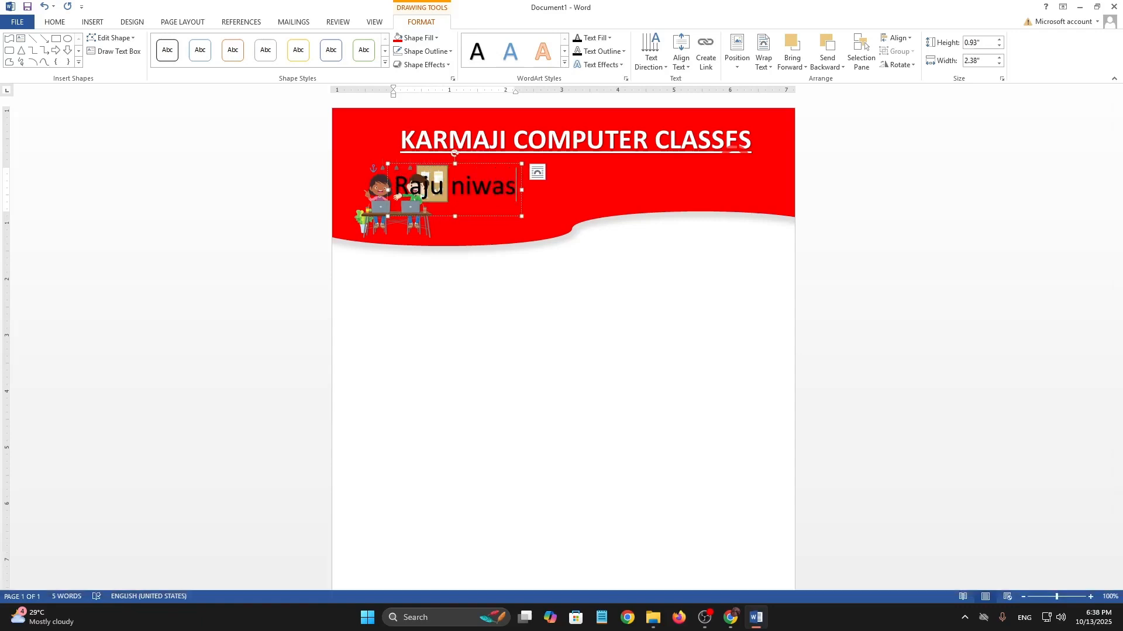
pyautogui.write(' m')
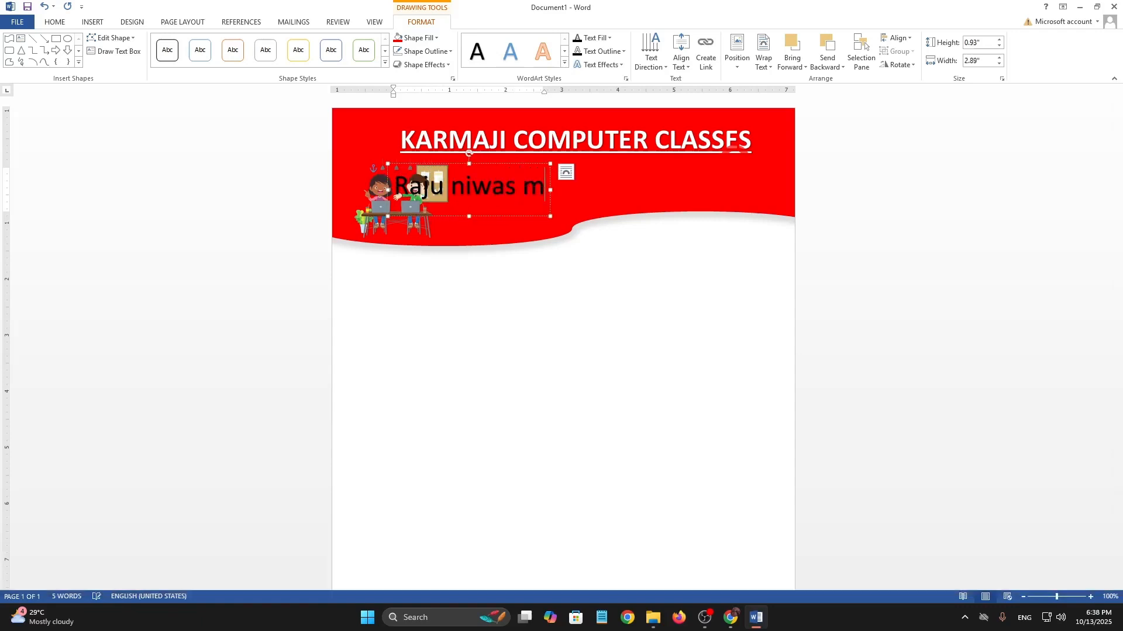
pyautogui.write('umbai latur road')
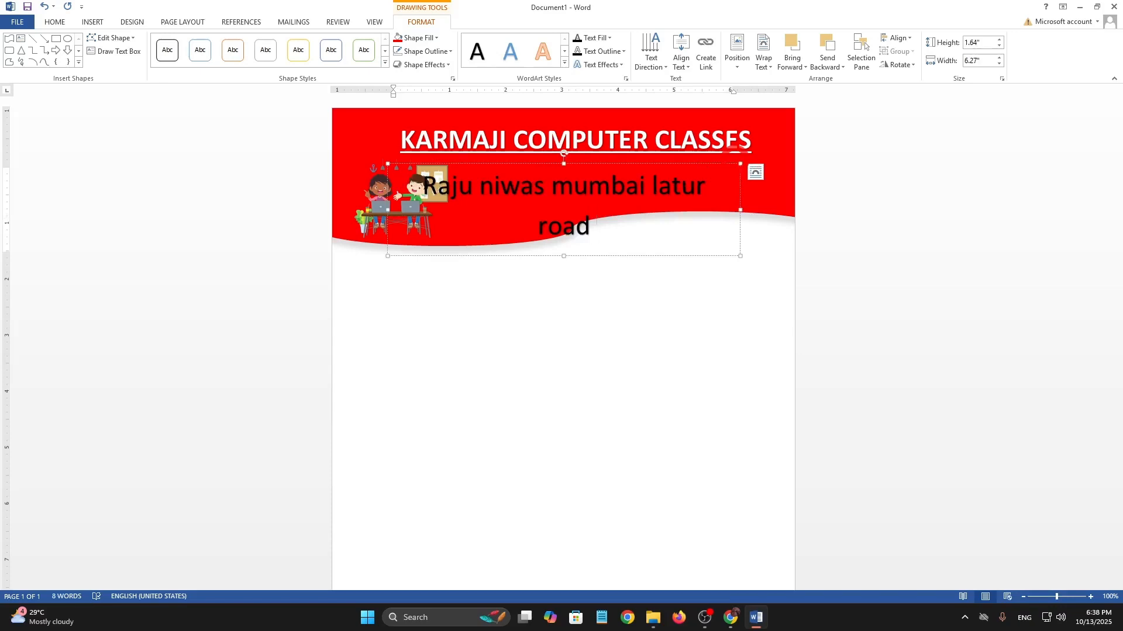
# Finish typing the institute's address and pincode into the WordArt, then shrink the WordArt box slightly
pyautogui.write('nanded')
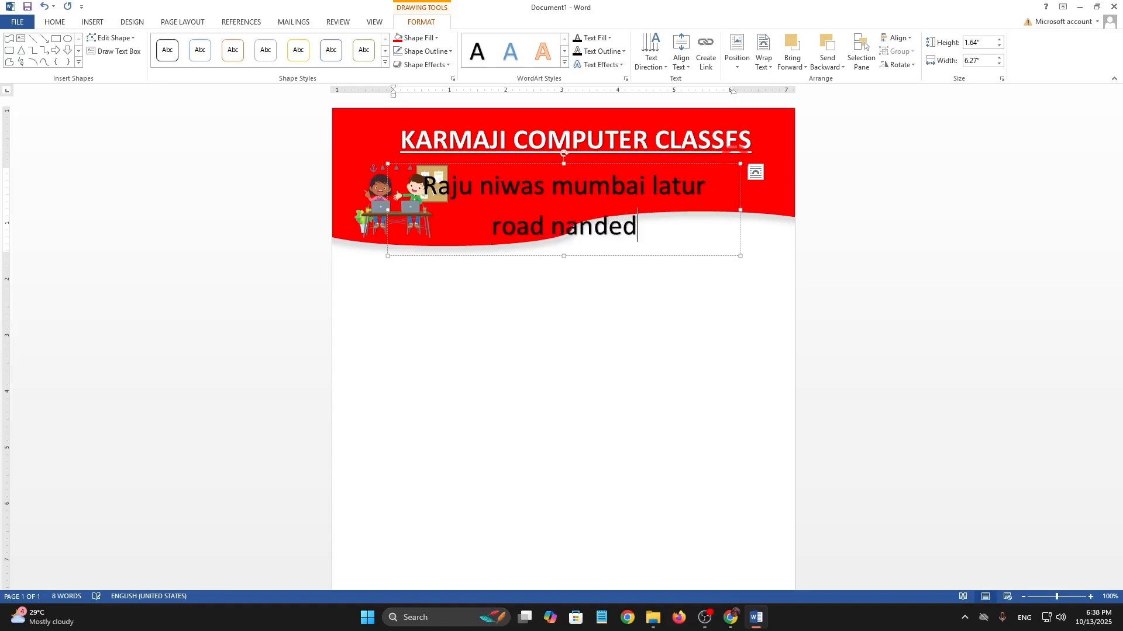
pyautogui.write(' ,431123')
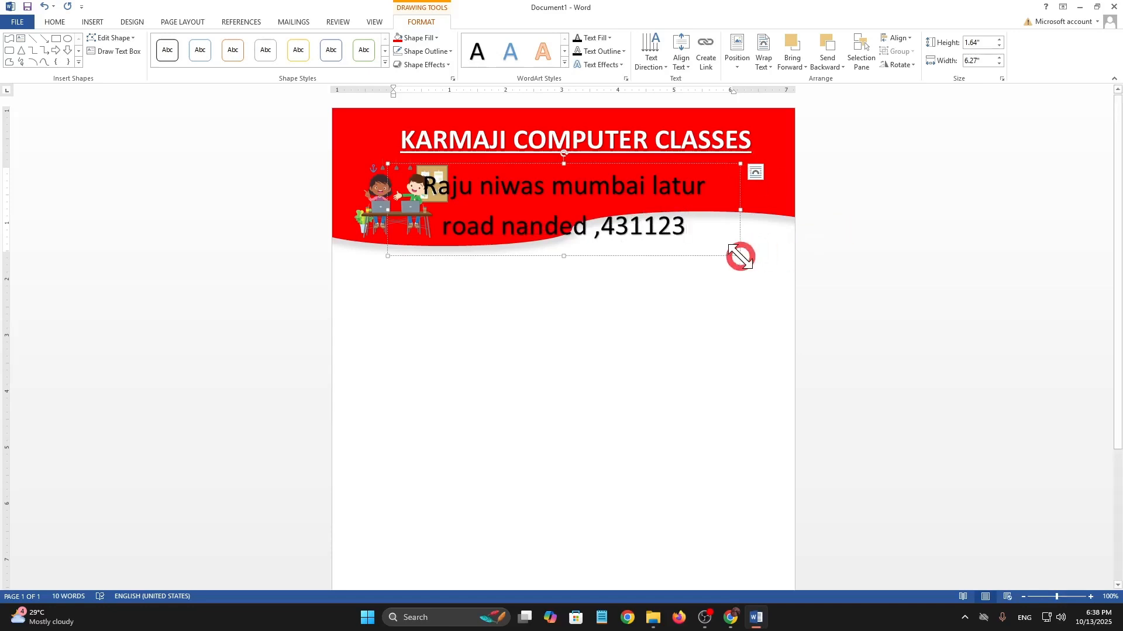
pyautogui.moveTo(740, 256)
pyautogui.mouseDown()
pyautogui.moveTo(704, 237)
pyautogui.moveTo(736, 246)
pyautogui.mouseUp()
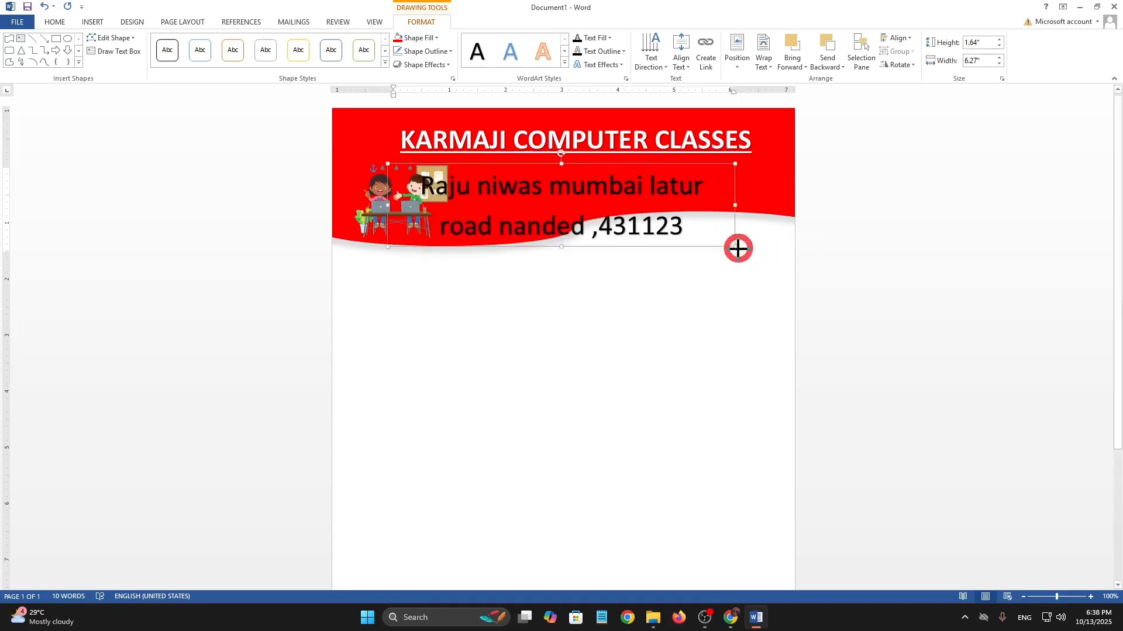
# Select the address text, set its size to 14 pt and change it to UPPERCASE
pyautogui.tripleClick(423, 183)
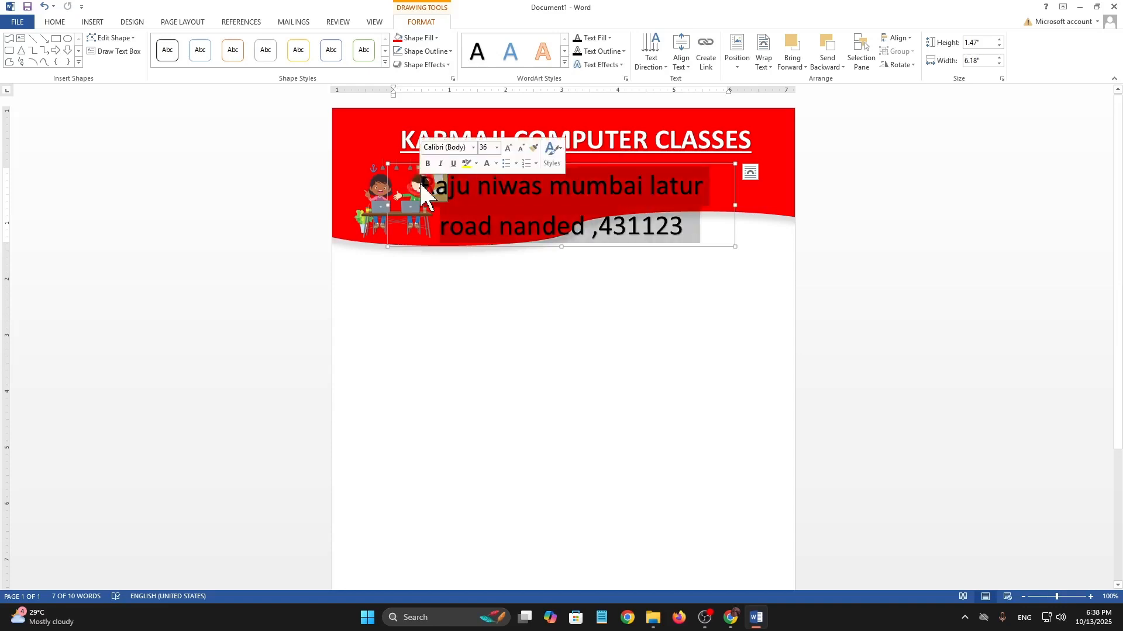
pyautogui.click(66, 24)
pyautogui.click(170, 42)
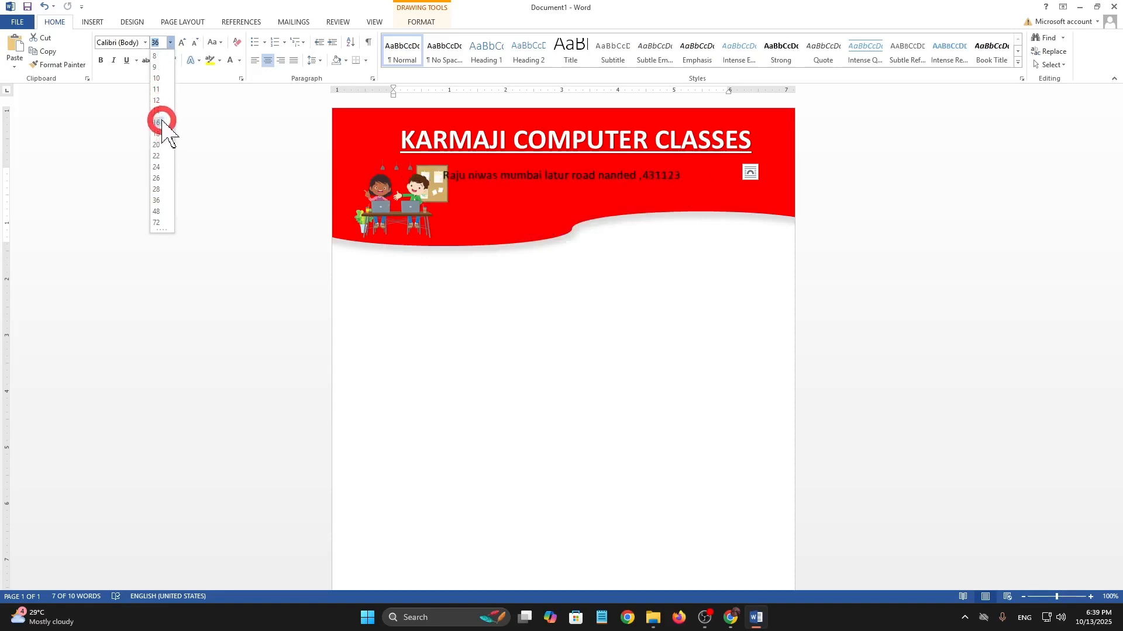
pyautogui.click(161, 113)
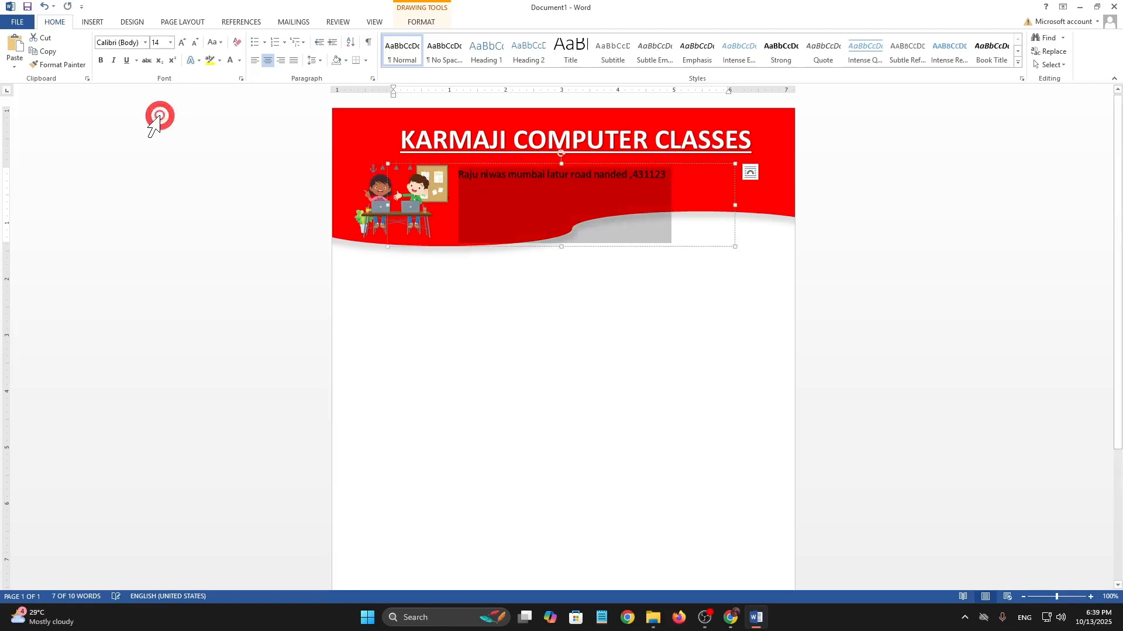
pyautogui.click(218, 42)
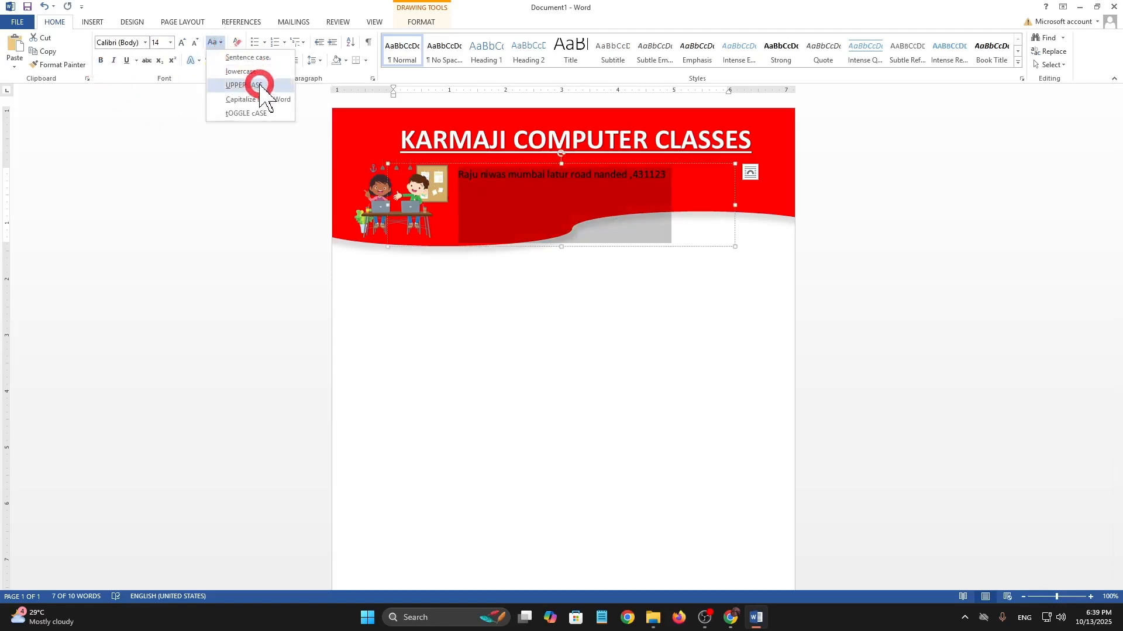
pyautogui.click(233, 86)
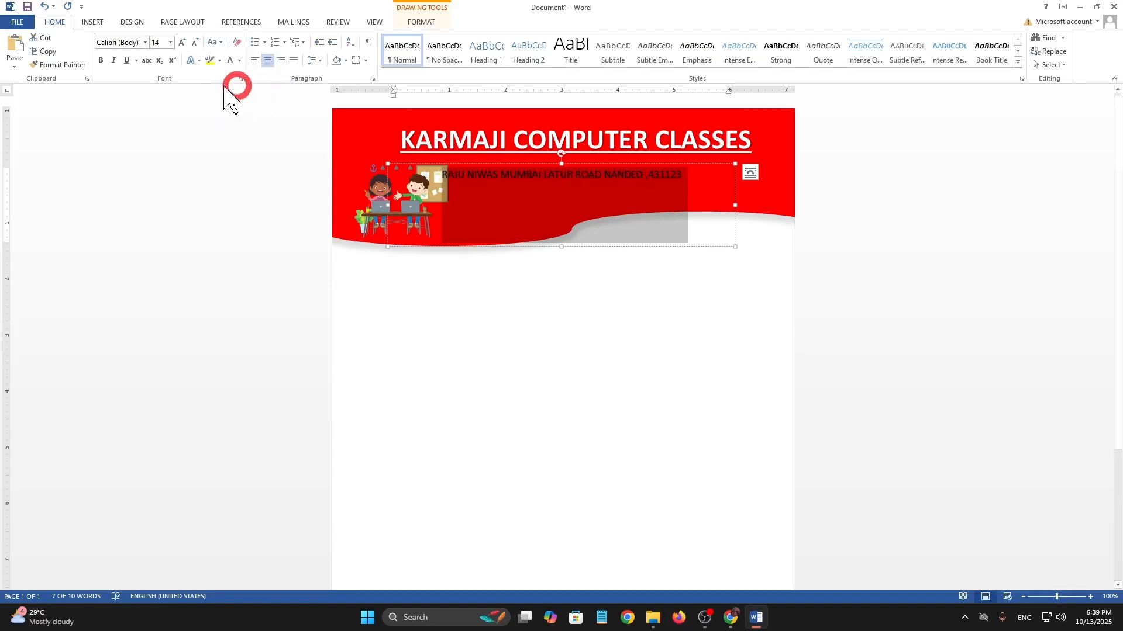
# Color the address text white and make it bold and underlined
pyautogui.click(239, 60)
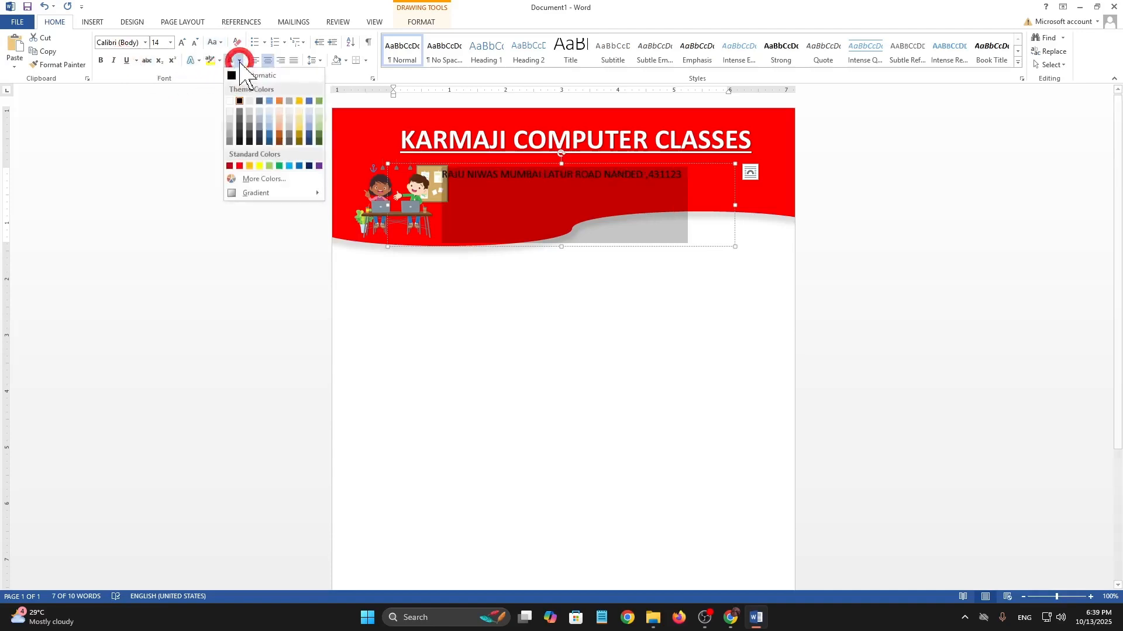
pyautogui.click(231, 101)
pyautogui.click(101, 61)
pyautogui.click(126, 61)
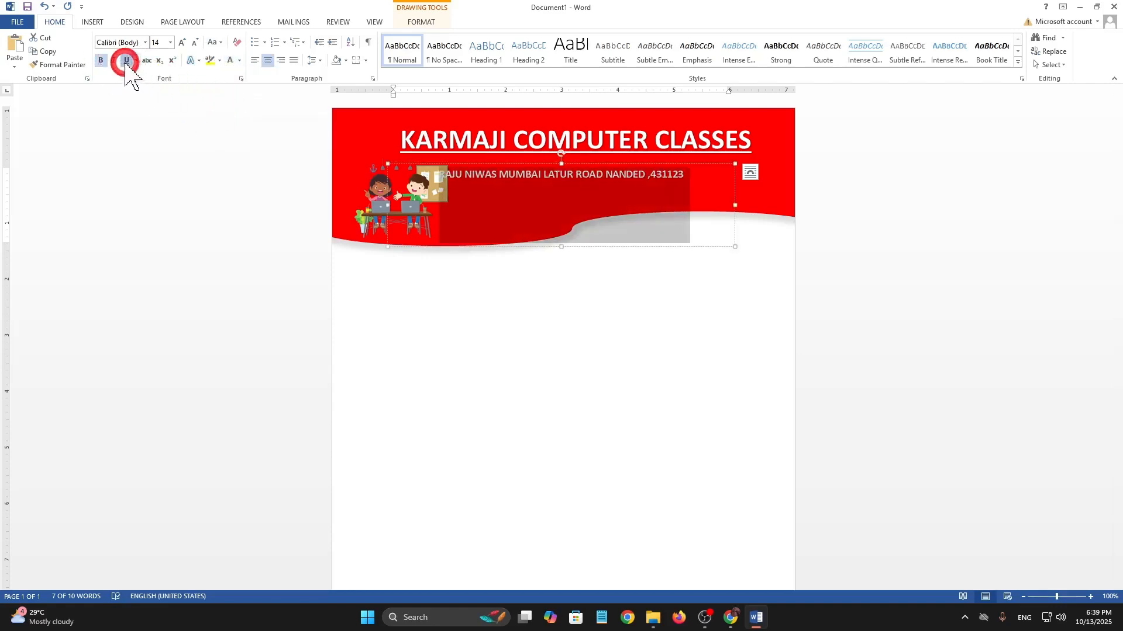
pyautogui.click(515, 288)
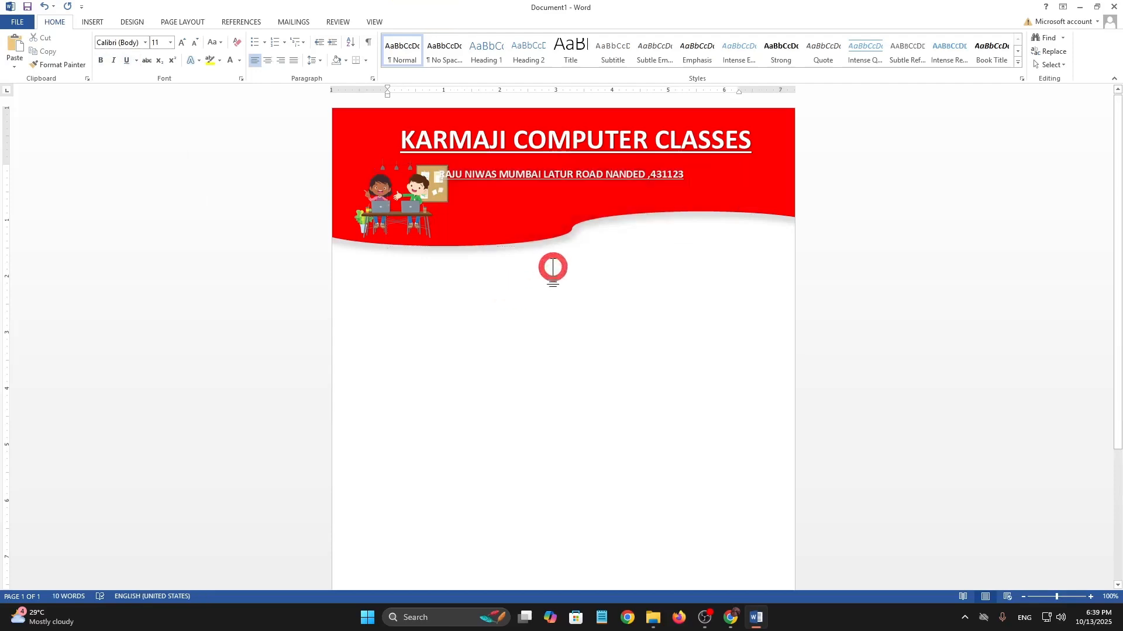
# Move the address WordArt slightly up and to the right within the header
pyautogui.click(567, 162)
pyautogui.moveTo(569, 161); pyautogui.dragTo(588, 156)
pyautogui.click(663, 331)
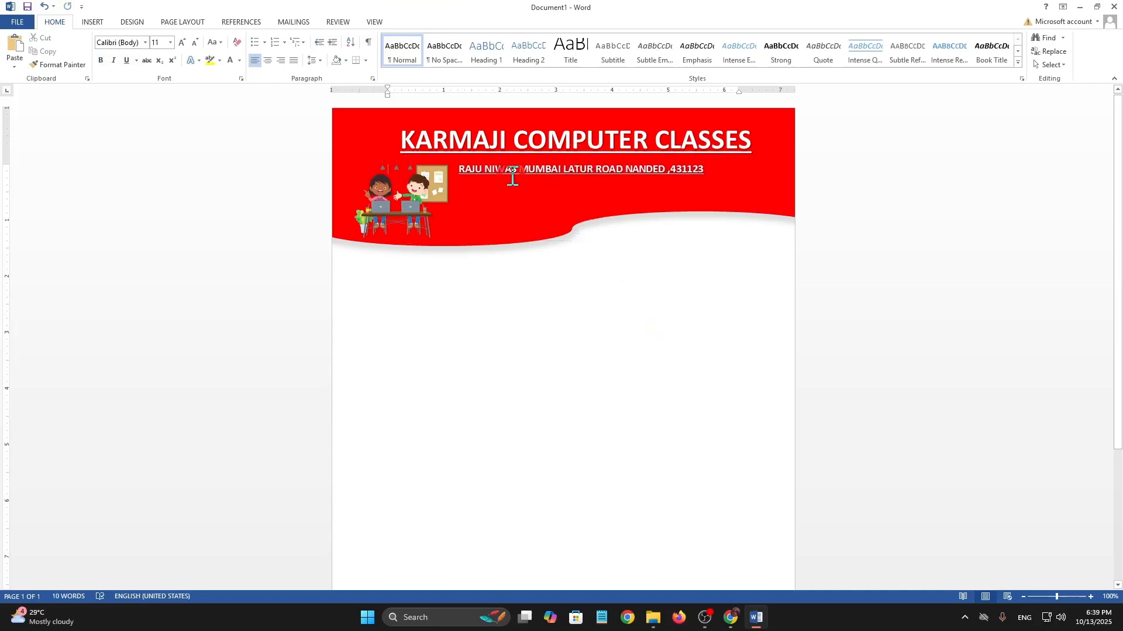
# Set the address WordArt's font to Arial Black
pyautogui.click(680, 173)
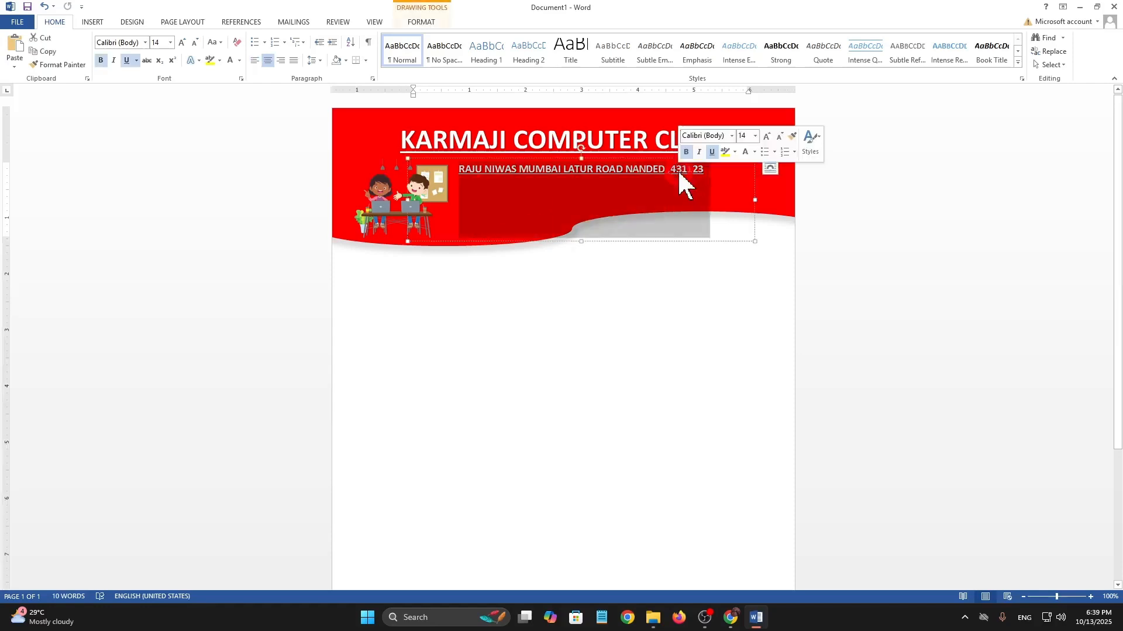
pyautogui.click(146, 42)
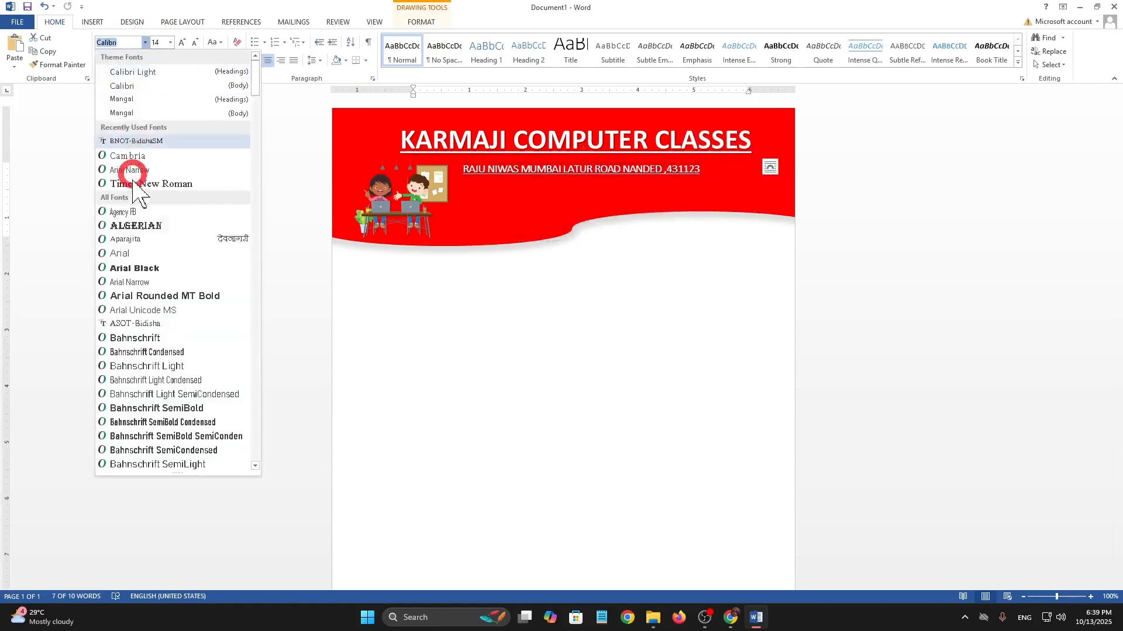
pyautogui.click(147, 268)
# Resize and reposition the address WordArt so the address fits on one line below the title
pyautogui.moveTo(755, 239); pyautogui.dragTo(636, 218)
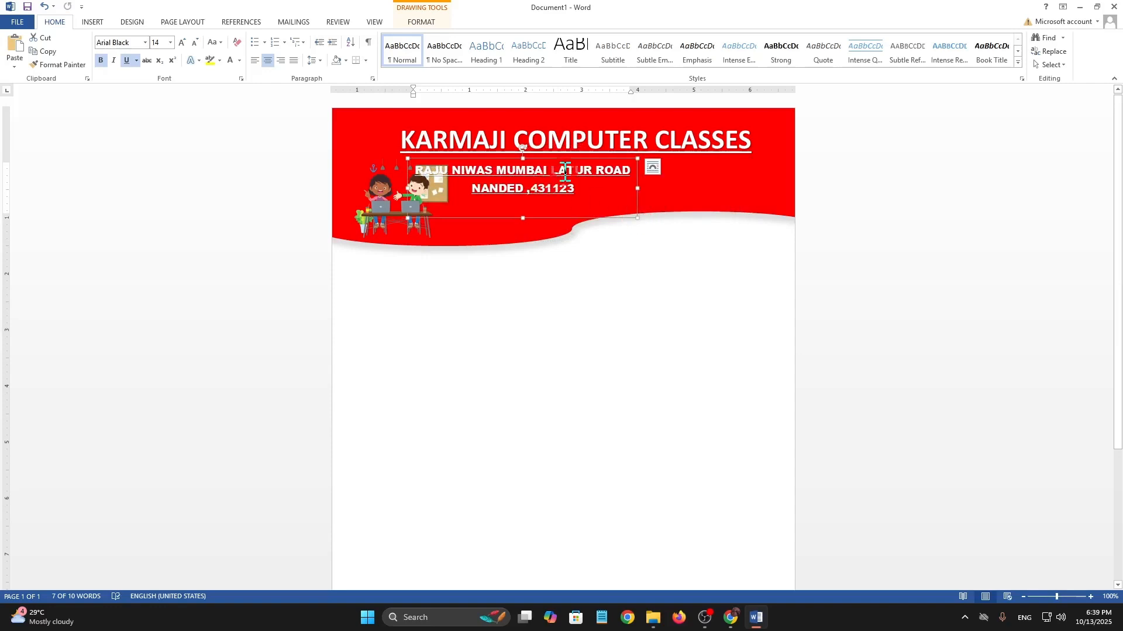
pyautogui.moveTo(637, 163); pyautogui.dragTo(811, 177)
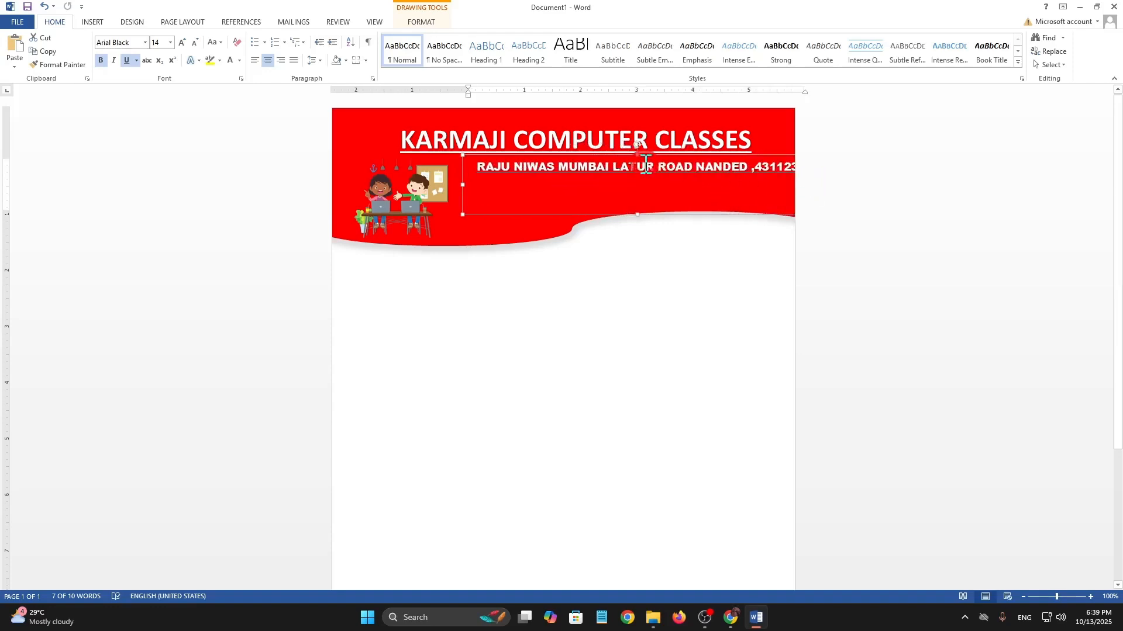
pyautogui.moveTo(631, 157); pyautogui.dragTo(605, 153)
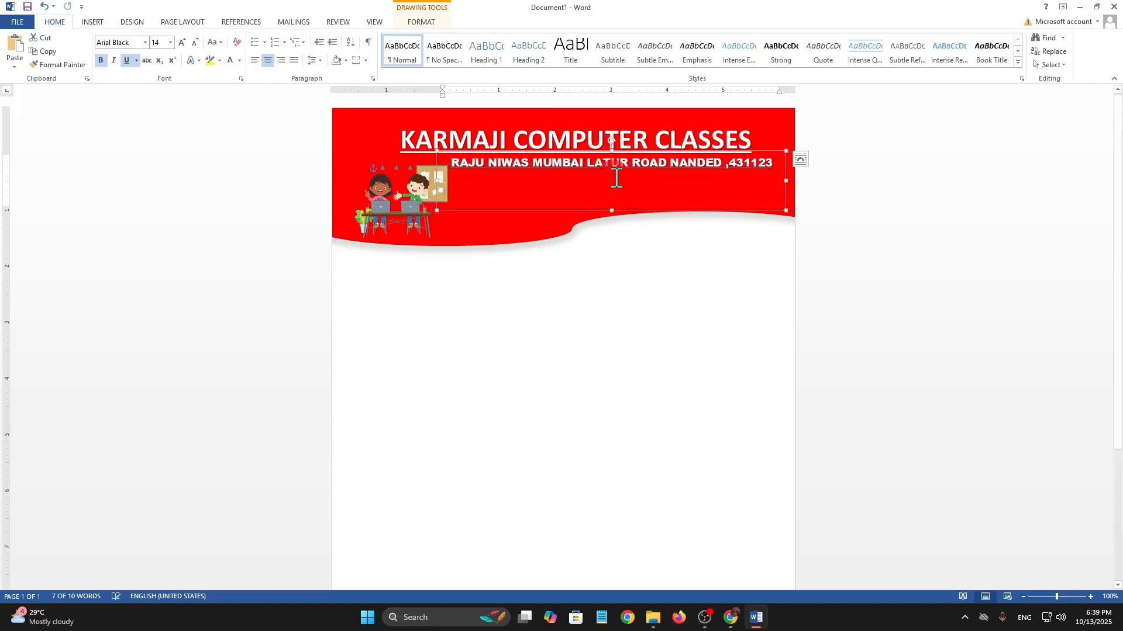
pyautogui.click(547, 225)
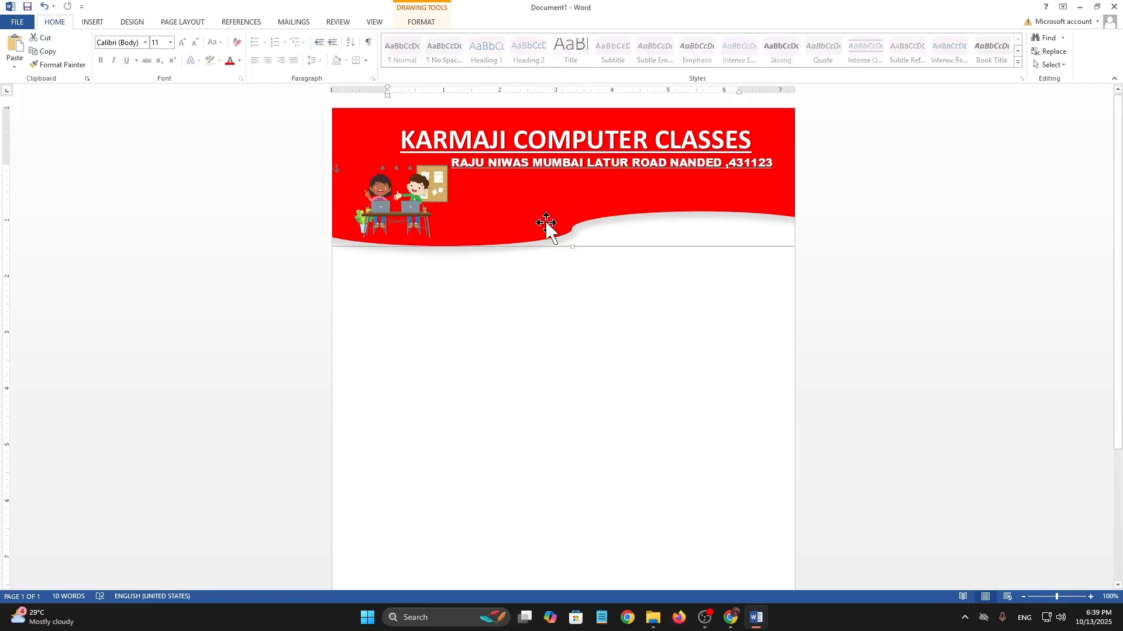
# Select all the address text and set its size to 12 pt
pyautogui.click(590, 169)
pyautogui.hotkey('ctrl', 'a')
pyautogui.click(170, 42)
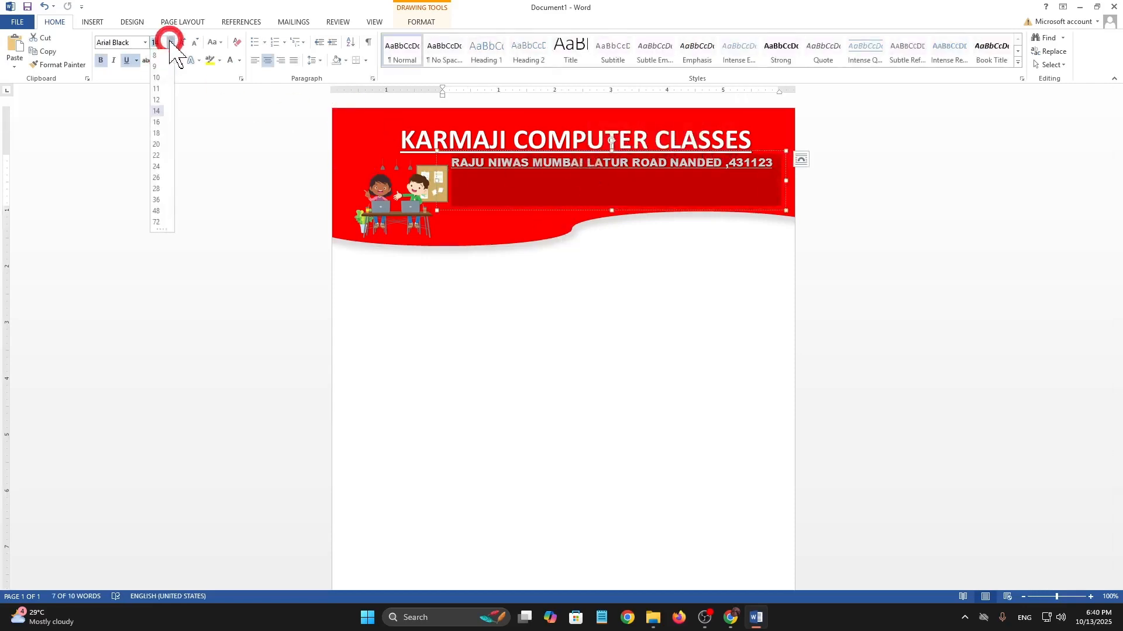
pyautogui.click(157, 97)
pyautogui.click(586, 225)
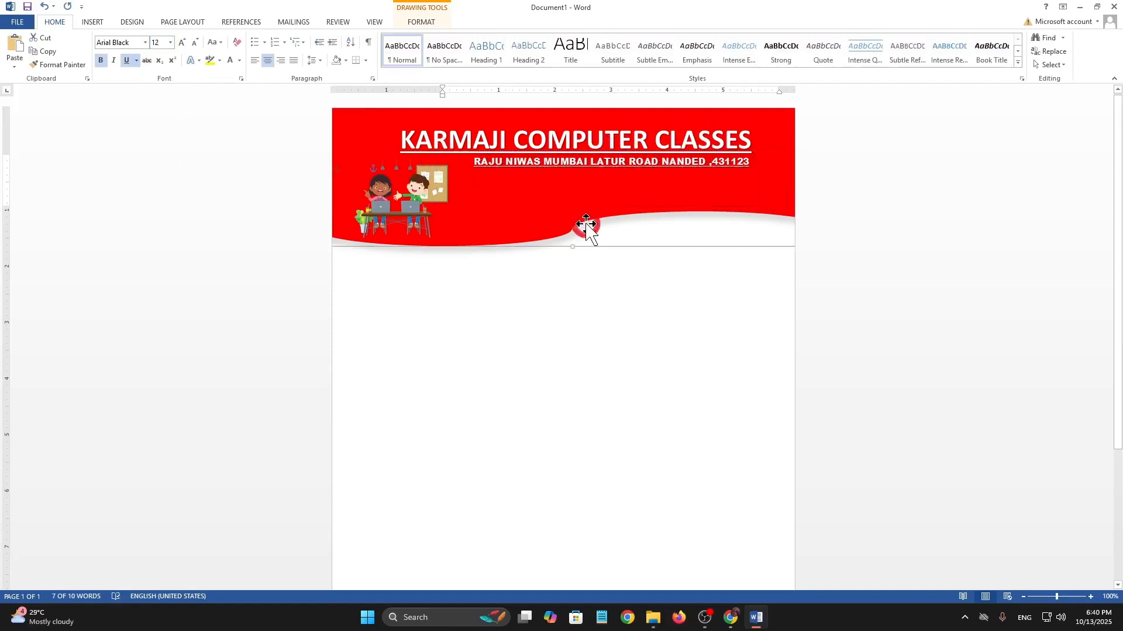
# Nudge the address WordArt slightly left and down under the title
pyautogui.click(598, 167)
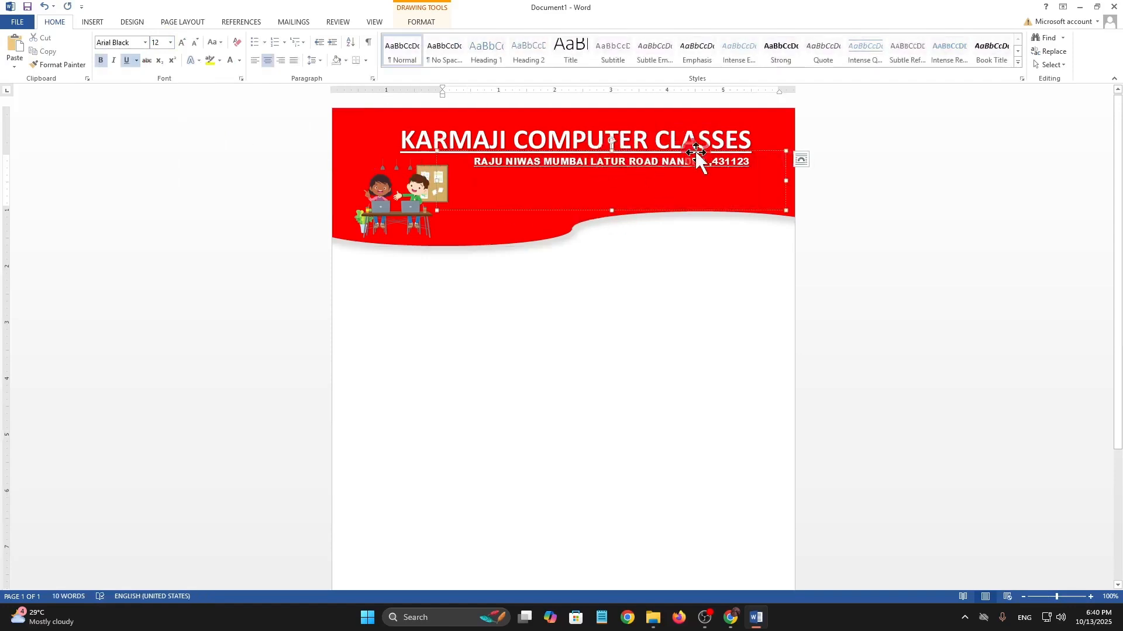
pyautogui.moveTo(775, 151); pyautogui.dragTo(757, 156)
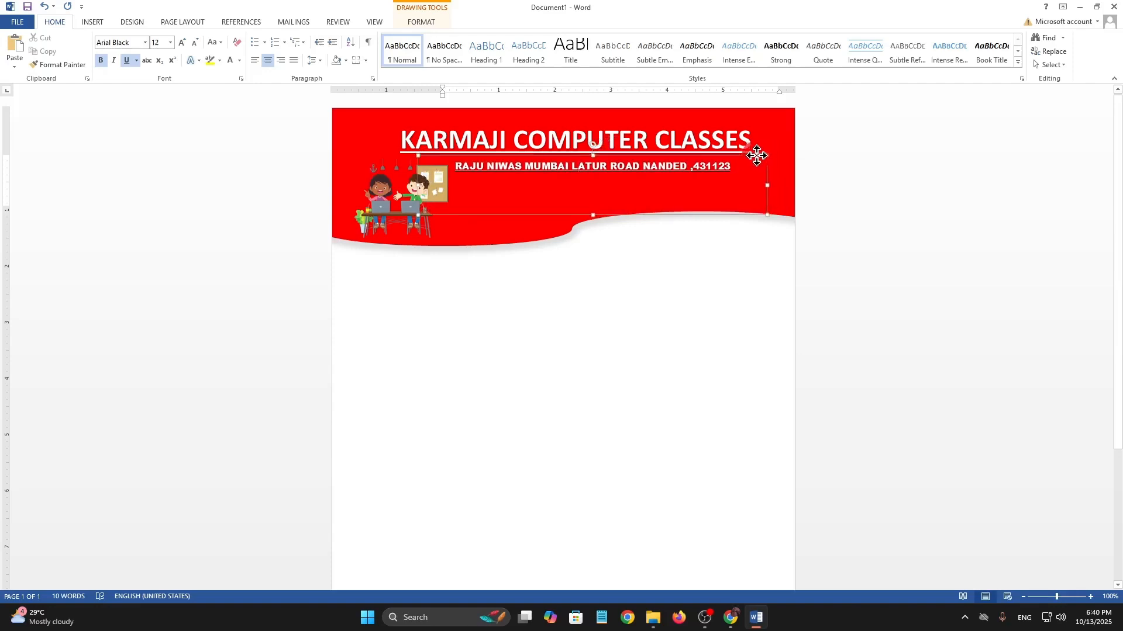
pyautogui.click(699, 306)
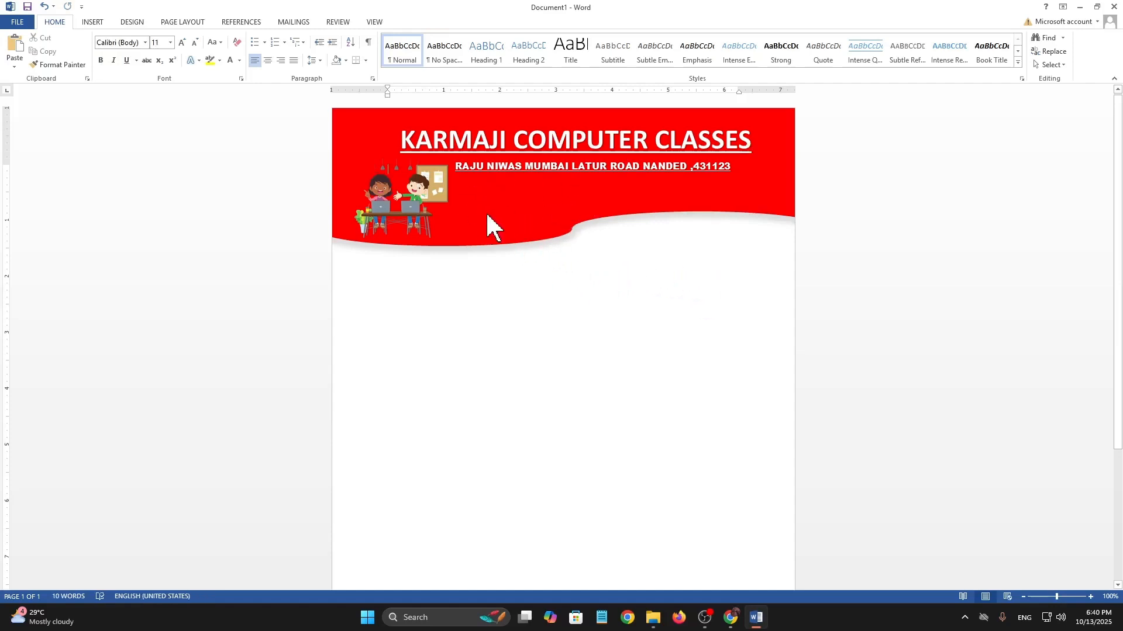
# Insert a WordArt in the first style and type Admission Form into it
pyautogui.click(538, 240)
pyautogui.click(93, 25)
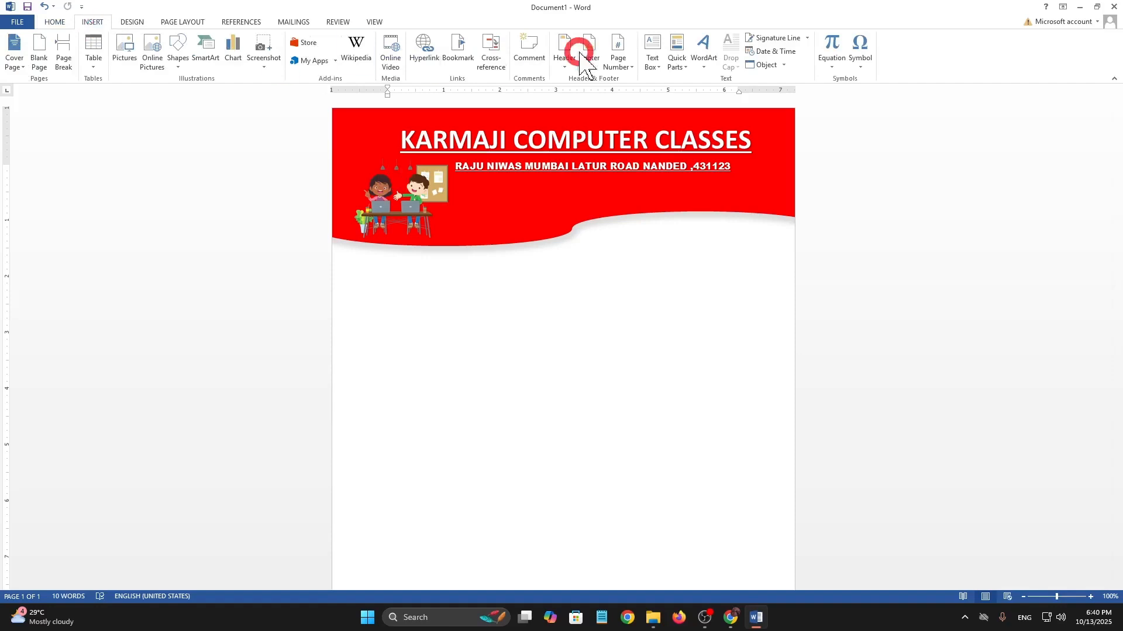
pyautogui.click(704, 64)
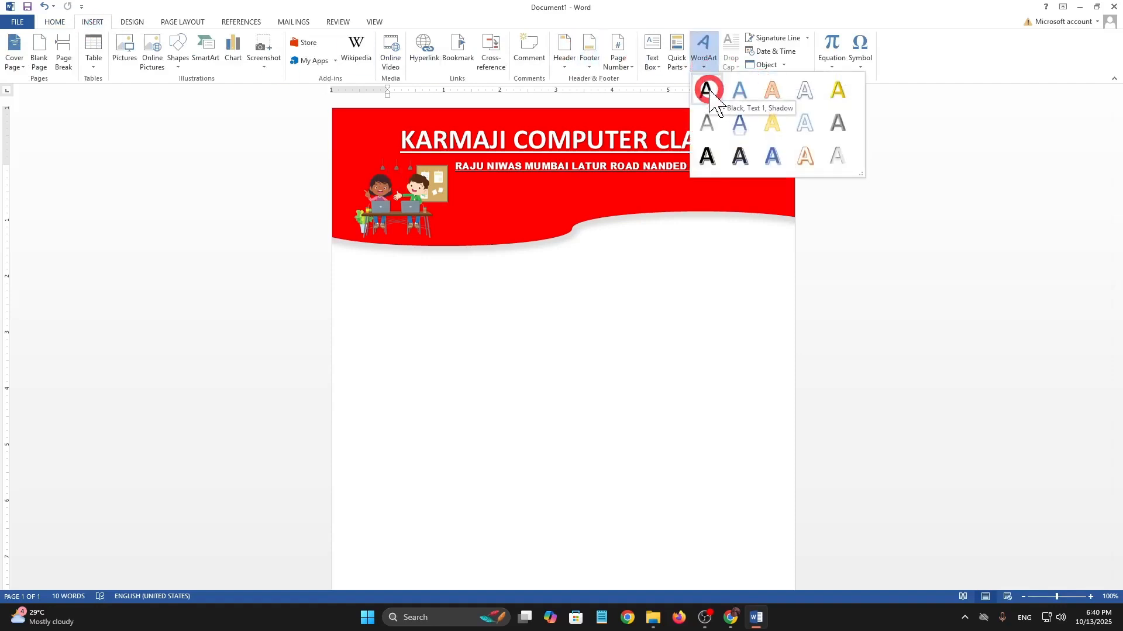
pyautogui.click(707, 90)
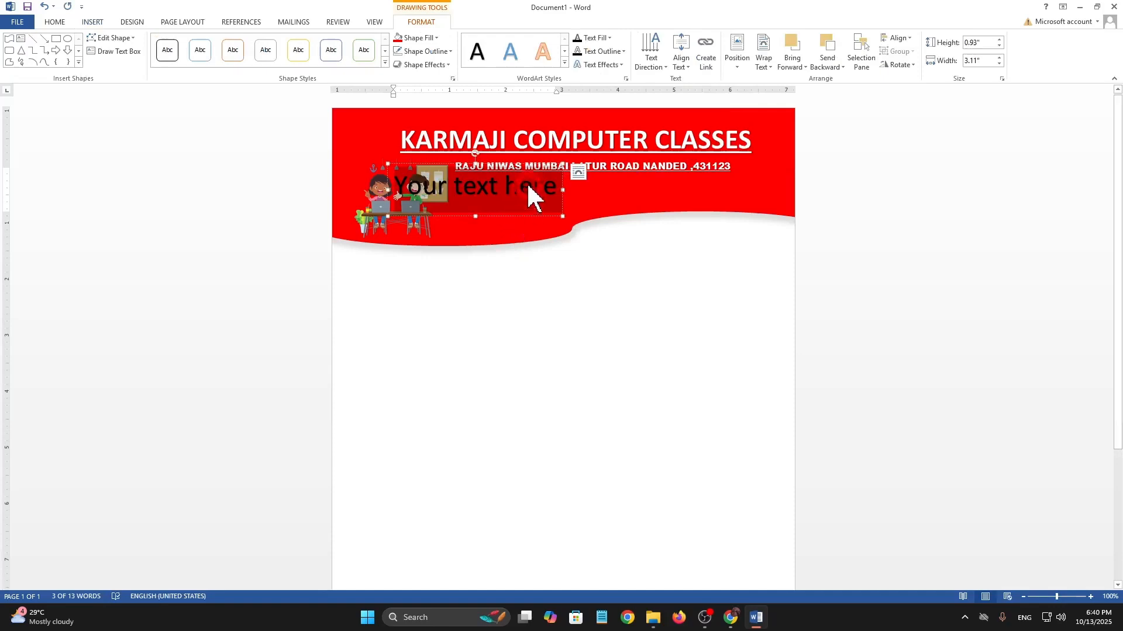
pyautogui.write('ADmission Form')
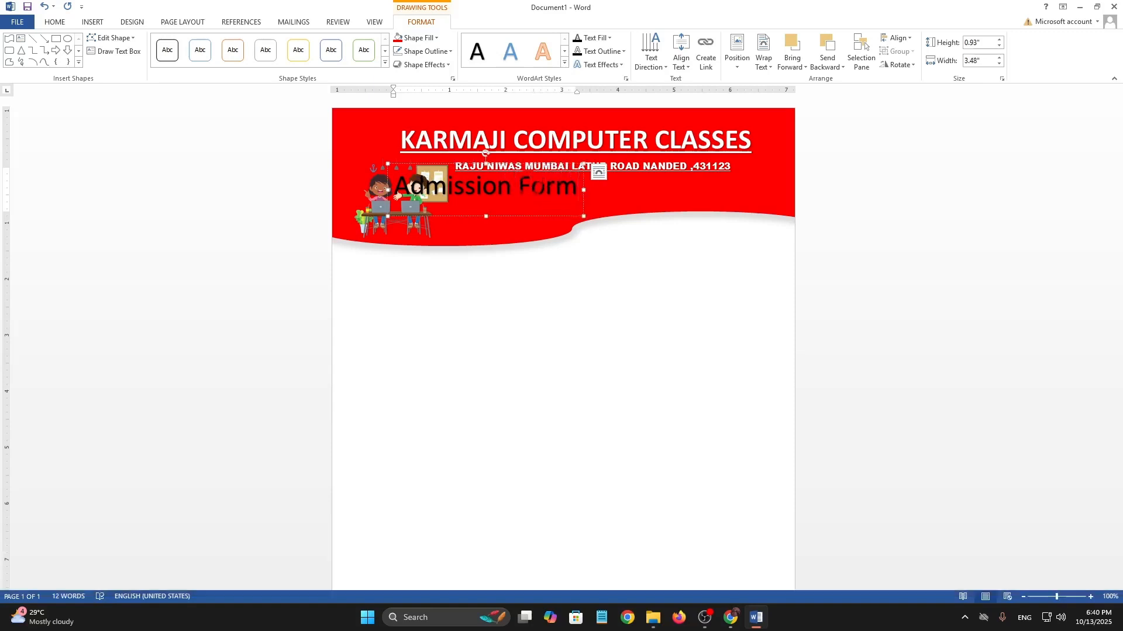
# Select the Admission Form text, make it bold and change it to UPPERCASE
pyautogui.tripleClick(501, 190)
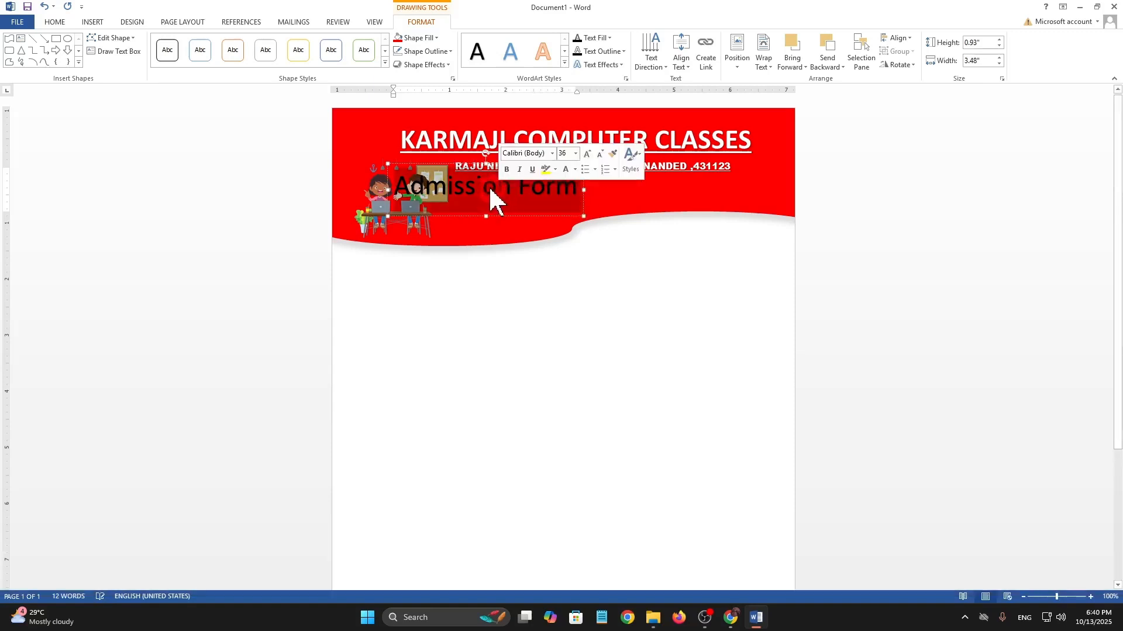
pyautogui.click(53, 22)
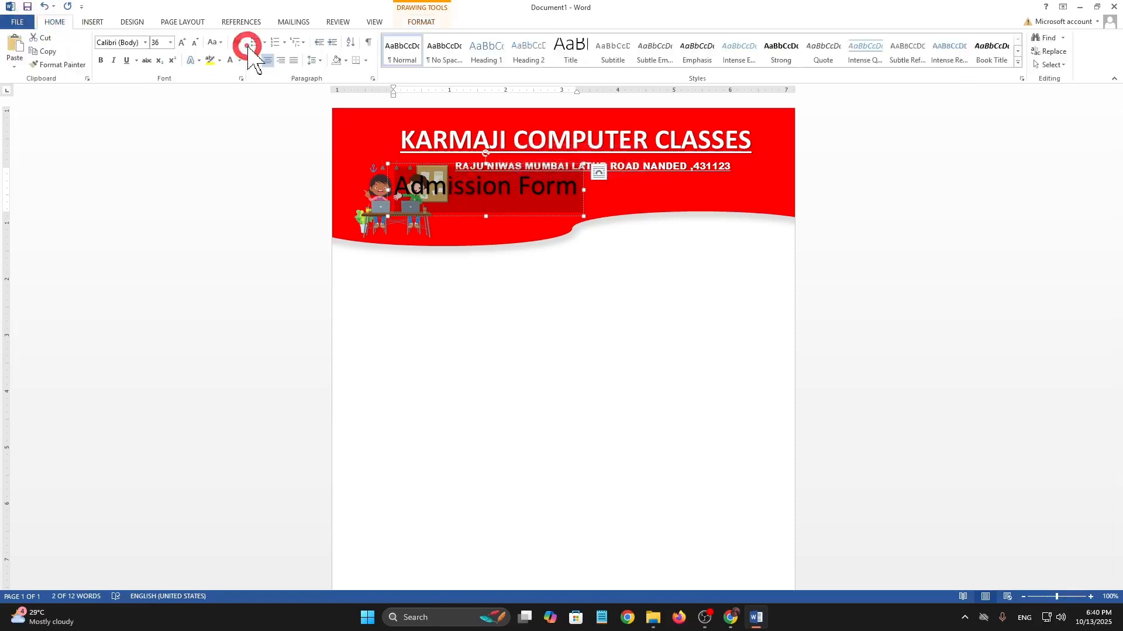
pyautogui.click(103, 60)
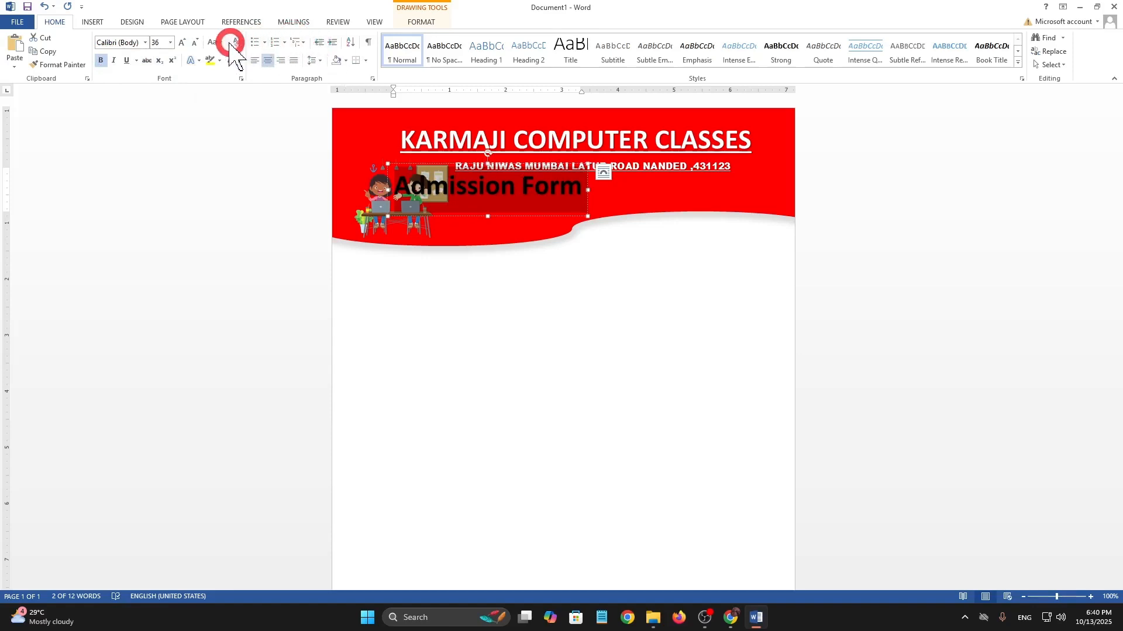
pyautogui.click(210, 43)
pyautogui.click(246, 85)
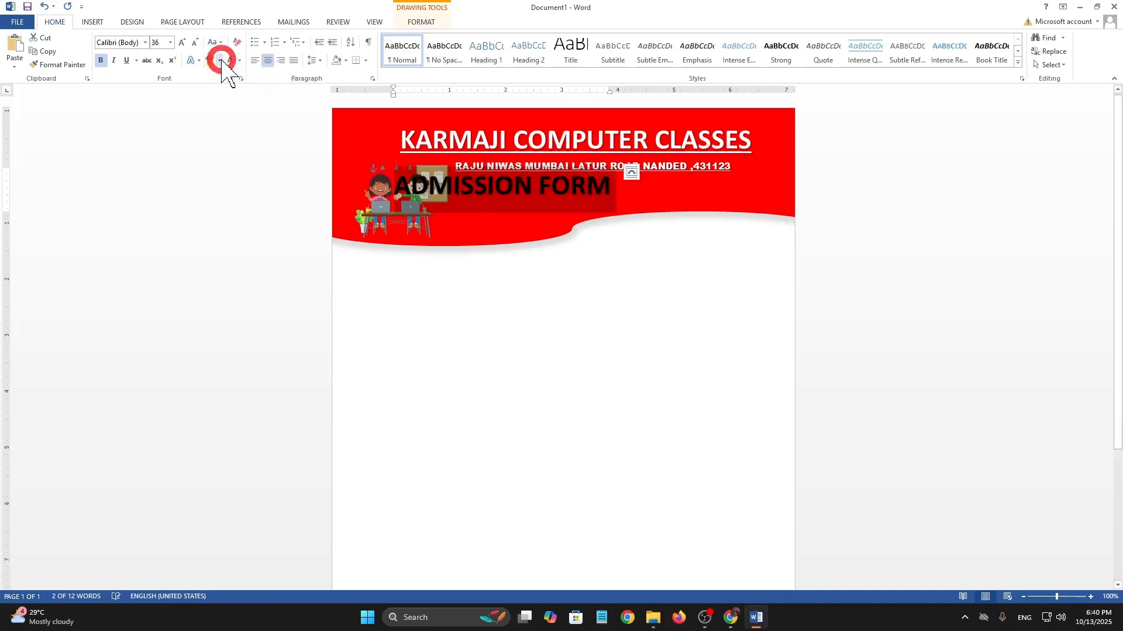
# Set the Admission Form text size to 36 pt and change its font colour to yellow
pyautogui.click(170, 43)
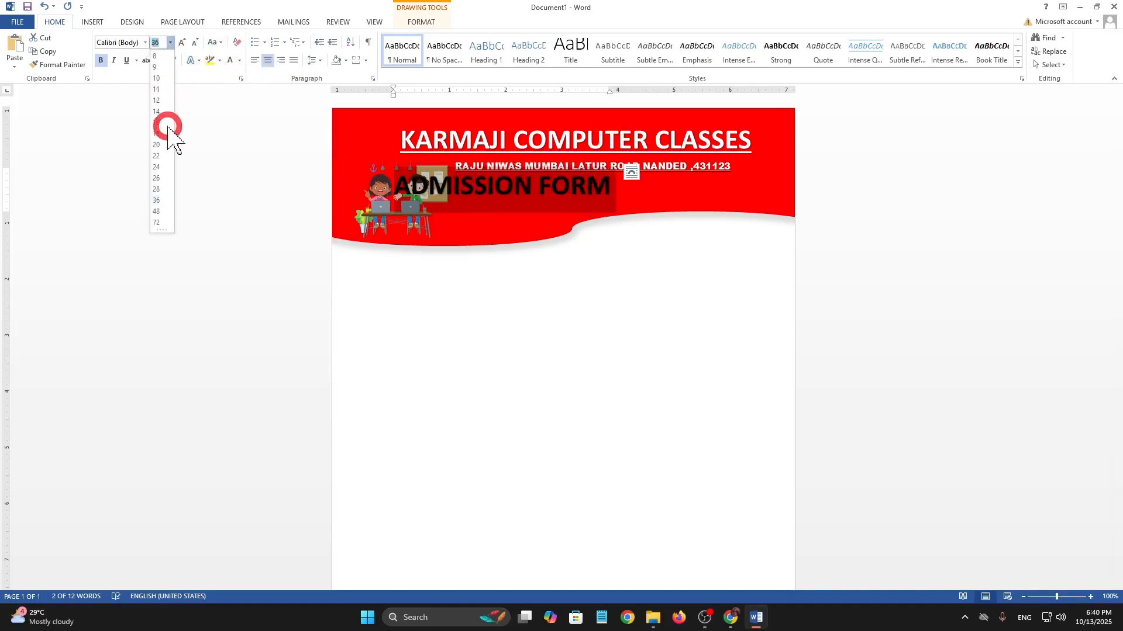
pyautogui.click(158, 201)
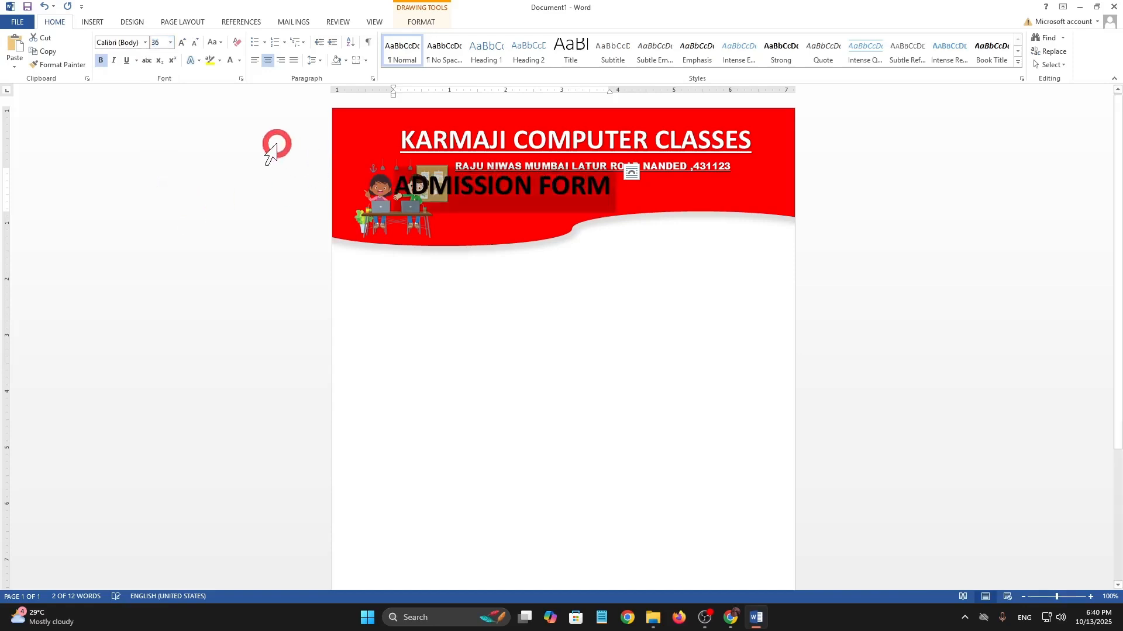
pyautogui.click(238, 60)
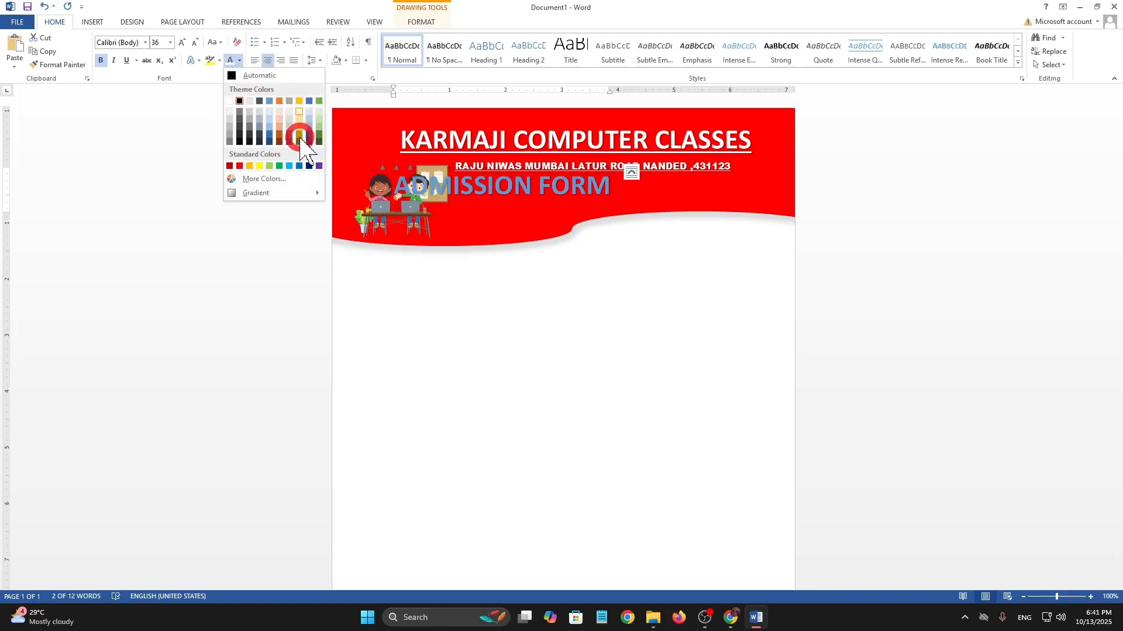
pyautogui.click(260, 166)
pyautogui.click(665, 276)
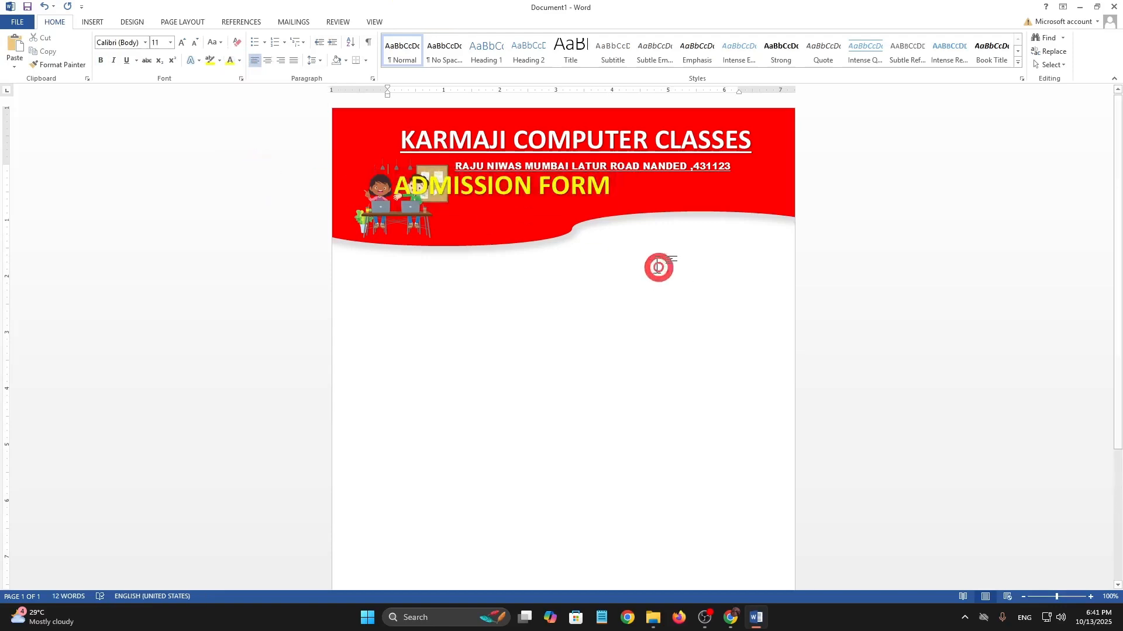
# Move the ADMISSION FORM WordArt right so it sits beneath the address line
pyautogui.click(602, 217)
pyautogui.moveTo(506, 163); pyautogui.dragTo(581, 170)
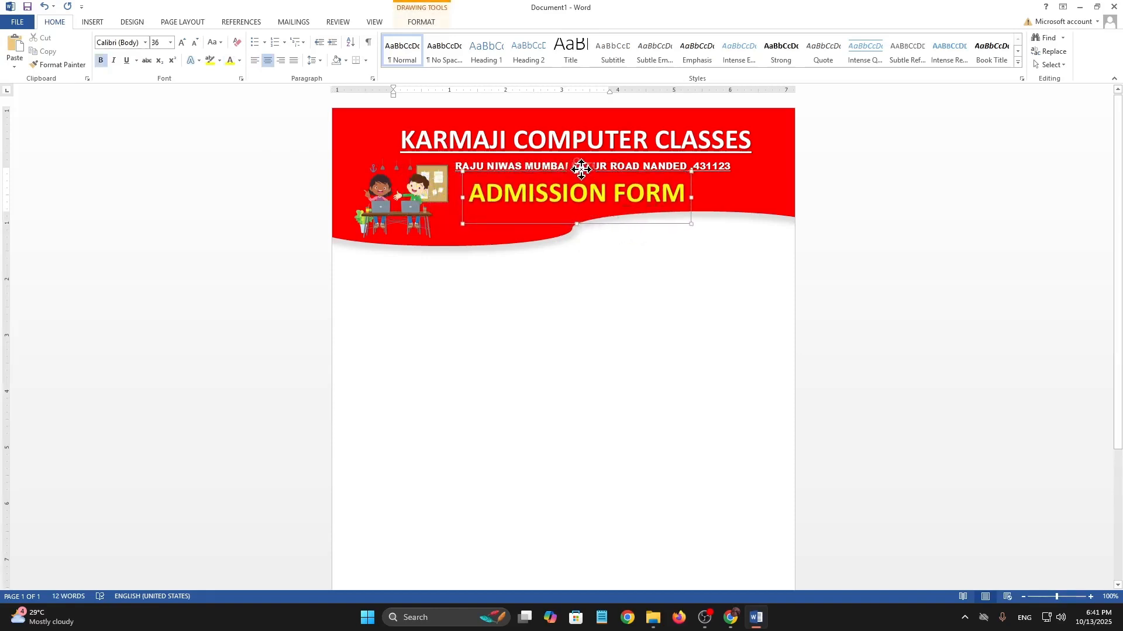
pyautogui.click(707, 244)
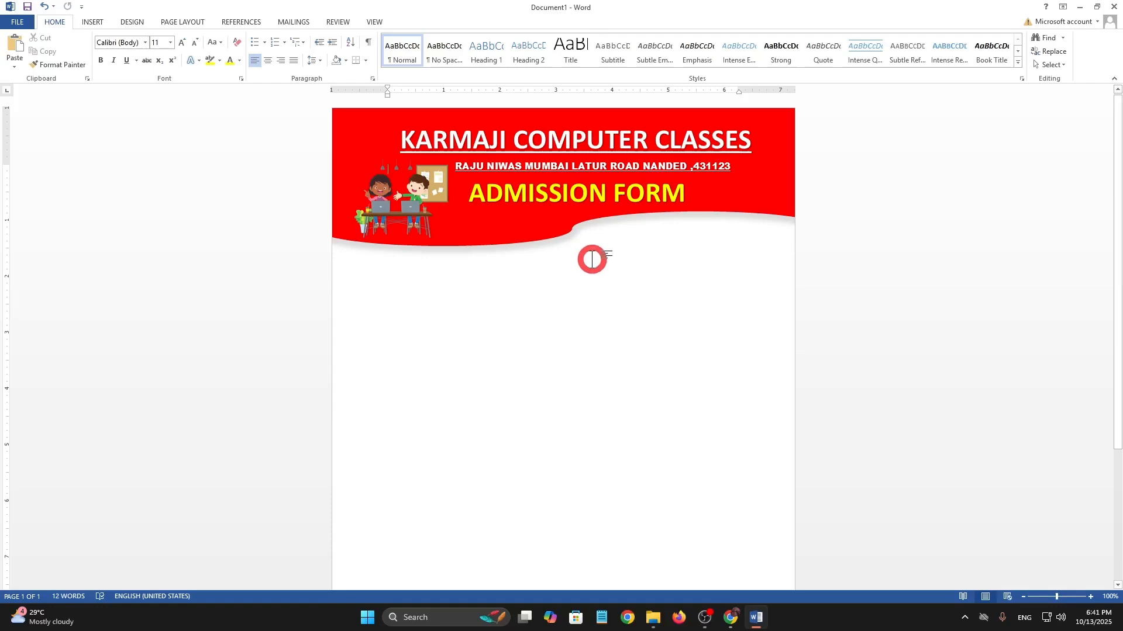
pyautogui.click(704, 618)
pyautogui.click(864, 396)
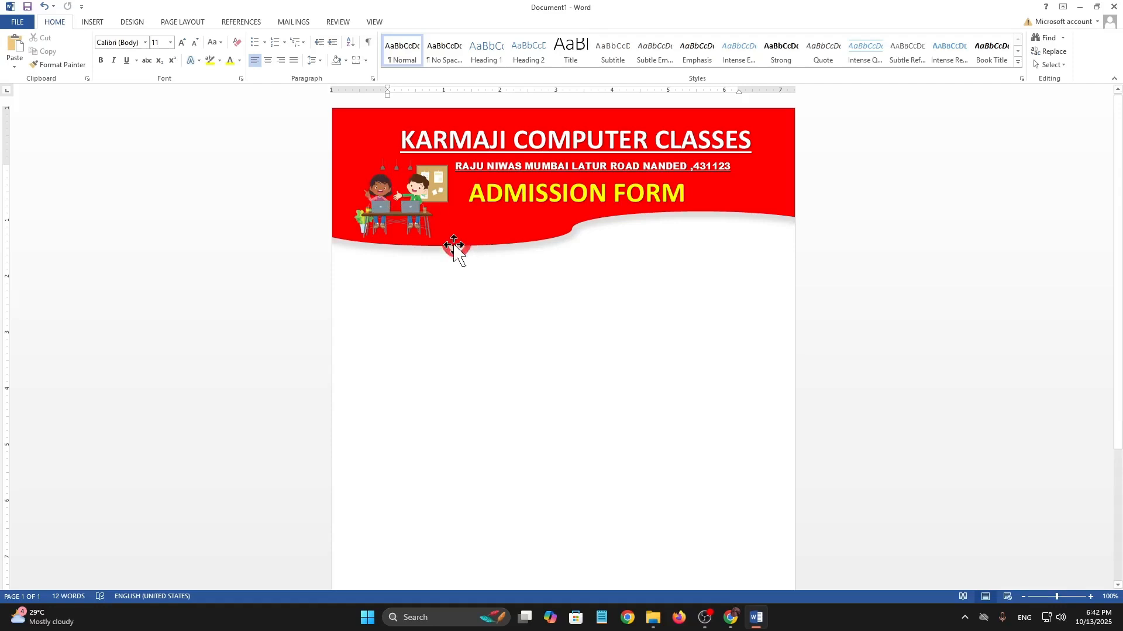
pyautogui.click(442, 277)
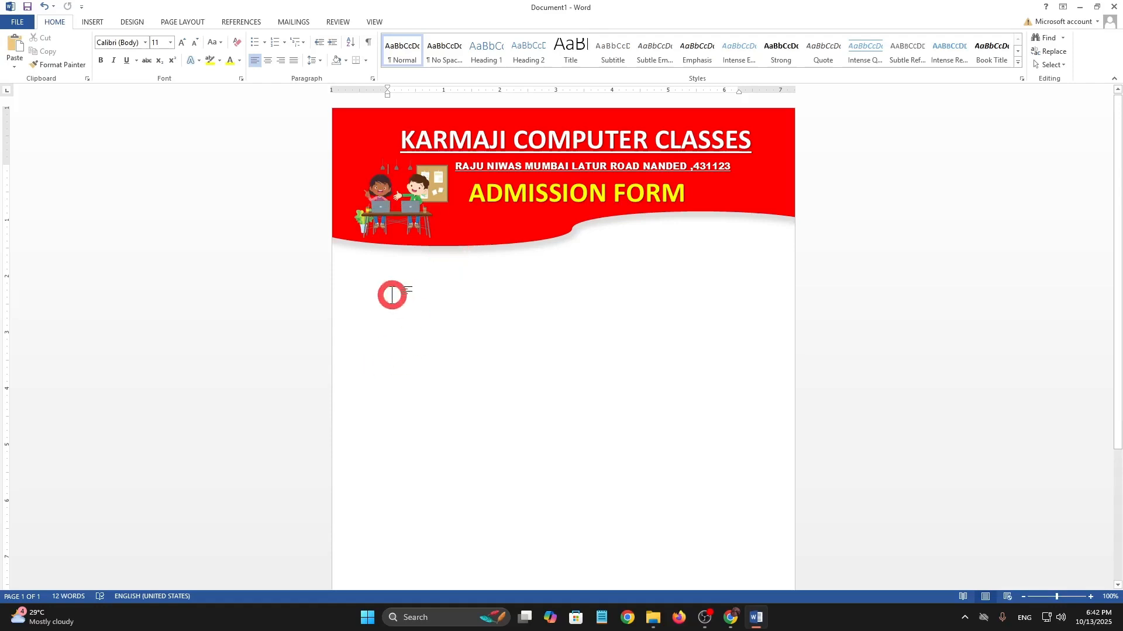
pyautogui.click(341, 310)
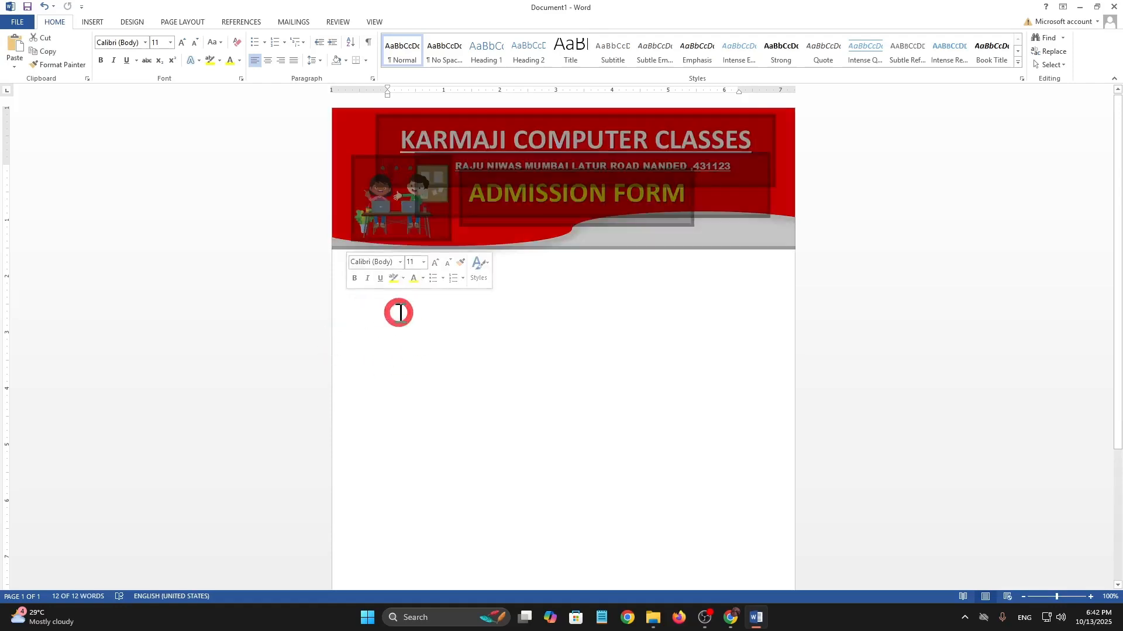
pyautogui.click(393, 310)
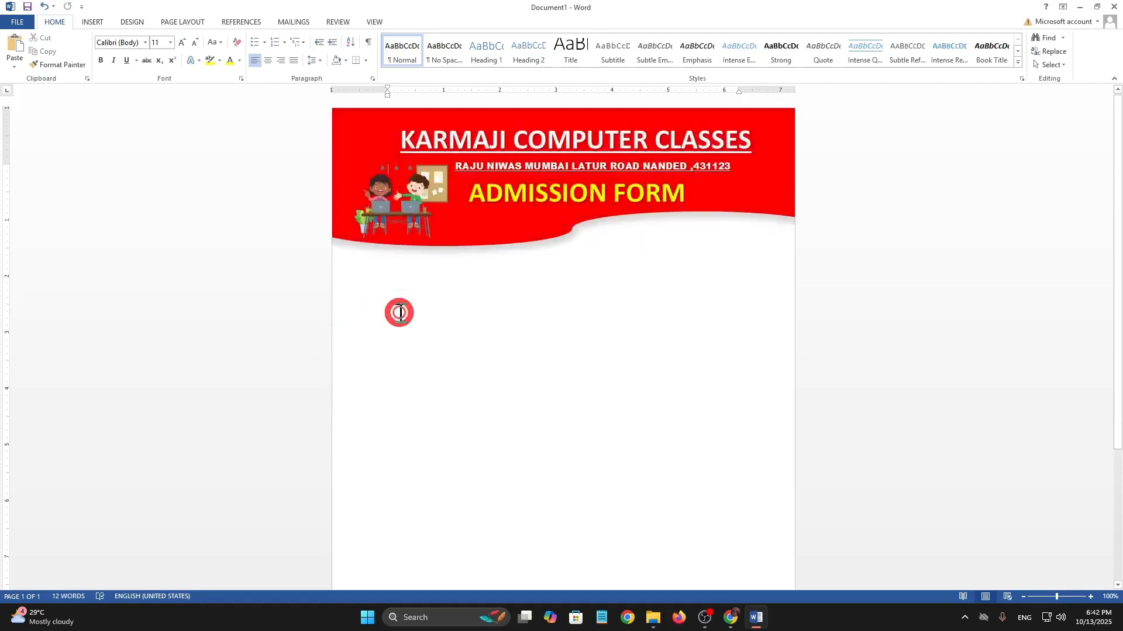
pyautogui.click(360, 347)
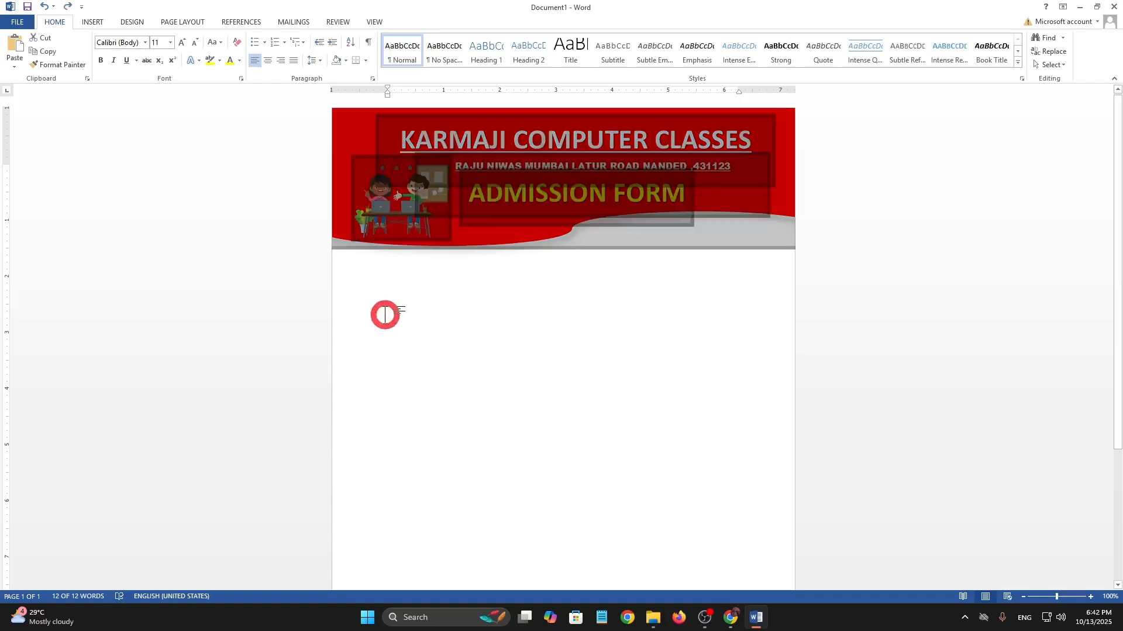
pyautogui.click(384, 316)
pyautogui.hotkey('ctrl', 'z')
pyautogui.doubleClick(390, 342)
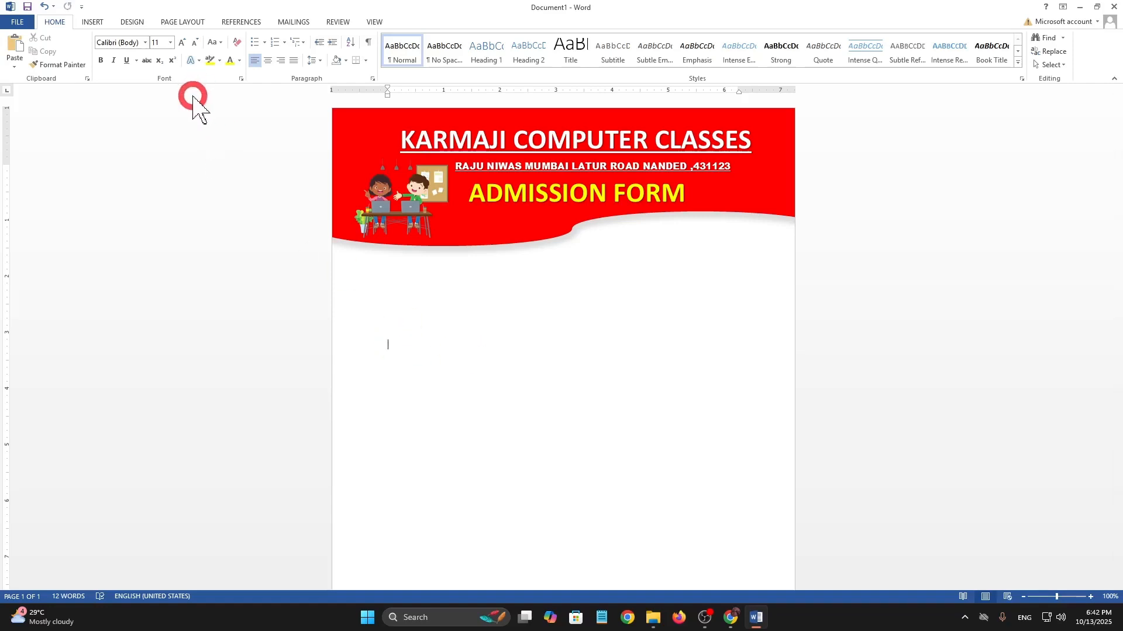
# Draw a horizontal line across the full page width below the header and give it a black line style
pyautogui.click(94, 24)
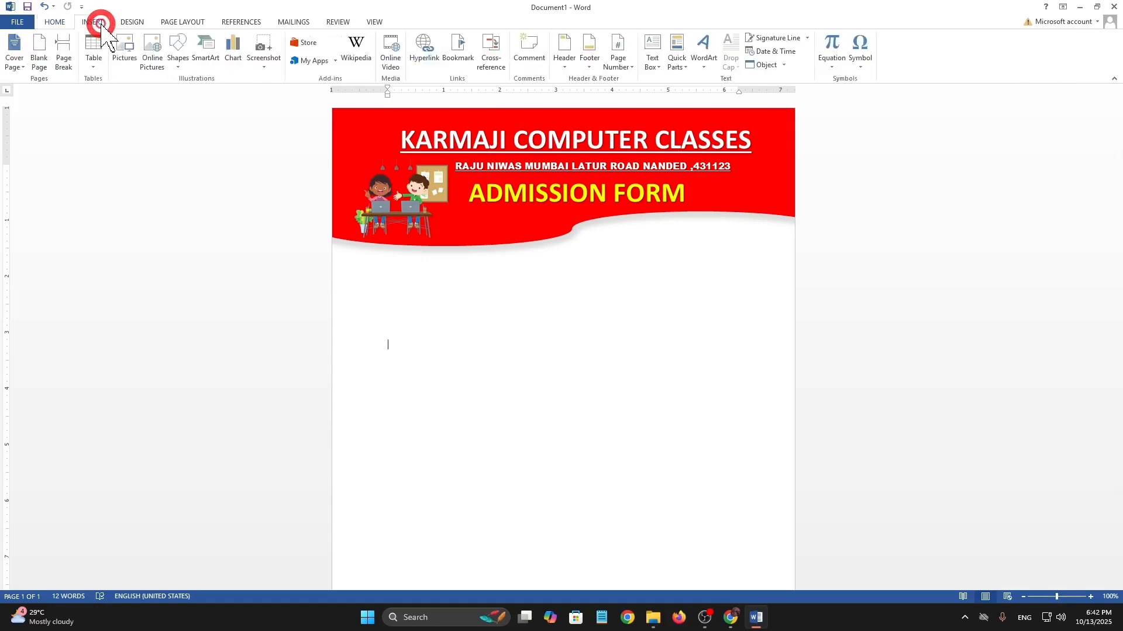
pyautogui.click(176, 59)
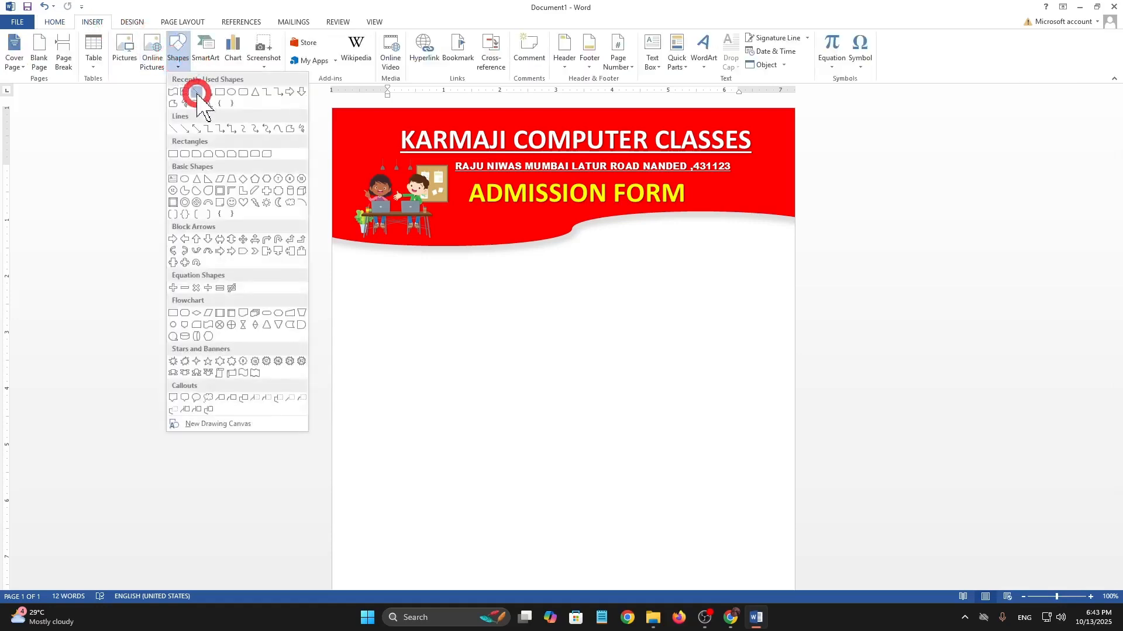
pyautogui.click(197, 92)
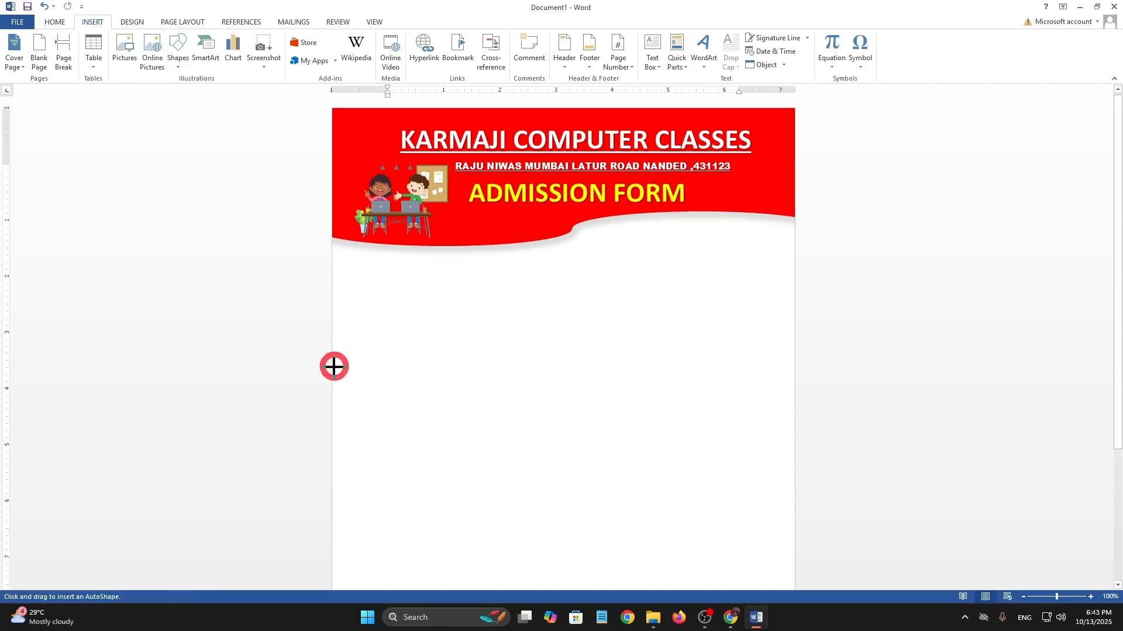
pyautogui.moveTo(333, 371)
pyautogui.mouseDown()
pyautogui.moveTo(626, 369)
pyautogui.moveTo(774, 381)
pyautogui.moveTo(795, 368)
pyautogui.mouseUp()
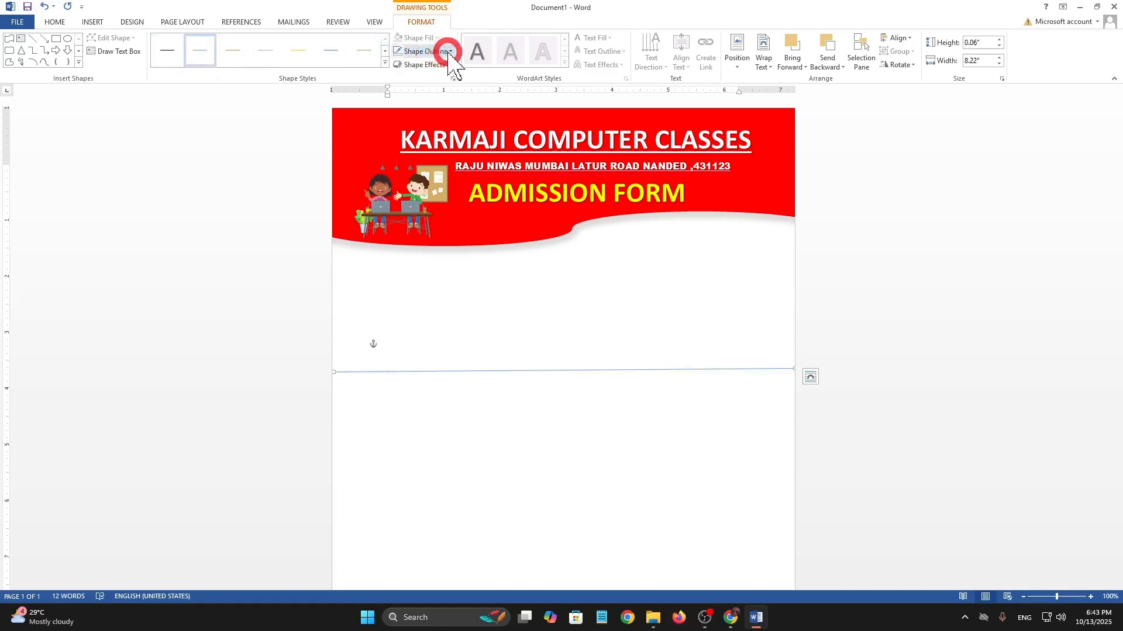
pyautogui.click(385, 63)
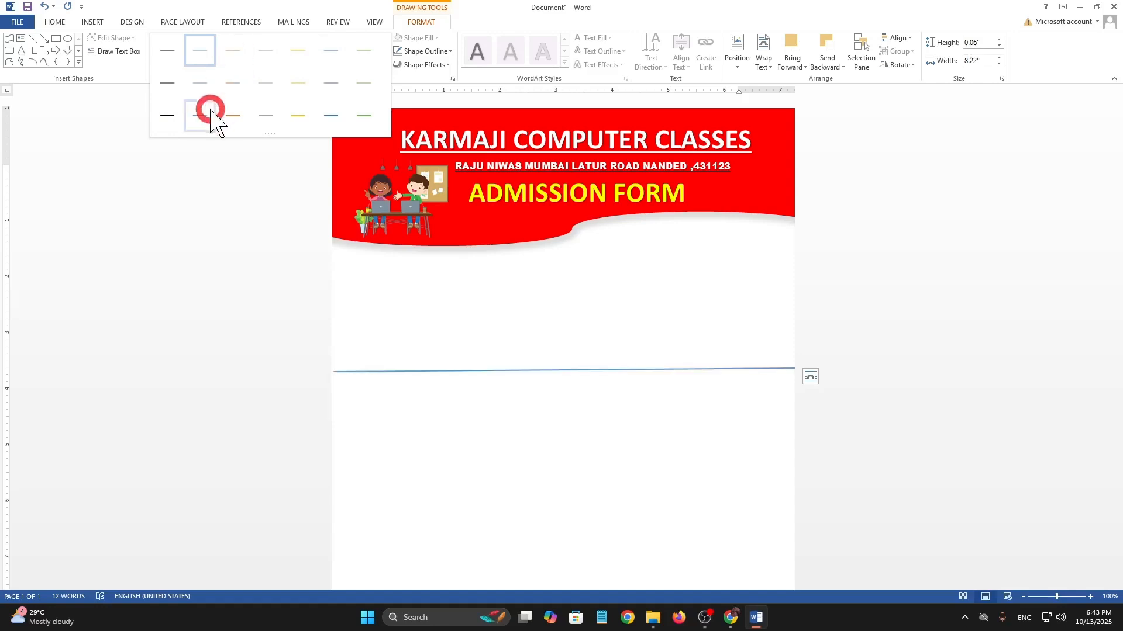
pyautogui.click(172, 65)
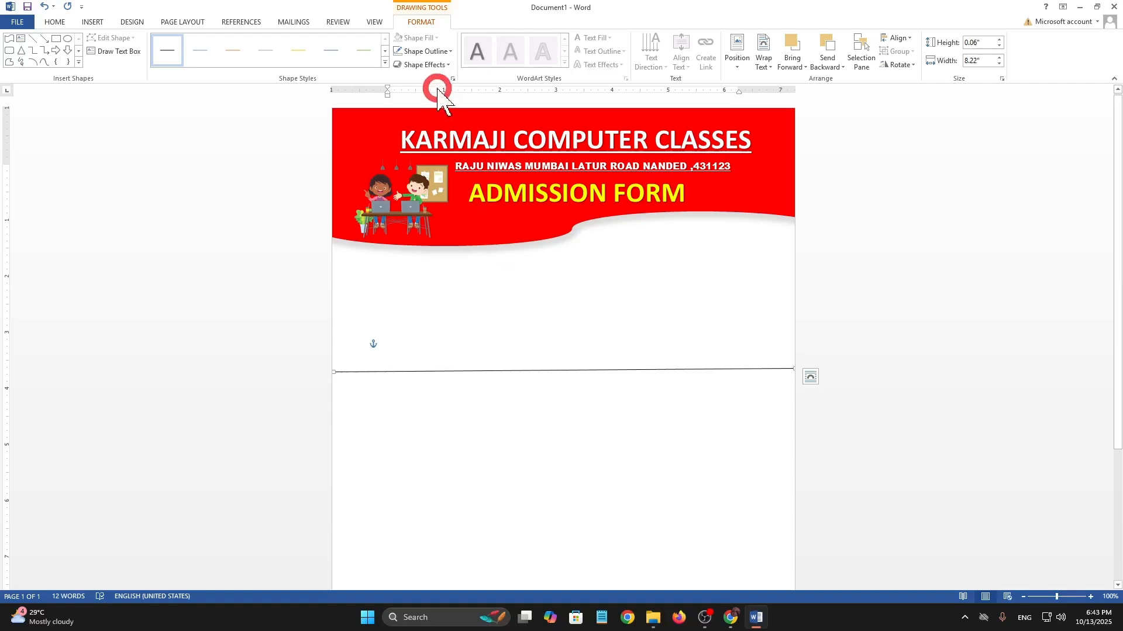
pyautogui.click(443, 67)
pyautogui.moveTo(433, 165)
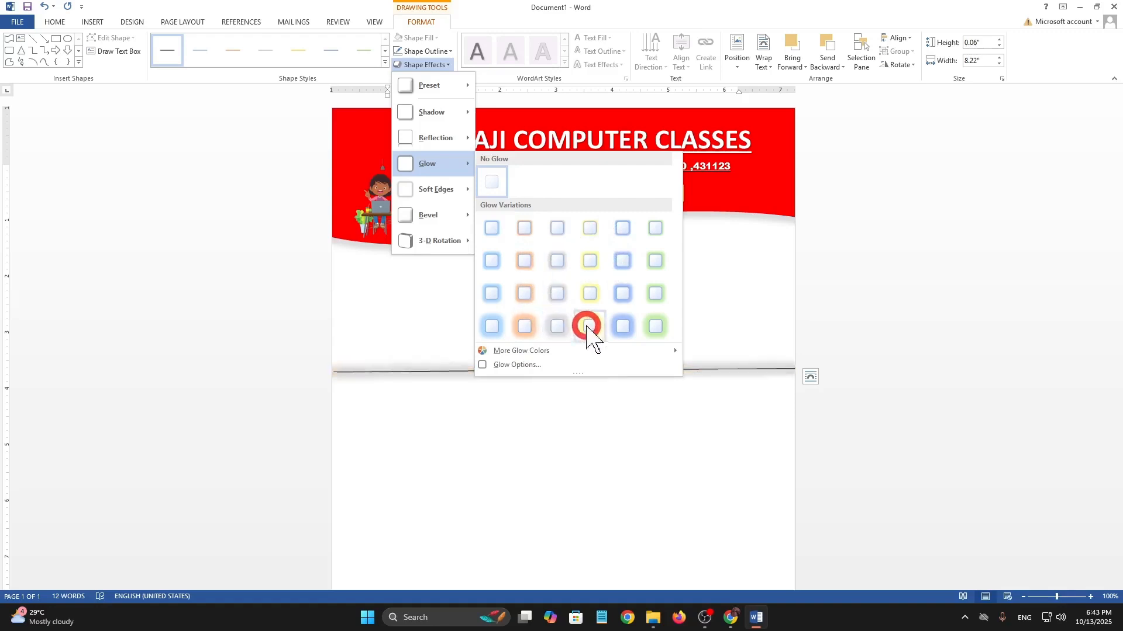
pyautogui.moveTo(437, 216)
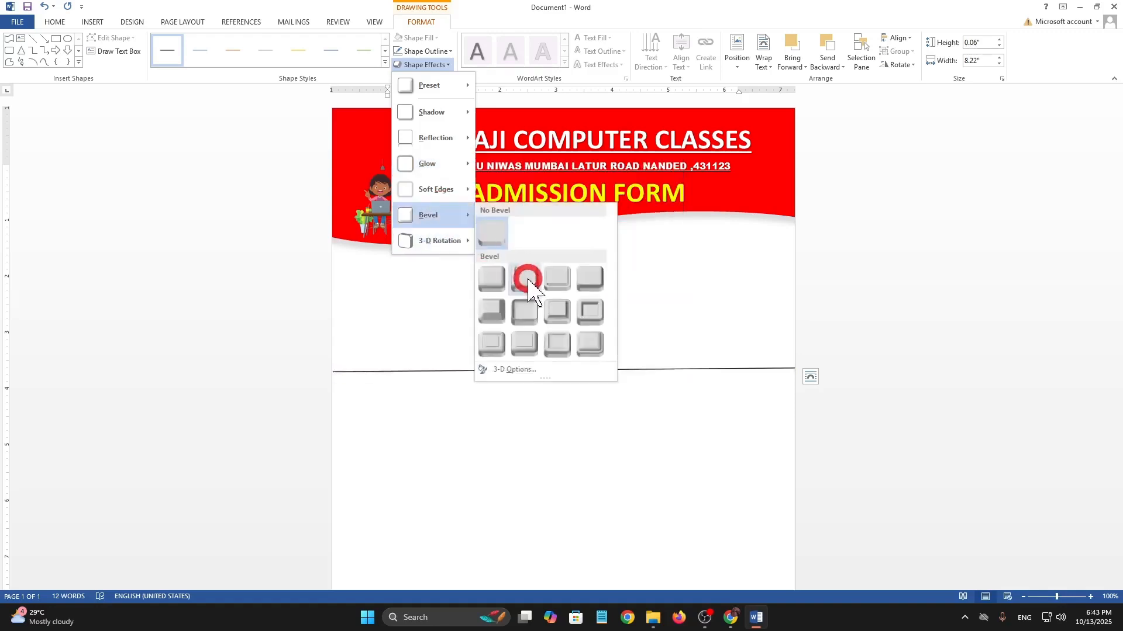
pyautogui.moveTo(465, 116)
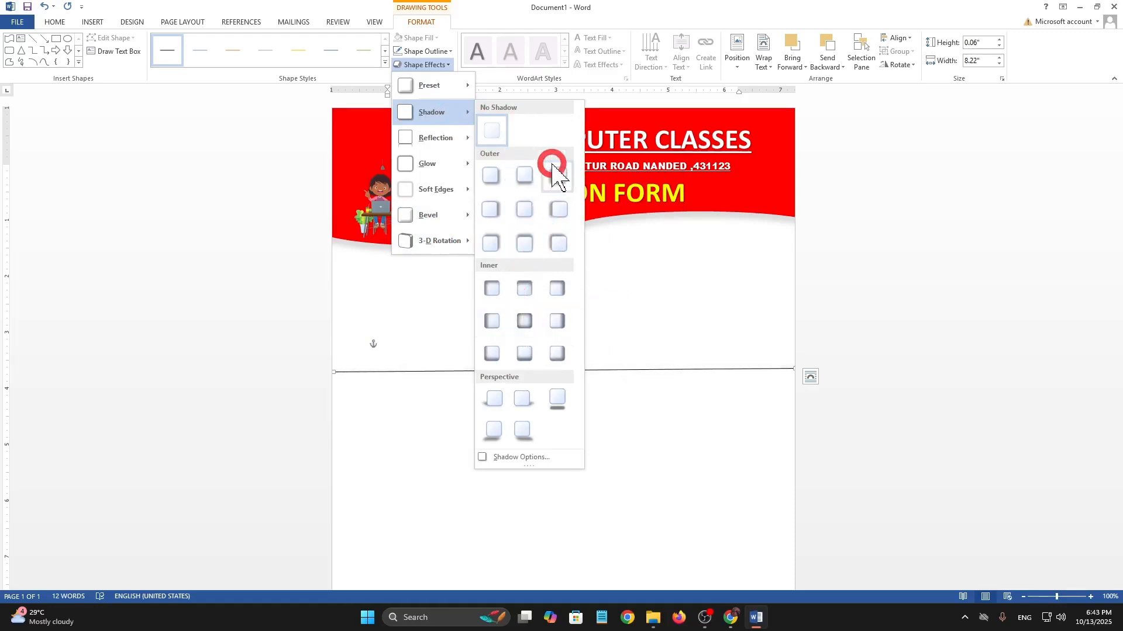
pyautogui.click(417, 64)
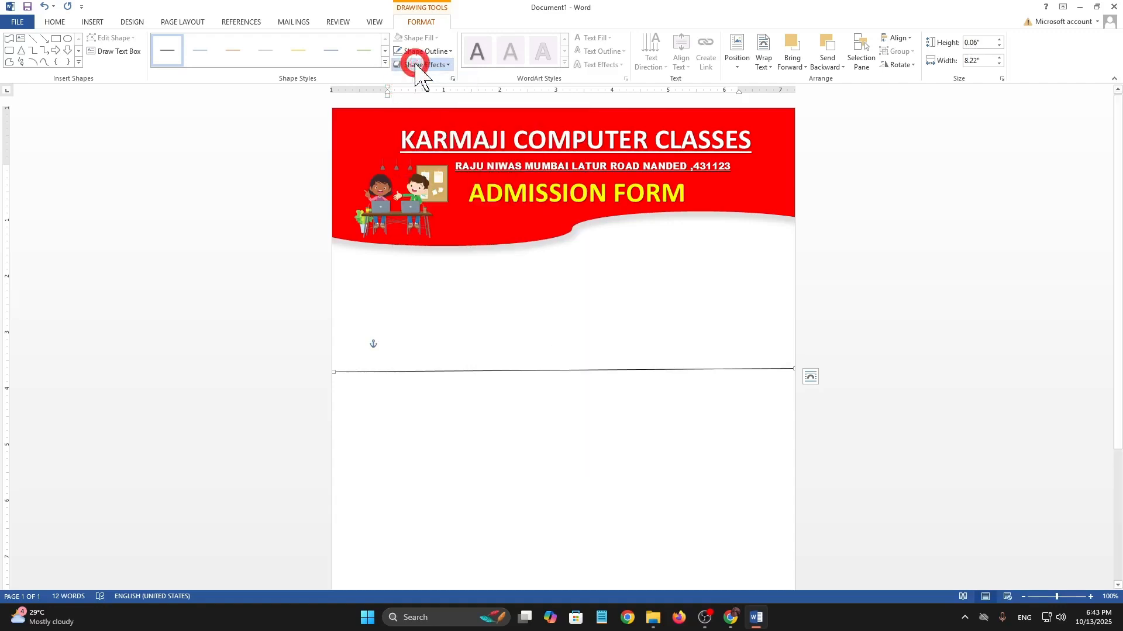
pyautogui.click(386, 62)
pyautogui.click(386, 34)
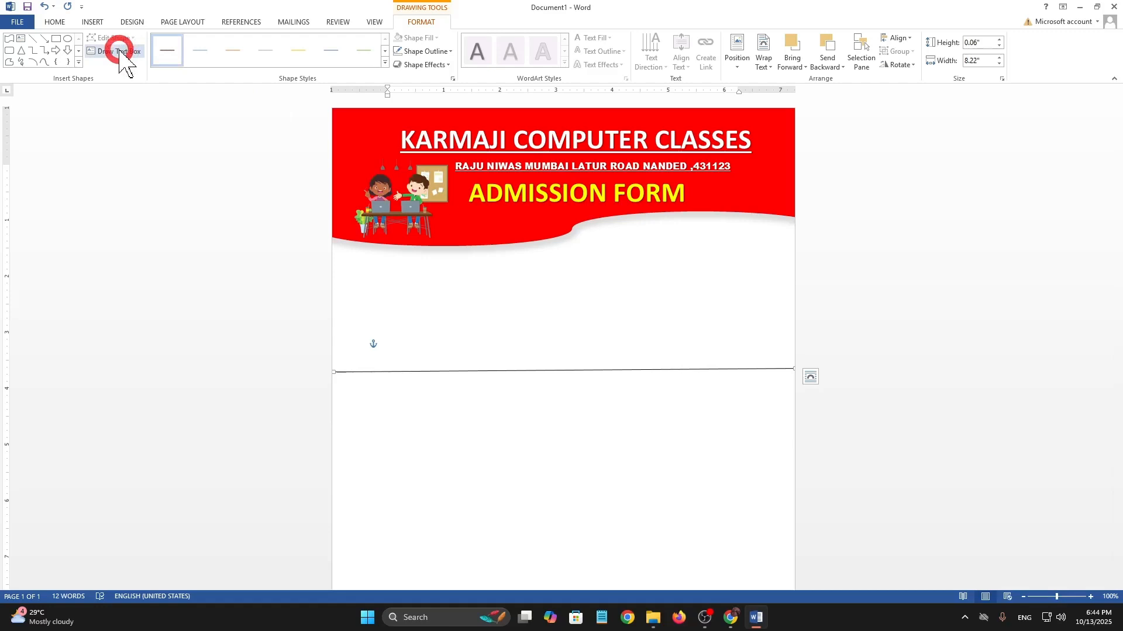
# Draw a rounded rectangle near the right edge below the header, about 1.57 by 1.31 inches
pyautogui.click(95, 22)
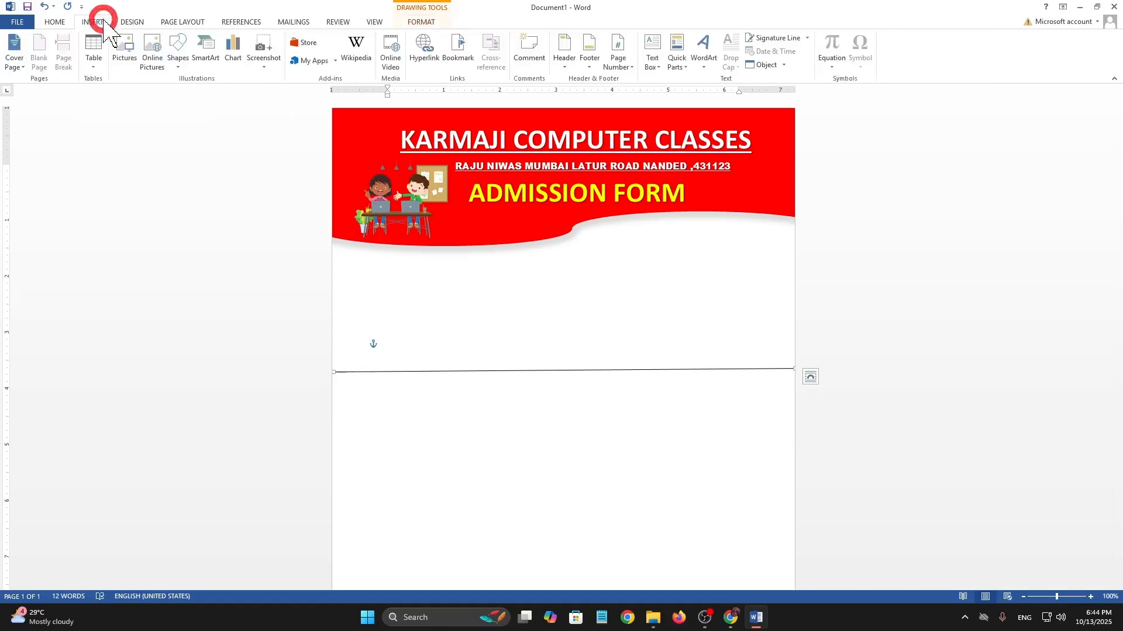
pyautogui.click(176, 50)
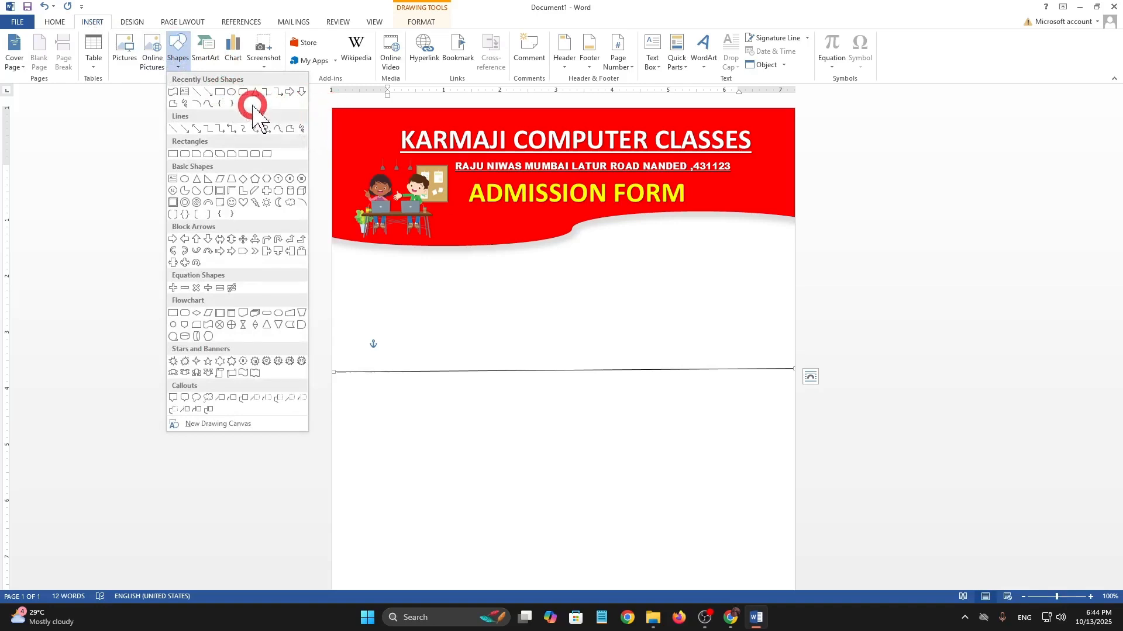
pyautogui.click(185, 154)
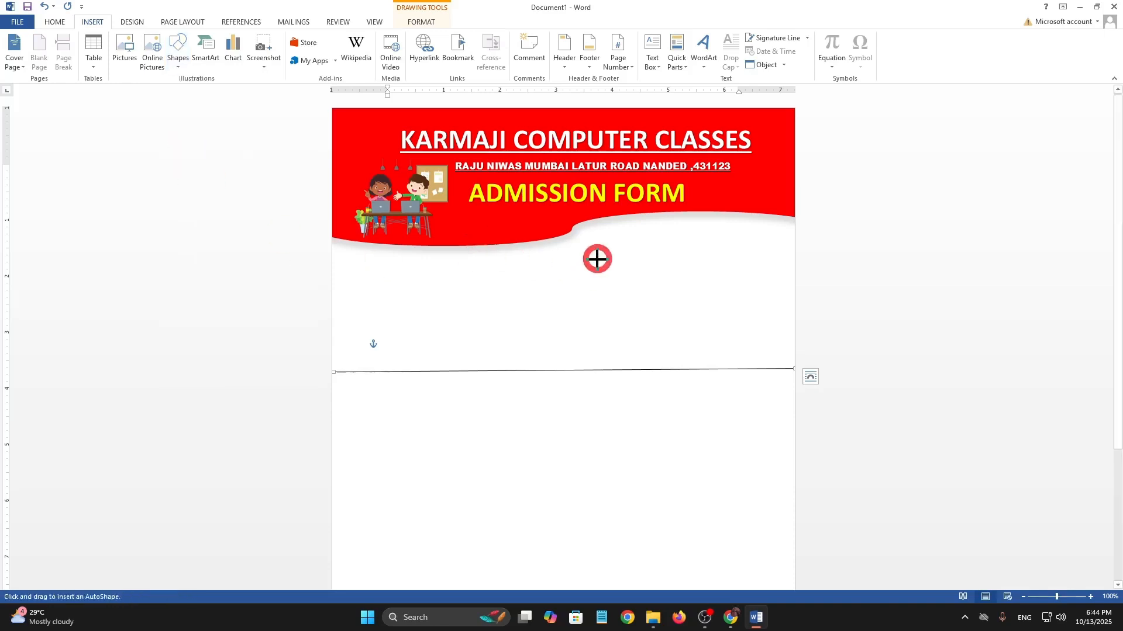
pyautogui.moveTo(601, 257); pyautogui.dragTo(670, 342)
pyautogui.moveTo(634, 306); pyautogui.dragTo(736, 285)
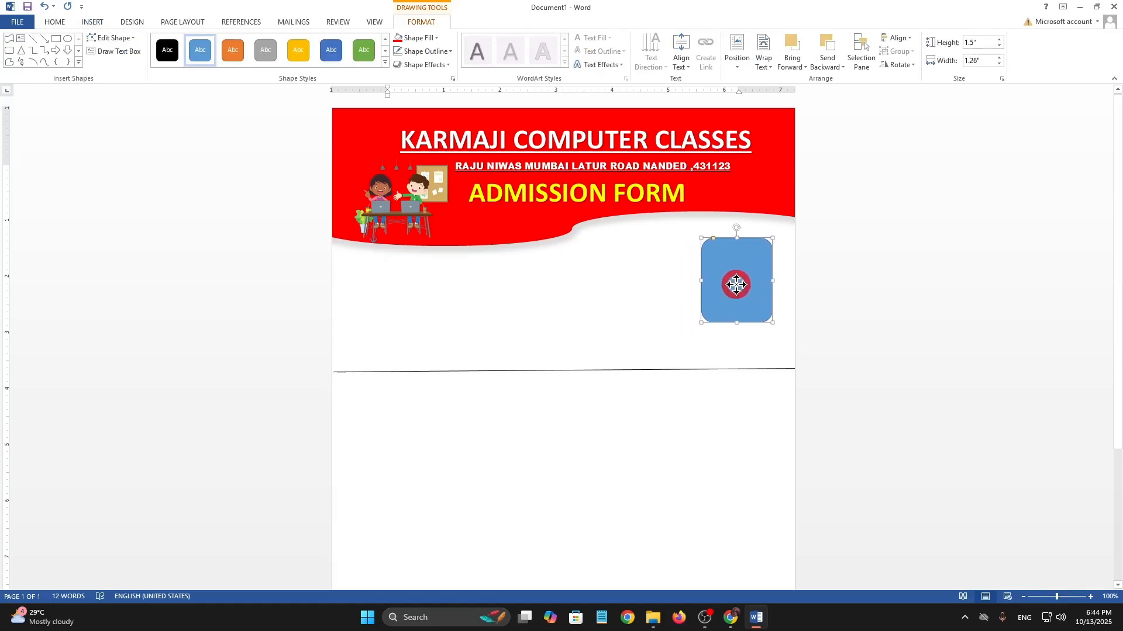
pyautogui.moveTo(702, 238); pyautogui.dragTo(732, 267)
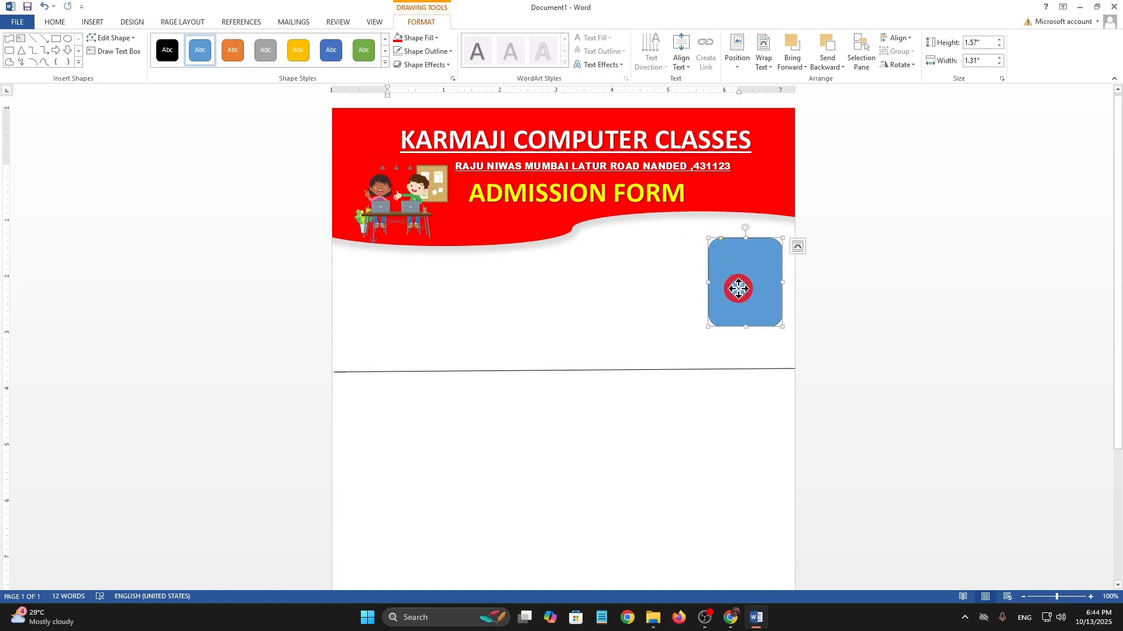
# Move the horizontal line slightly up
pyautogui.click(640, 371)
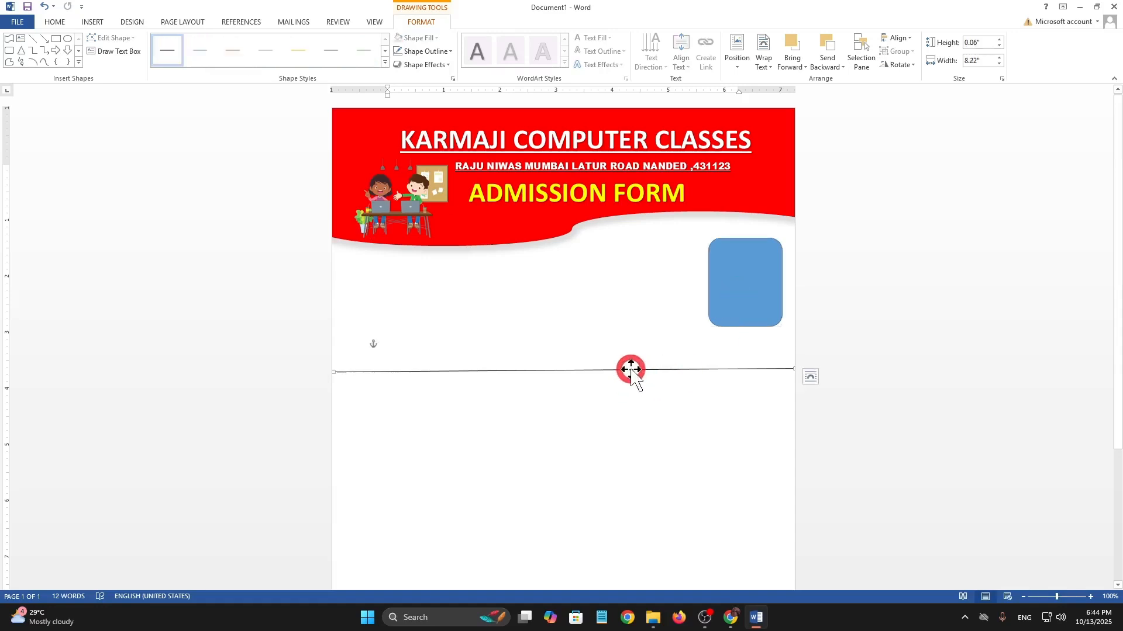
pyautogui.moveTo(630, 371); pyautogui.dragTo(628, 352)
# Apply the Colored Outline – Black, Dark 1 shape style to the rounded rectangle
pyautogui.moveTo(746, 293); pyautogui.dragTo(751, 289)
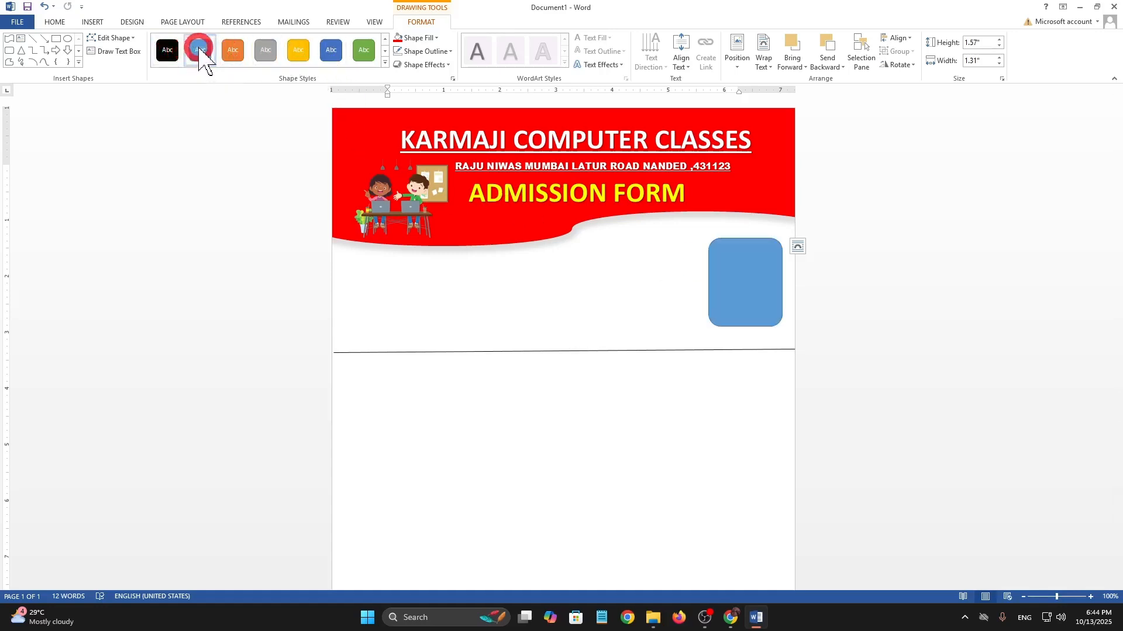
pyautogui.click(384, 63)
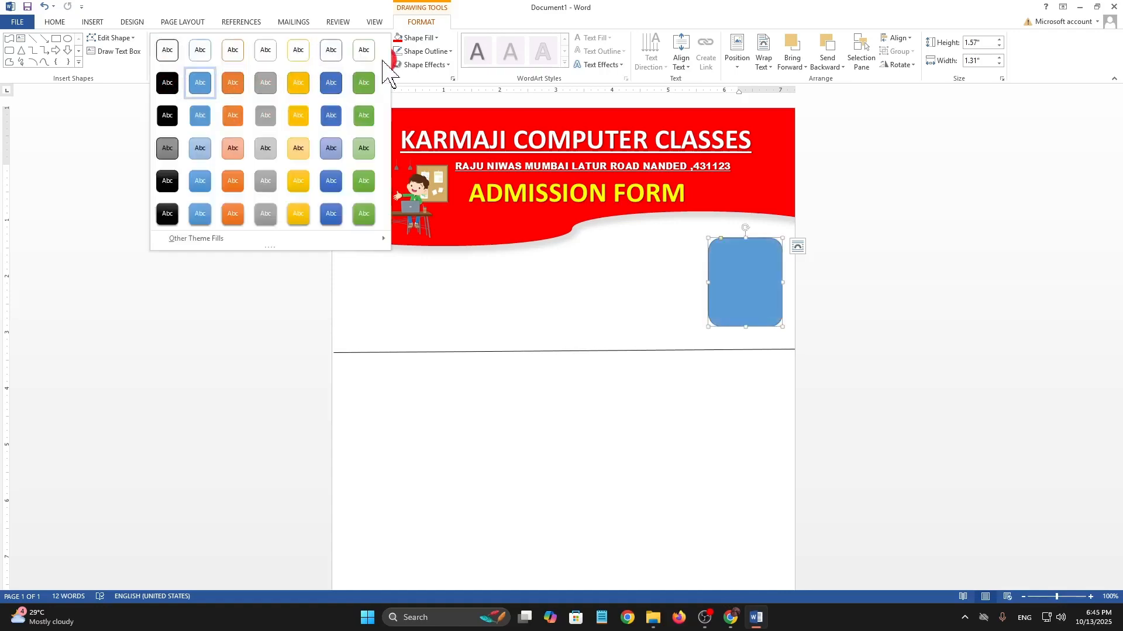
pyautogui.click(173, 59)
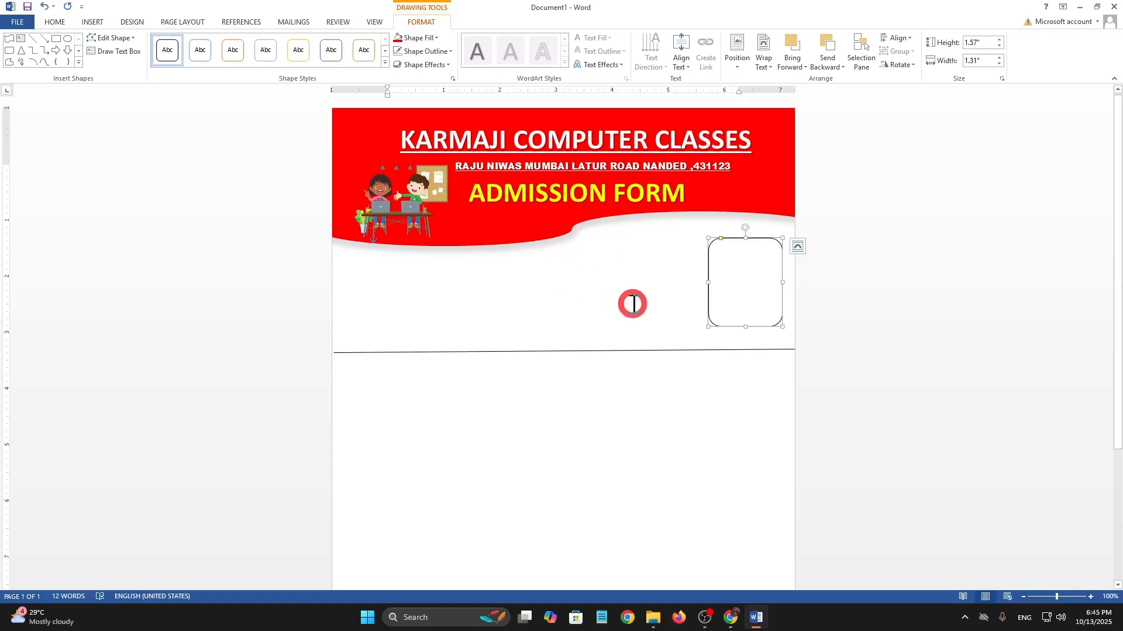
pyautogui.click(624, 288)
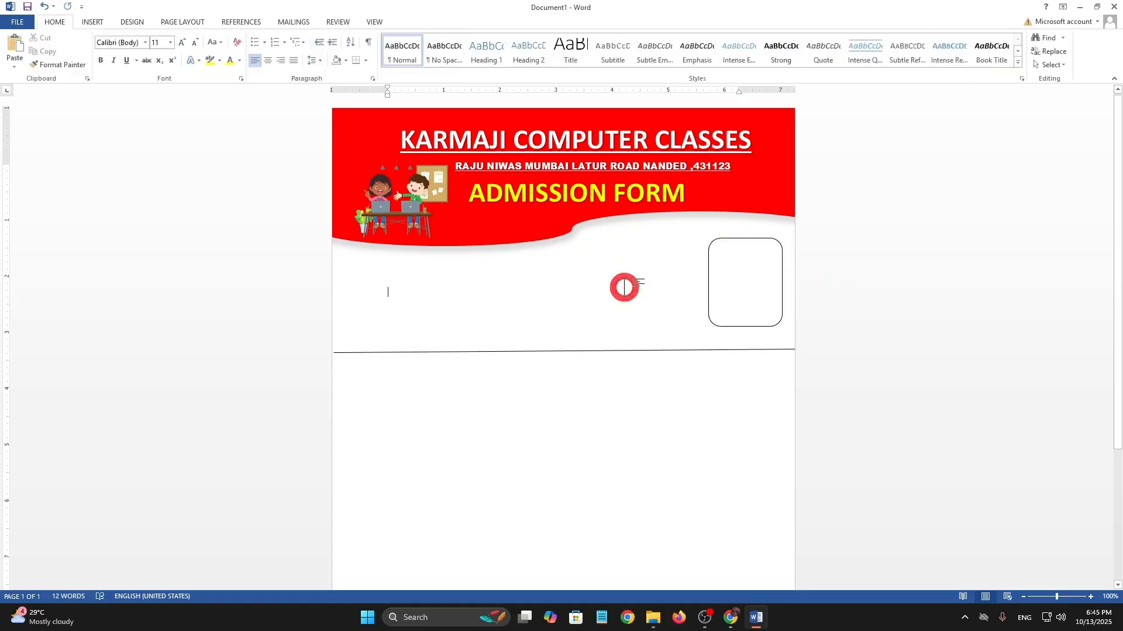
# Insert a WordArt text object in the first style reading "Your Photo"
pyautogui.click(93, 22)
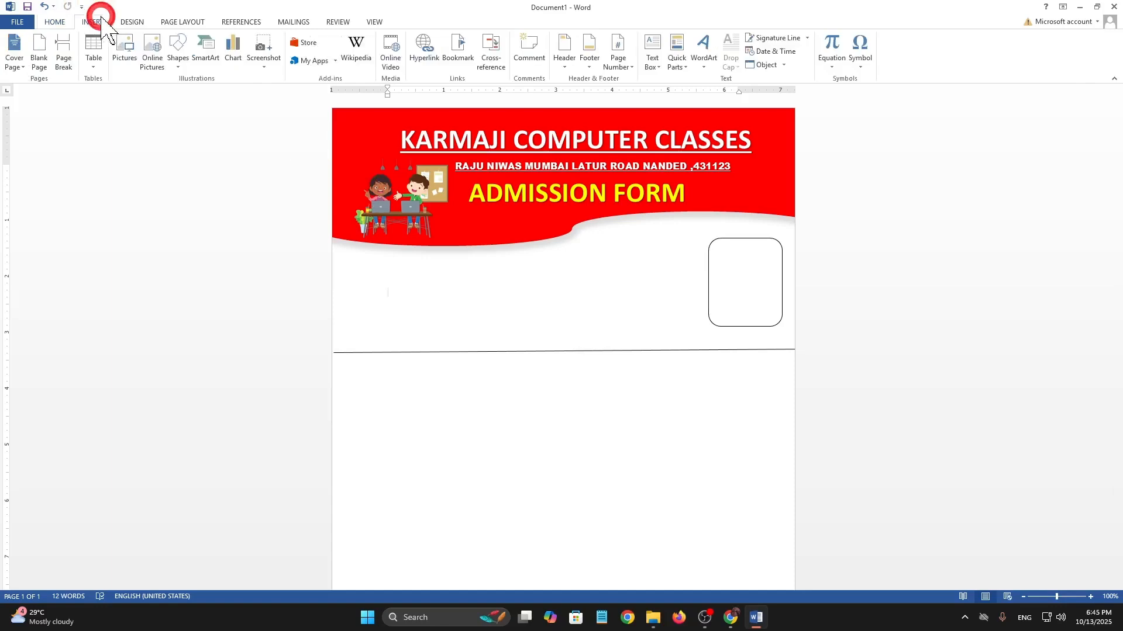
pyautogui.click(702, 61)
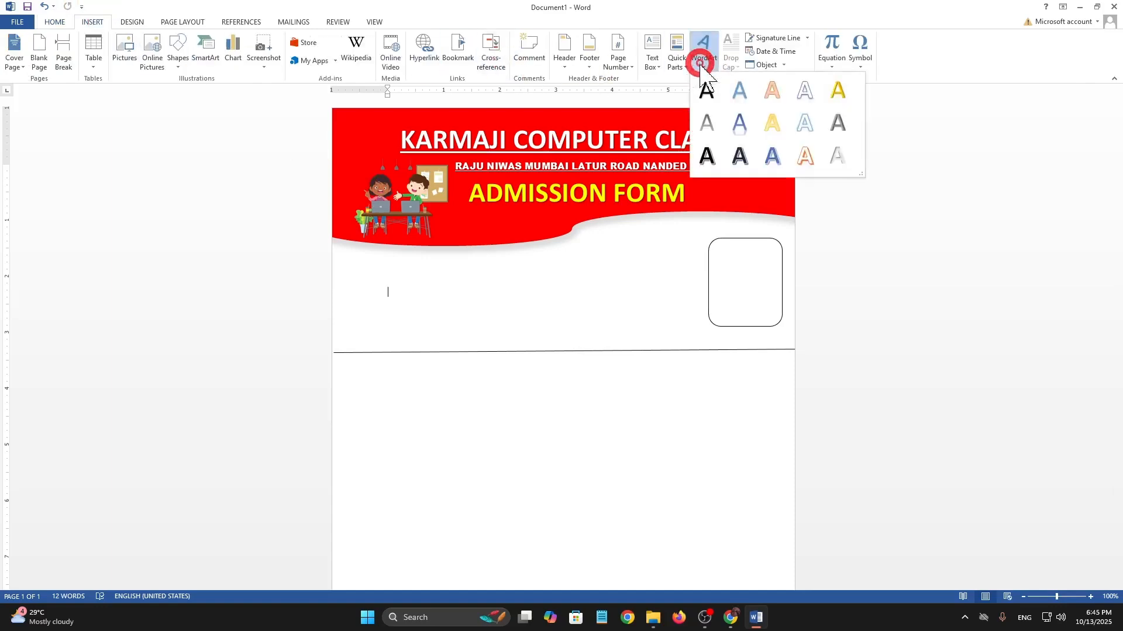
pyautogui.click(706, 91)
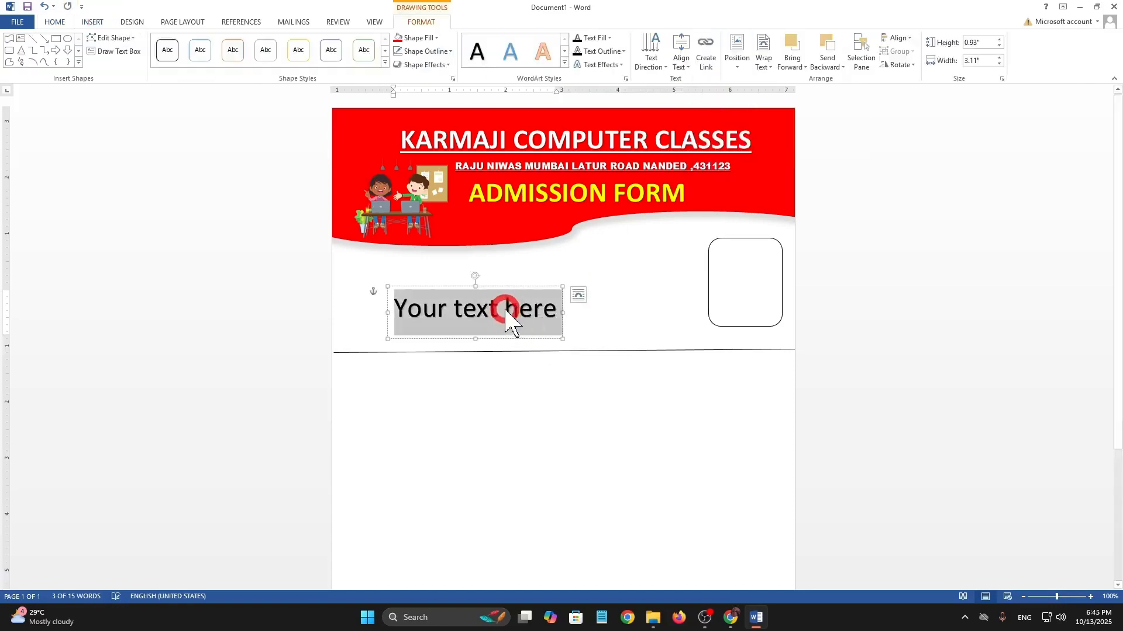
pyautogui.write('Y')
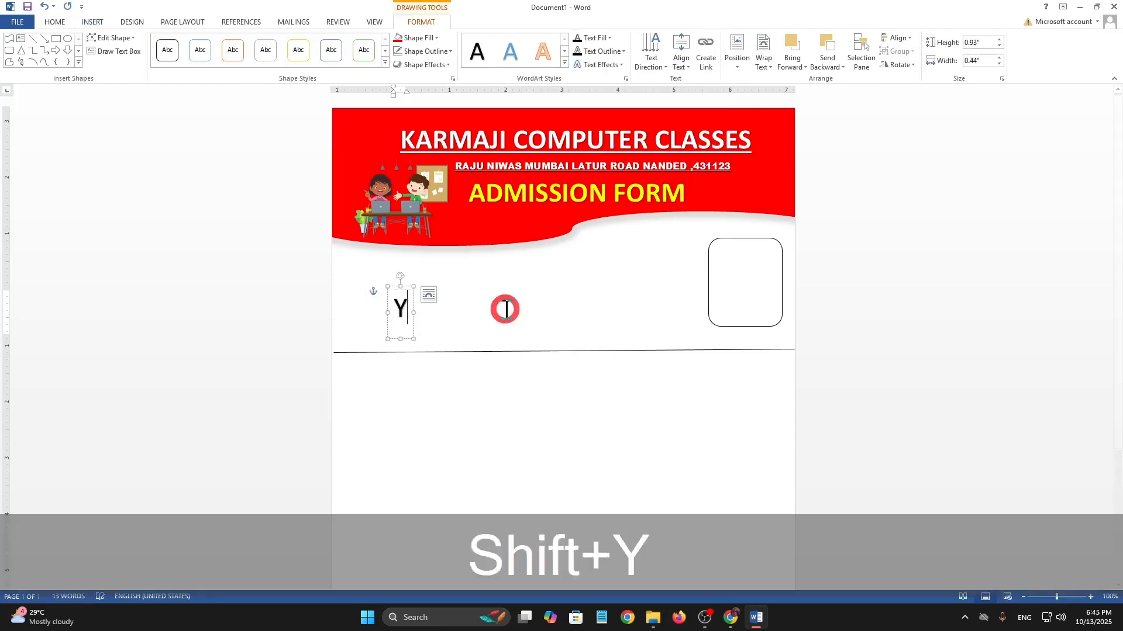
pyautogui.write('our Photo')
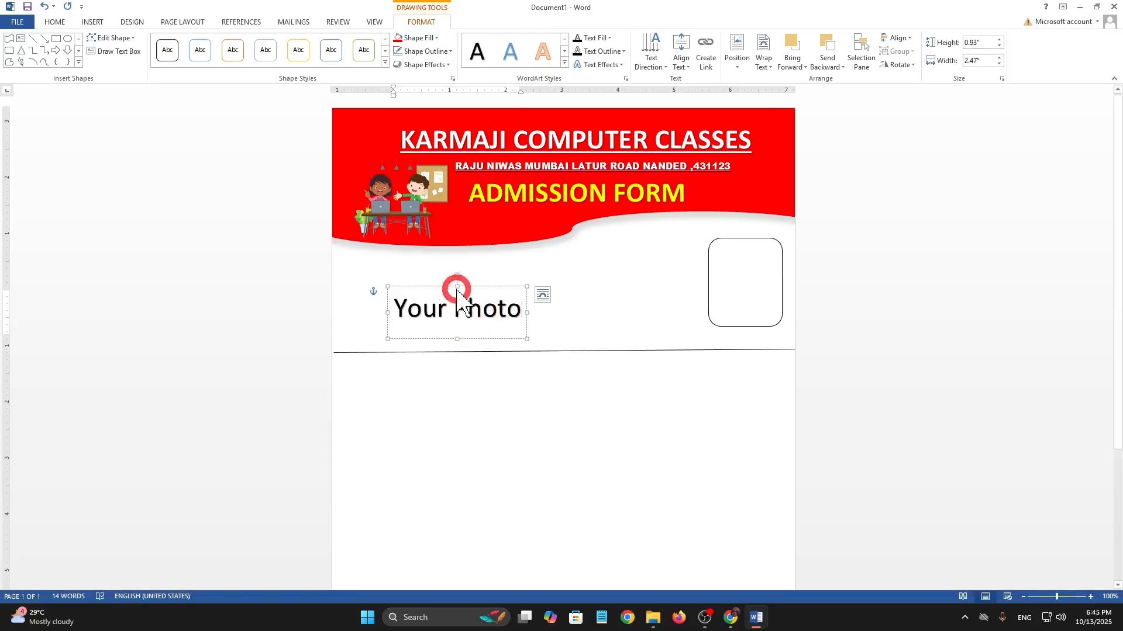
# Move the Your Photo WordArt toward the photo box and set its text size to 16 pt
pyautogui.moveTo(451, 288); pyautogui.dragTo(590, 276)
pyautogui.click(708, 269)
pyautogui.tripleClick(636, 306)
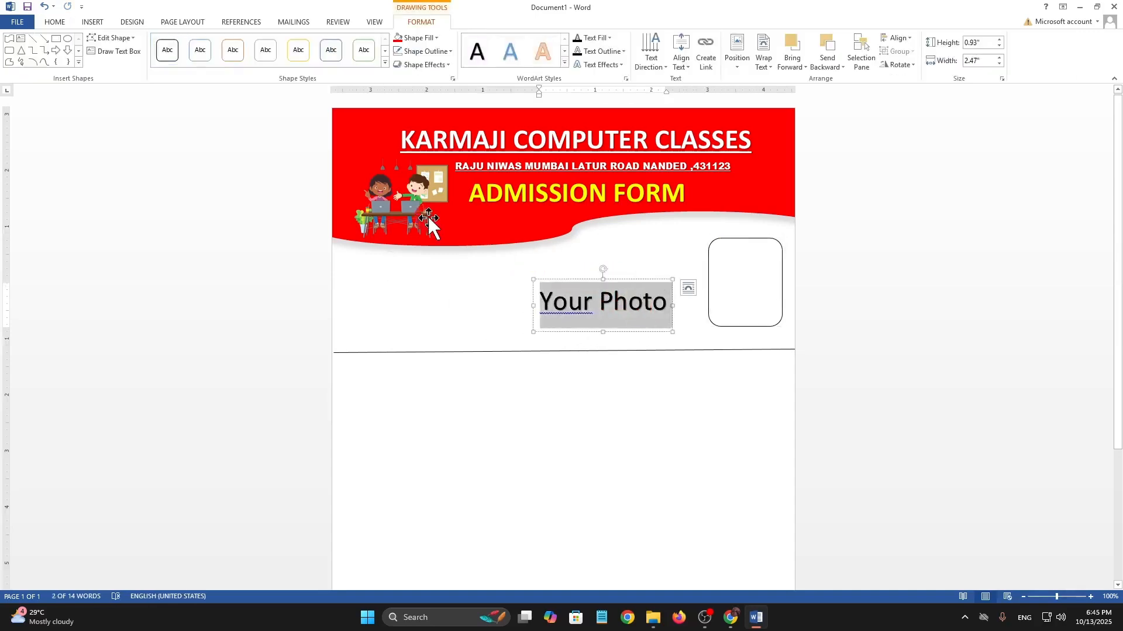
pyautogui.click(60, 27)
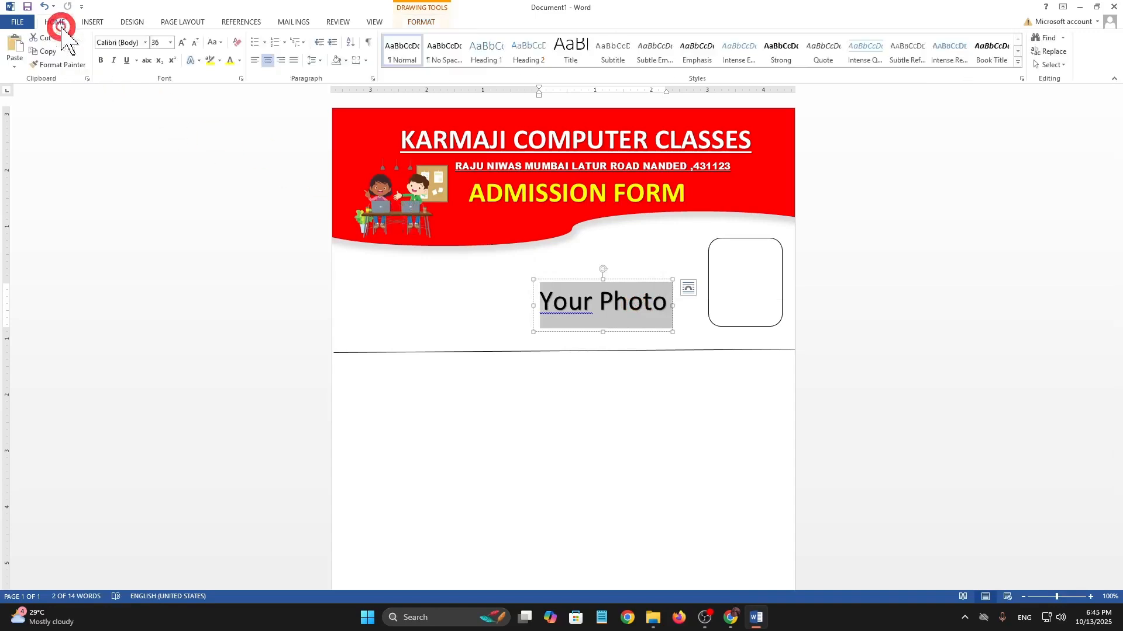
pyautogui.click(171, 42)
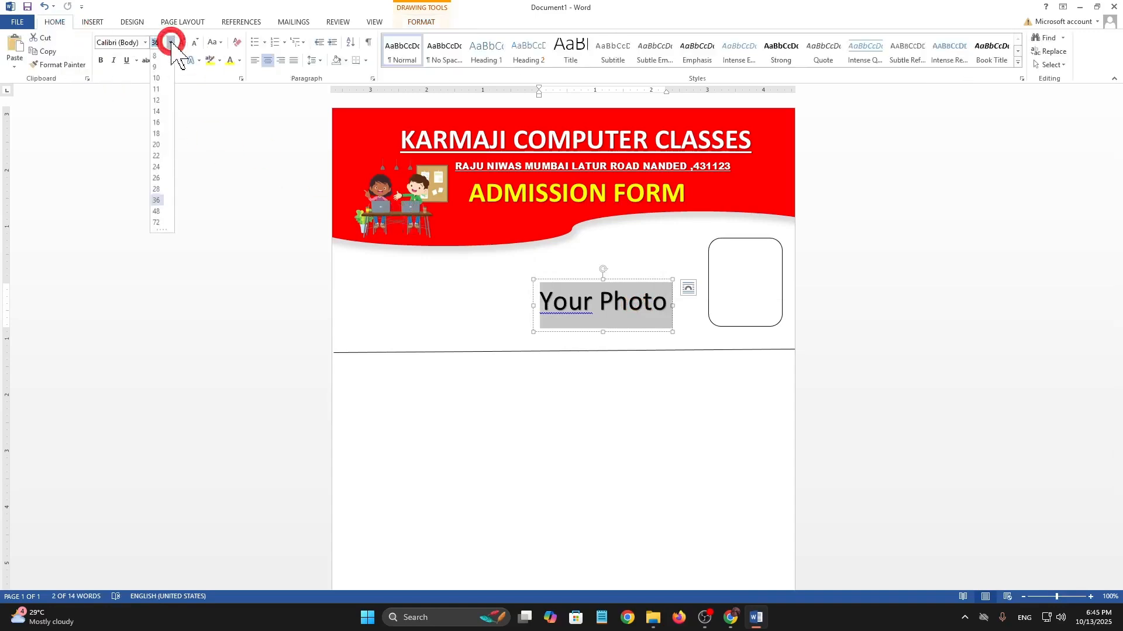
pyautogui.click(157, 122)
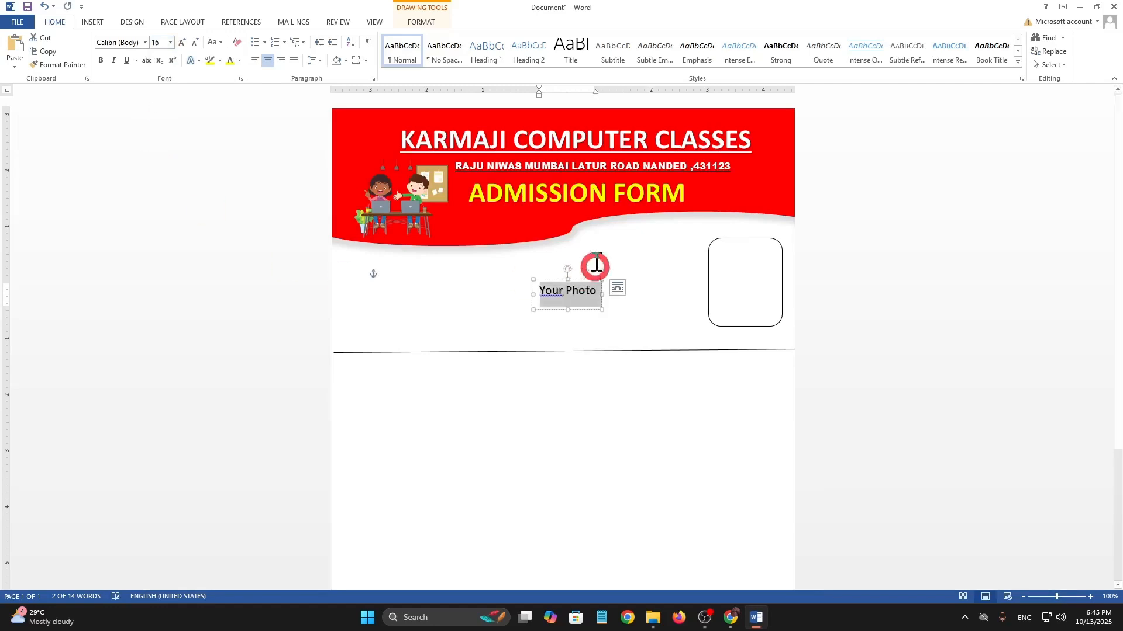
# Change the Your Photo text to uppercase and make it bold
pyautogui.click(215, 42)
pyautogui.click(244, 85)
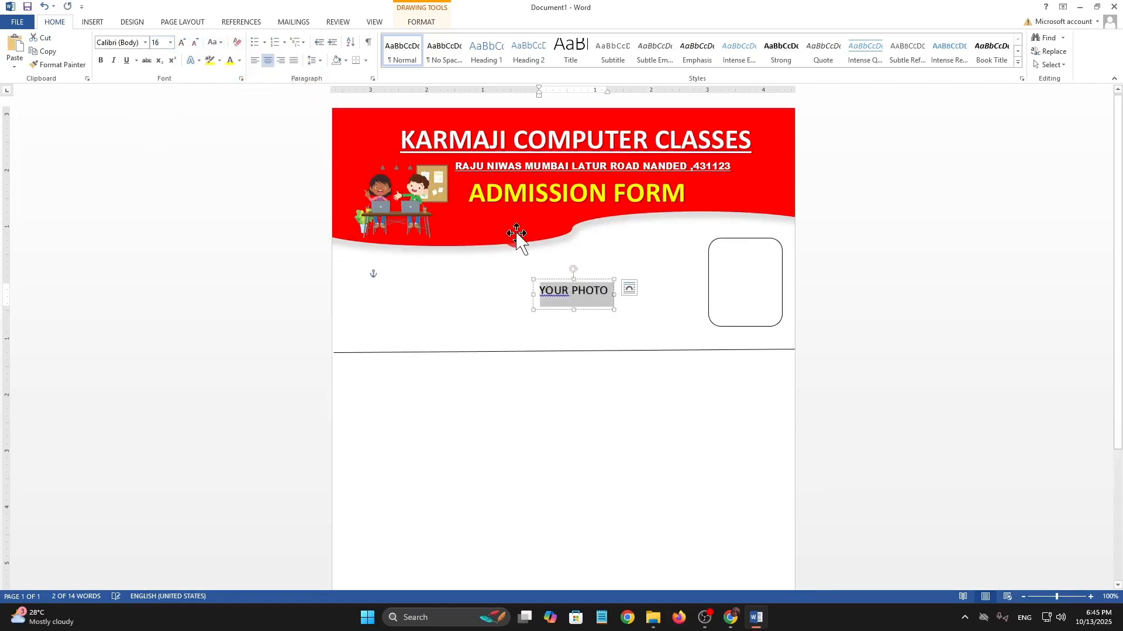
pyautogui.click(100, 60)
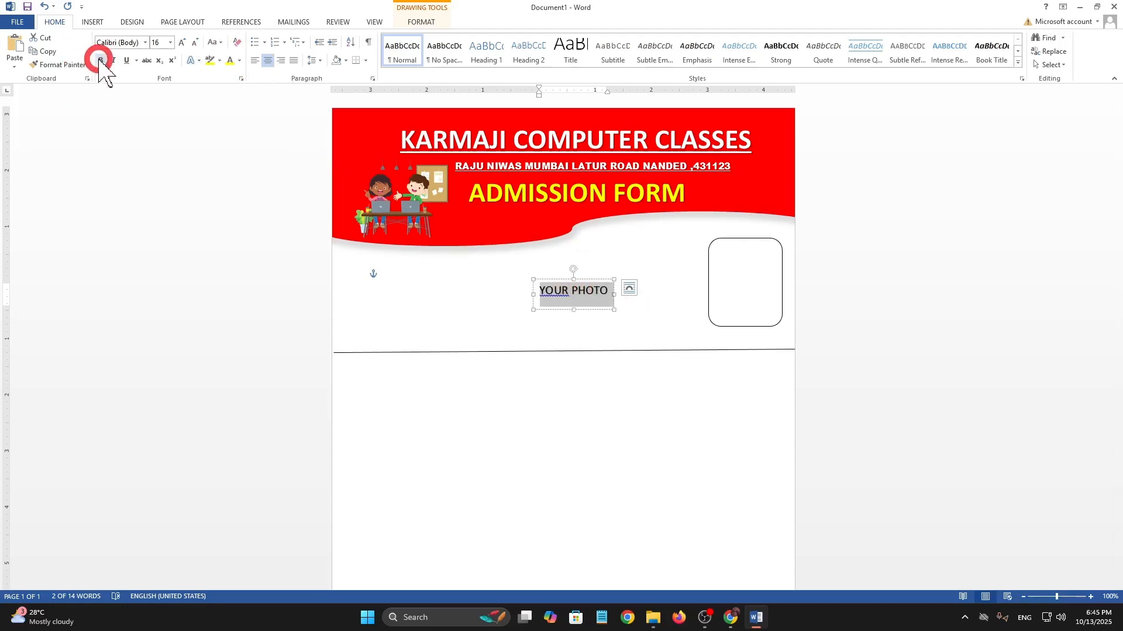
# Position the YOUR PHOTO WordArt centred inside the rounded rectangle photo box
pyautogui.moveTo(595, 302); pyautogui.dragTo(746, 261)
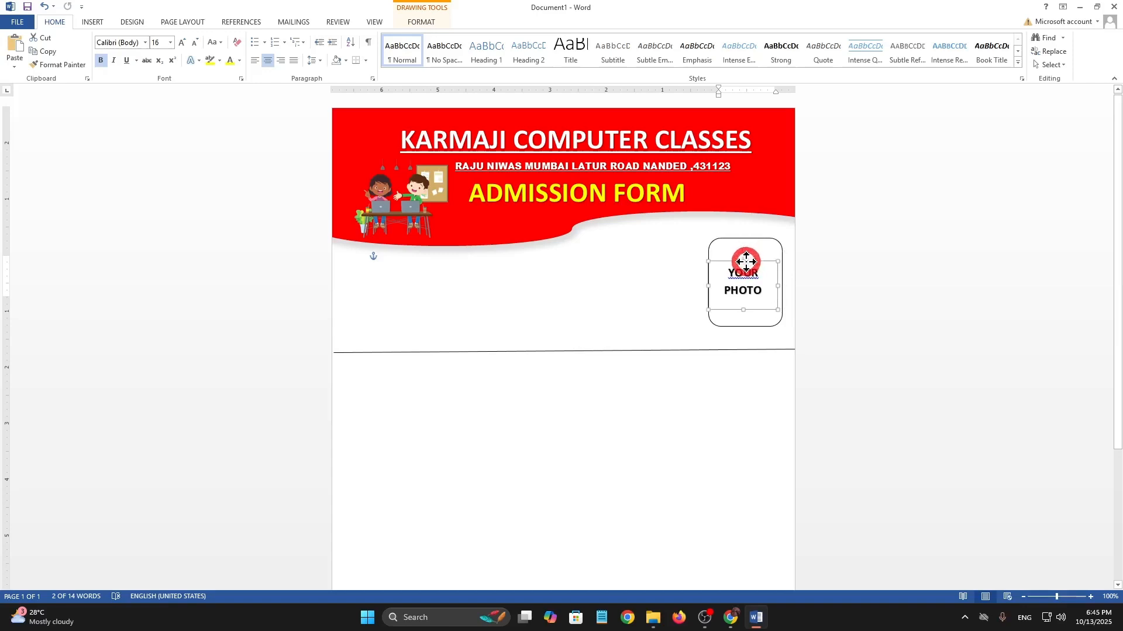
pyautogui.click(636, 268)
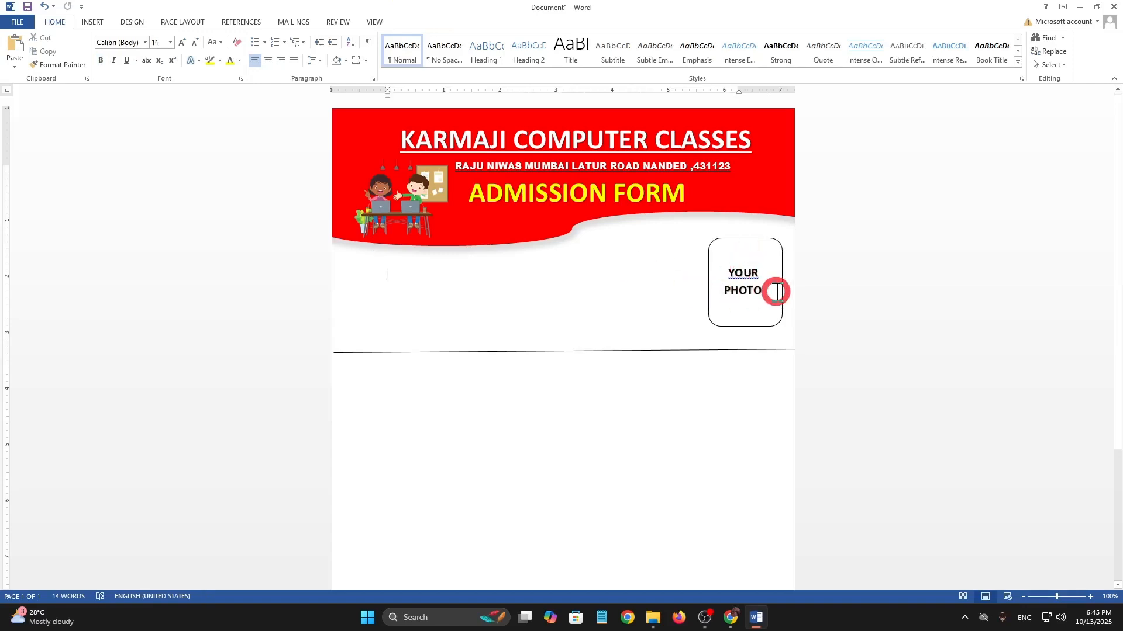
pyautogui.click(725, 289)
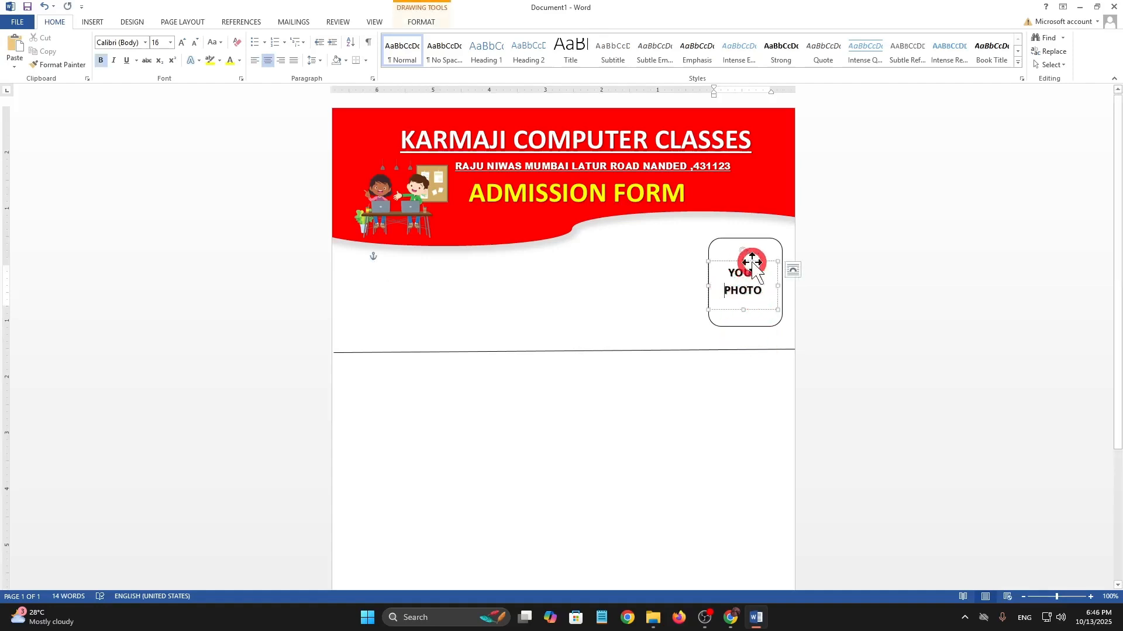
pyautogui.moveTo(772, 262); pyautogui.dragTo(772, 258)
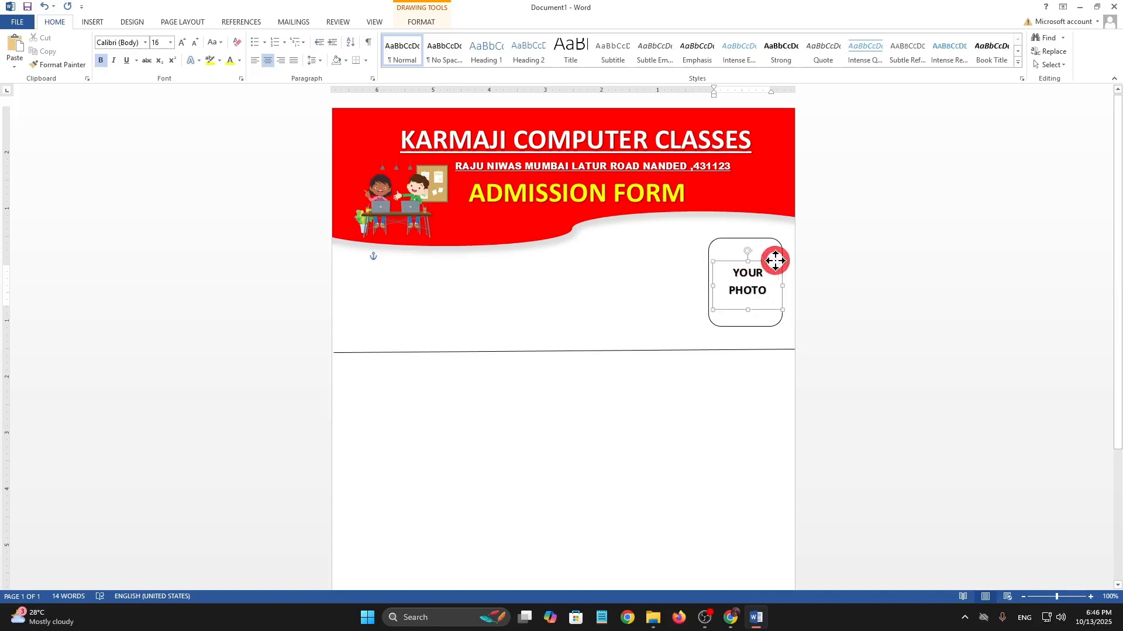
pyautogui.click(609, 266)
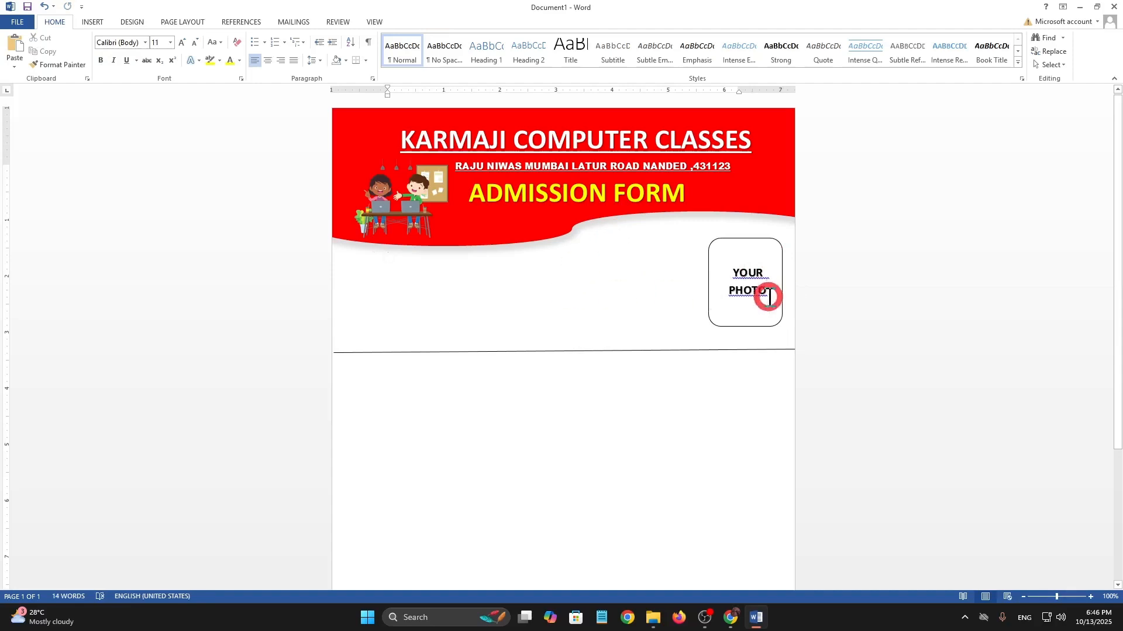
pyautogui.click(726, 284)
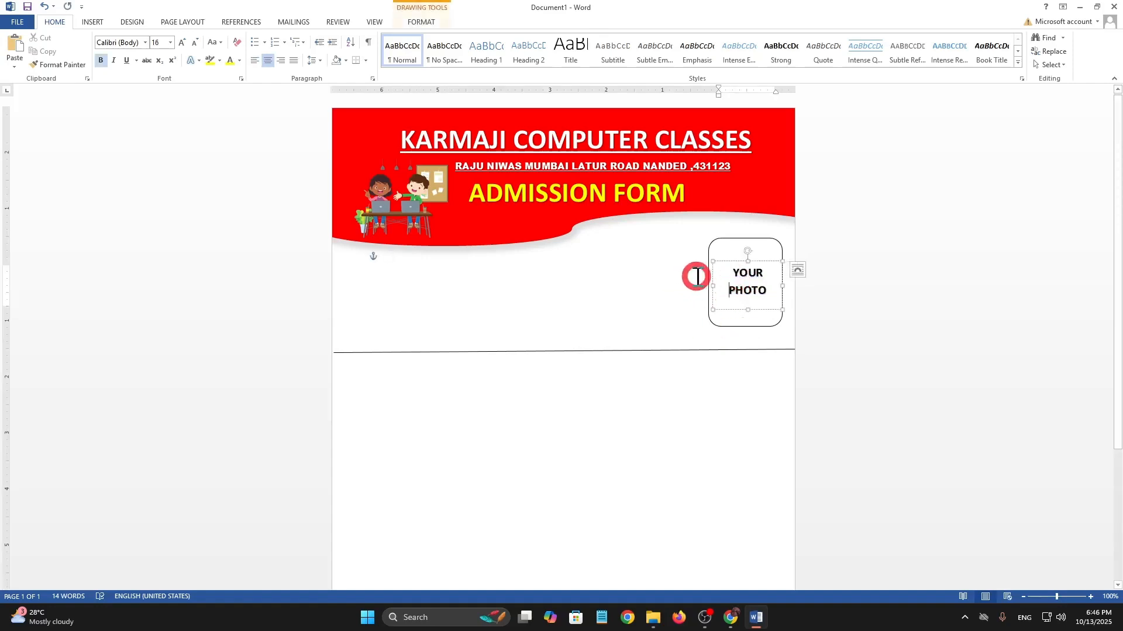
pyautogui.click(687, 303)
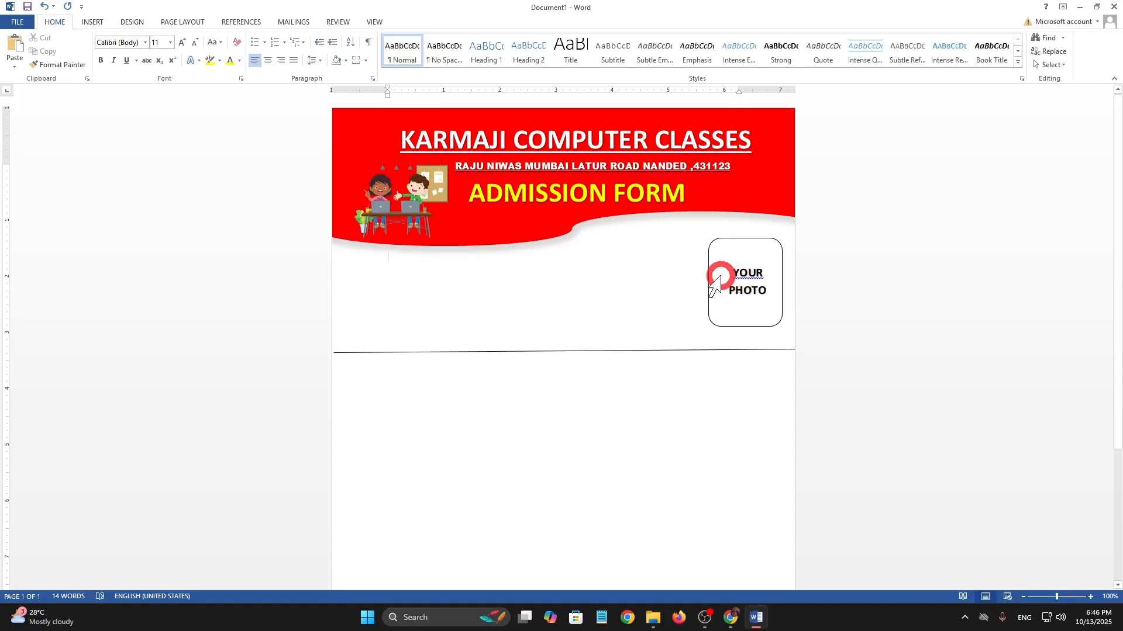
# Type the label "Form No." on the first line below the header
pyautogui.click(367, 280)
pyautogui.click(395, 285)
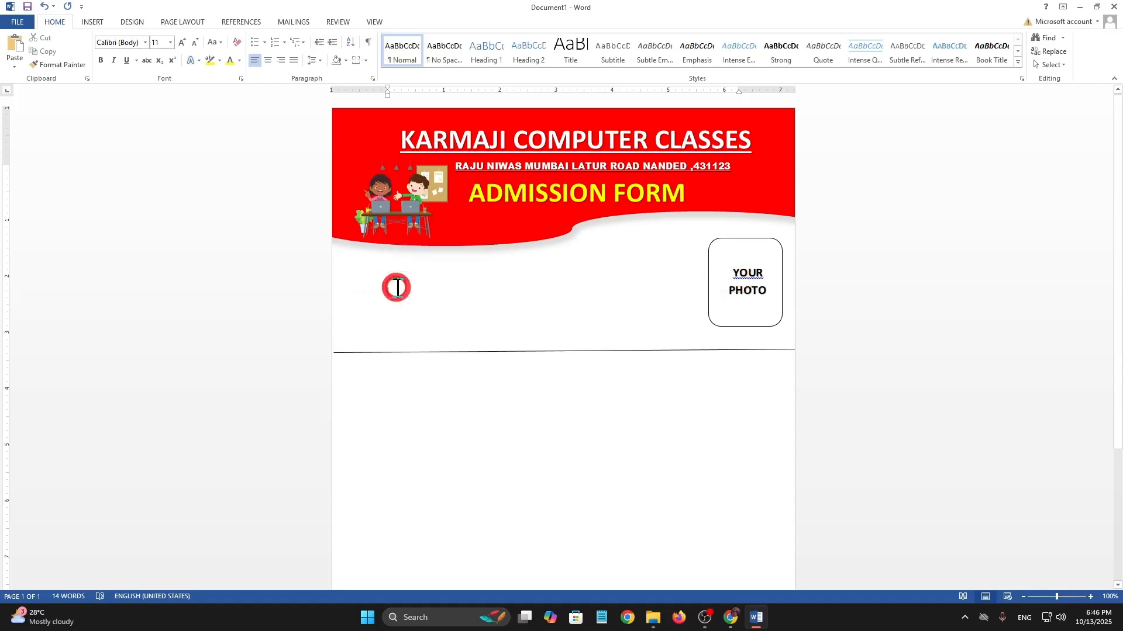
pyautogui.click(387, 275)
pyautogui.write('Form ')
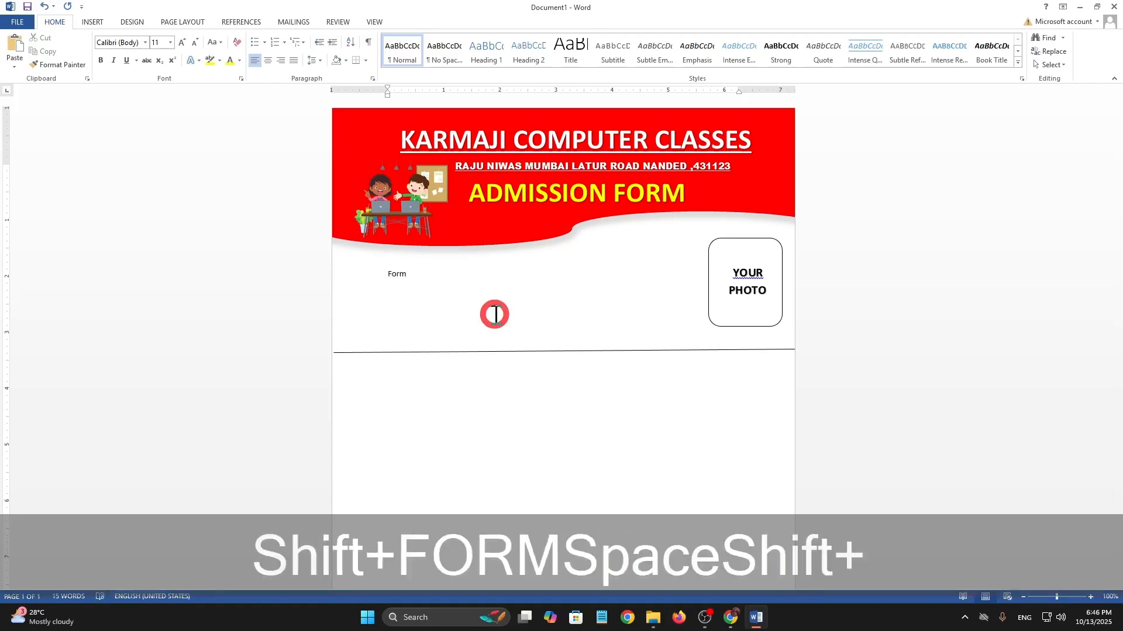
pyautogui.write('No.')
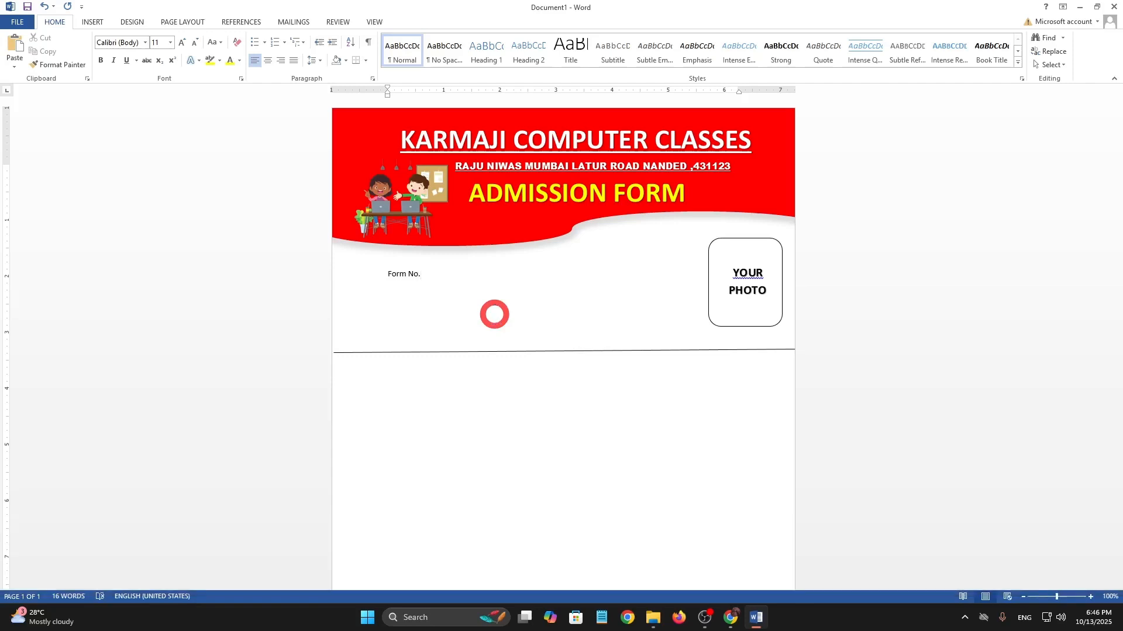
# Draw a small rectangle about 0.28 by 0.67 inches right after the Form No. label
pyautogui.click(95, 22)
pyautogui.click(177, 50)
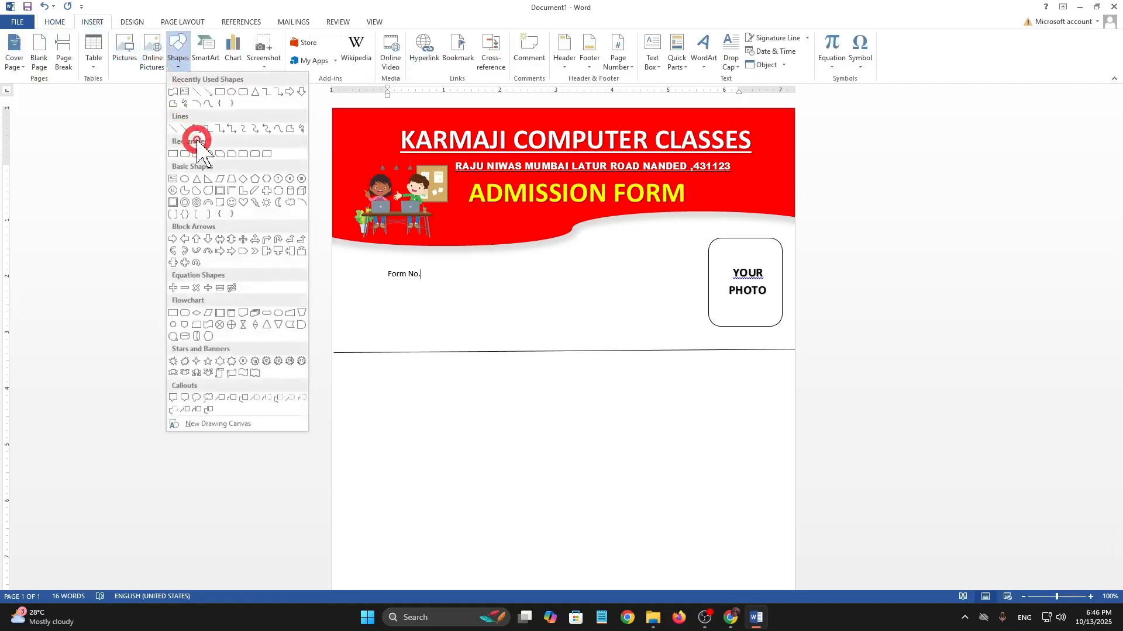
pyautogui.click(174, 152)
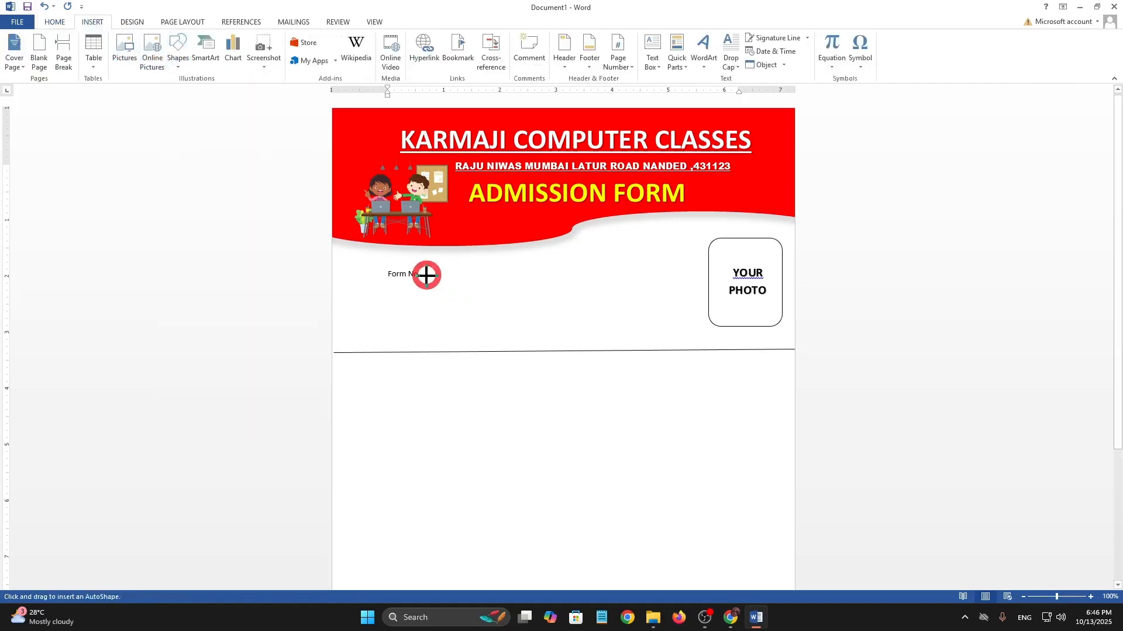
pyautogui.moveTo(429, 274)
pyautogui.mouseDown()
pyautogui.moveTo(466, 291)
pyautogui.moveTo(455, 276)
pyautogui.mouseUp()
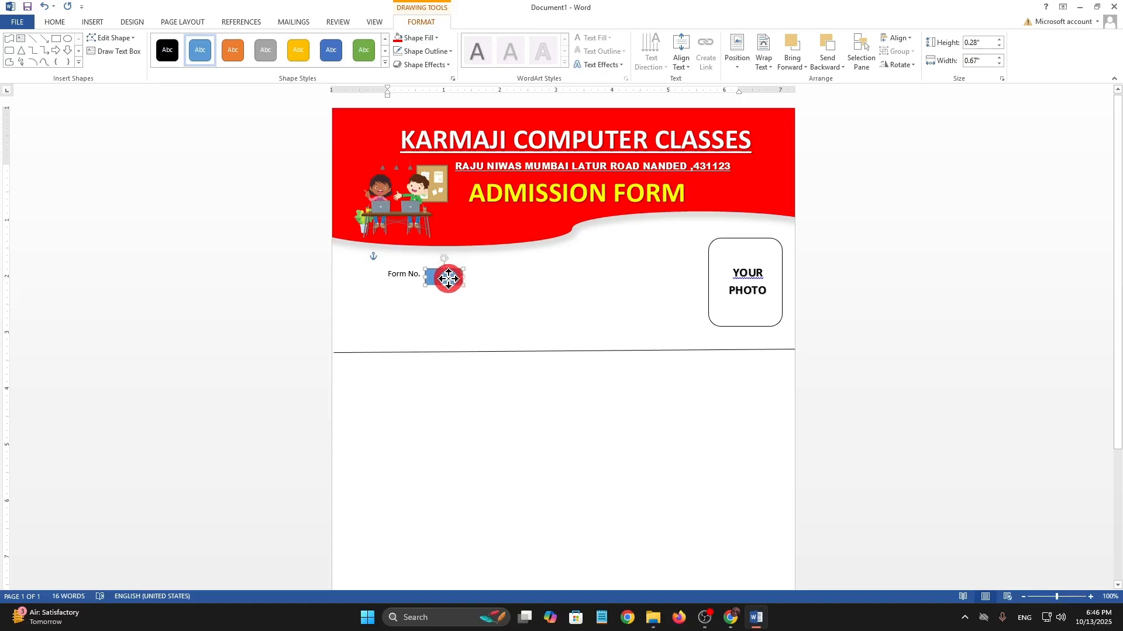
pyautogui.click(529, 280)
pyautogui.click(450, 281)
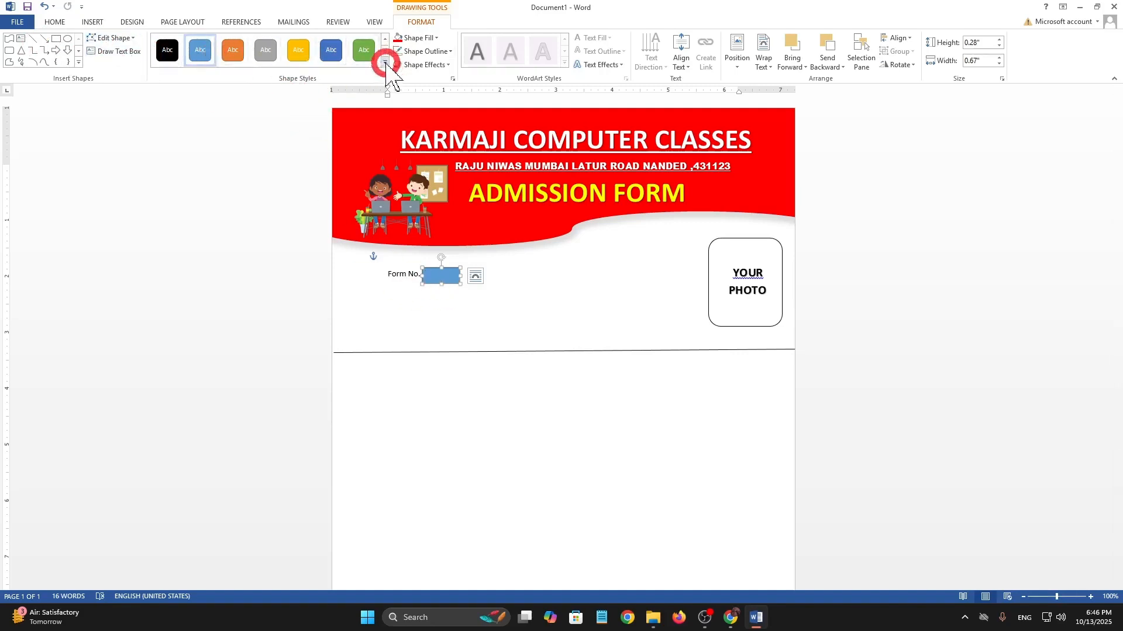
# Apply the black colored outline shape style to the small Form No. rectangle
pyautogui.click(385, 39)
pyautogui.click(170, 49)
pyautogui.click(570, 267)
pyautogui.click(444, 277)
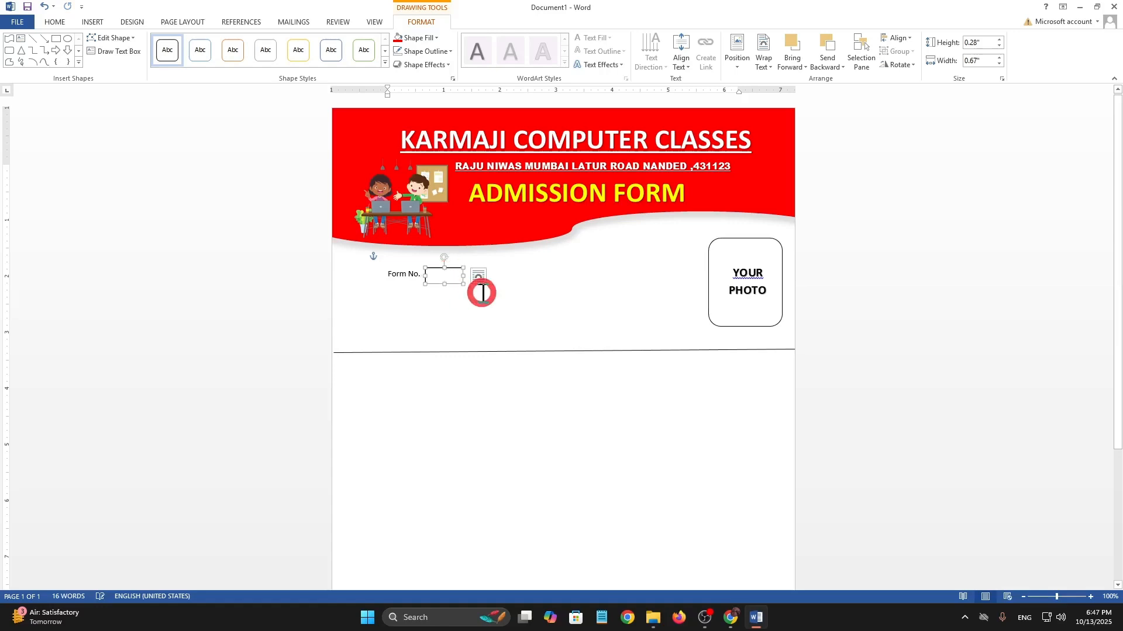
pyautogui.click(469, 293)
# Format the Form No. label as bold 12 pt text
pyautogui.tripleClick(397, 275)
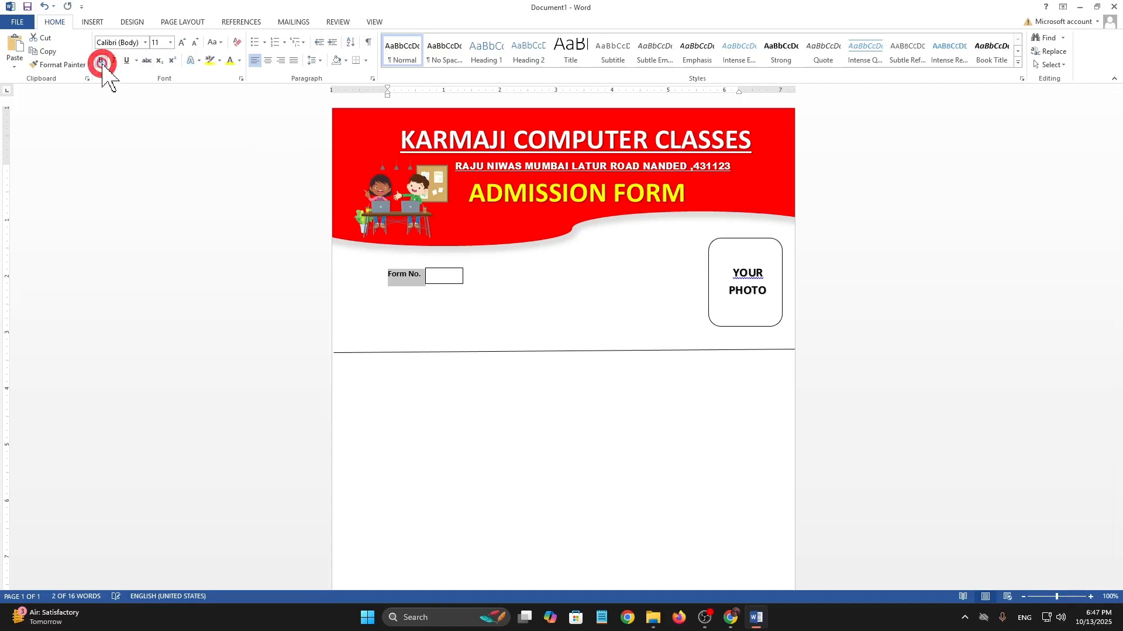
pyautogui.click(170, 42)
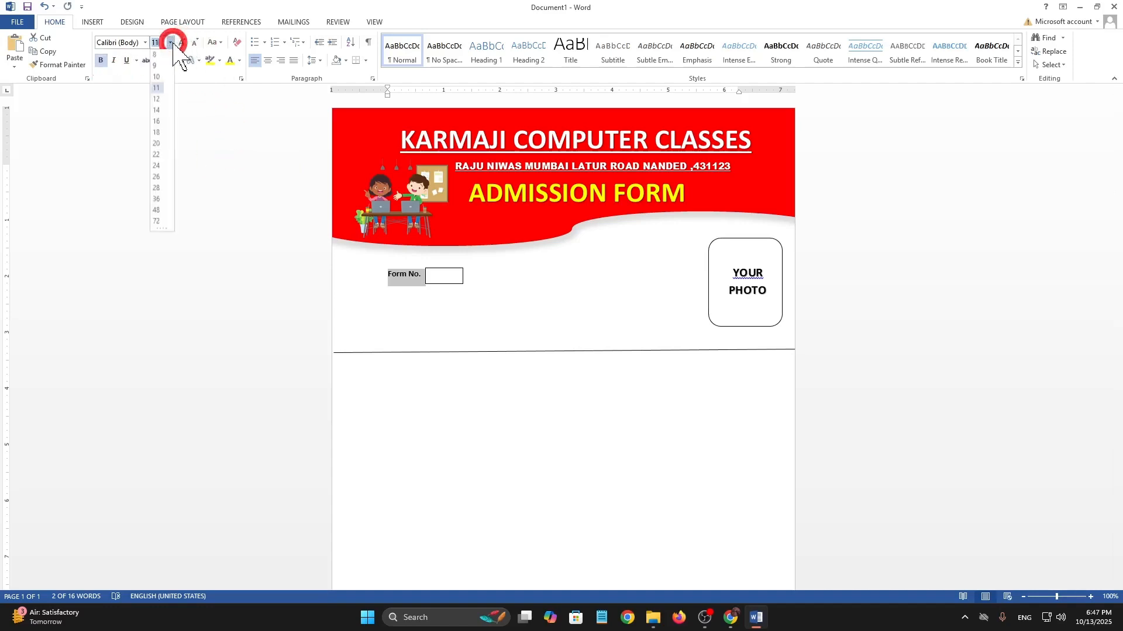
pyautogui.click(156, 91)
pyautogui.click(420, 275)
pyautogui.click(500, 322)
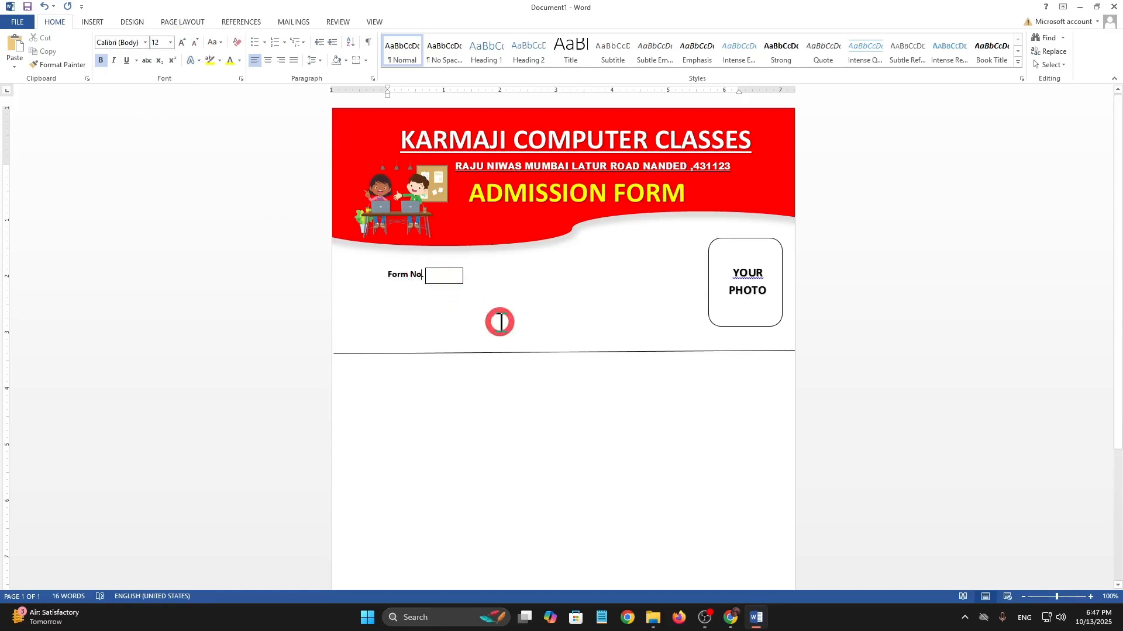
pyautogui.write(':')
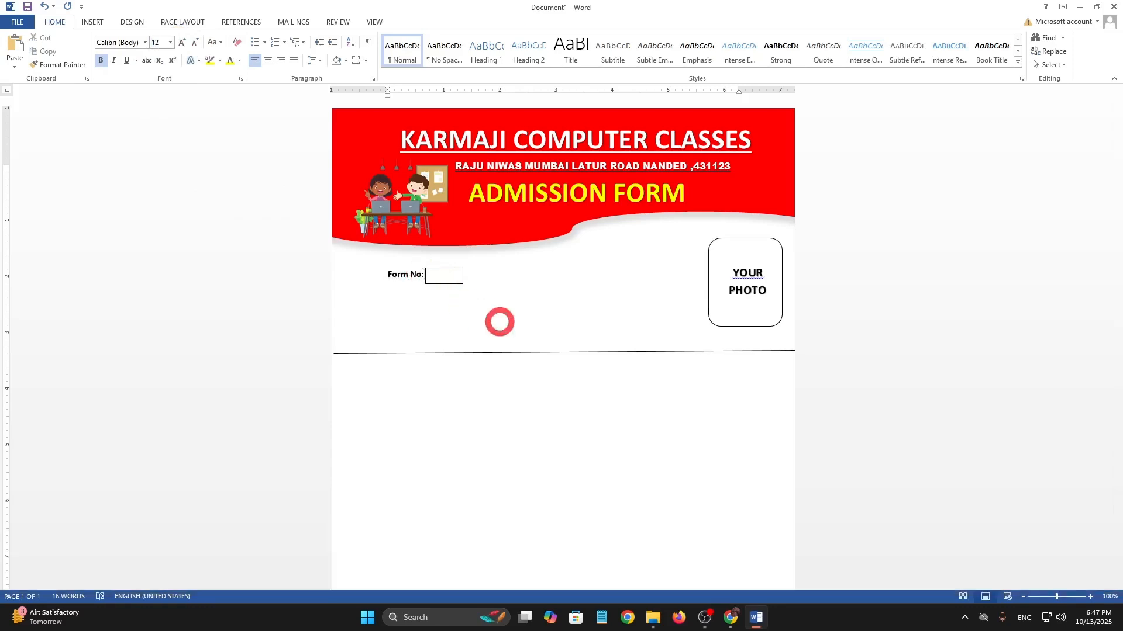
pyautogui.click(613, 291)
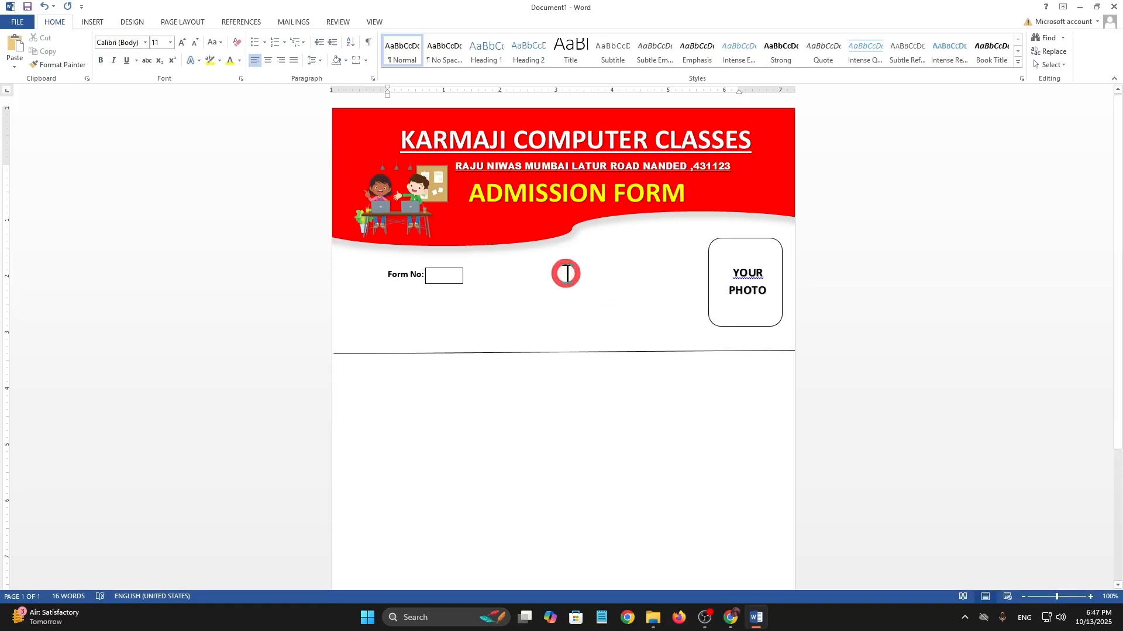
pyautogui.click(423, 274)
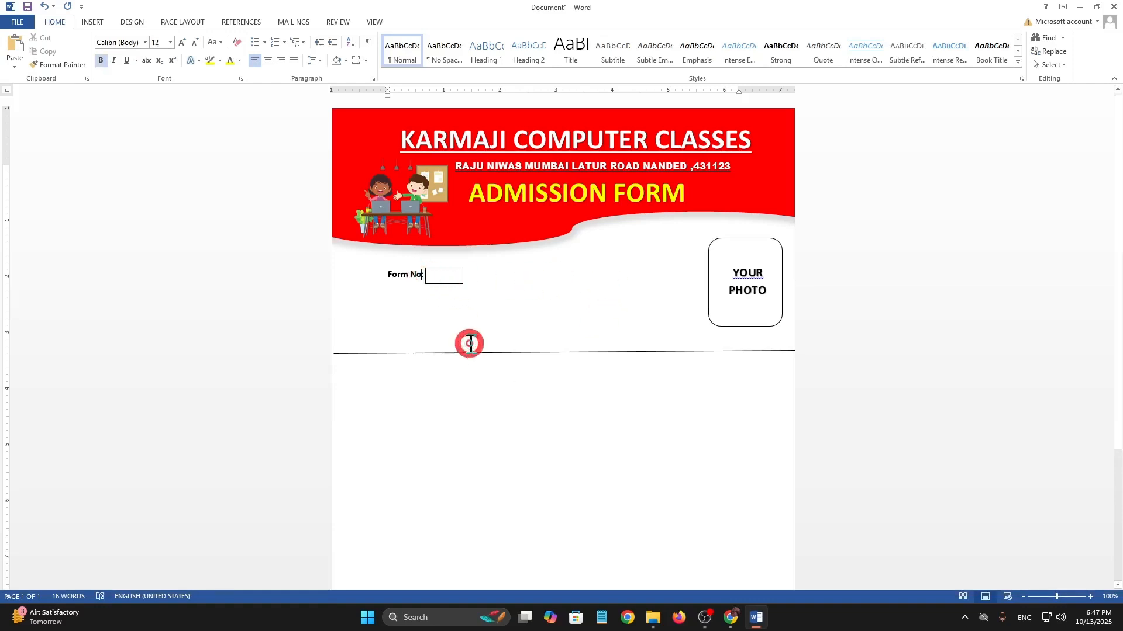
pyautogui.write('.')
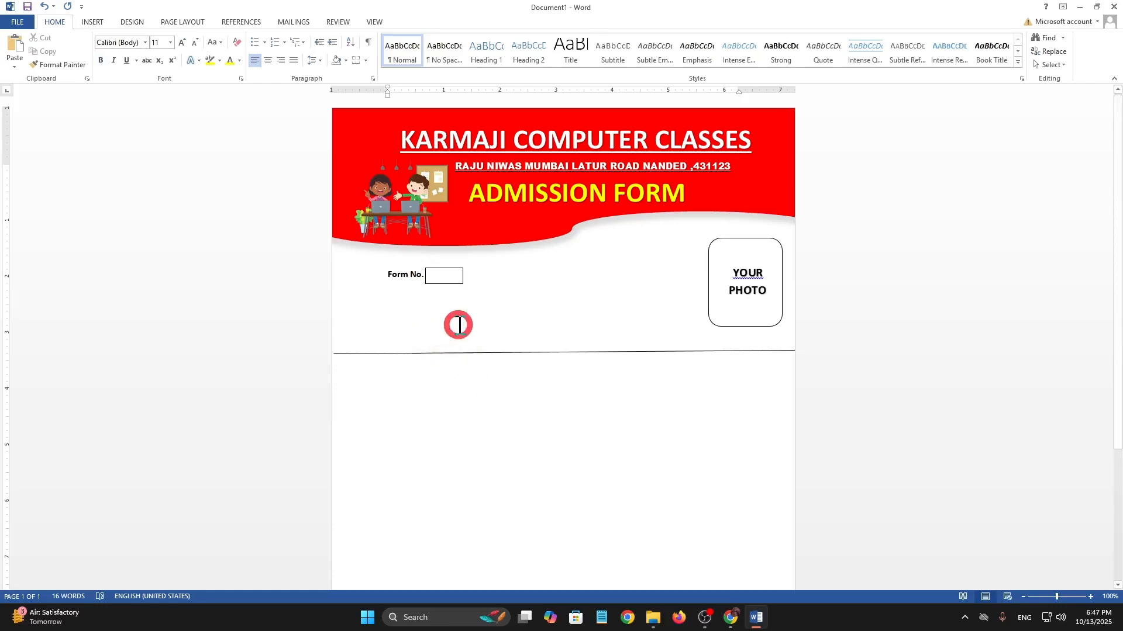
pyautogui.write('Note')
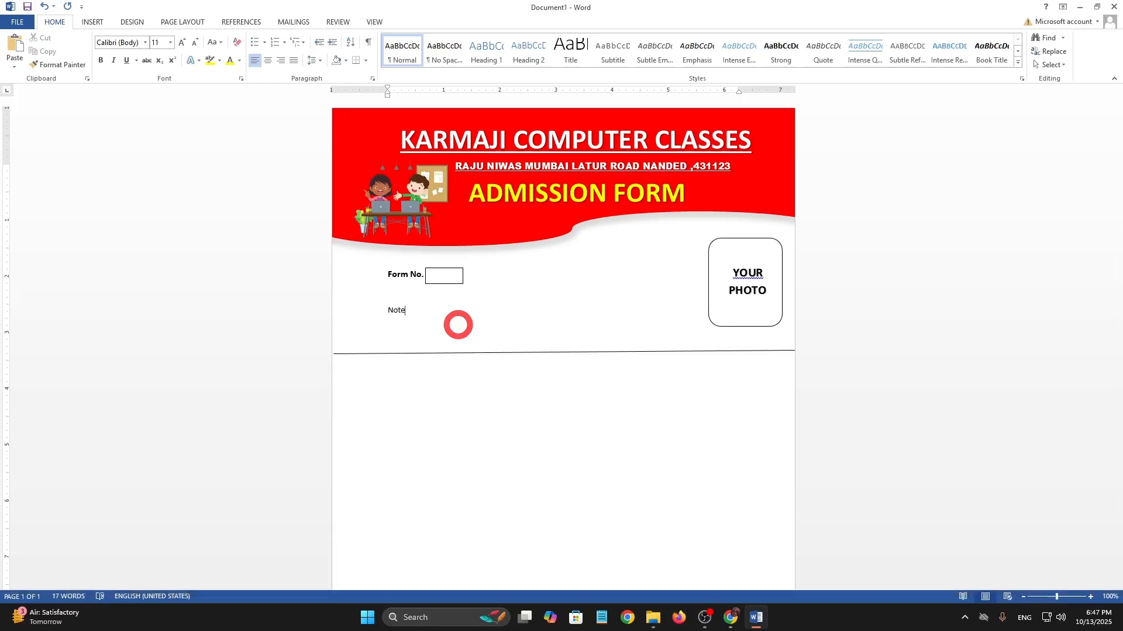
pyautogui.write(': Pleas')
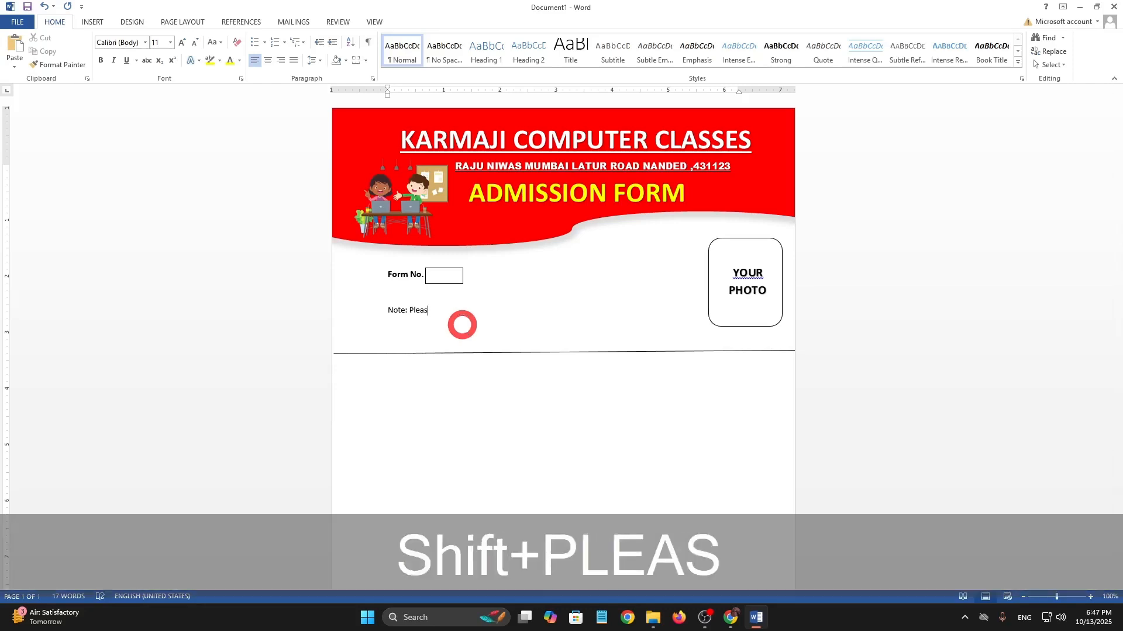
pyautogui.write('e Fill ')
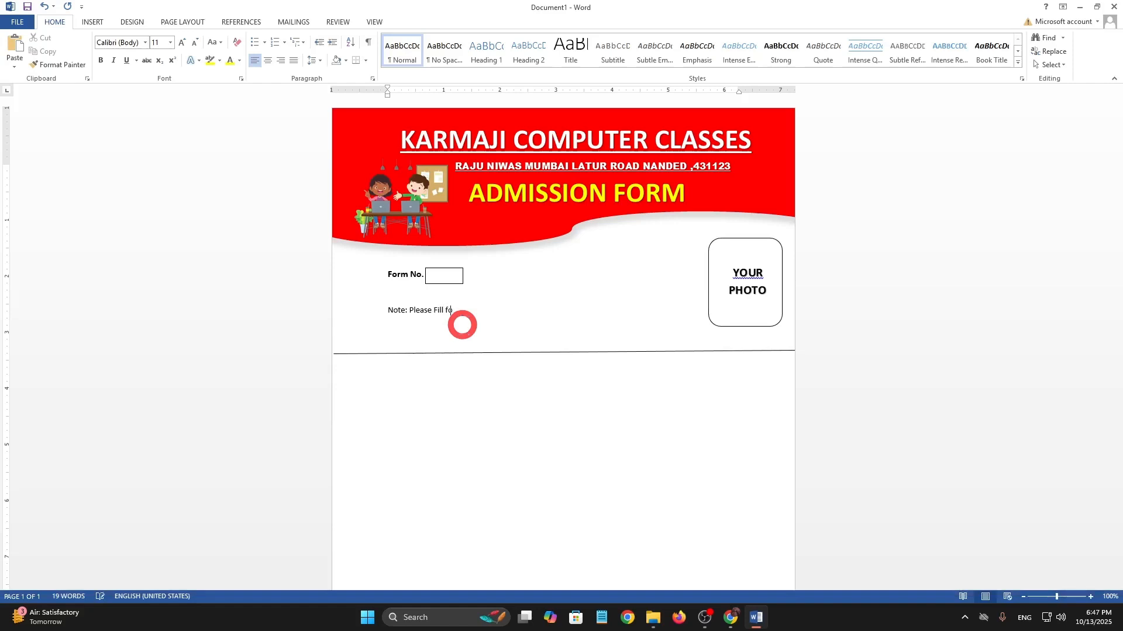
pyautogui.write('All')
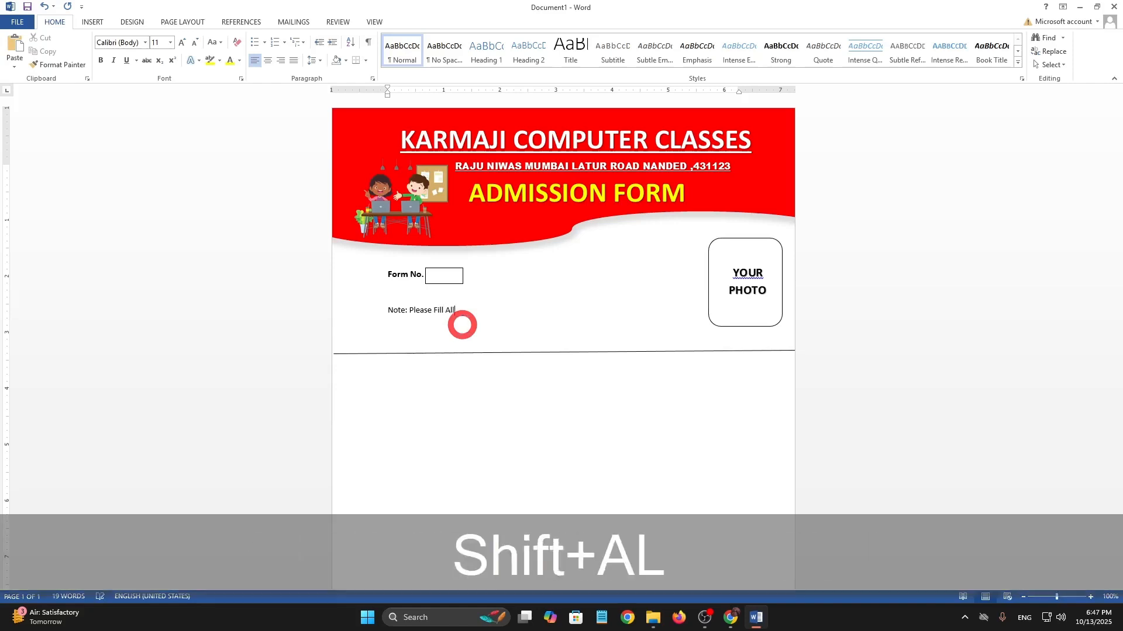
pyautogui.write(' Form ')
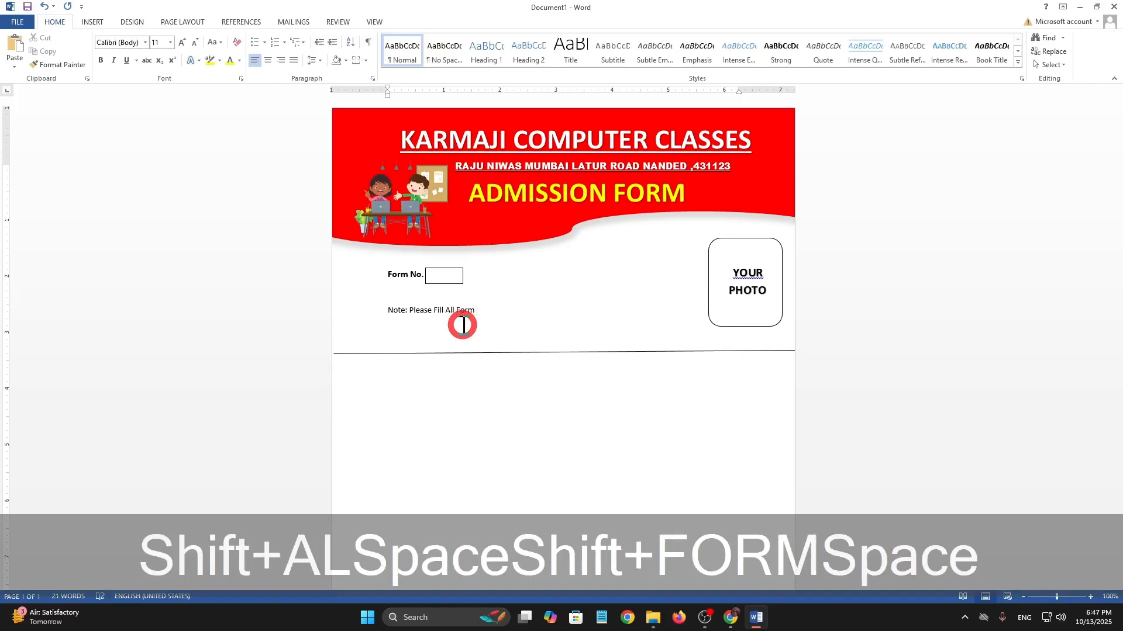
pyautogui.write('In ')
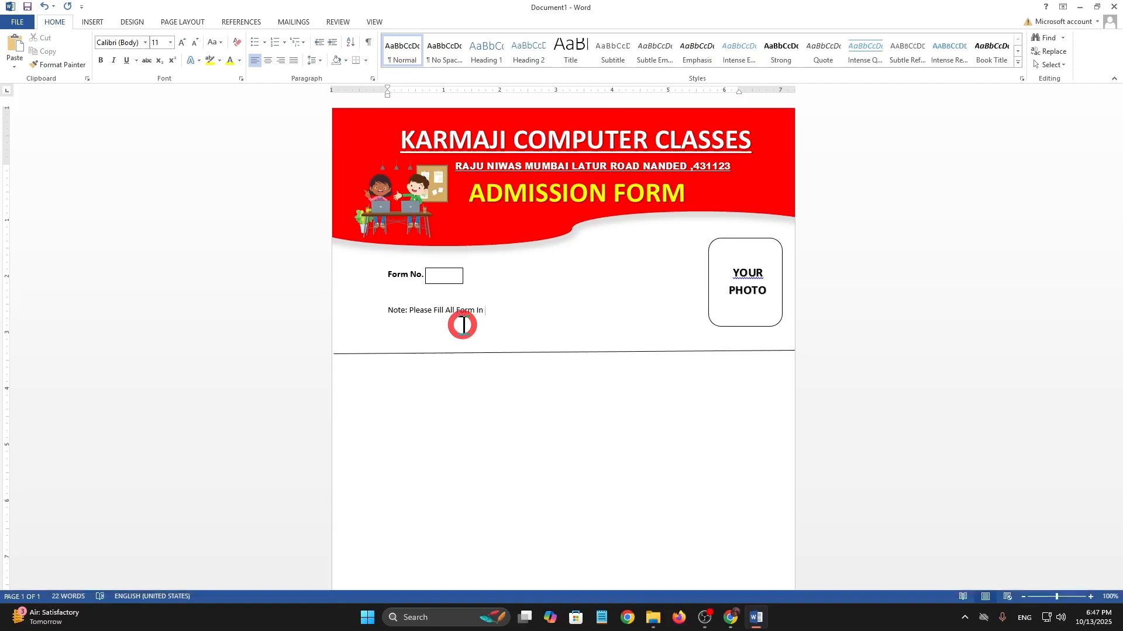
pyautogui.write('Blue')
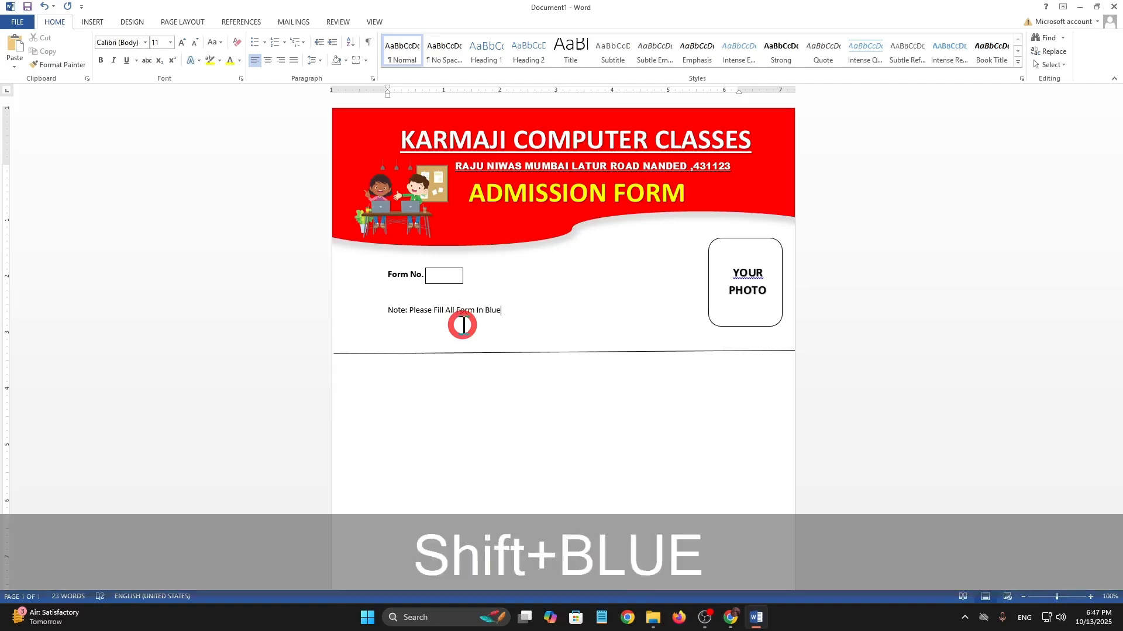
pyautogui.write('/Bla')
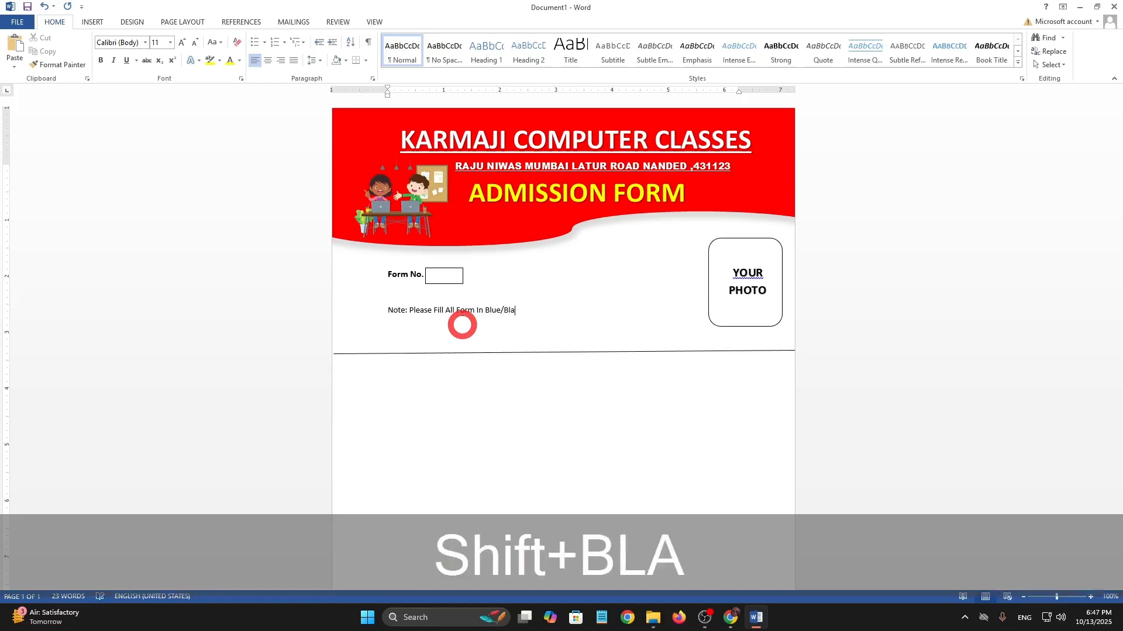
pyautogui.write('ck Pen')
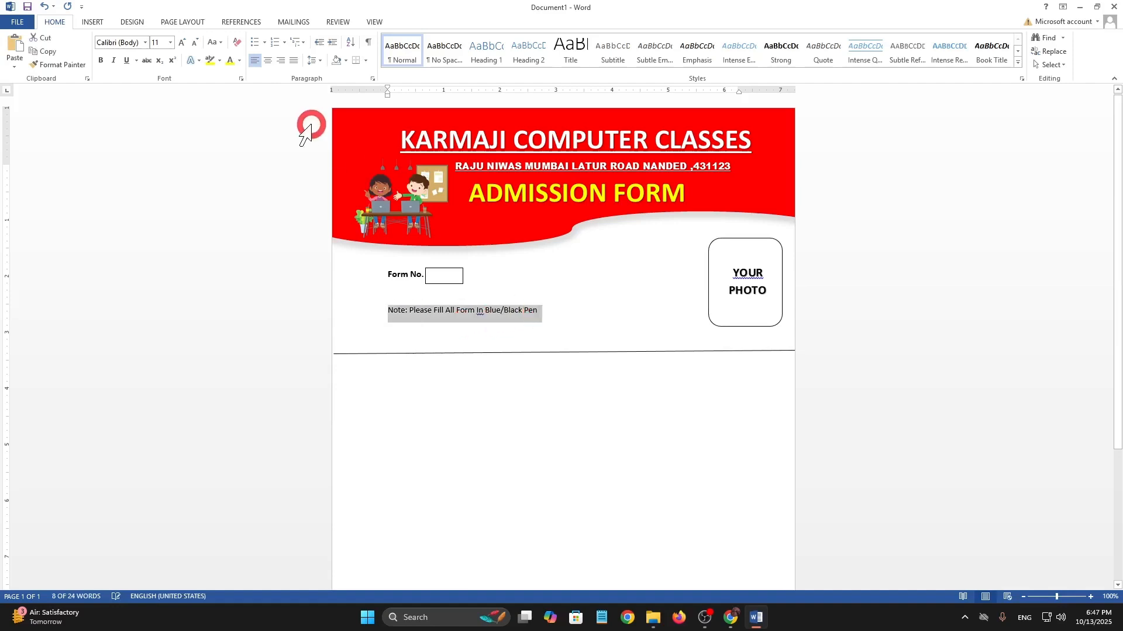
# Format the word "Note" as bold 18 pt text
pyautogui.click(583, 311)
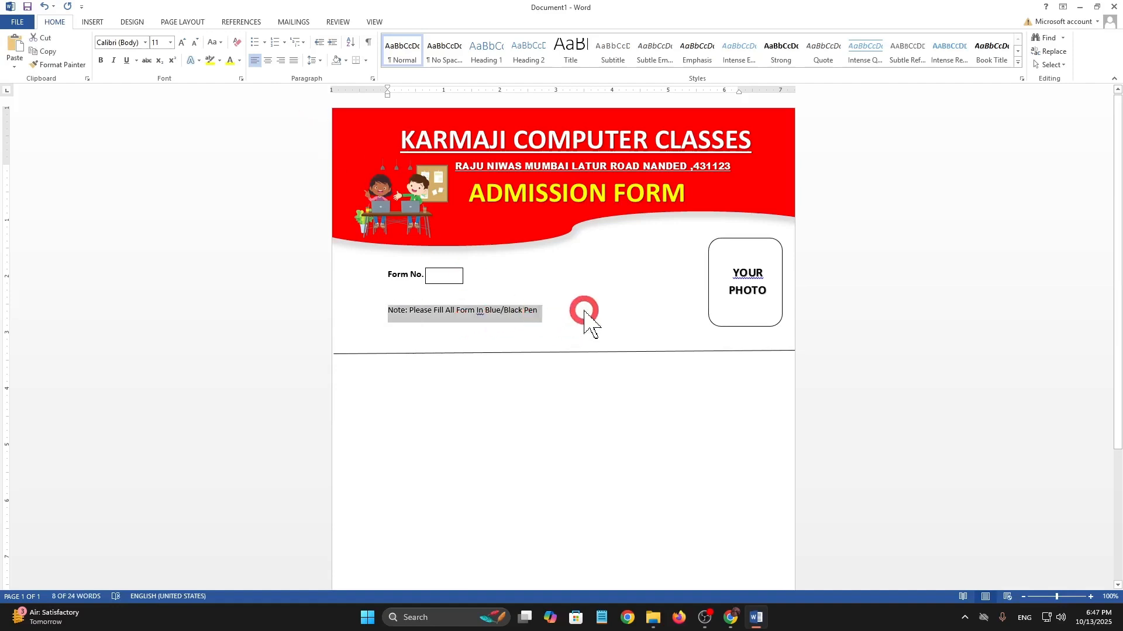
pyautogui.doubleClick(401, 310)
pyautogui.click(170, 42)
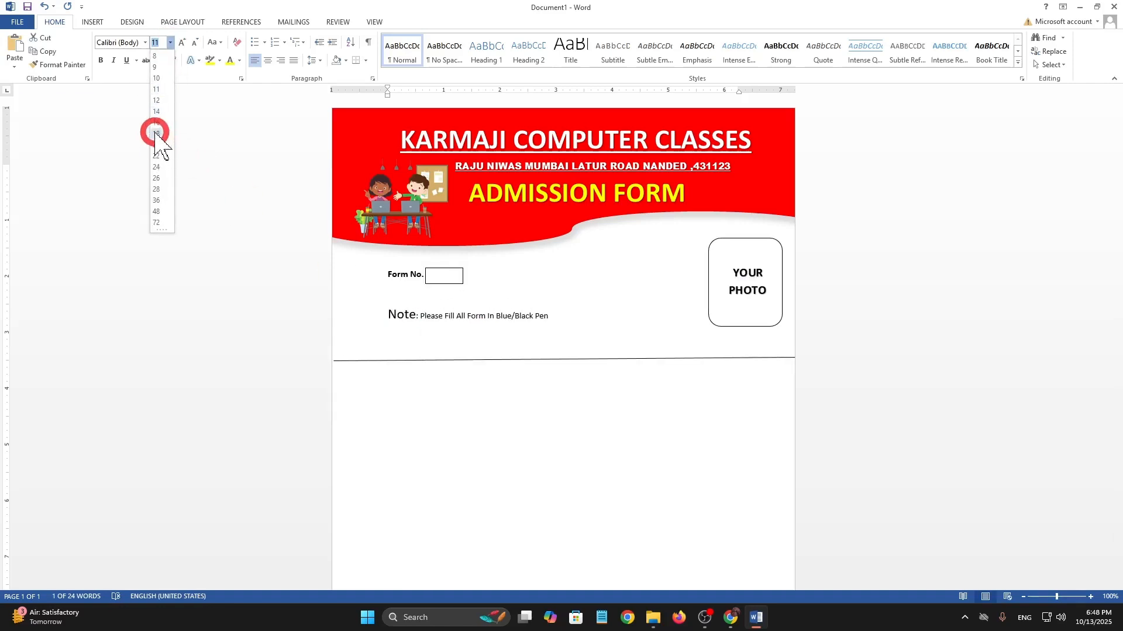
pyautogui.click(156, 133)
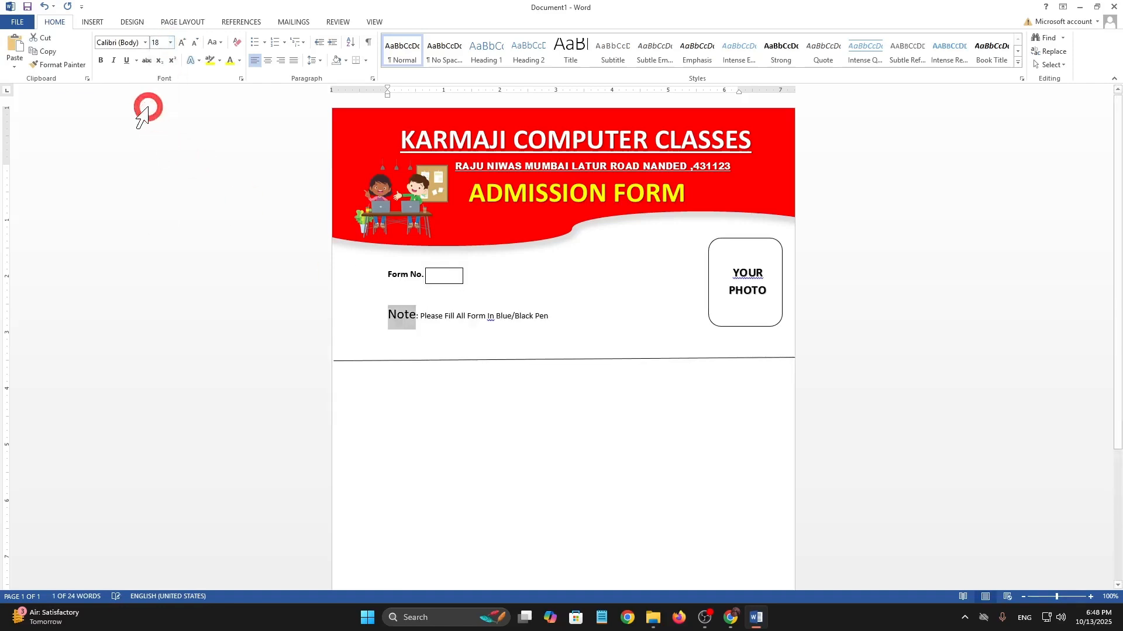
pyautogui.click(101, 60)
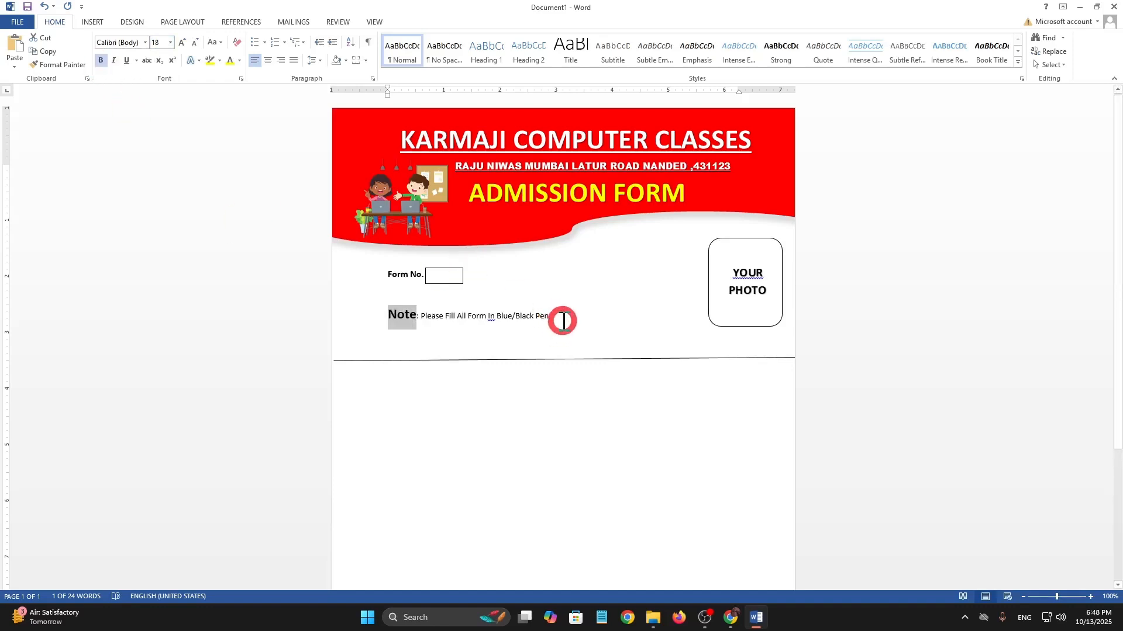
# Center the note line and make its instruction text bold
pyautogui.tripleClick(547, 314)
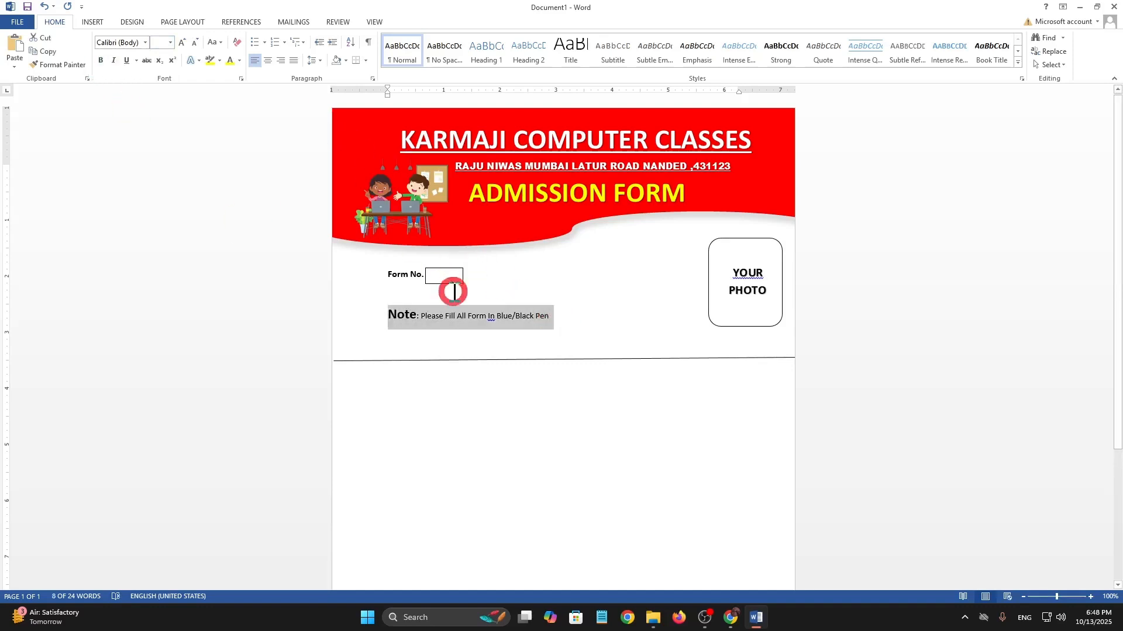
pyautogui.click(269, 62)
pyautogui.click(546, 316)
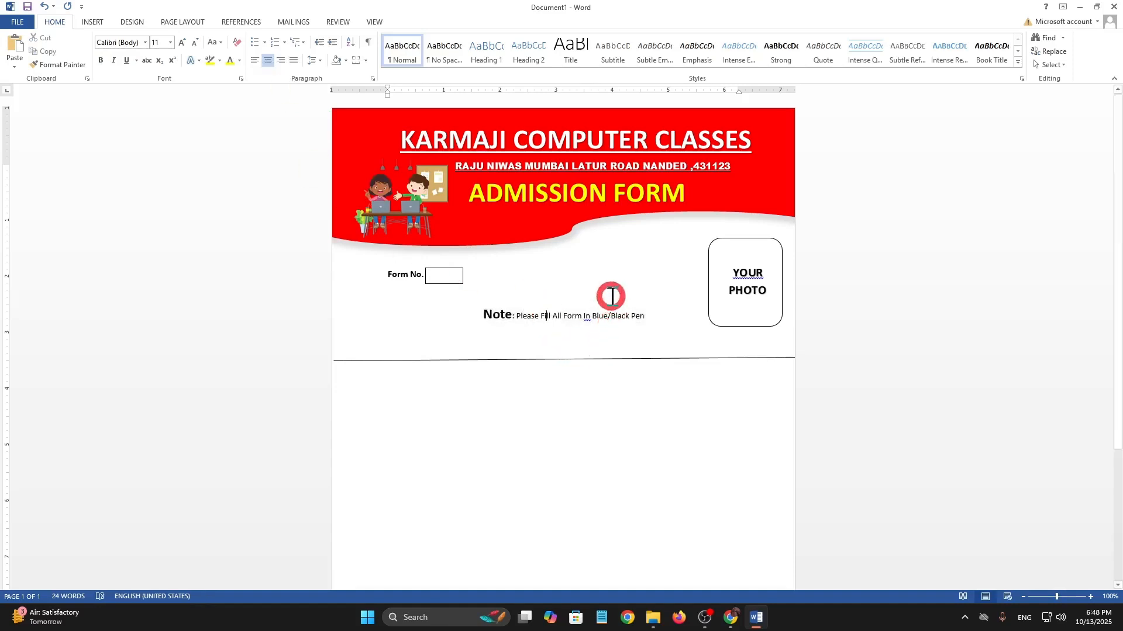
pyautogui.moveTo(643, 326); pyautogui.dragTo(519, 316)
pyautogui.click(101, 60)
pyautogui.click(577, 243)
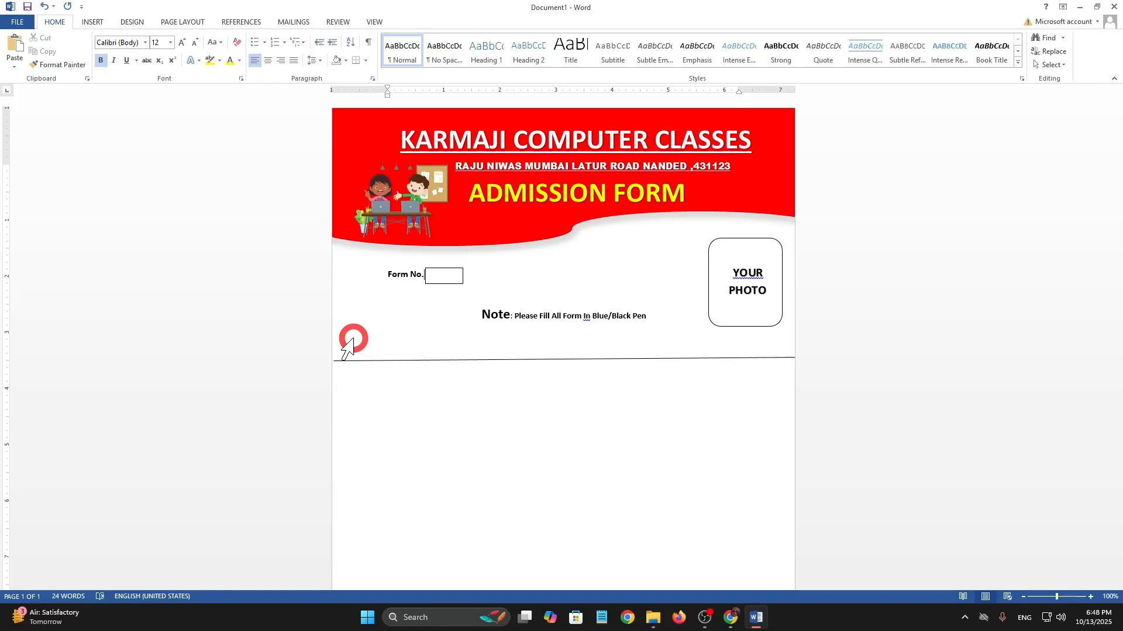
# Type "To," and "The Principal" on two lines below the note
pyautogui.click(358, 333)
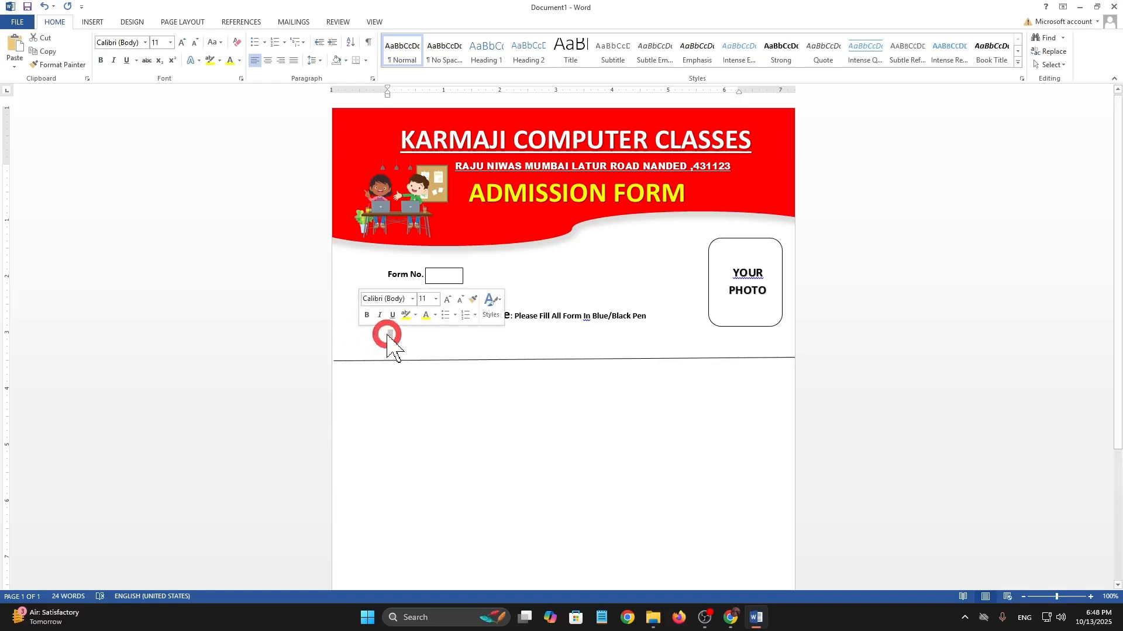
pyautogui.click(465, 351)
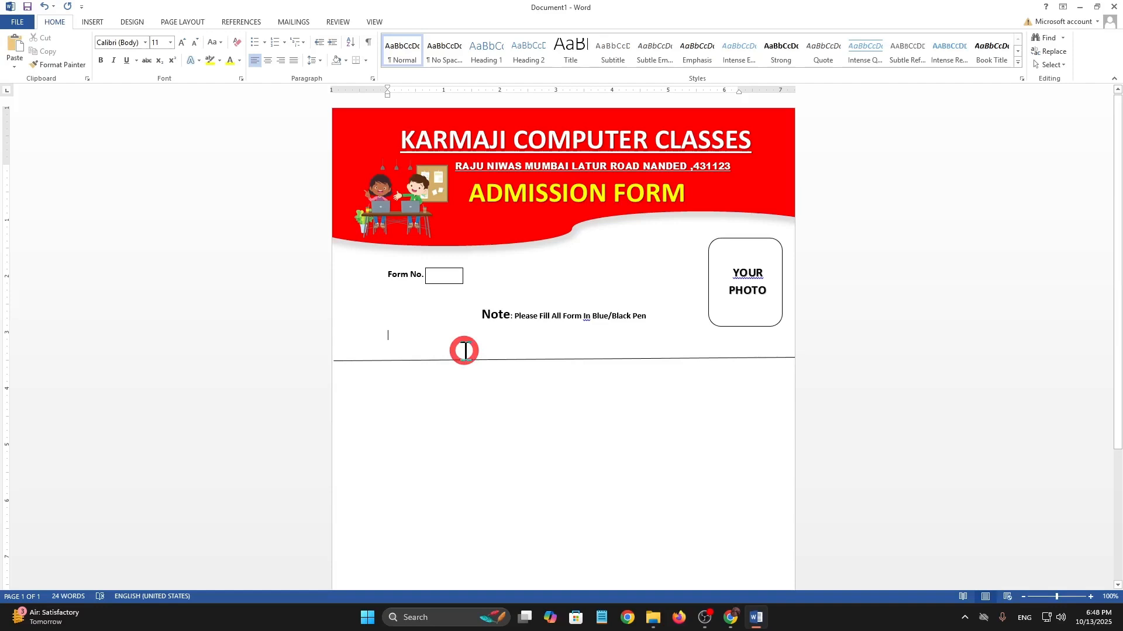
pyautogui.write('To')
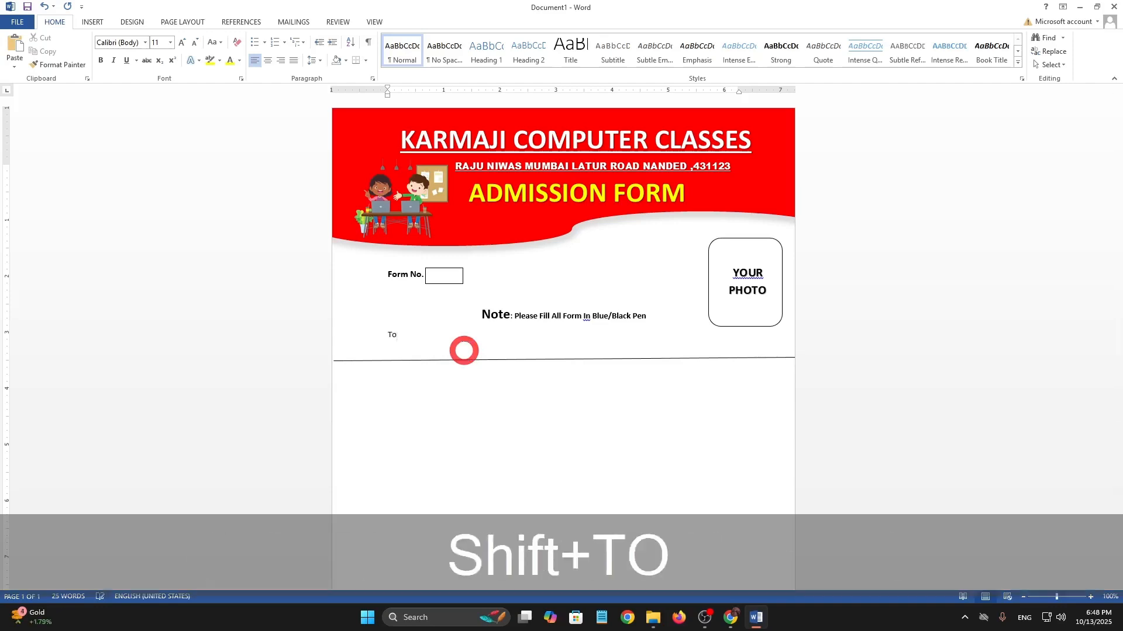
pyautogui.write(',')
pyautogui.press('Return')
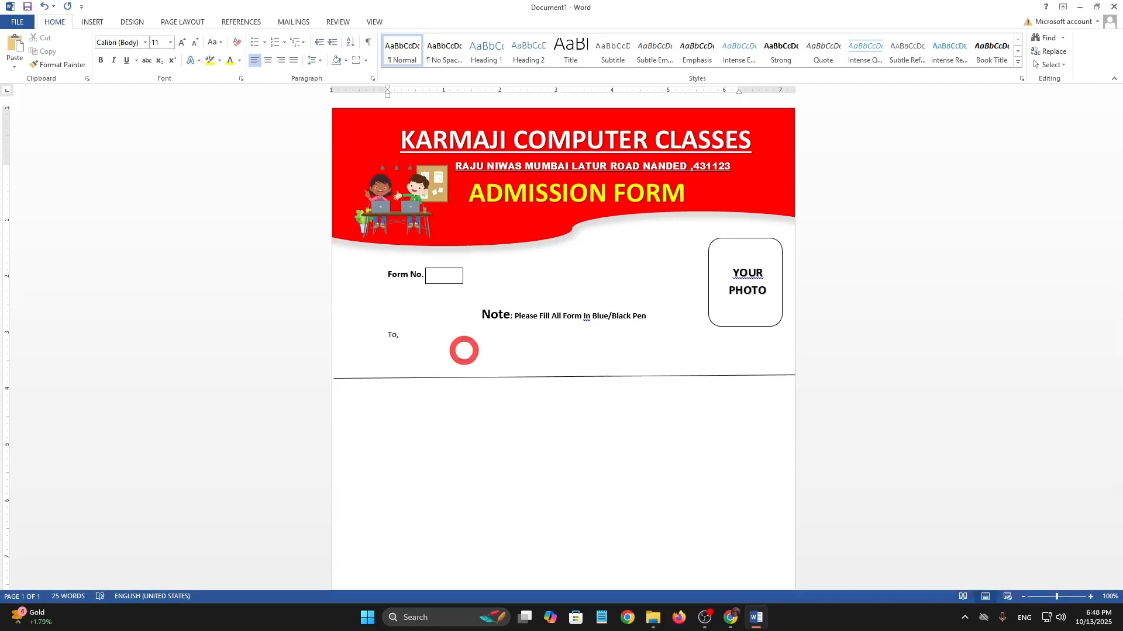
pyautogui.write('The ')
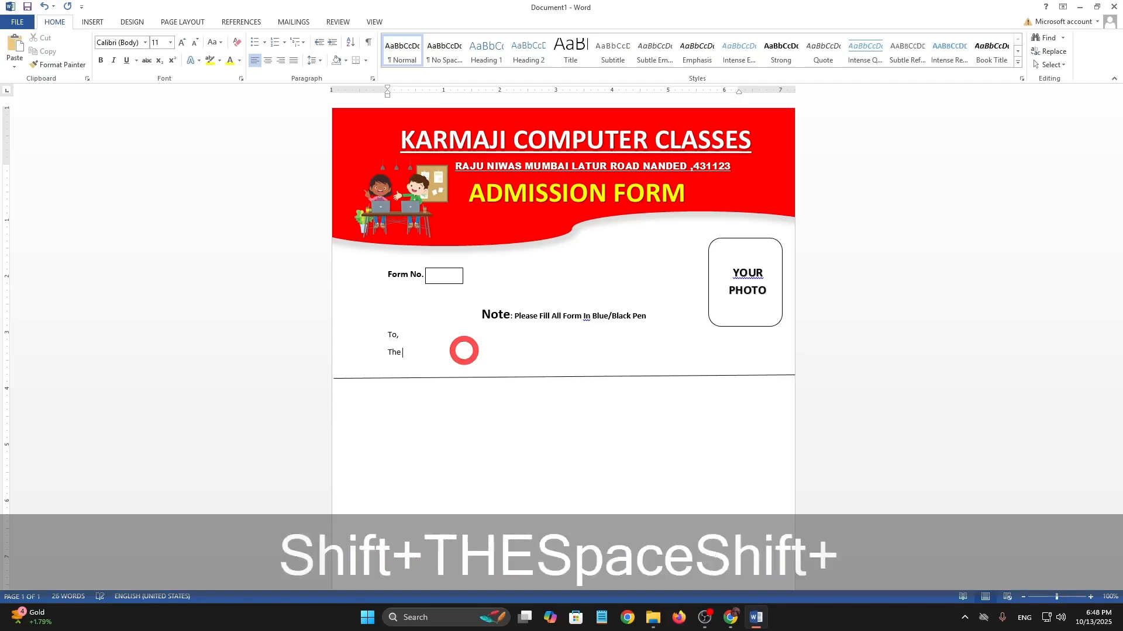
pyautogui.write('Pri')
pyautogui.press('BackSpace')
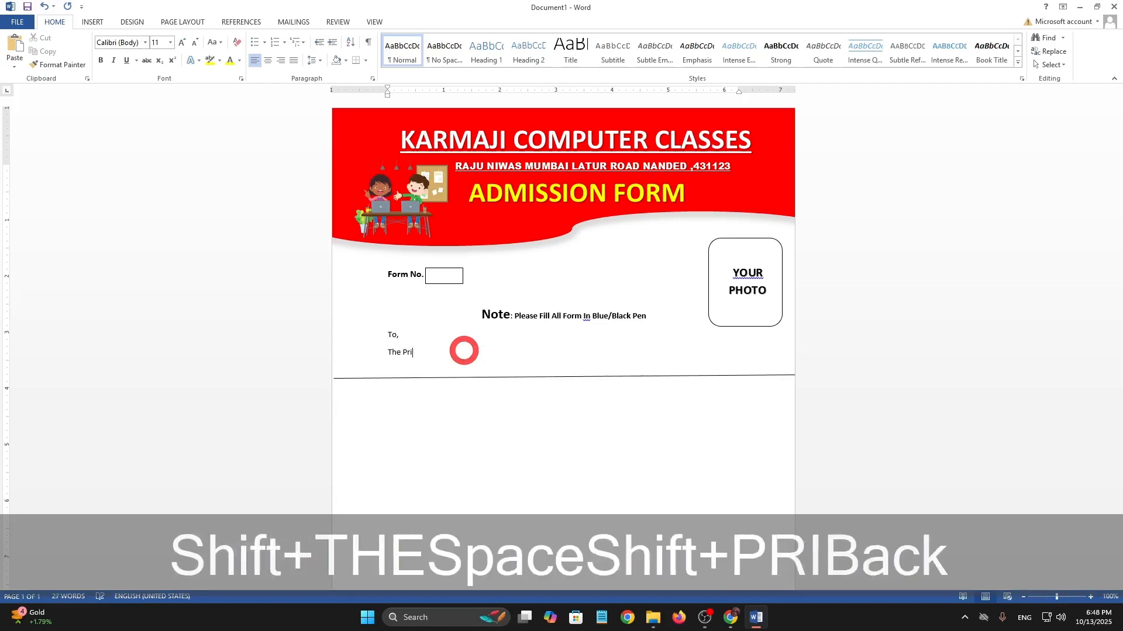
pyautogui.write('ncipal')
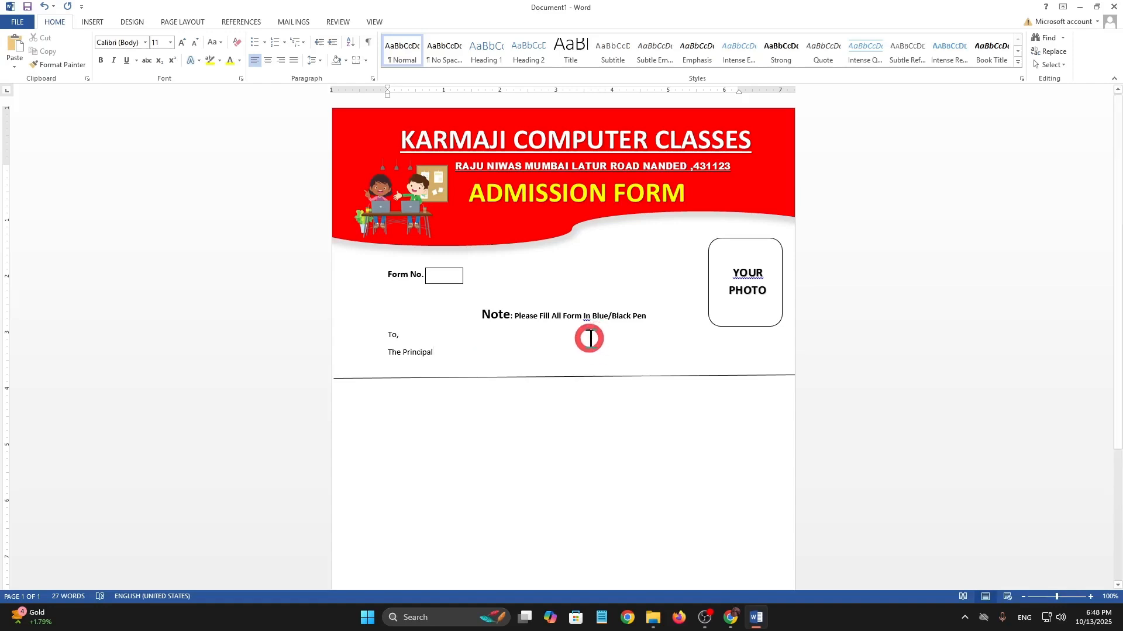
# Tab across the Principal line and type "Class/Stream" followed by a blank underline
pyautogui.press('Tab')
pyautogui.press('Tab')
pyautogui.press('Tab')
pyautogui.press('Tab')
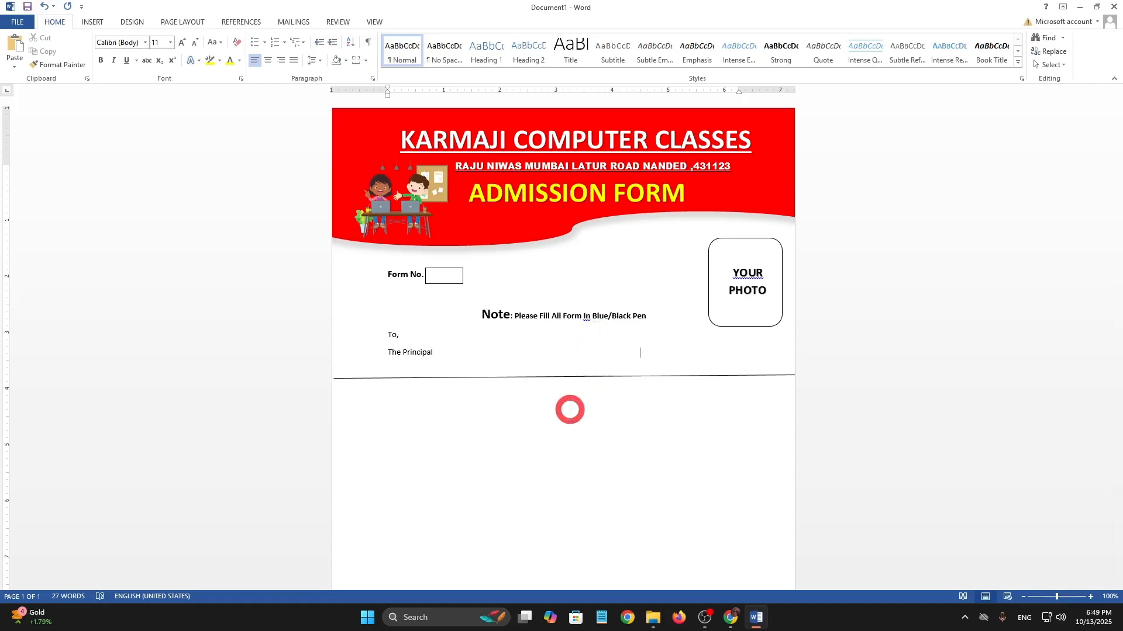
pyautogui.write('Claa')
pyautogui.press('BackSpace')
pyautogui.write('ss')
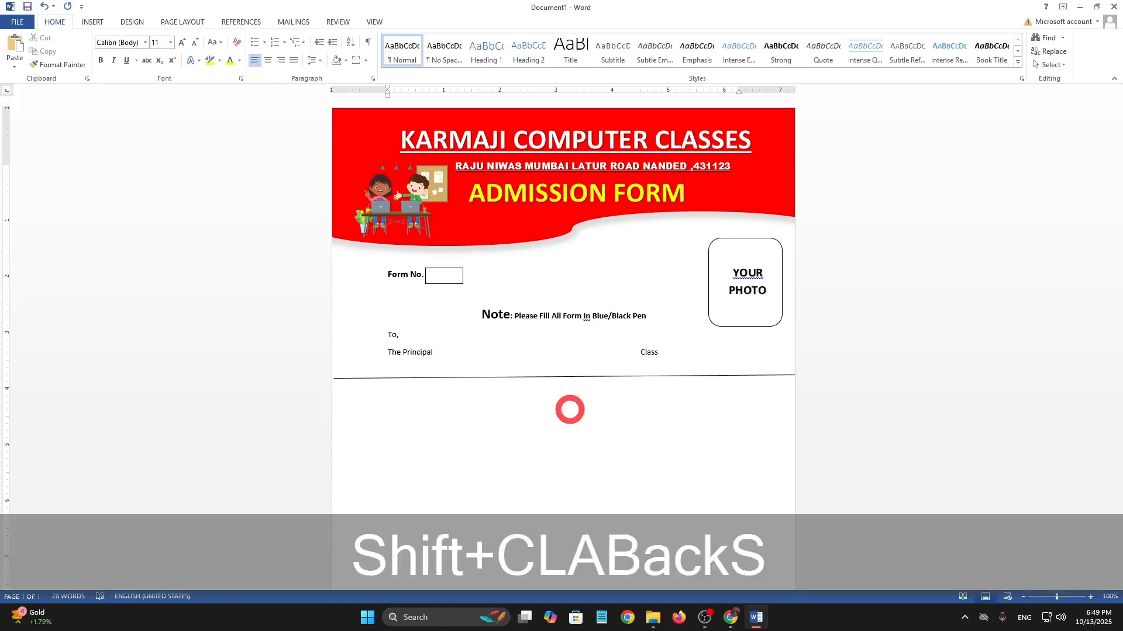
pyautogui.write('/Stream')
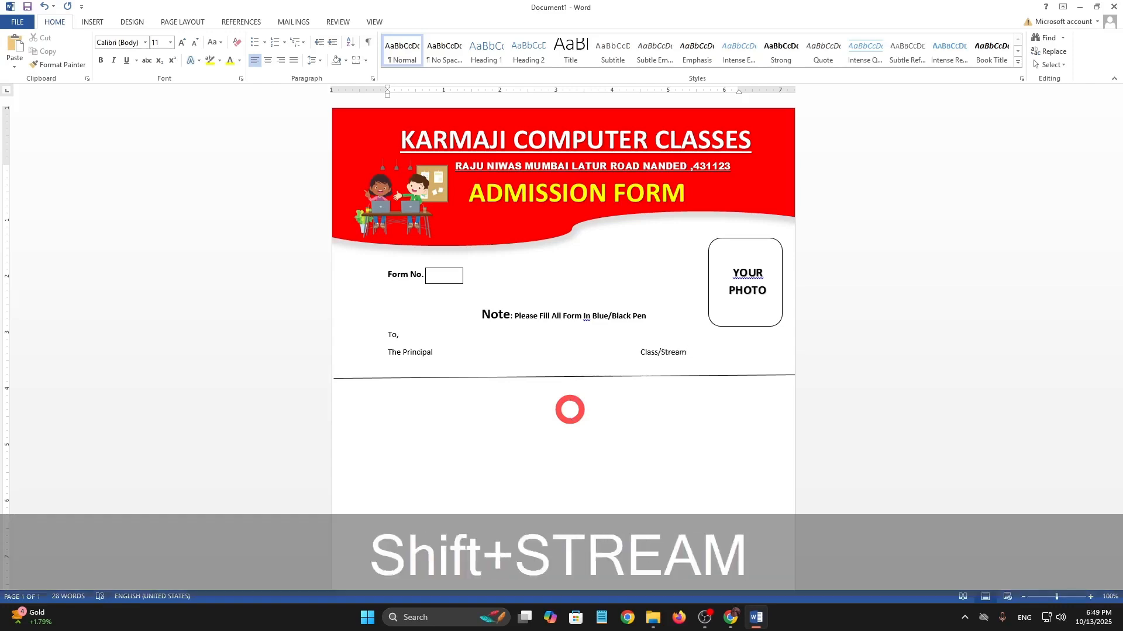
pyautogui.write('___________')
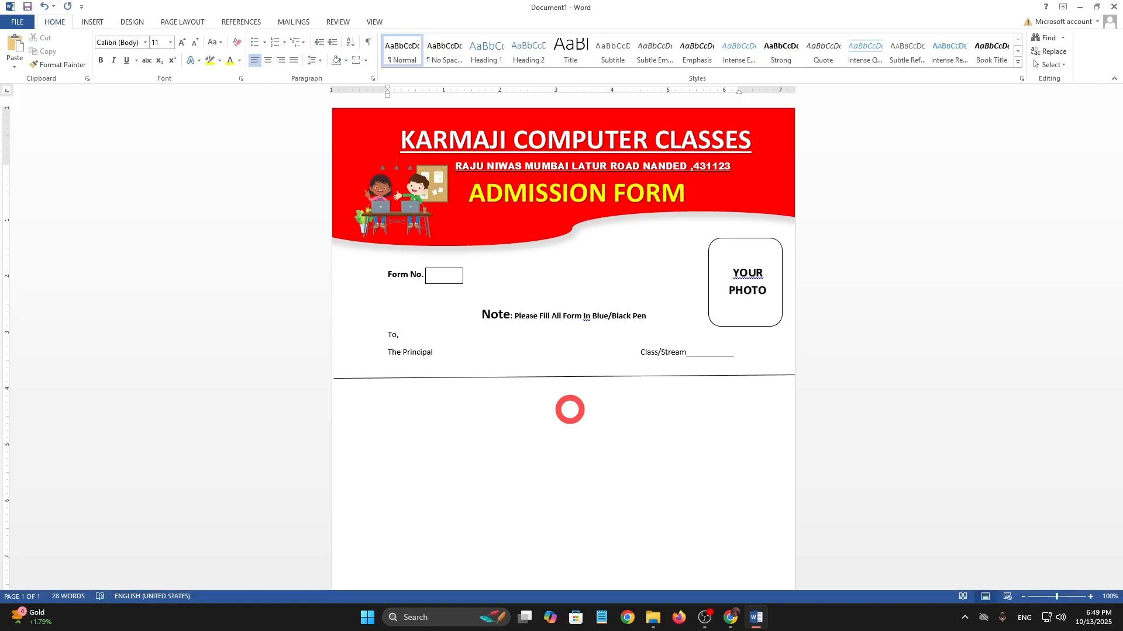
pyautogui.click(639, 352)
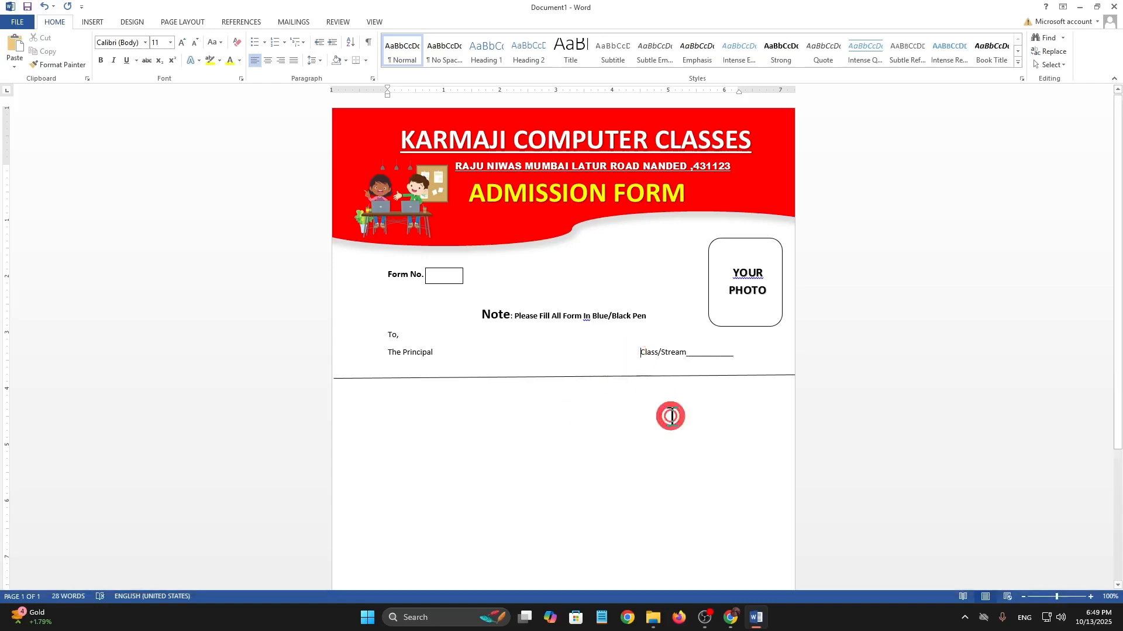
pyautogui.press('BackSpace')
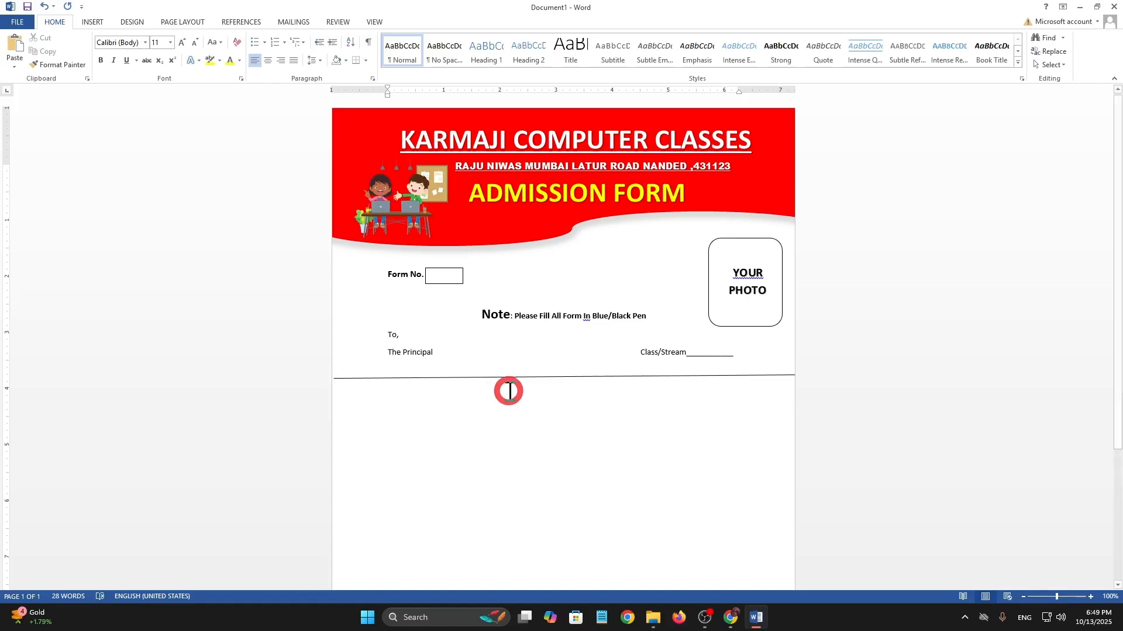
# Make the To, Principal and Class/Stream lines bold and change them to uppercase
pyautogui.moveTo(392, 346); pyautogui.dragTo(712, 353)
pyautogui.click(101, 61)
pyautogui.click(190, 61)
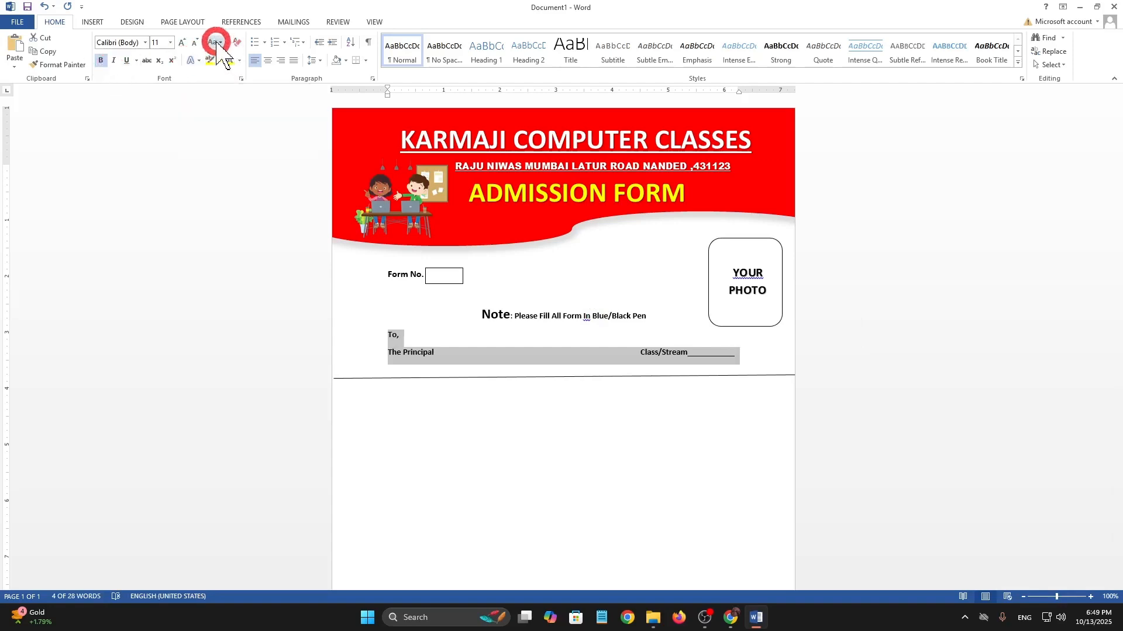
pyautogui.click(214, 42)
pyautogui.click(244, 85)
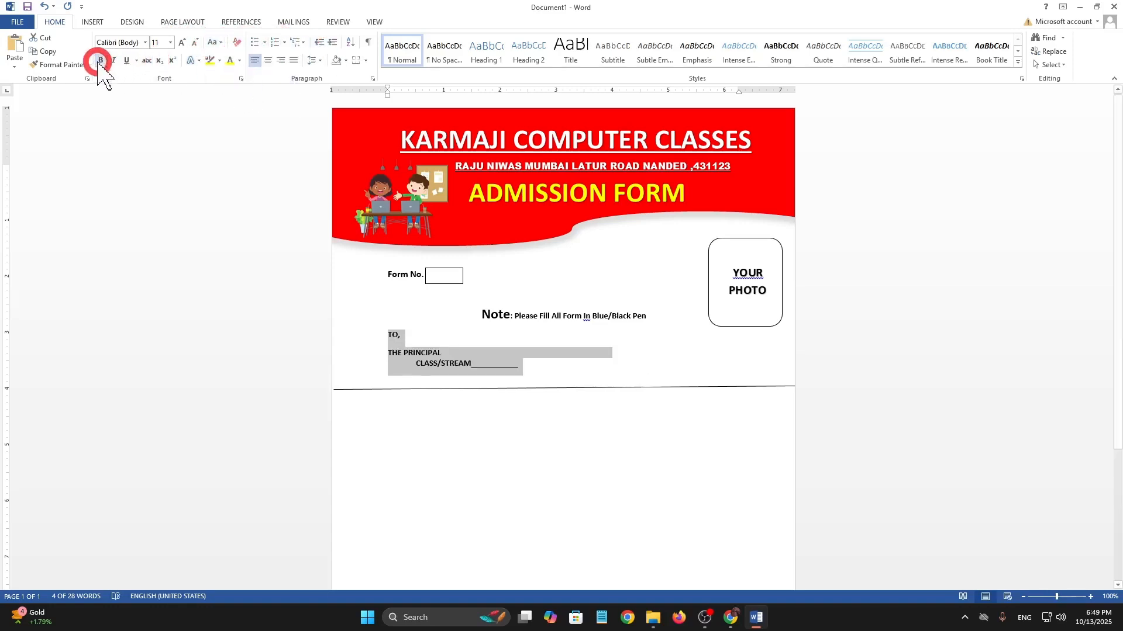
# Remove the extra tab before CLASS/STREAM and the blank line above the note
pyautogui.click(431, 367)
pyautogui.press('BackSpace')
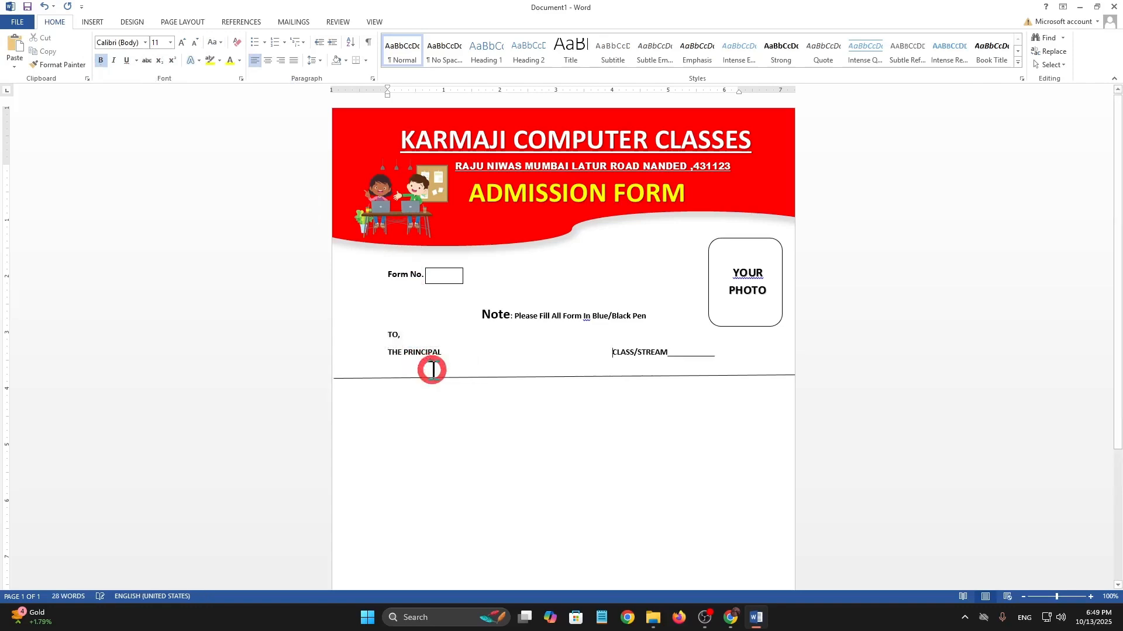
pyautogui.click(540, 297)
pyautogui.press('BackSpace')
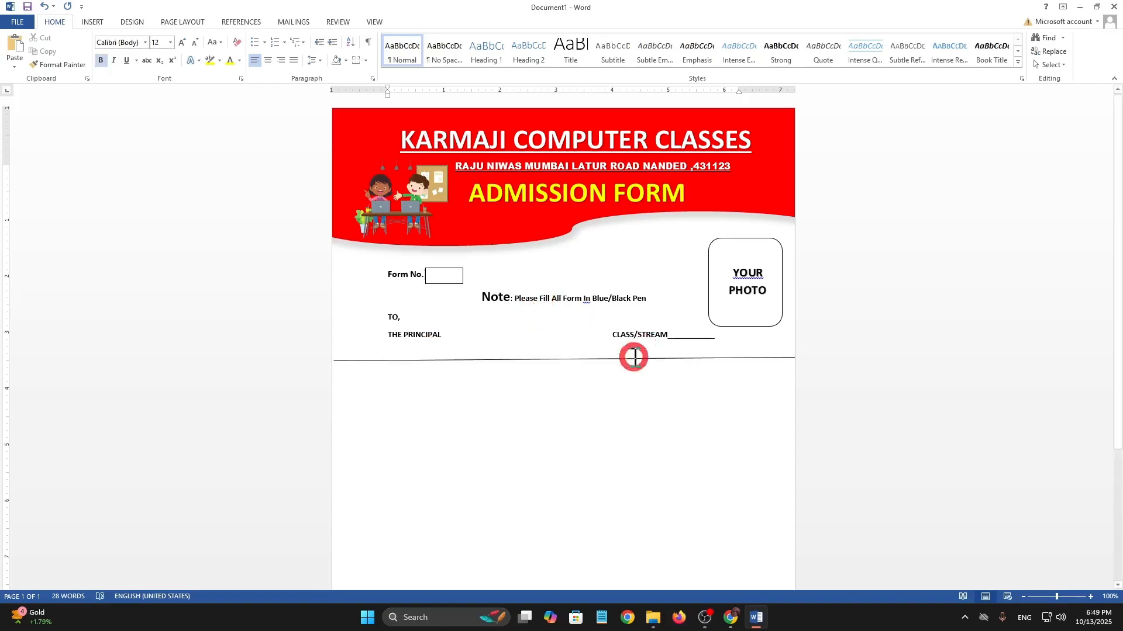
pyautogui.press('Delete')
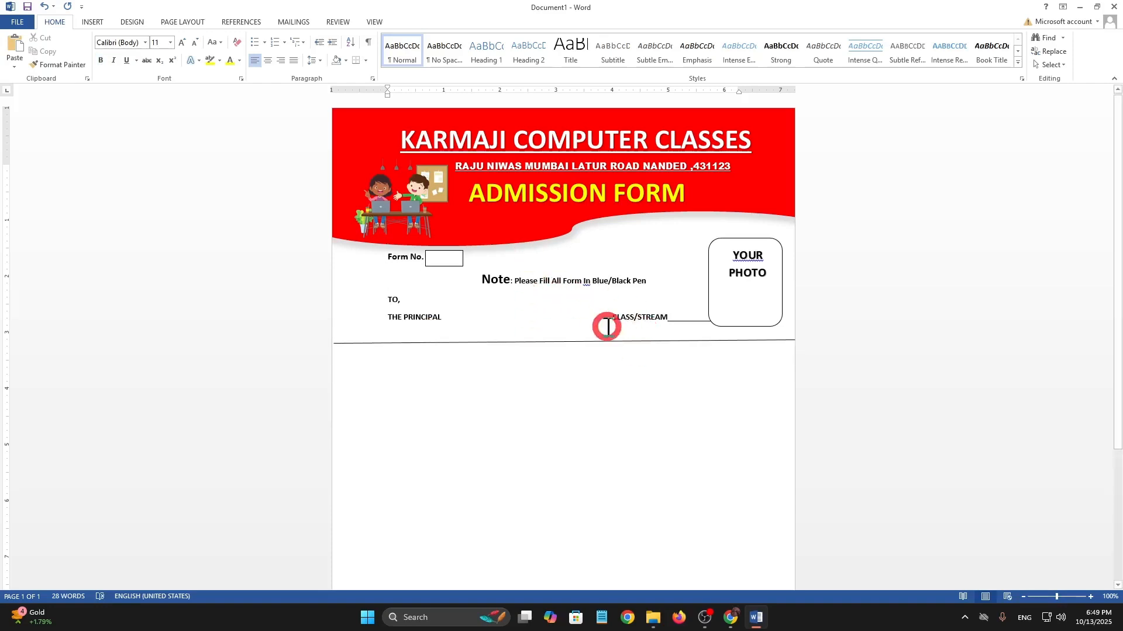
pyautogui.hotkey('ctrl', 'z')
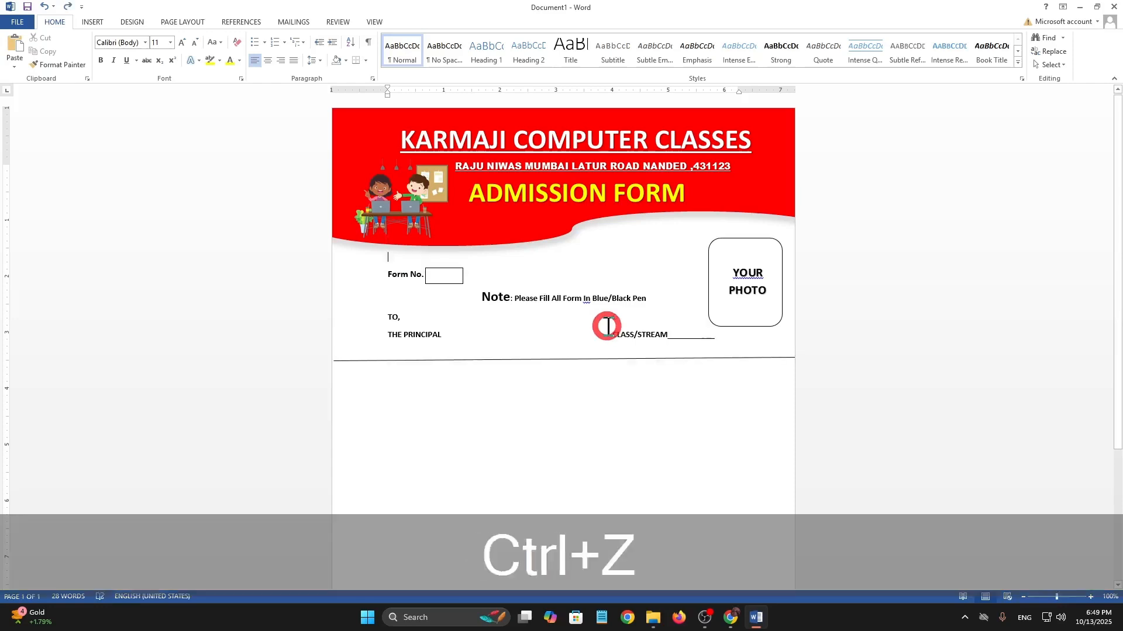
# Delete the blank line between THE PRINCIPAL line and the horizontal rule
pyautogui.click(536, 350)
pyautogui.press('BackSpace')
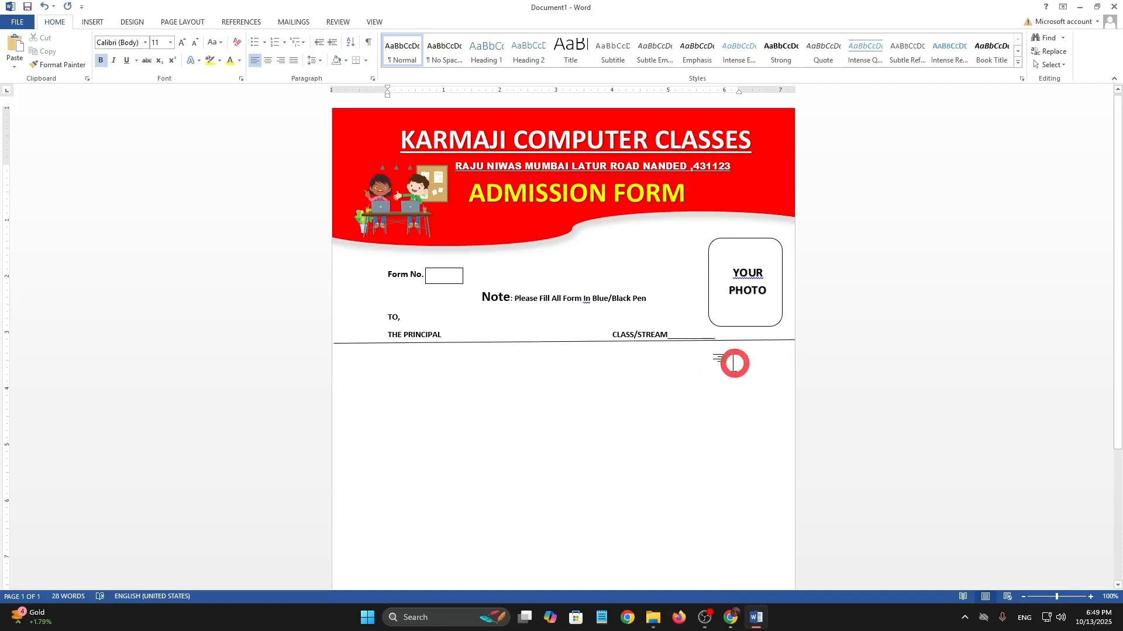
# Resize the YOUR PHOTO box slightly smaller and move it up toward the header
pyautogui.click(759, 306)
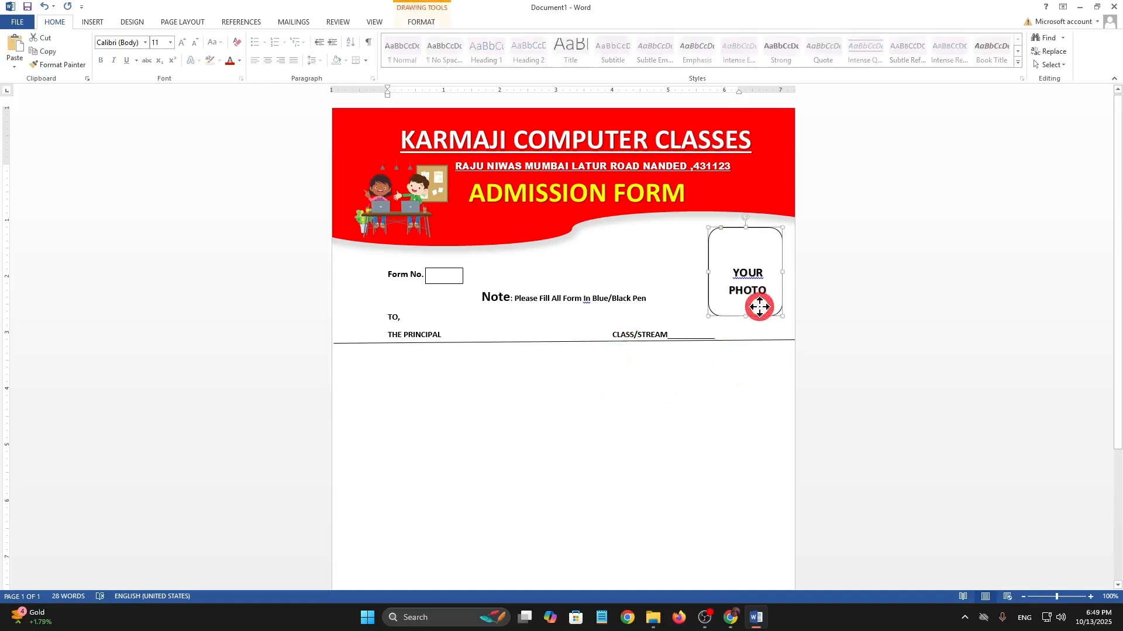
pyautogui.moveTo(781, 314); pyautogui.dragTo(778, 310)
pyautogui.moveTo(752, 254); pyautogui.dragTo(755, 246)
pyautogui.click(754, 275)
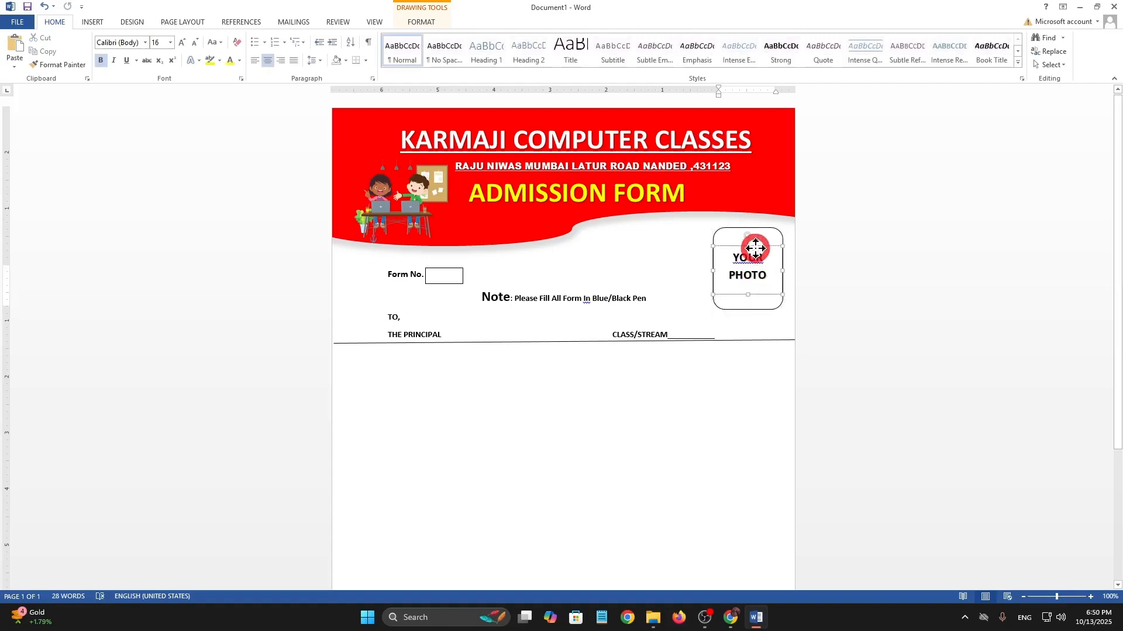
pyautogui.click(763, 341)
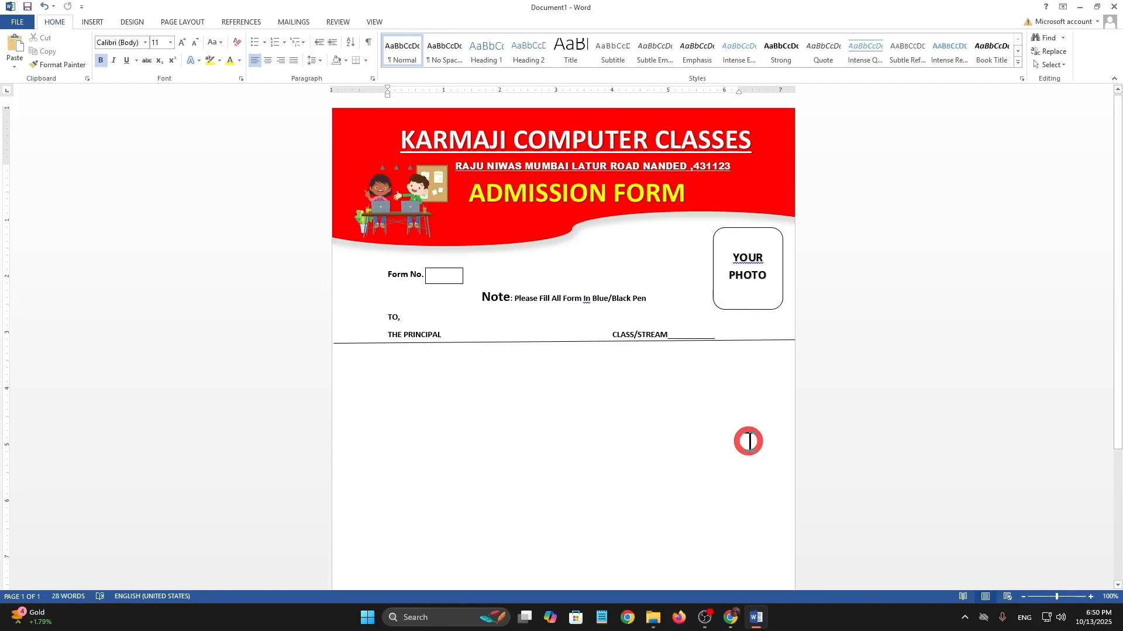
# Below the rule, type the field labels Student name, Father's name, Mother's name, Gender, Dob, Adhar number, Address, City, State, Pin code, Caste, Sub caste on separate lines
pyautogui.scroll(-3, 749, 441)
pyautogui.scroll(3, 684, 353)
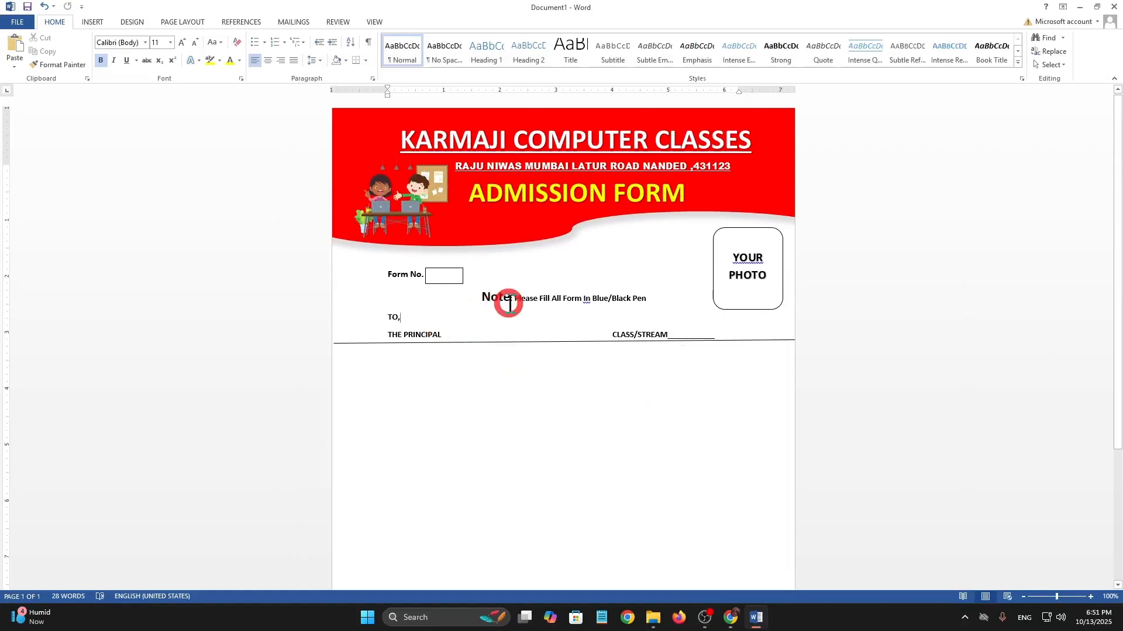
pyautogui.scroll(-1, 459, 389)
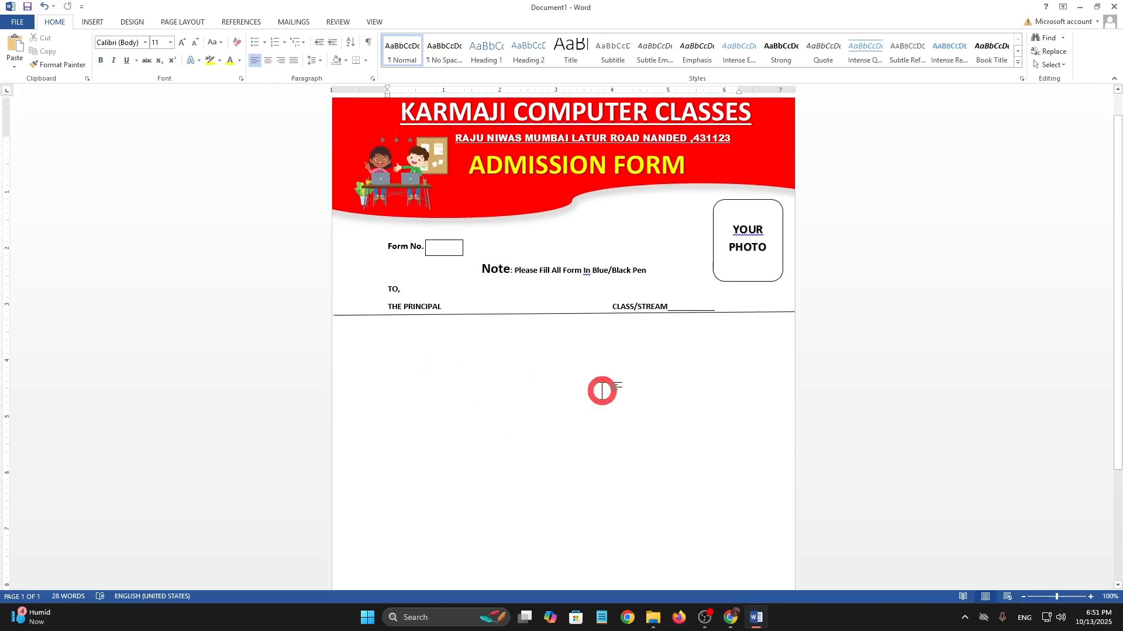
pyautogui.write('S')
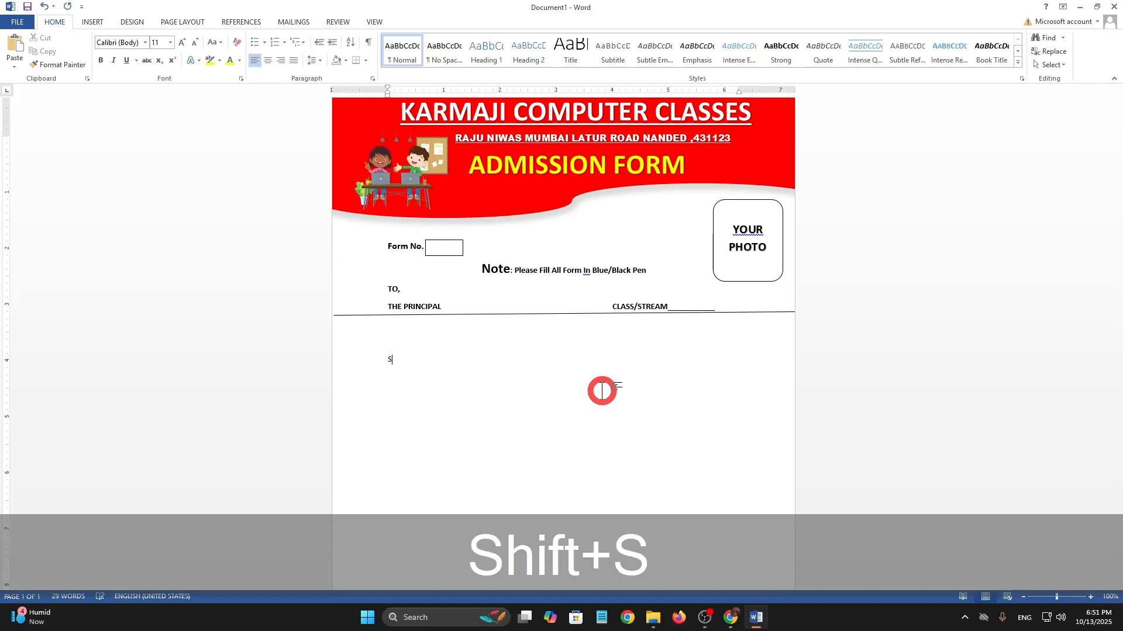
pyautogui.write('tudent ')
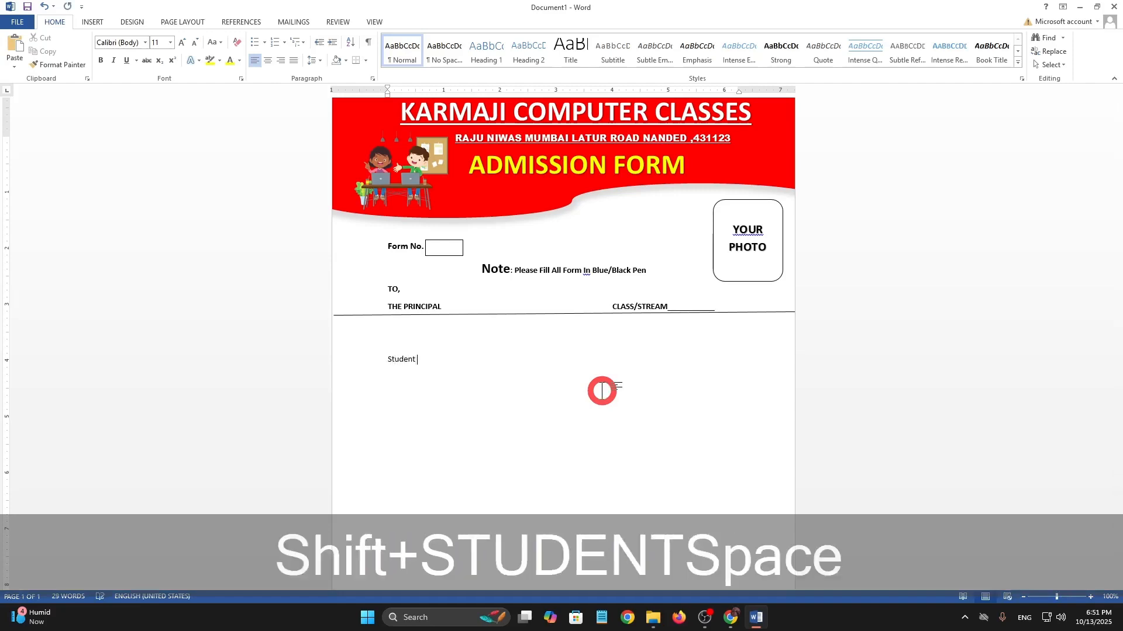
pyautogui.write('name')
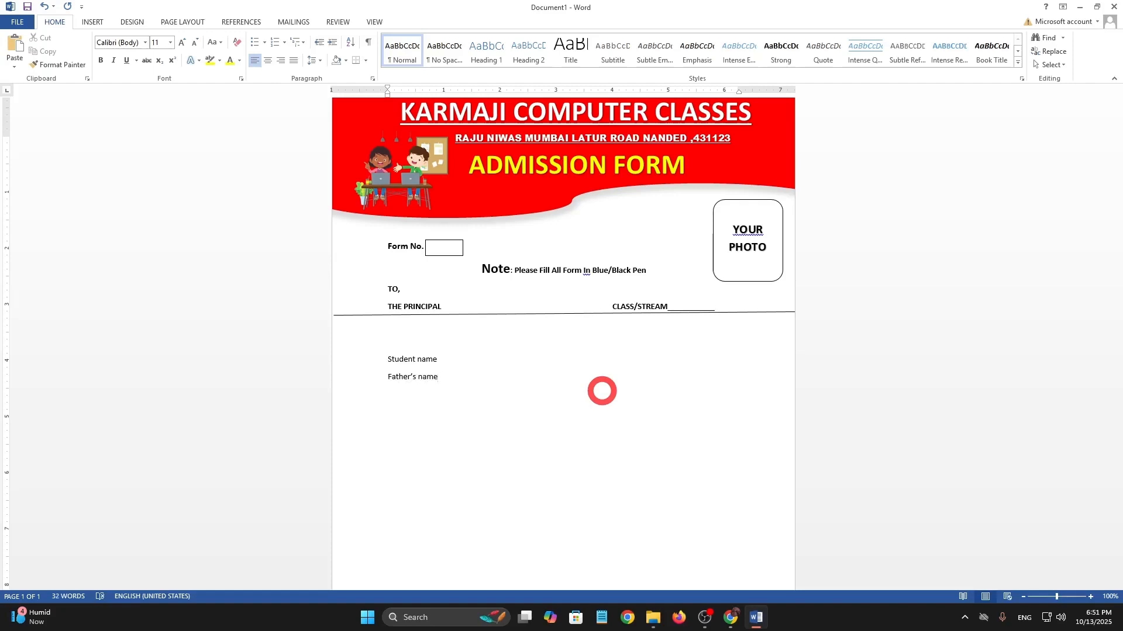
pyautogui.click(704, 617)
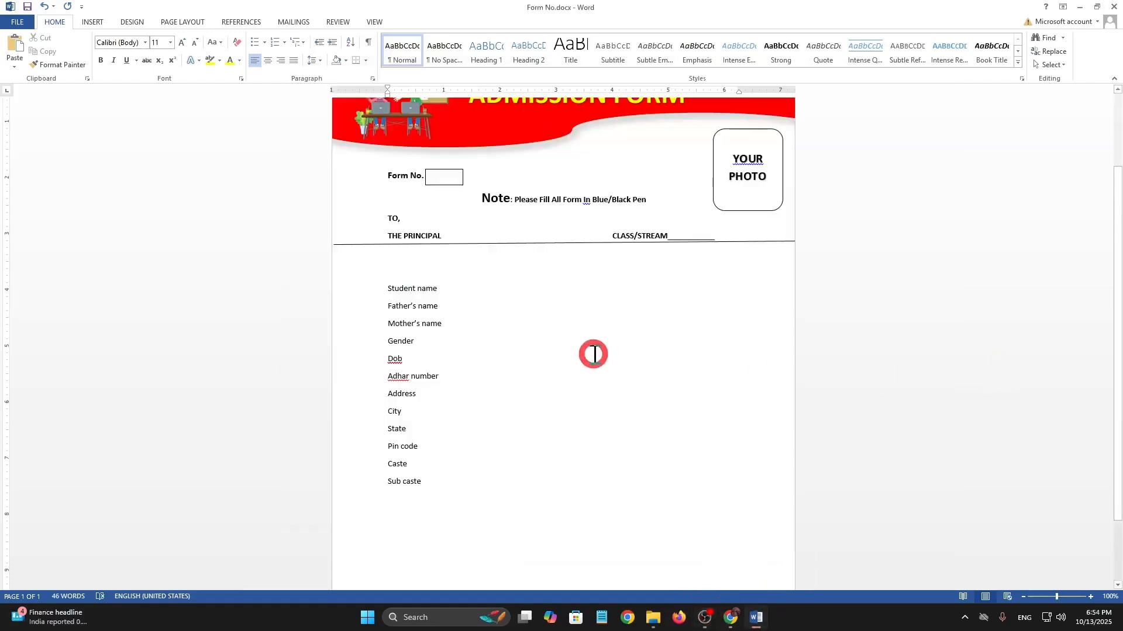
# Select all the field labels and set their font size to 12
pyautogui.click(389, 289)
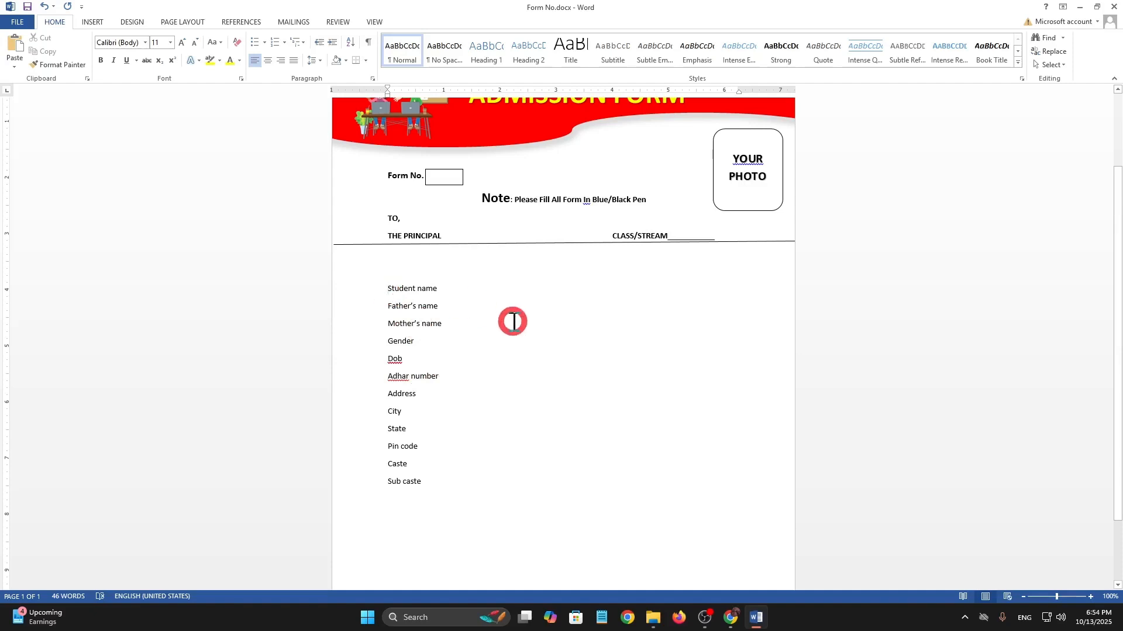
pyautogui.moveTo(384, 291); pyautogui.dragTo(433, 483)
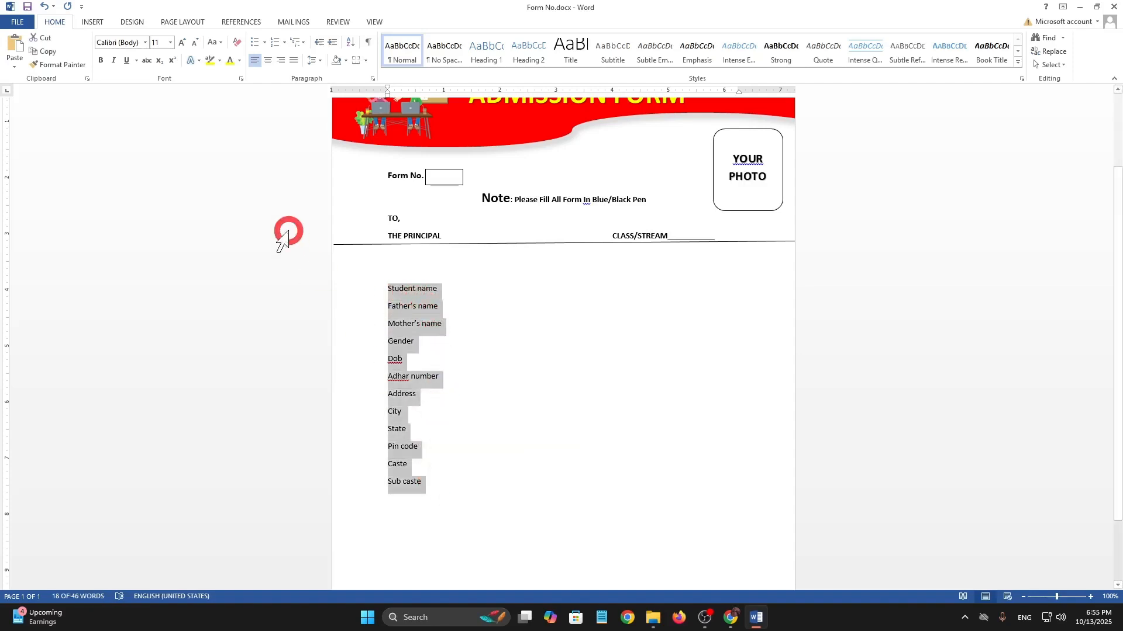
pyautogui.click(170, 43)
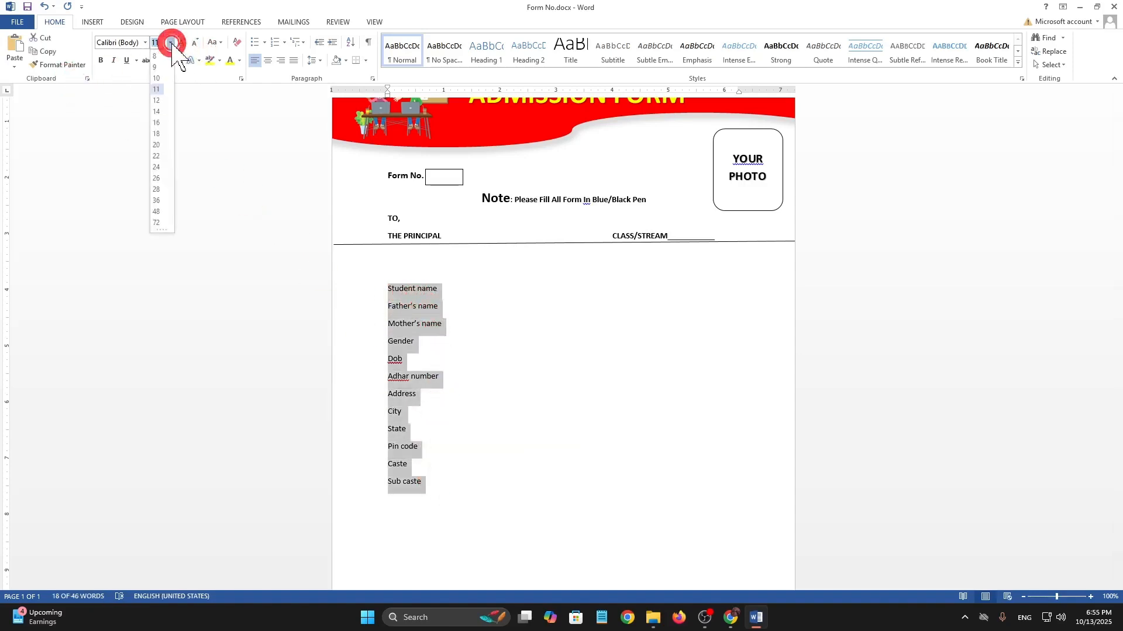
pyautogui.click(159, 100)
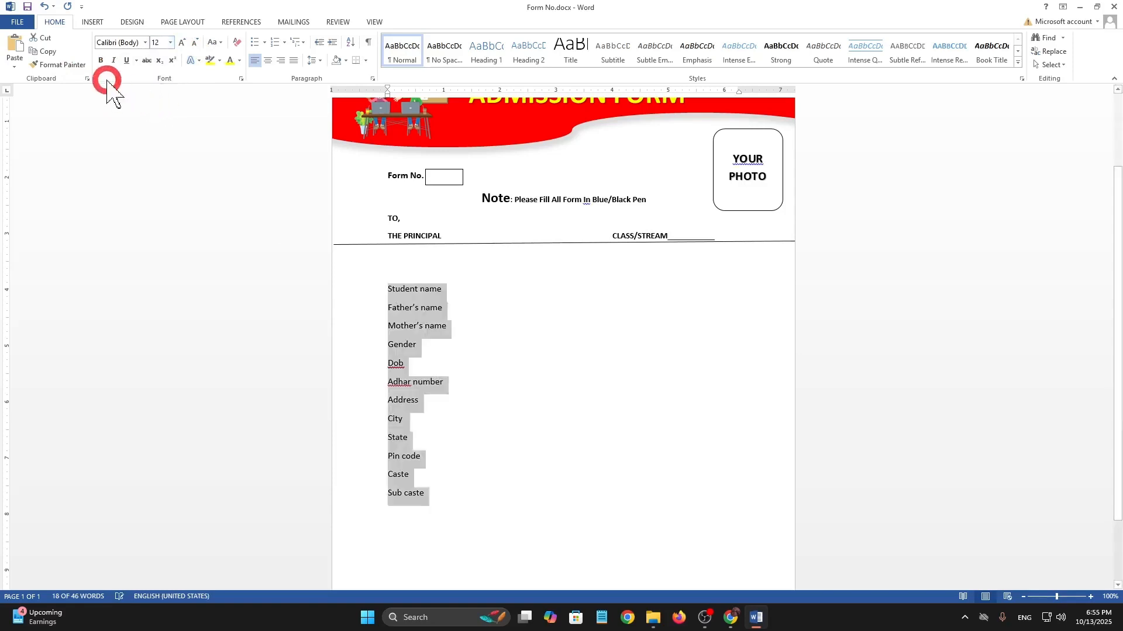
pyautogui.click(100, 61)
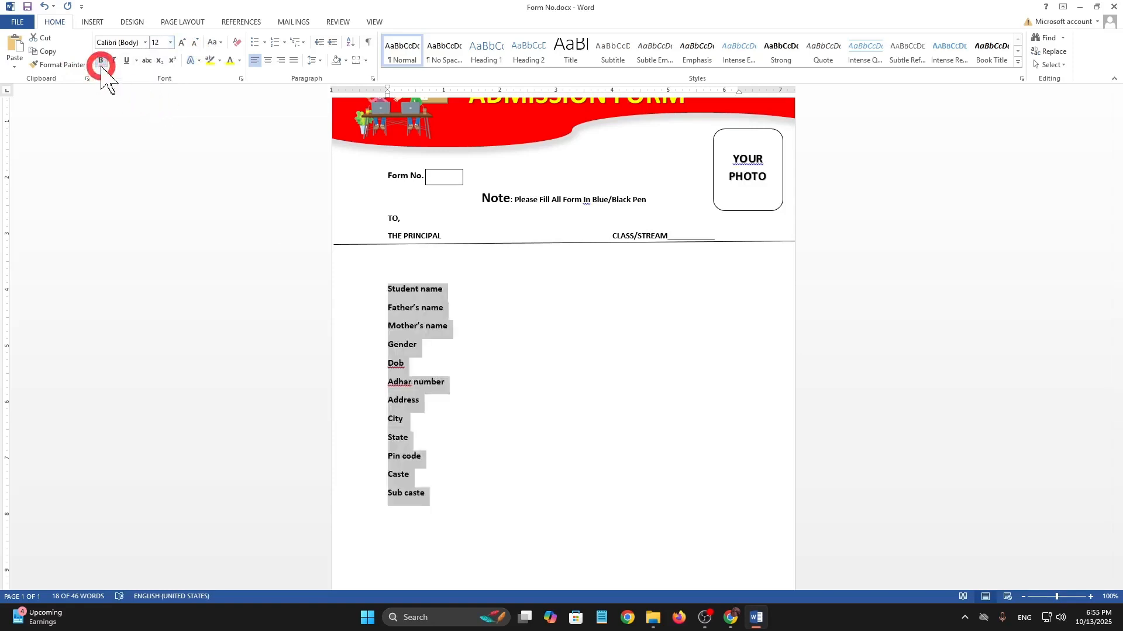
pyautogui.click(100, 61)
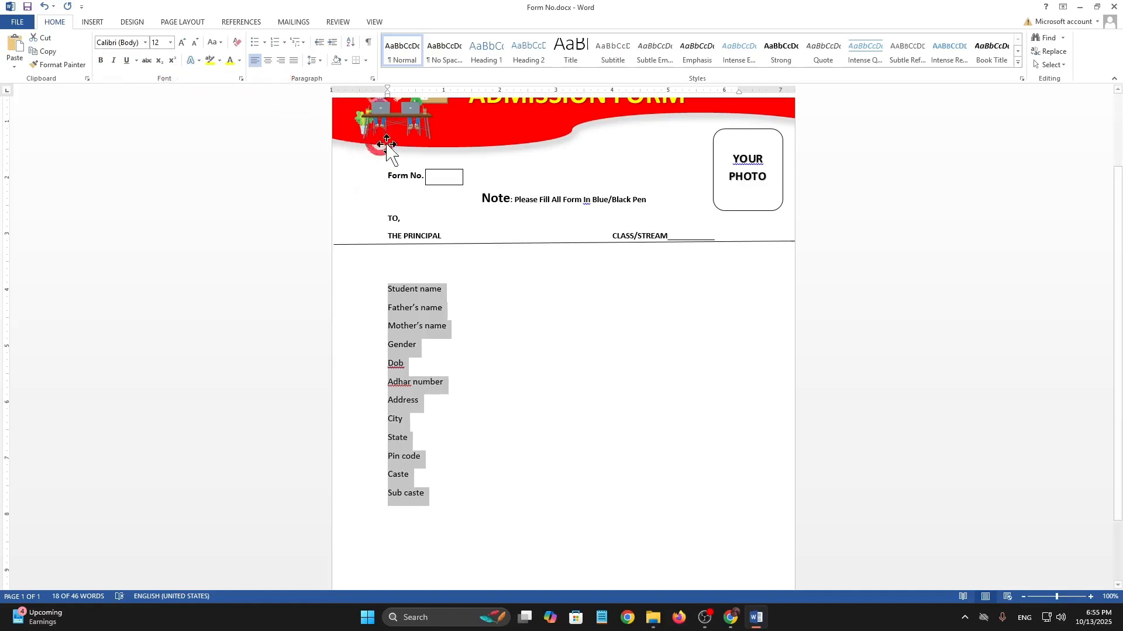
# Change the line spacing of the selected field labels
pyautogui.click(314, 61)
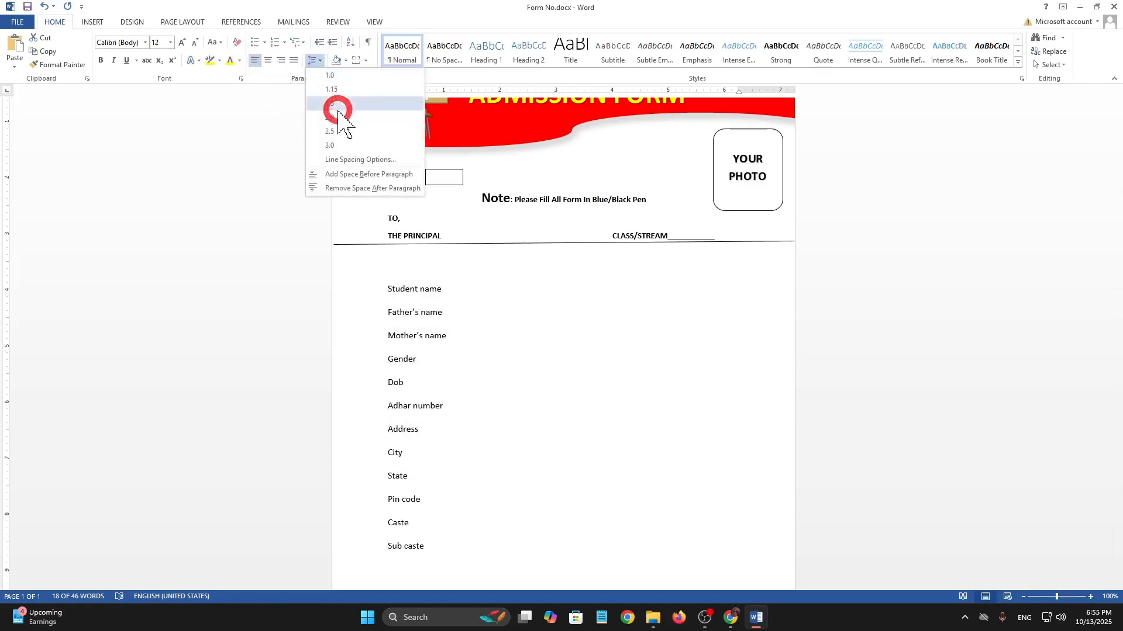
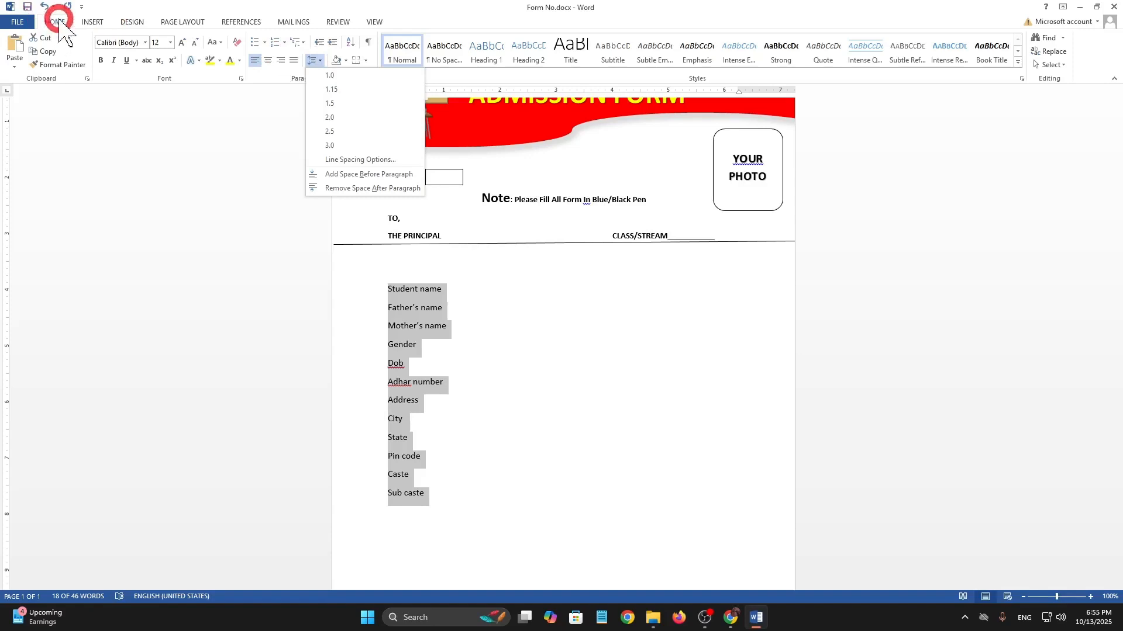
# Set the selected field labels' line spacing to 1.5 and convert them to uppercase
pyautogui.click(343, 117)
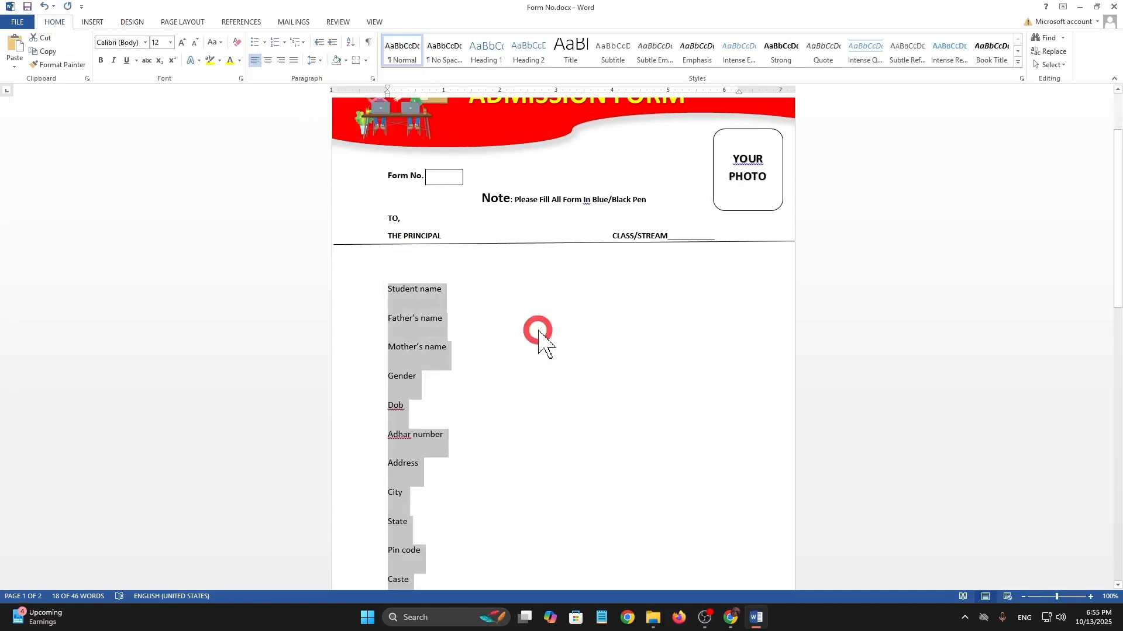
pyautogui.scroll(-2, 539, 338)
pyautogui.scroll(2, 547, 337)
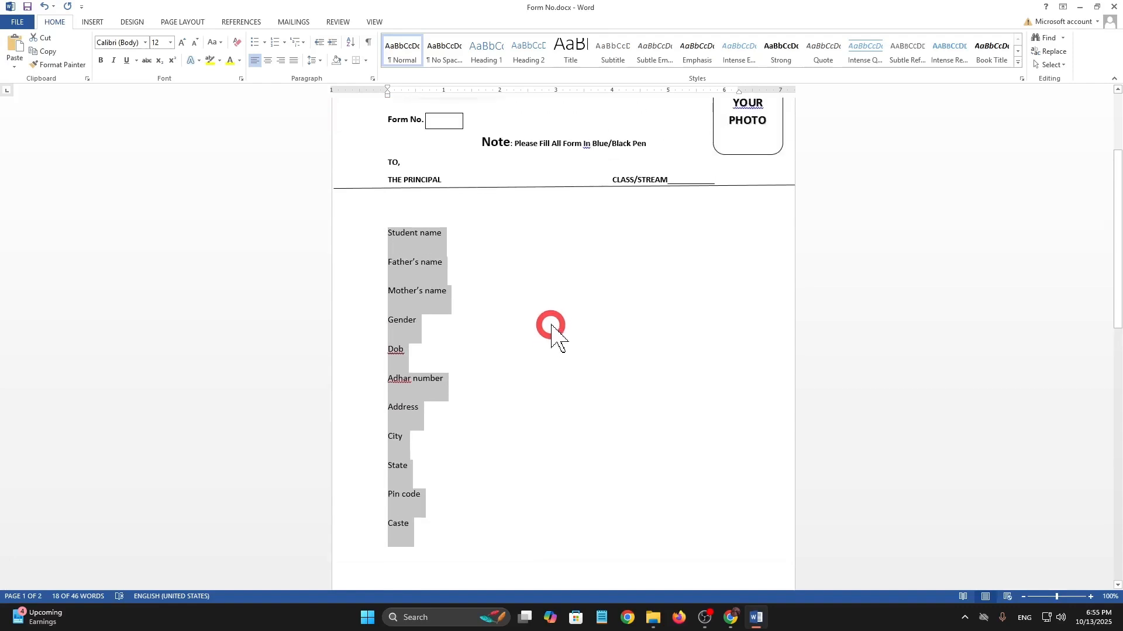
pyautogui.scroll(-5, 550, 326)
pyautogui.scroll(-3, 447, 360)
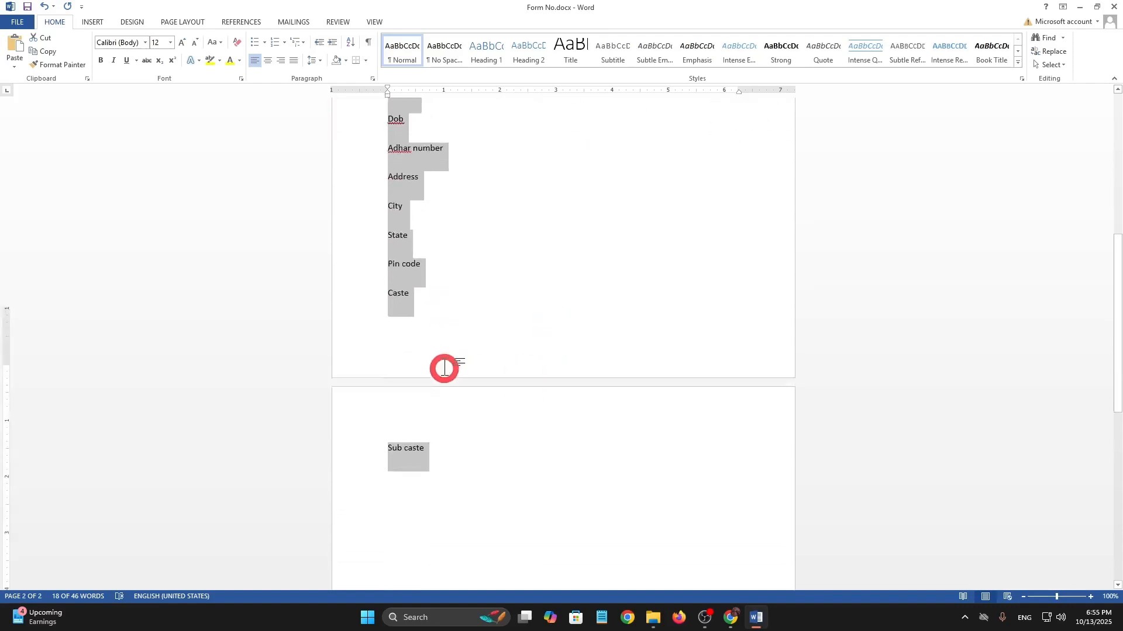
pyautogui.scroll(8, 447, 368)
pyautogui.click(312, 60)
pyautogui.click(342, 105)
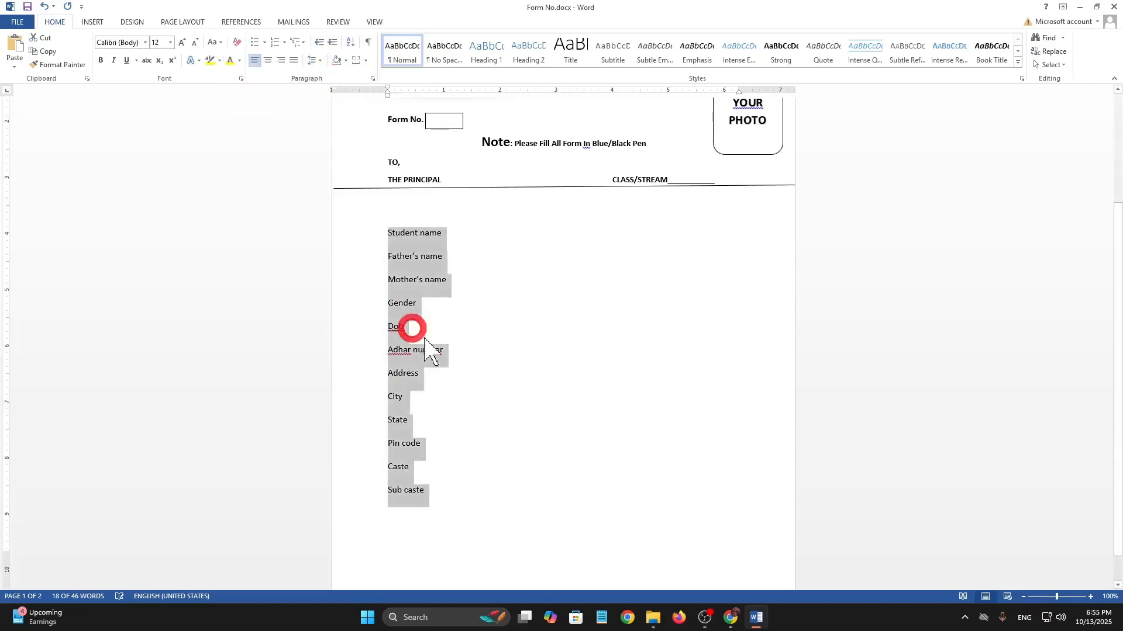
pyautogui.scroll(-1, 503, 334)
pyautogui.scroll(3, 497, 338)
pyautogui.scroll(-3, 494, 338)
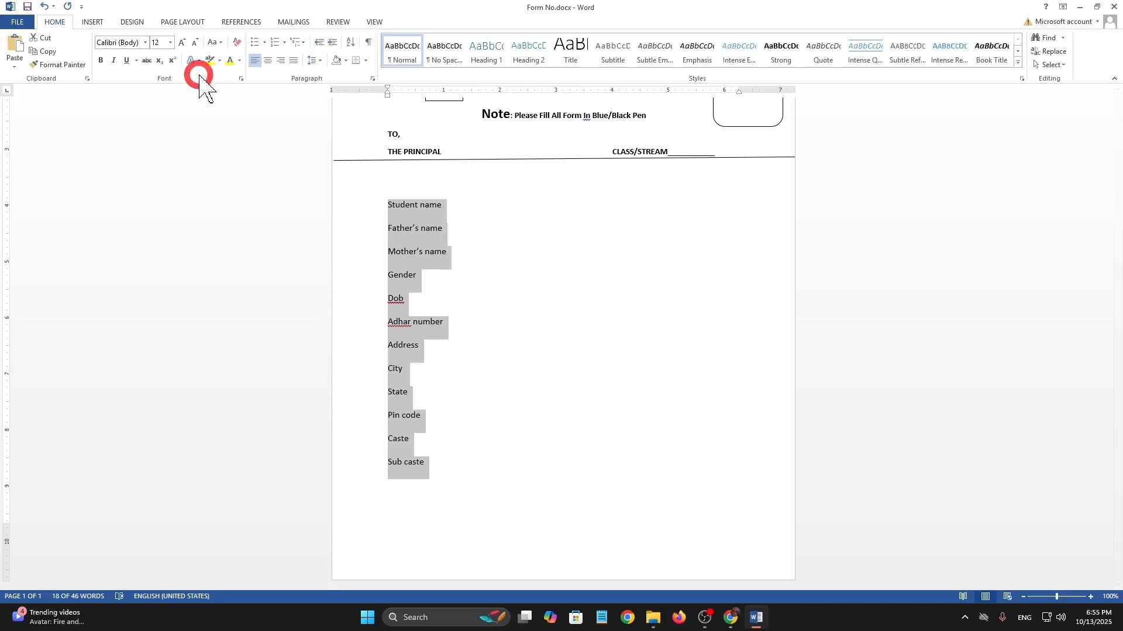
pyautogui.click(221, 43)
pyautogui.click(263, 88)
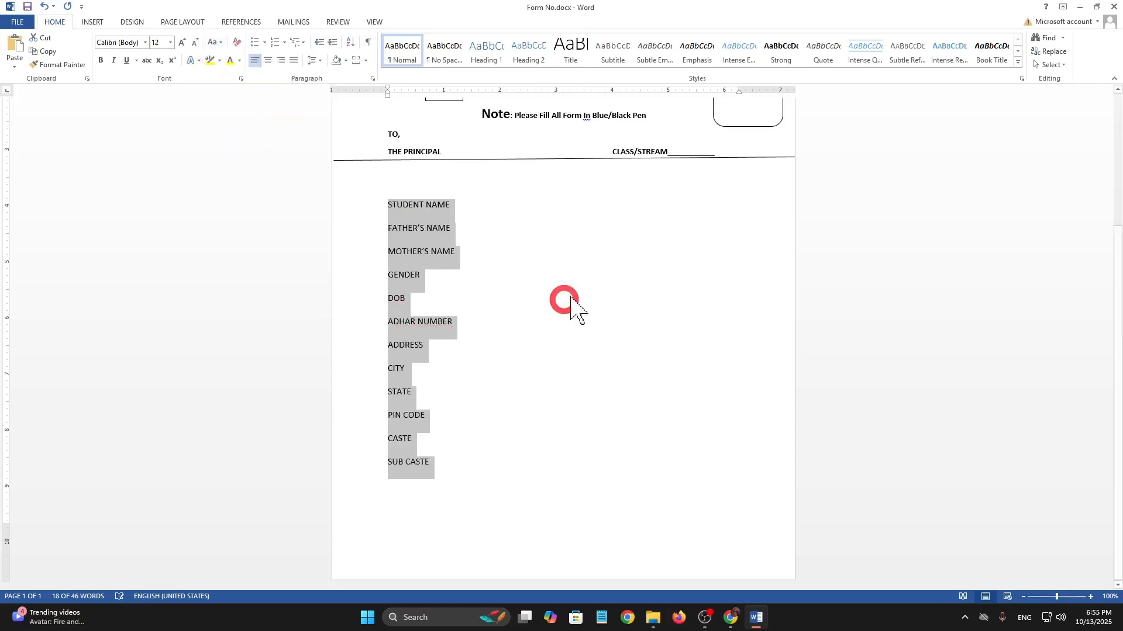
# Try the GIST-URD-OTI font on the selected field labels
pyautogui.click(145, 43)
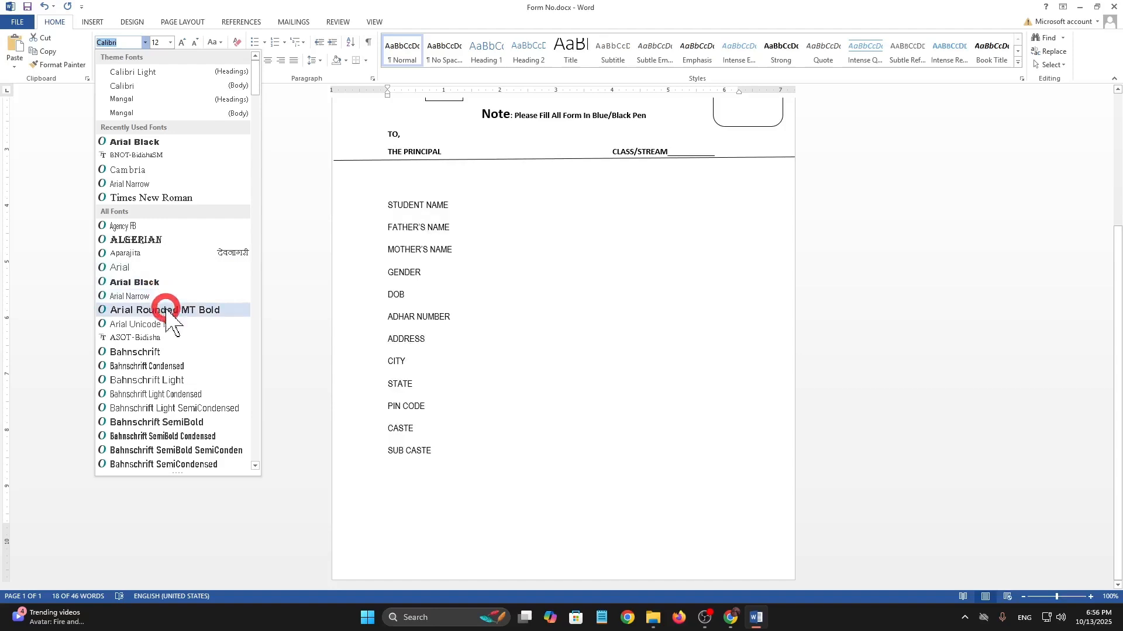
pyautogui.scroll(-2, 148, 357)
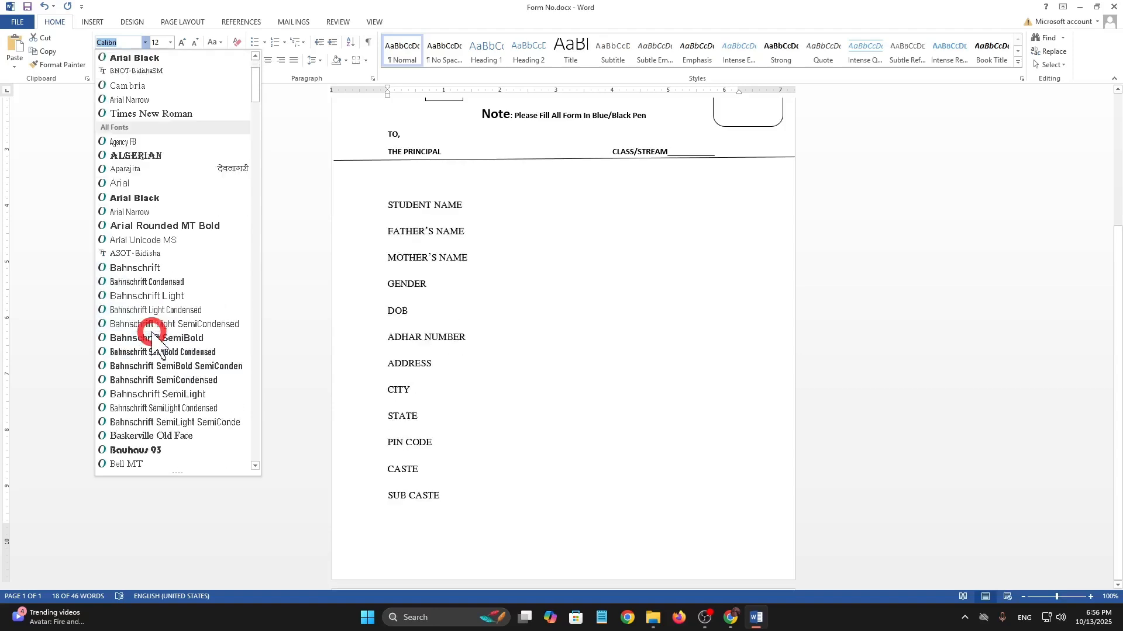
pyautogui.scroll(-2, 158, 392)
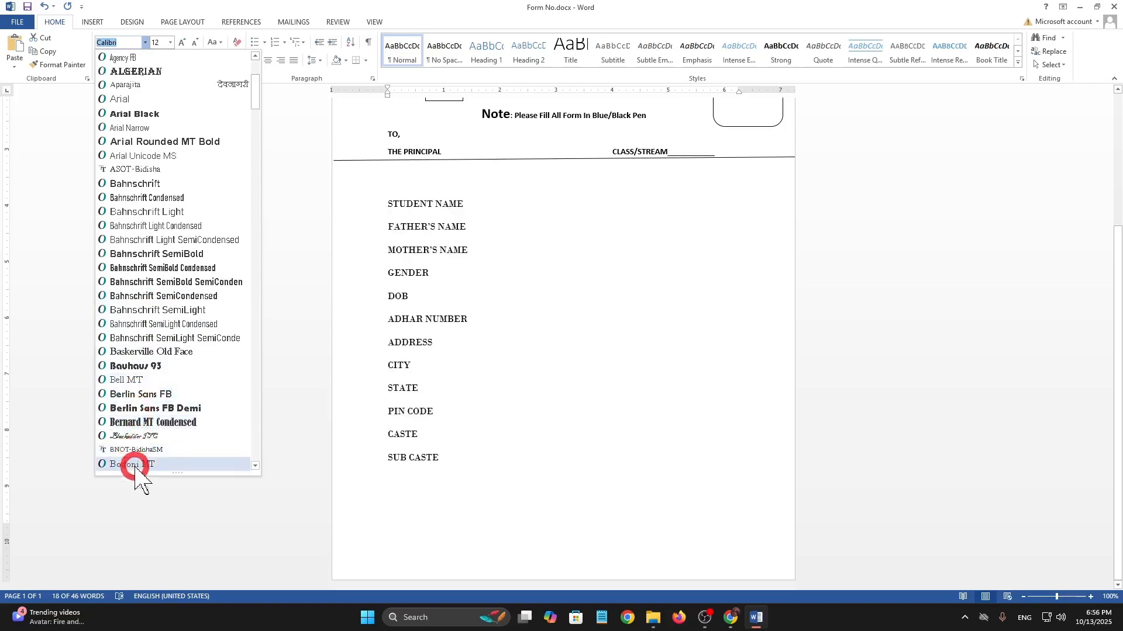
pyautogui.scroll(-7, 146, 433)
pyautogui.scroll(-2, 155, 409)
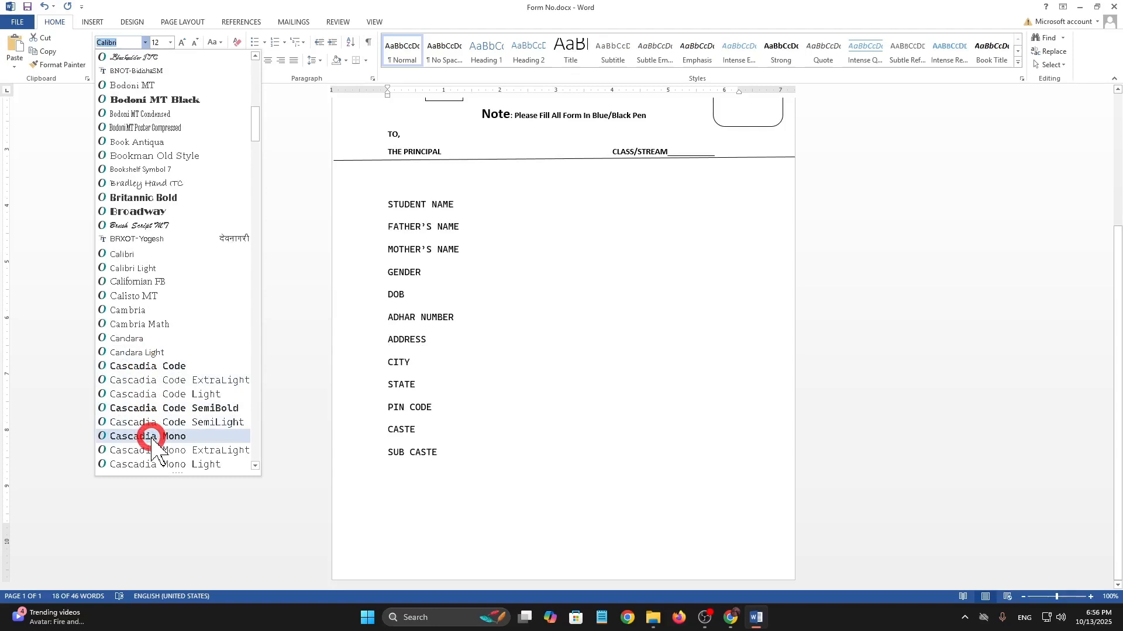
pyautogui.scroll(-7, 150, 421)
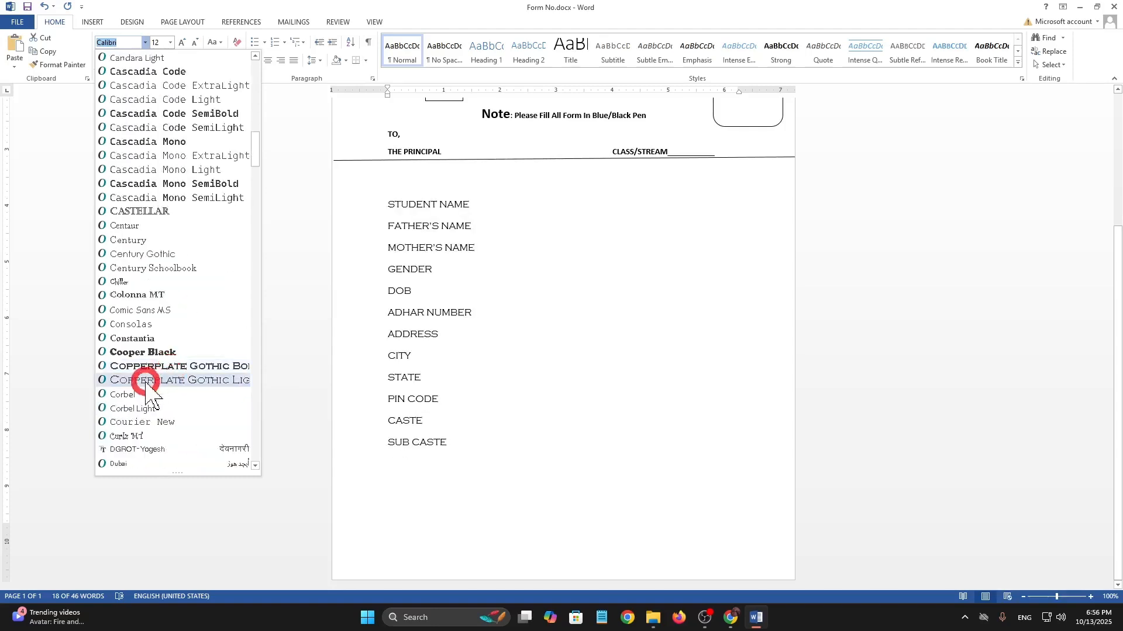
pyautogui.scroll(-9, 146, 409)
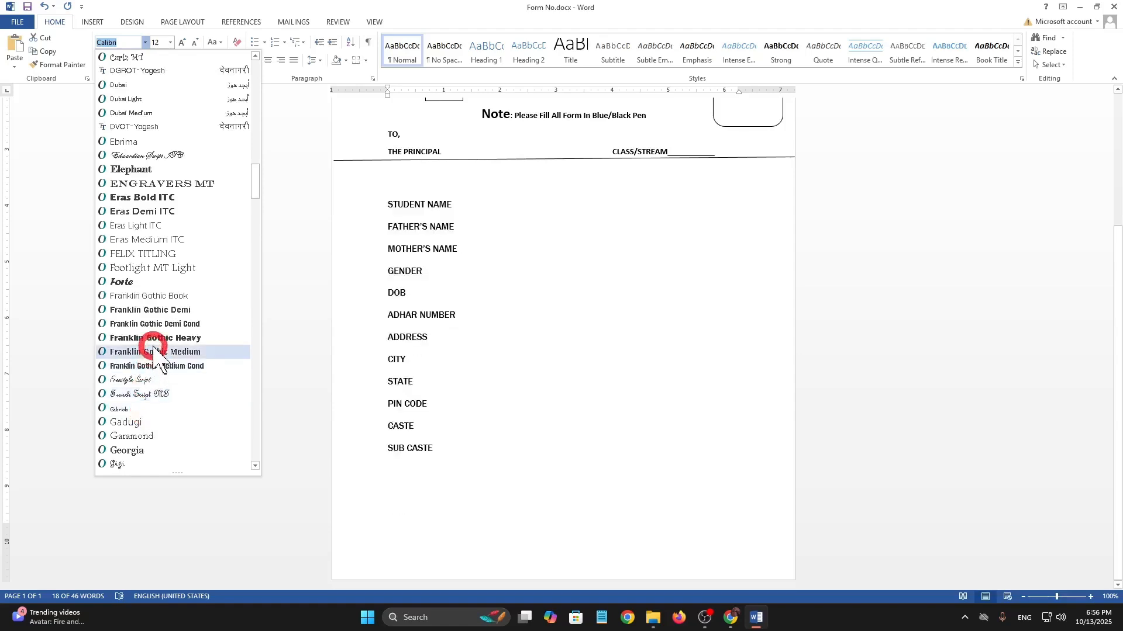
pyautogui.scroll(-15, 154, 350)
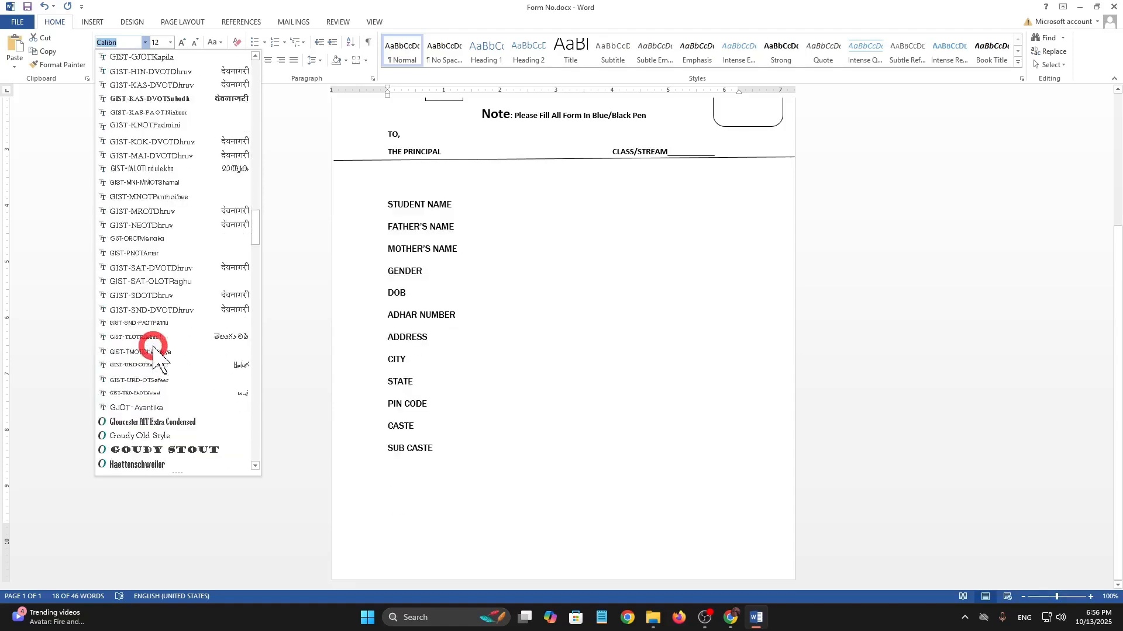
pyautogui.click(144, 374)
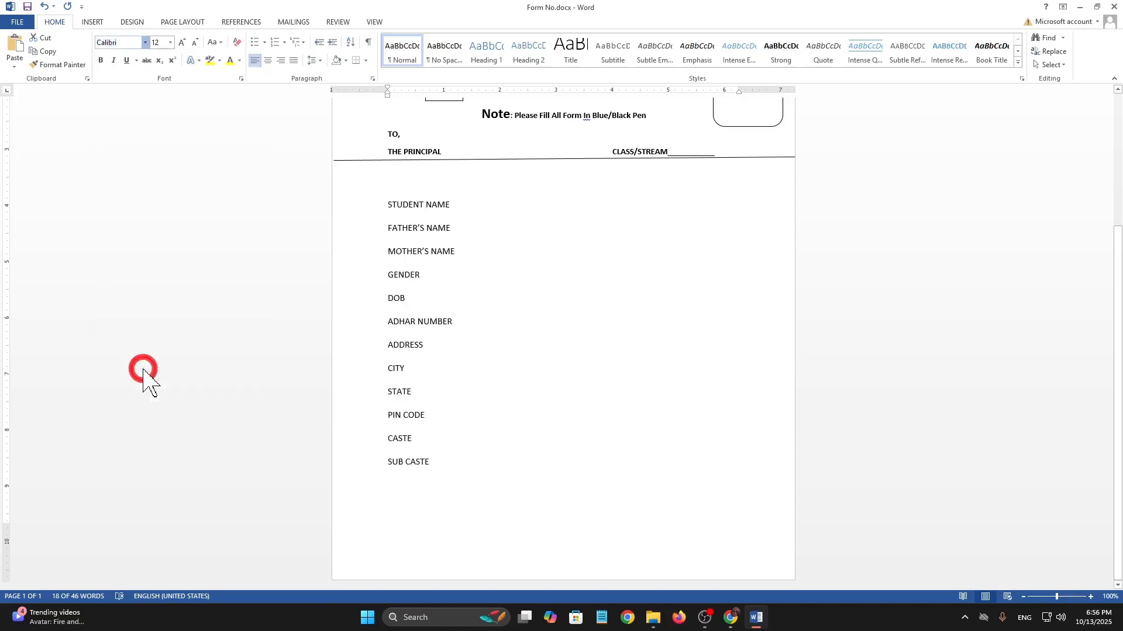
pyautogui.click(500, 231)
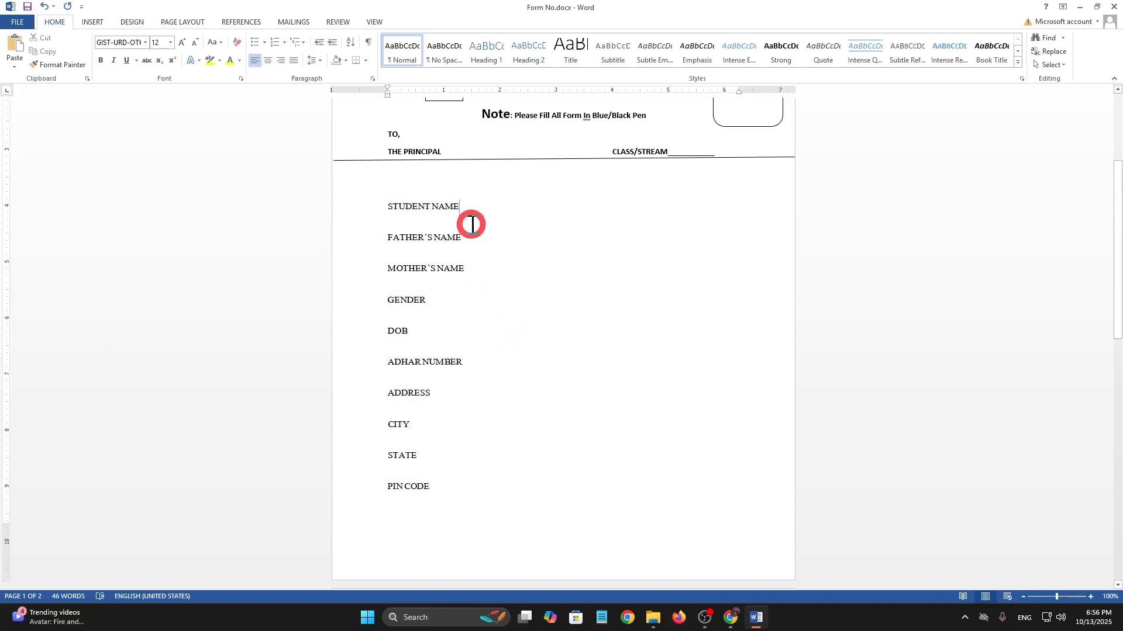
# Reselect the field labels, set their font to Calibri Light and make them bold
pyautogui.scroll(-8, 474, 280)
pyautogui.scroll(4, 431, 319)
pyautogui.scroll(4, 430, 319)
pyautogui.scroll(-5, 431, 319)
pyautogui.moveTo(463, 517); pyautogui.dragTo(387, 391)
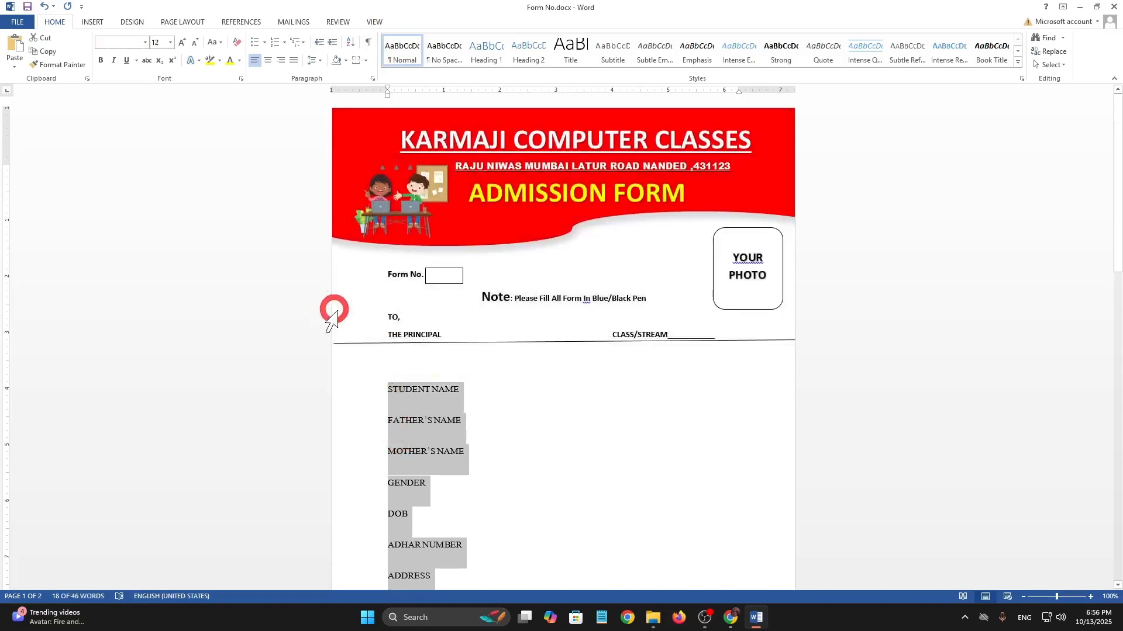
pyautogui.click(145, 42)
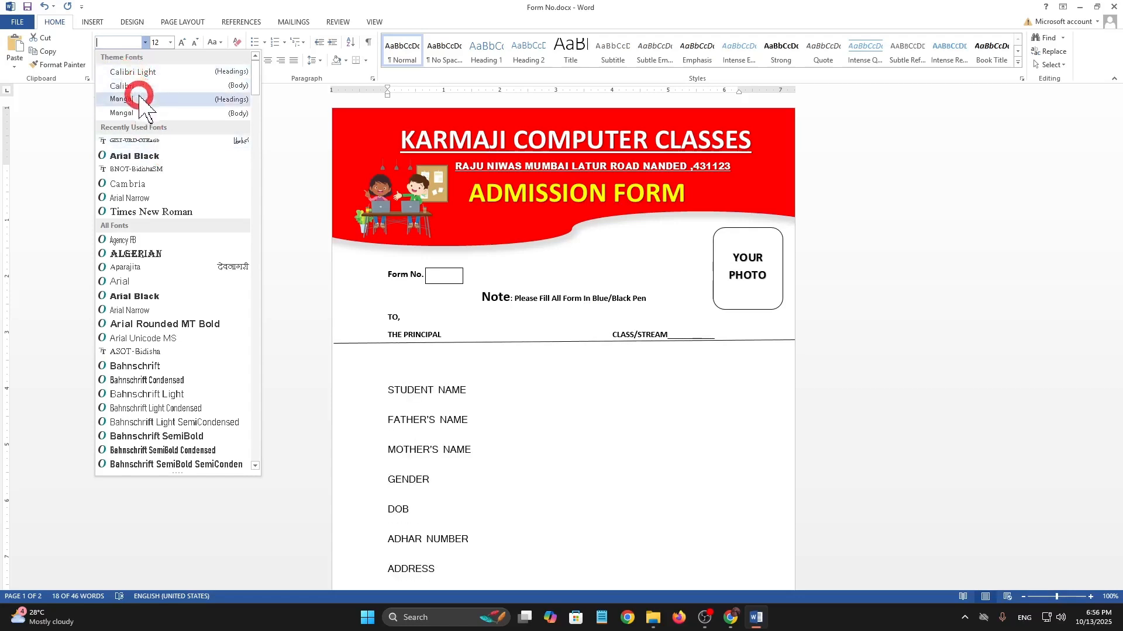
pyautogui.click(137, 72)
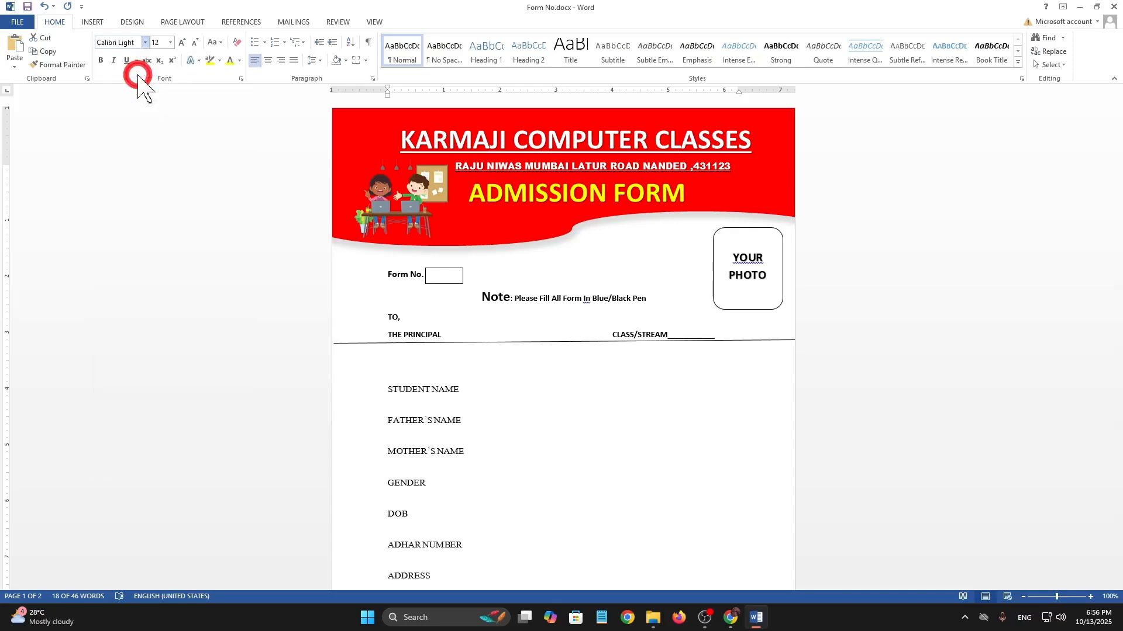
pyautogui.click(103, 61)
pyautogui.click(570, 478)
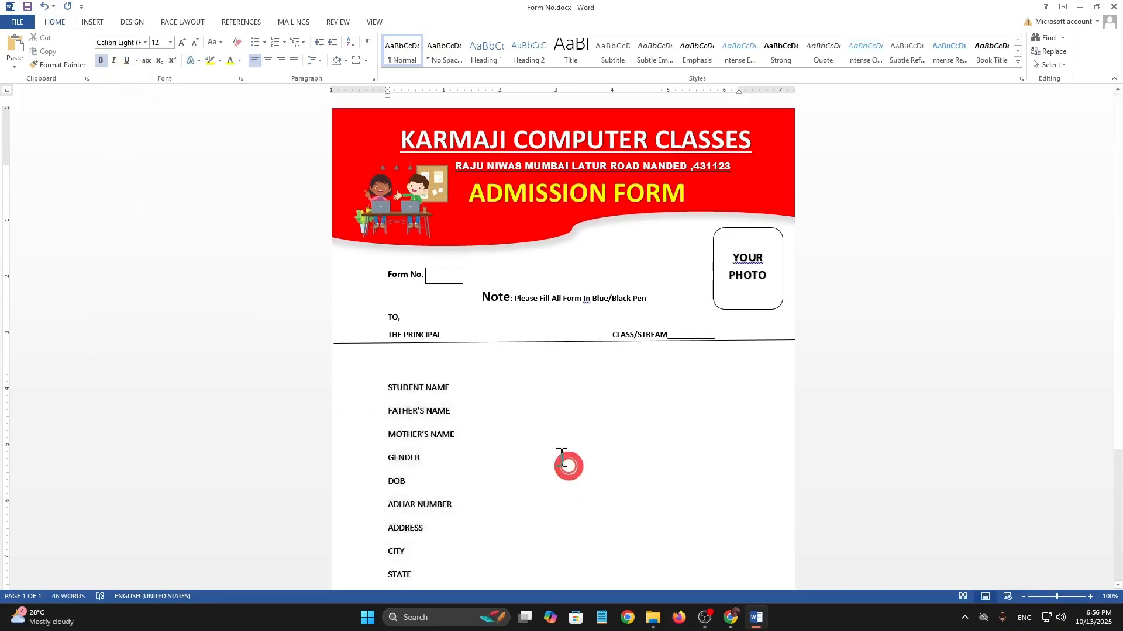
# Add a tab and a colon after each field label from STUDENT NAME down to SUB CASTE
pyautogui.scroll(-3, 526, 432)
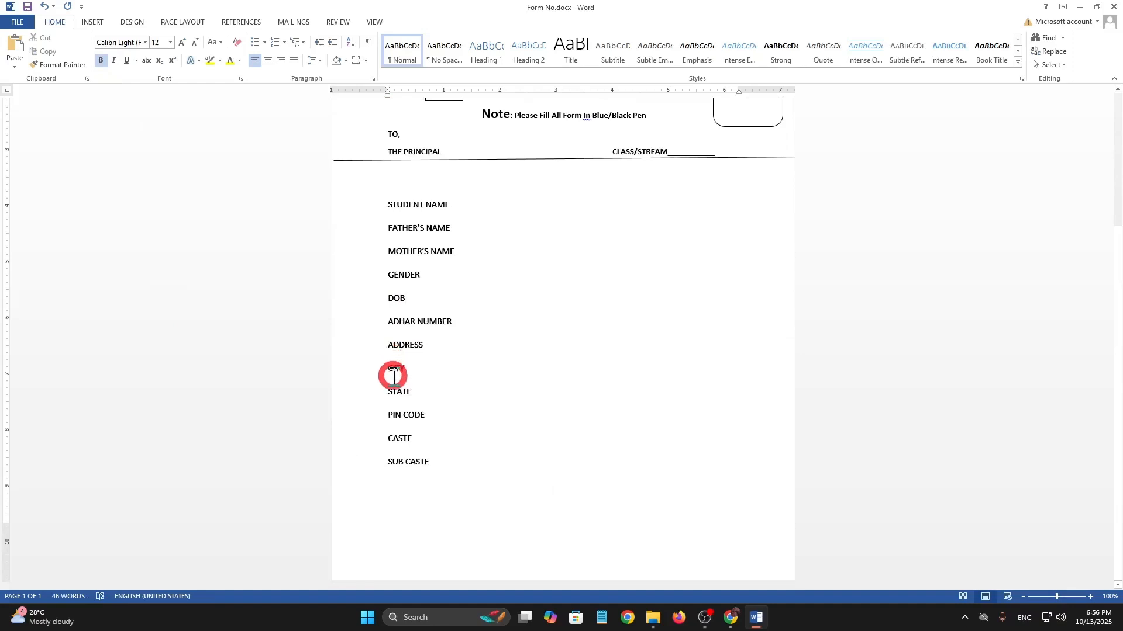
pyautogui.scroll(3, 392, 374)
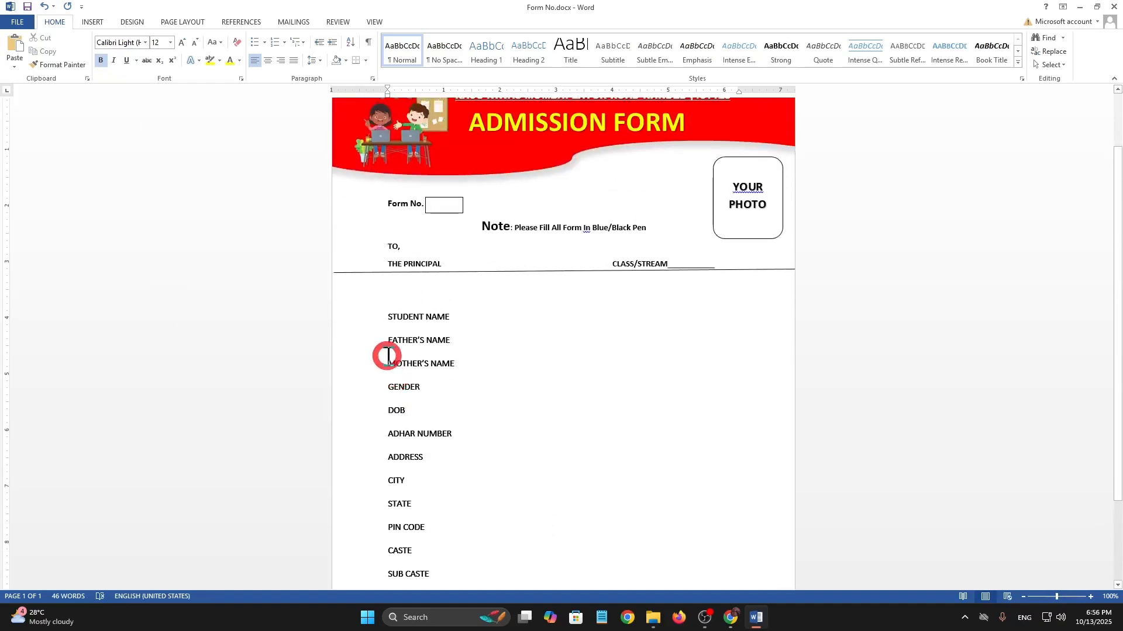
pyautogui.click(457, 316)
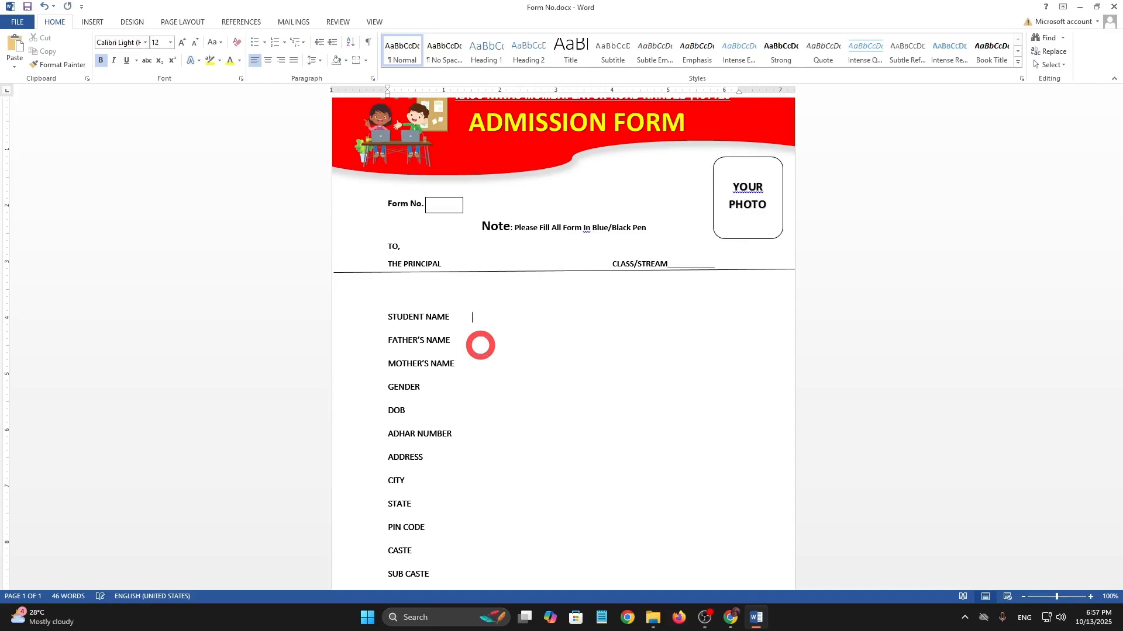
pyautogui.write(':')
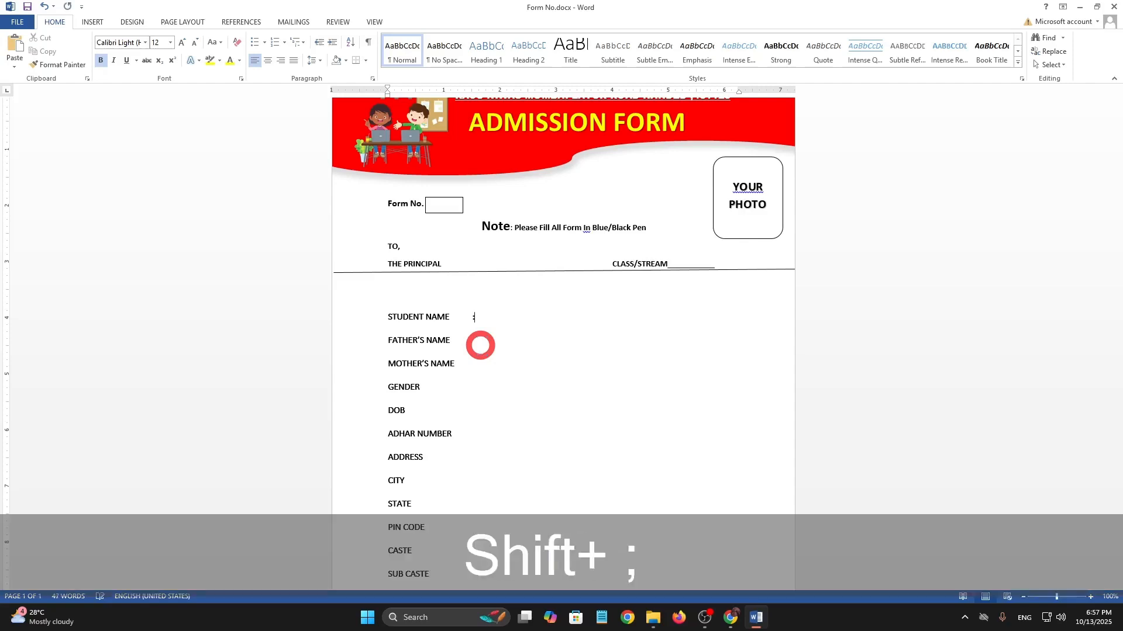
pyautogui.click(451, 317)
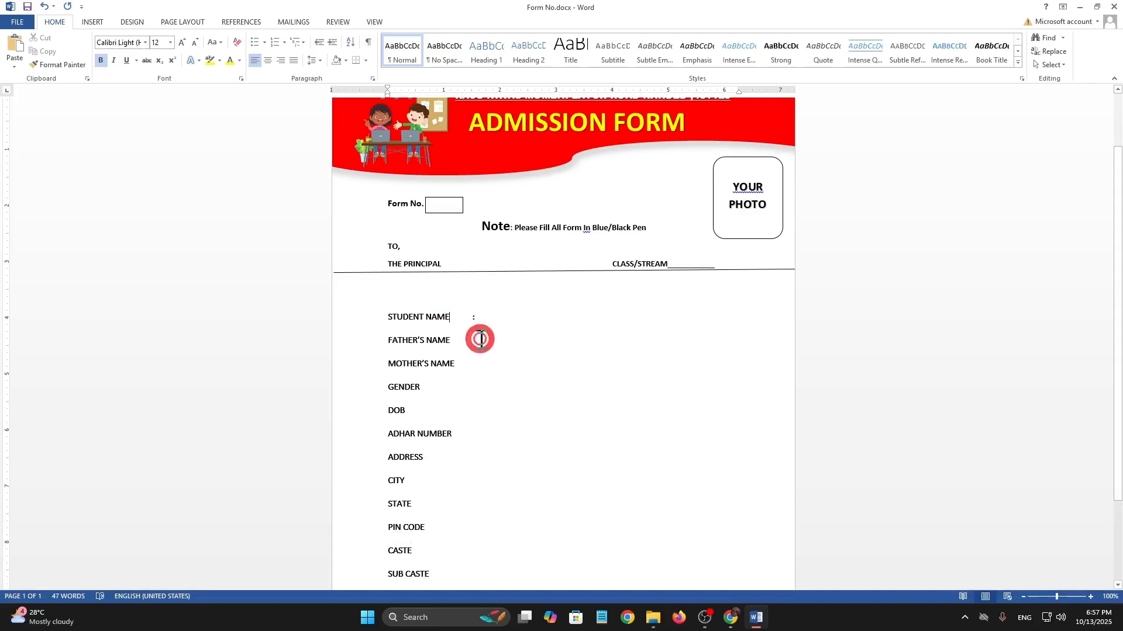
pyautogui.click(452, 340)
pyautogui.press('Tab')
pyautogui.write(':')
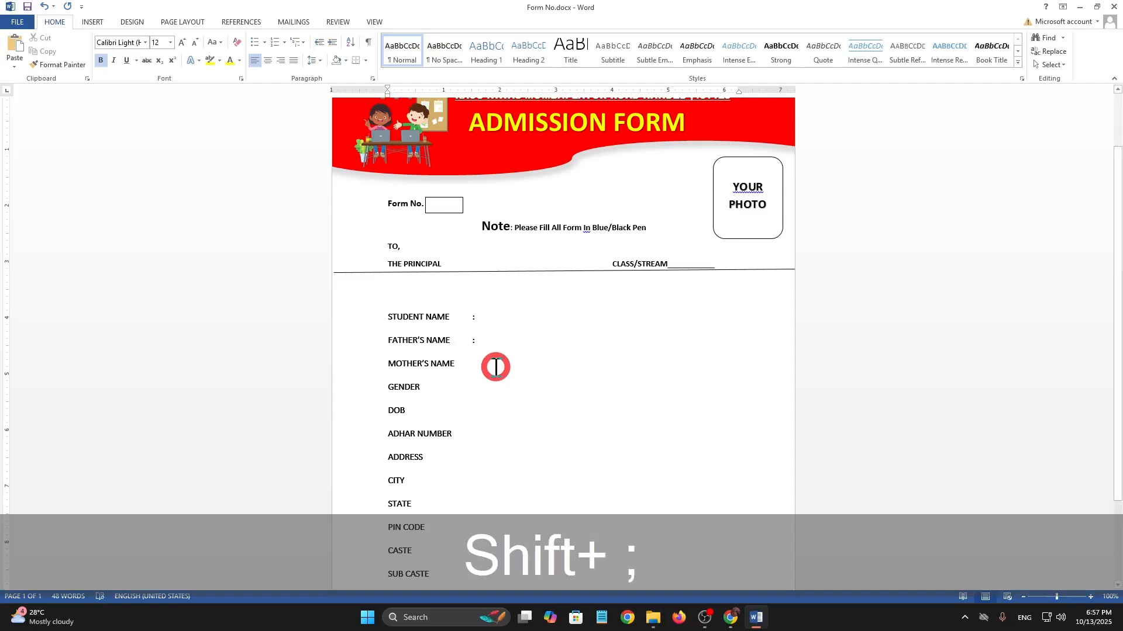
pyautogui.click(455, 363)
pyautogui.press('Tab')
pyautogui.write(':')
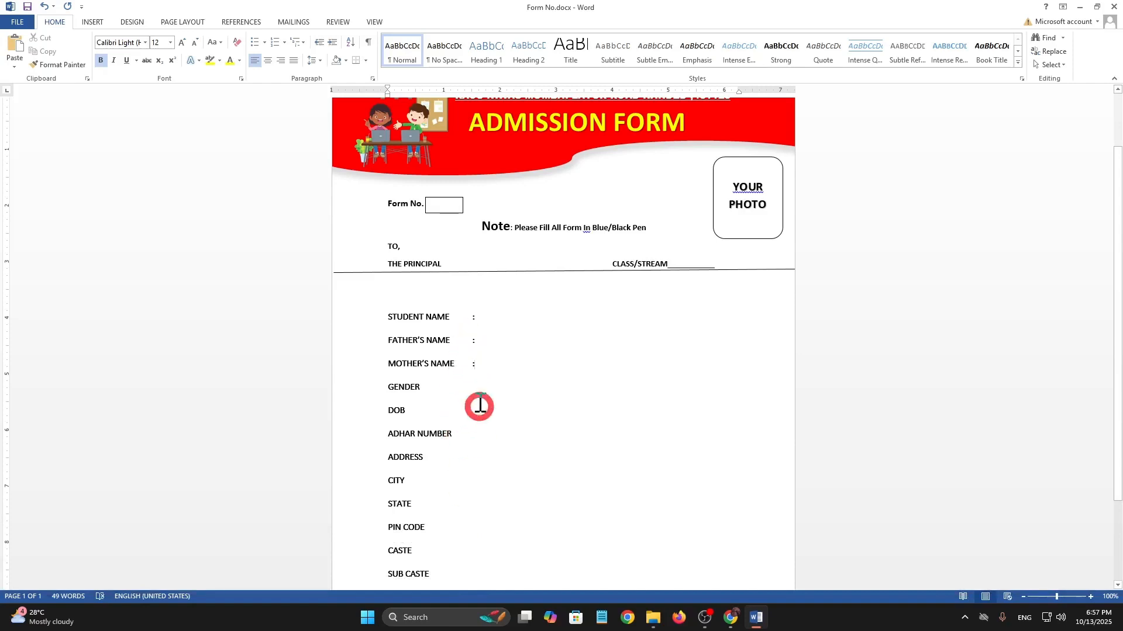
pyautogui.scroll(-2, 476, 439)
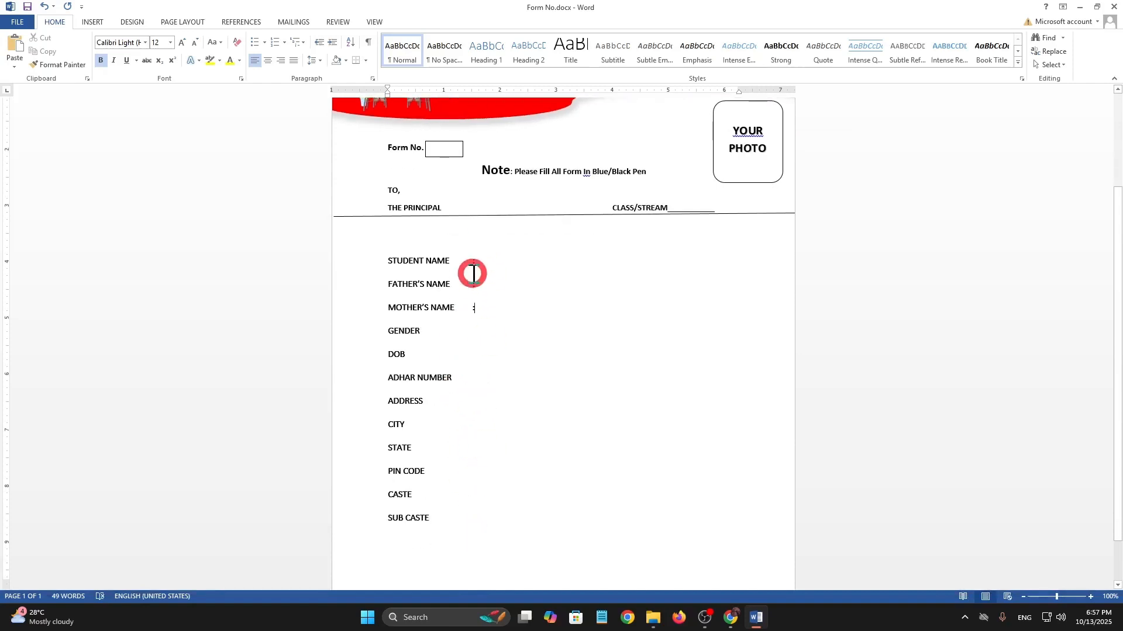
pyautogui.click(452, 332)
pyautogui.write(':')
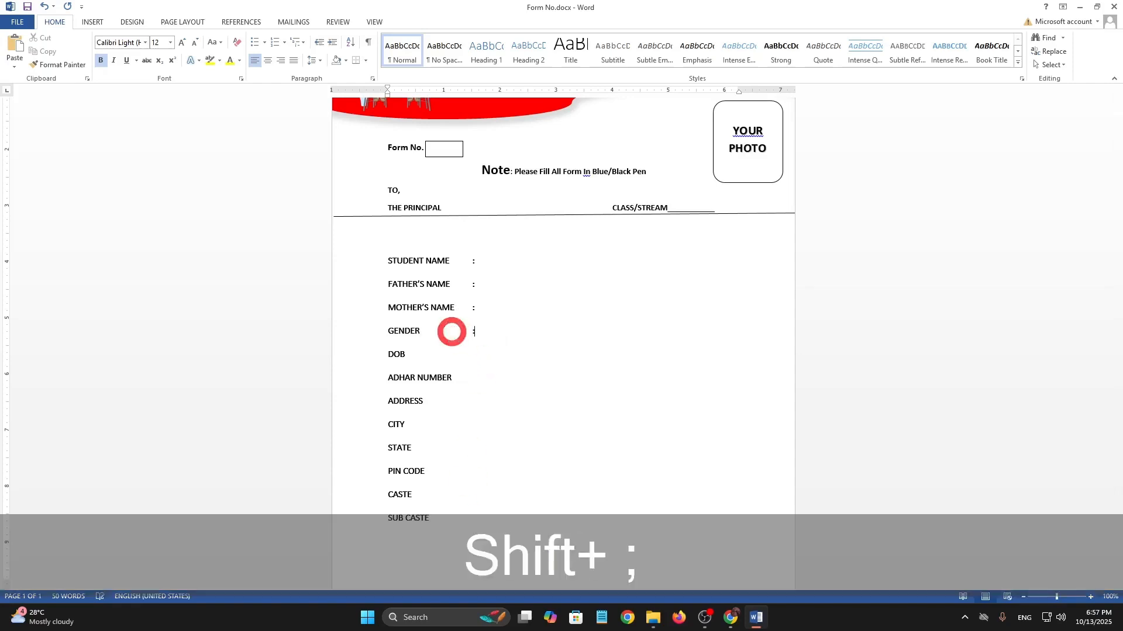
pyautogui.click(455, 377)
pyautogui.write(':')
pyautogui.scroll(1, 455, 377)
pyautogui.click(466, 383)
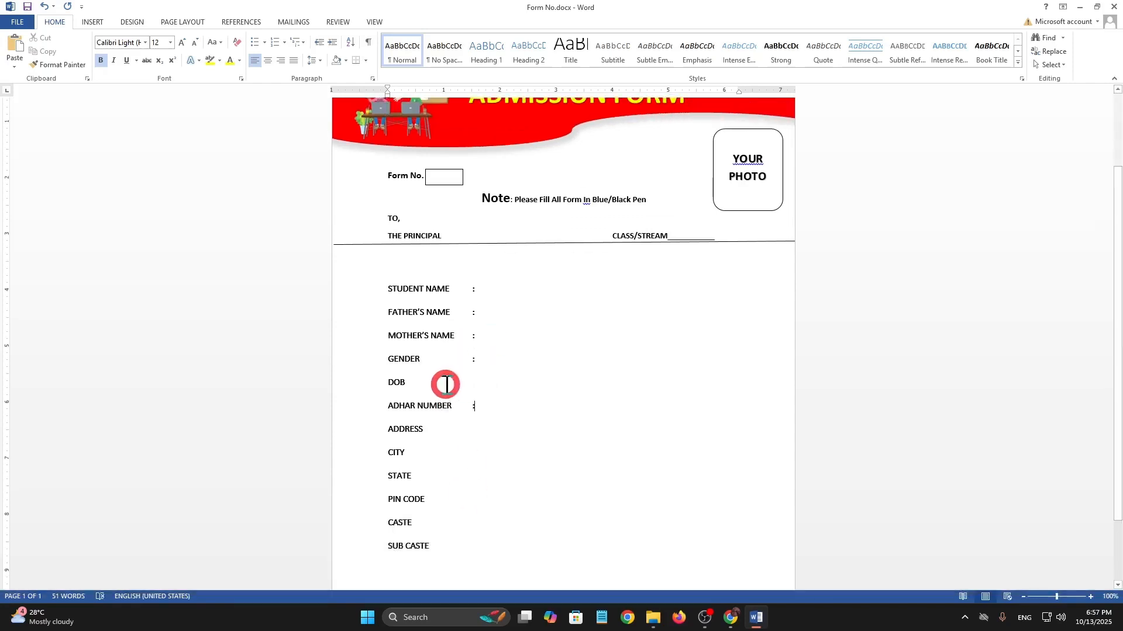
pyautogui.write(':')
pyautogui.click(459, 428)
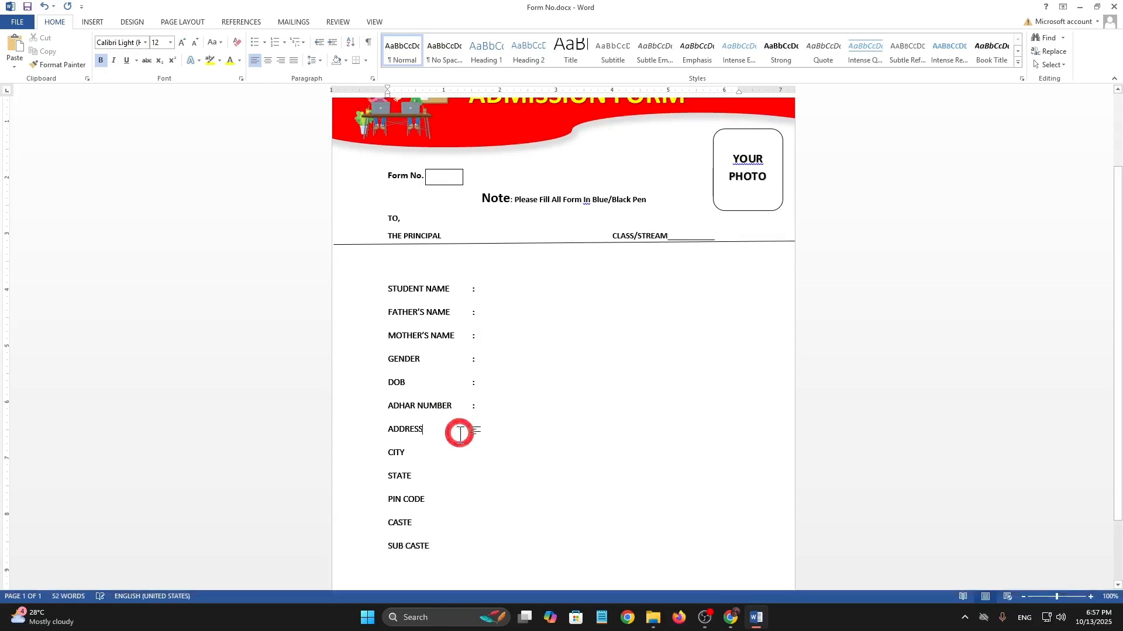
pyautogui.write(':')
pyautogui.click(455, 458)
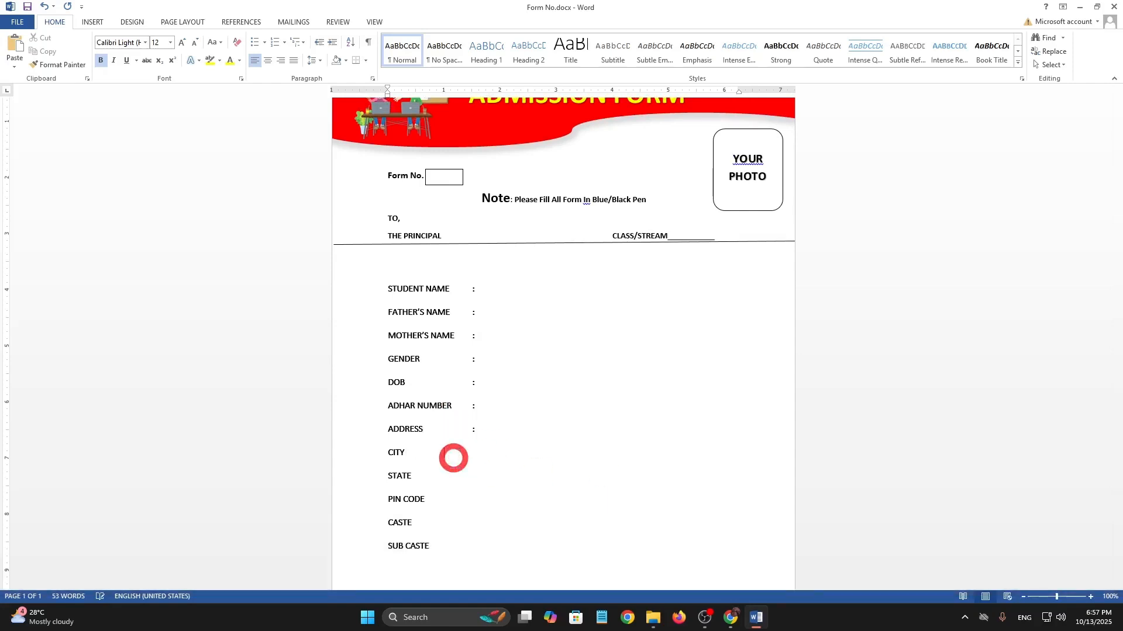
pyautogui.write(':')
pyautogui.click(459, 484)
pyautogui.write(':')
pyautogui.click(451, 499)
pyautogui.write(':')
pyautogui.scroll(-2, 428, 454)
pyautogui.click(446, 468)
pyautogui.write(':')
pyautogui.click(519, 521)
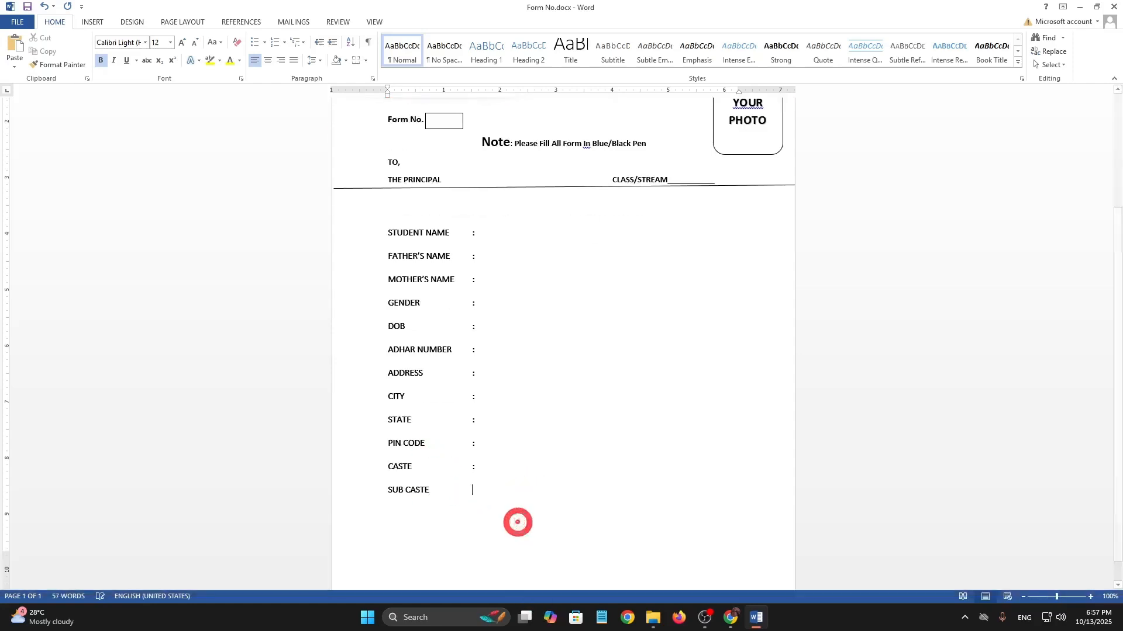
pyautogui.write(':')
pyautogui.click(533, 318)
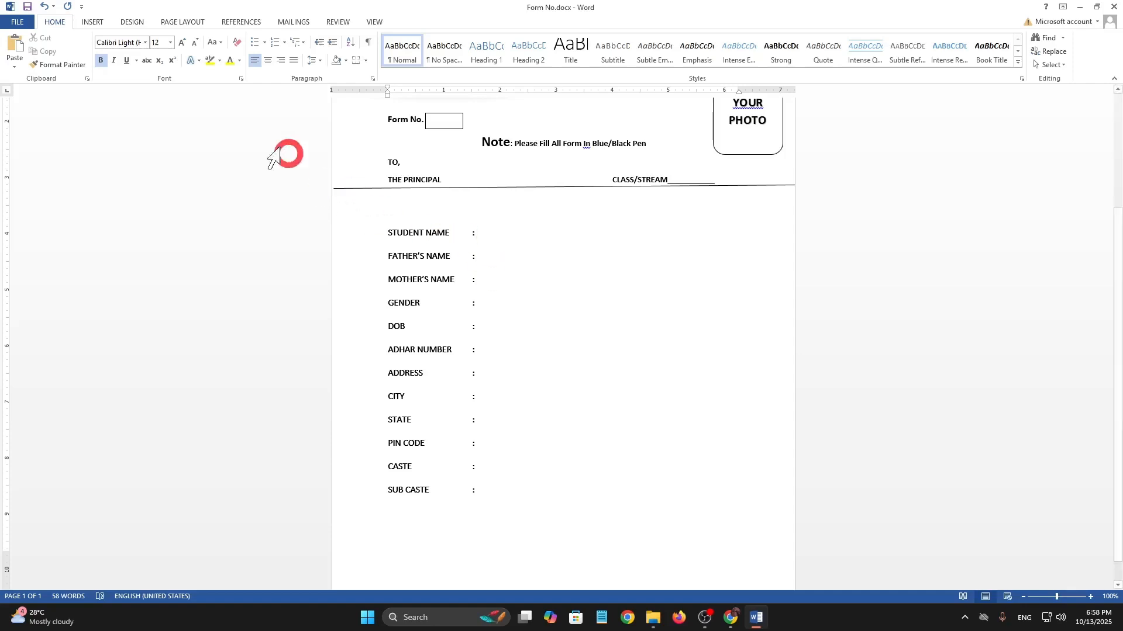
# Draw a small rounded rectangle right after the STUDENT NAME colon
pyautogui.click(94, 22)
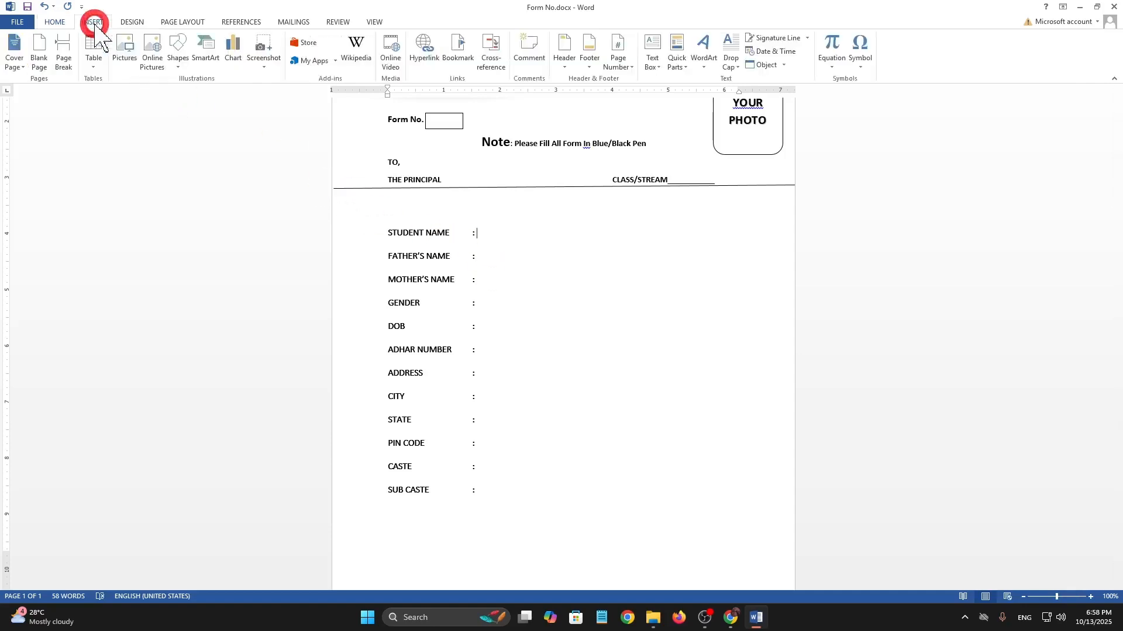
pyautogui.click(182, 64)
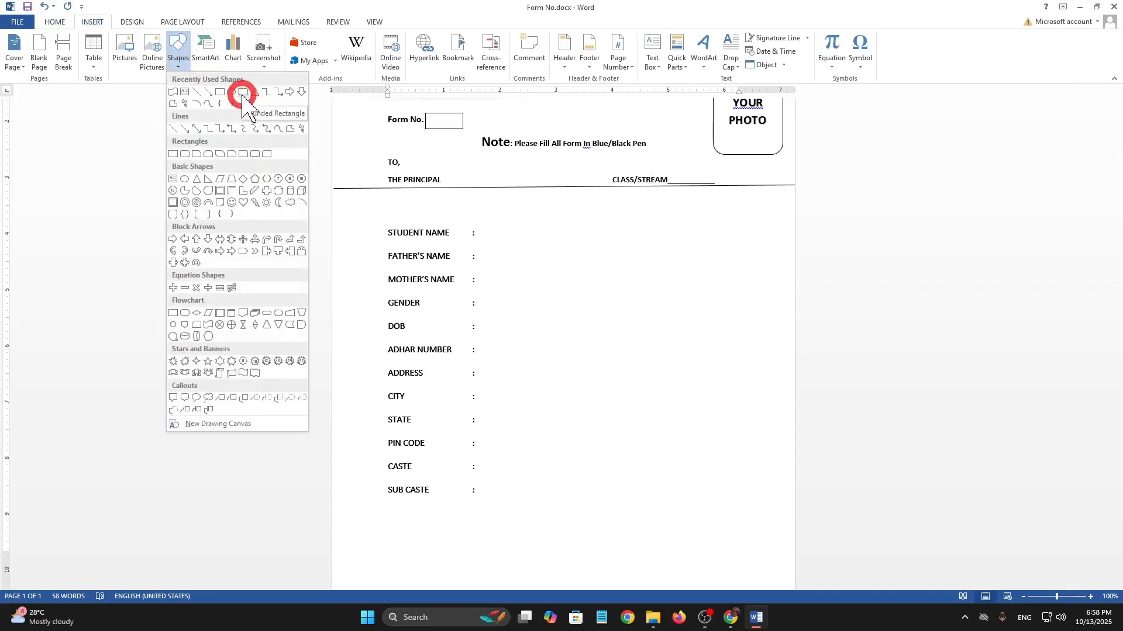
pyautogui.click(243, 94)
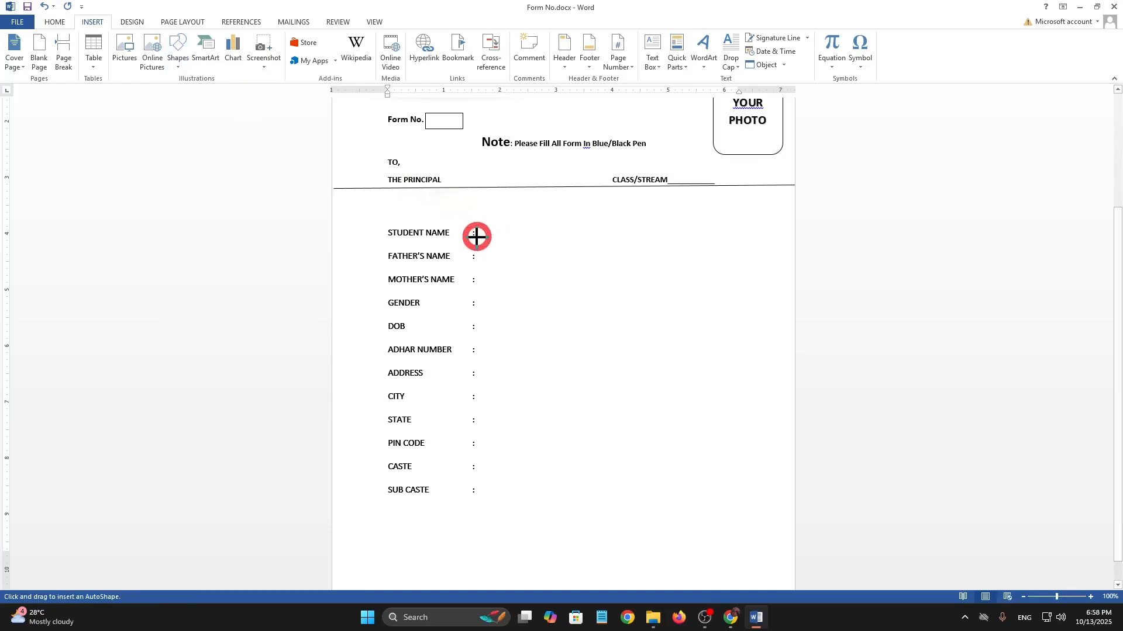
pyautogui.moveTo(478, 234); pyautogui.dragTo(485, 239)
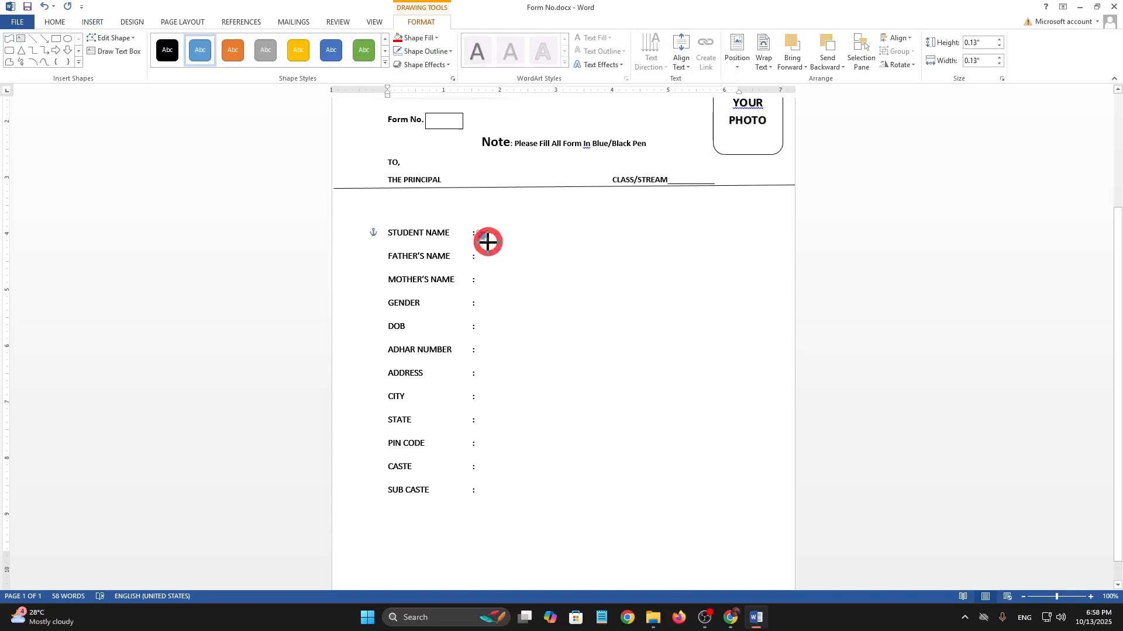
pyautogui.moveTo(488, 242); pyautogui.dragTo(488, 243)
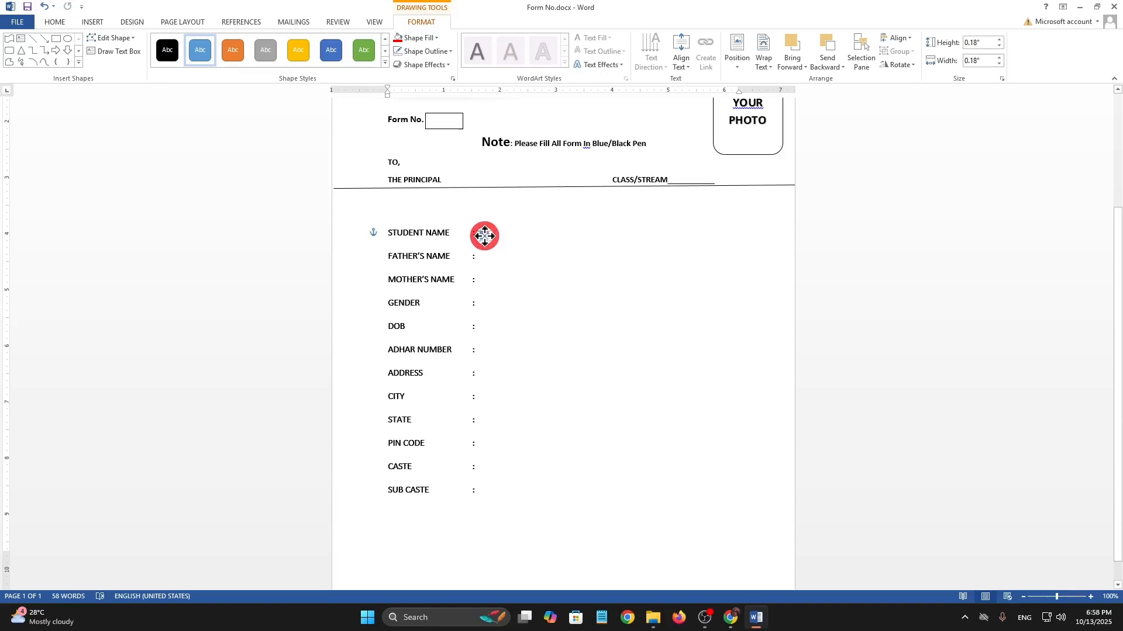
pyautogui.click(517, 236)
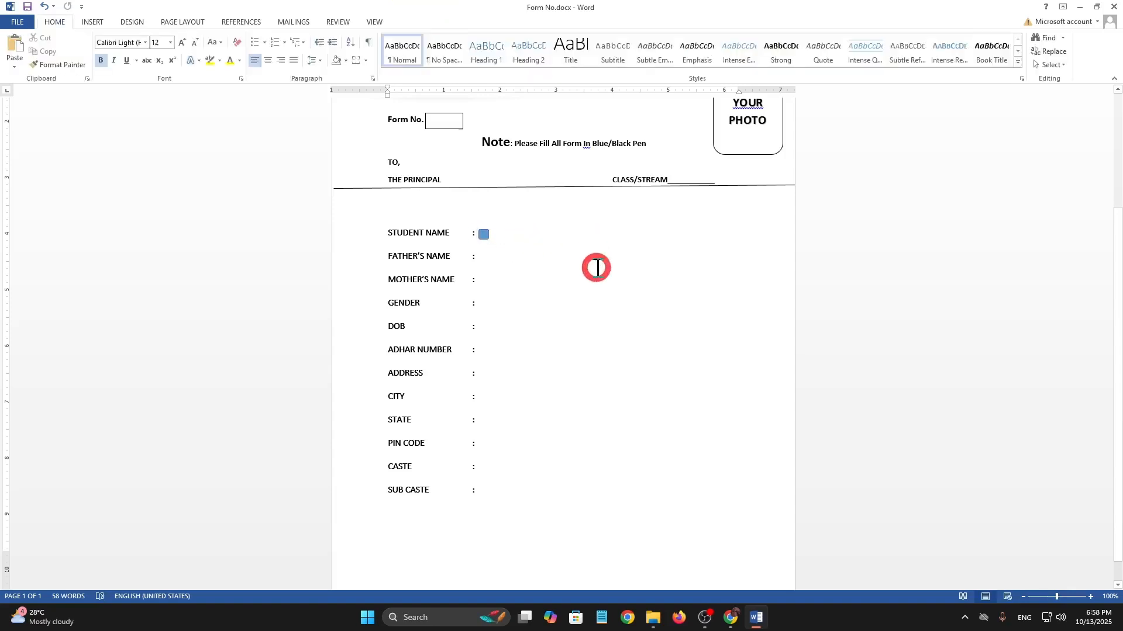
# Apply the black-outline, white-fill shape style to the small box
pyautogui.click(483, 236)
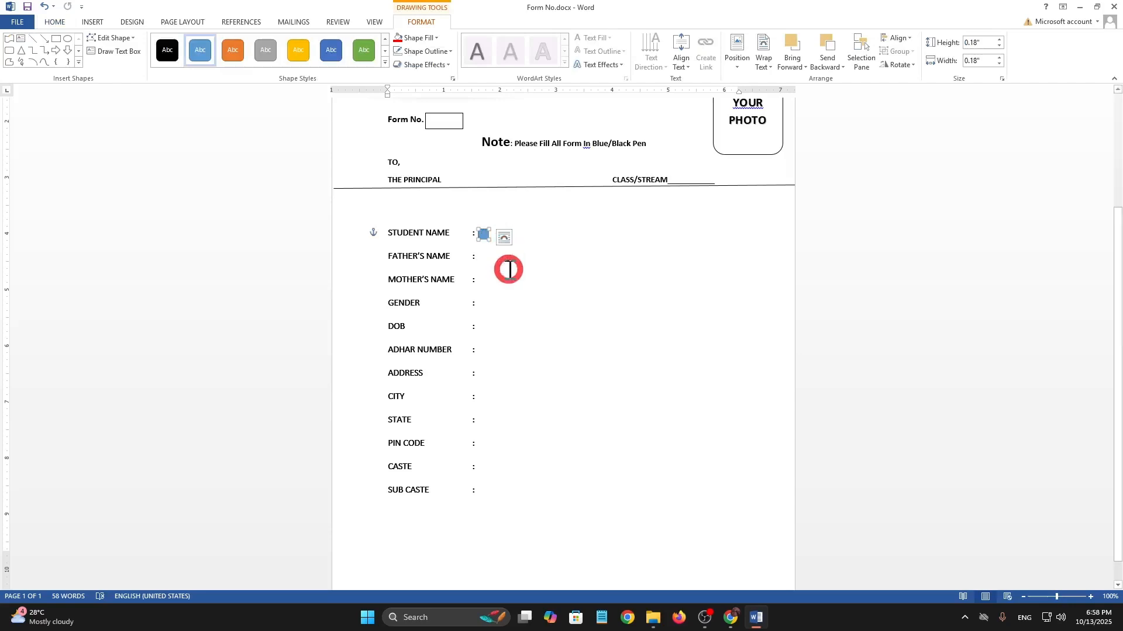
pyautogui.click(384, 38)
pyautogui.click(168, 50)
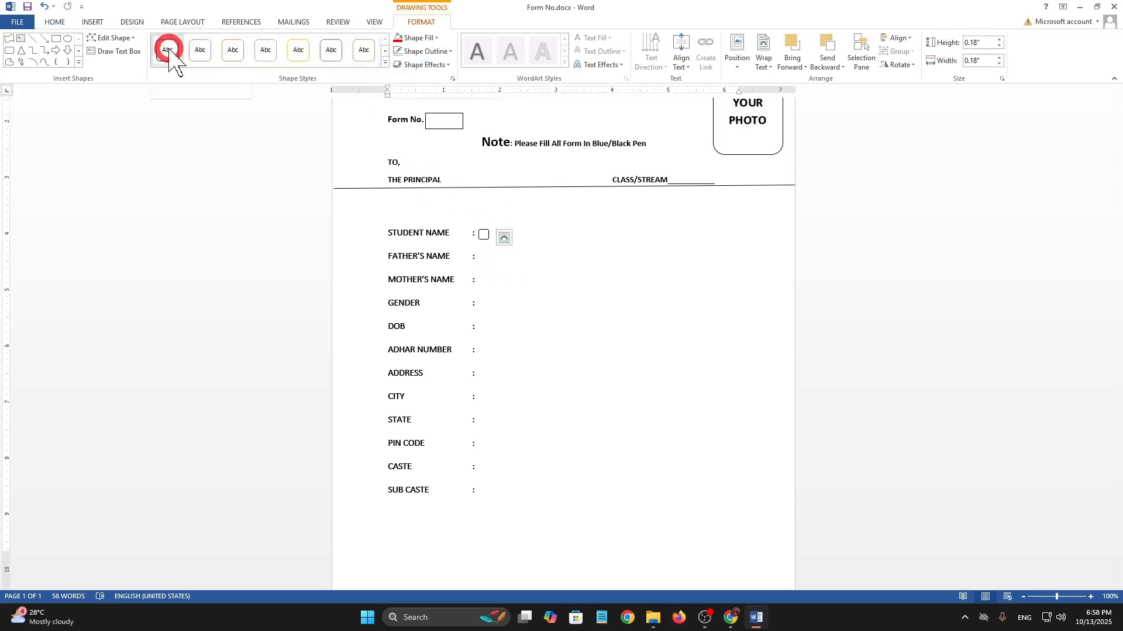
pyautogui.click(622, 233)
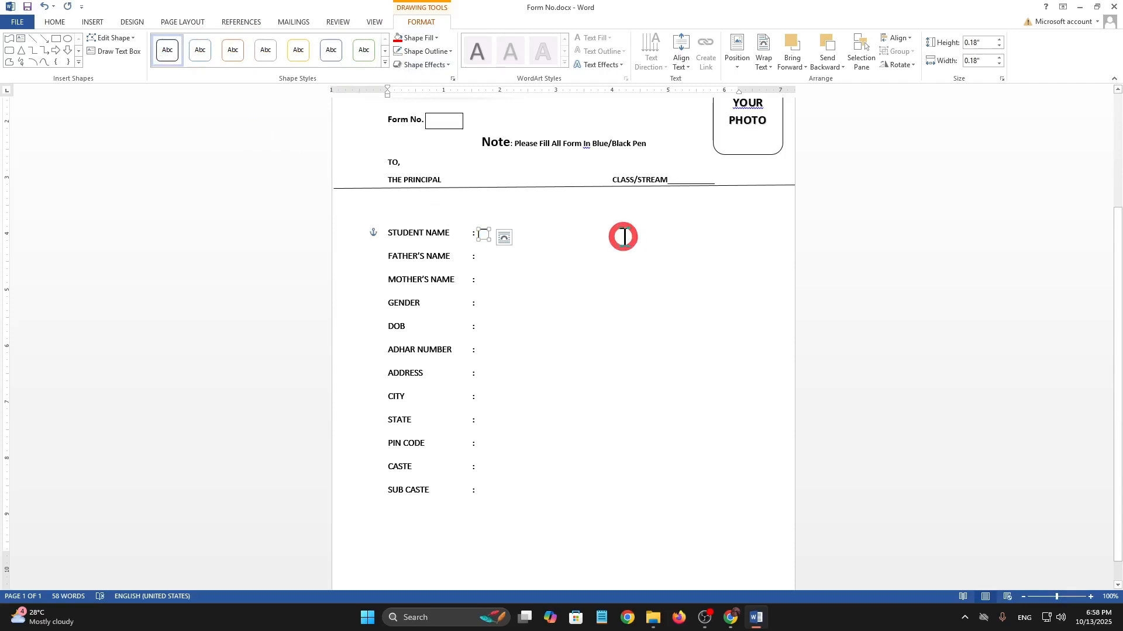
# Duplicate the box into a row of six boxes after the STUDENT NAME colon
pyautogui.click(484, 235)
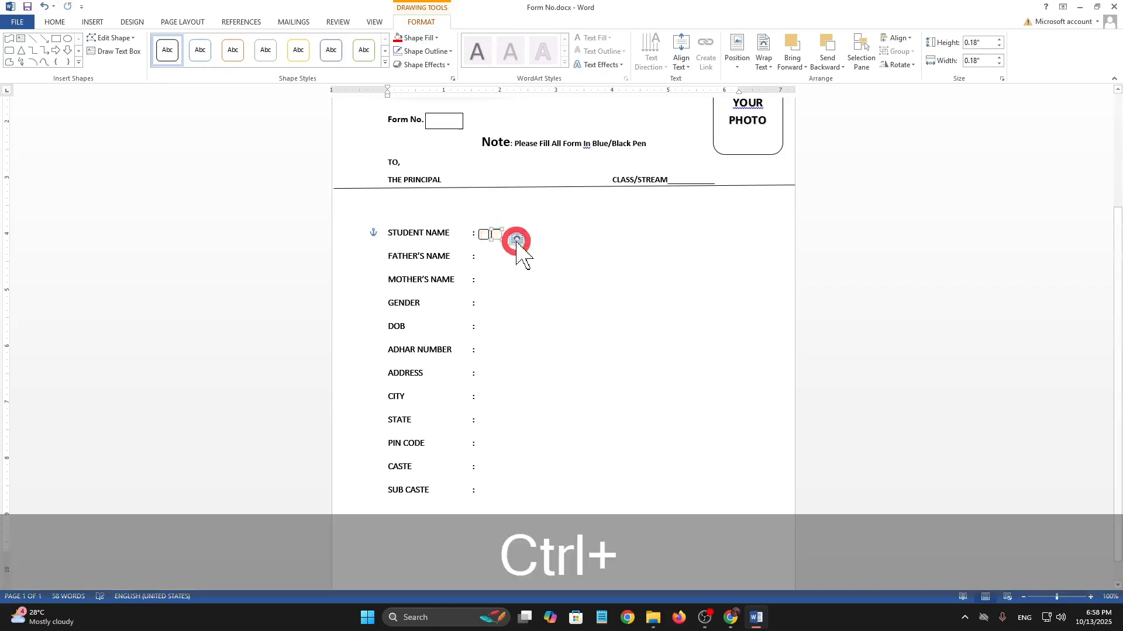
pyautogui.click(494, 247)
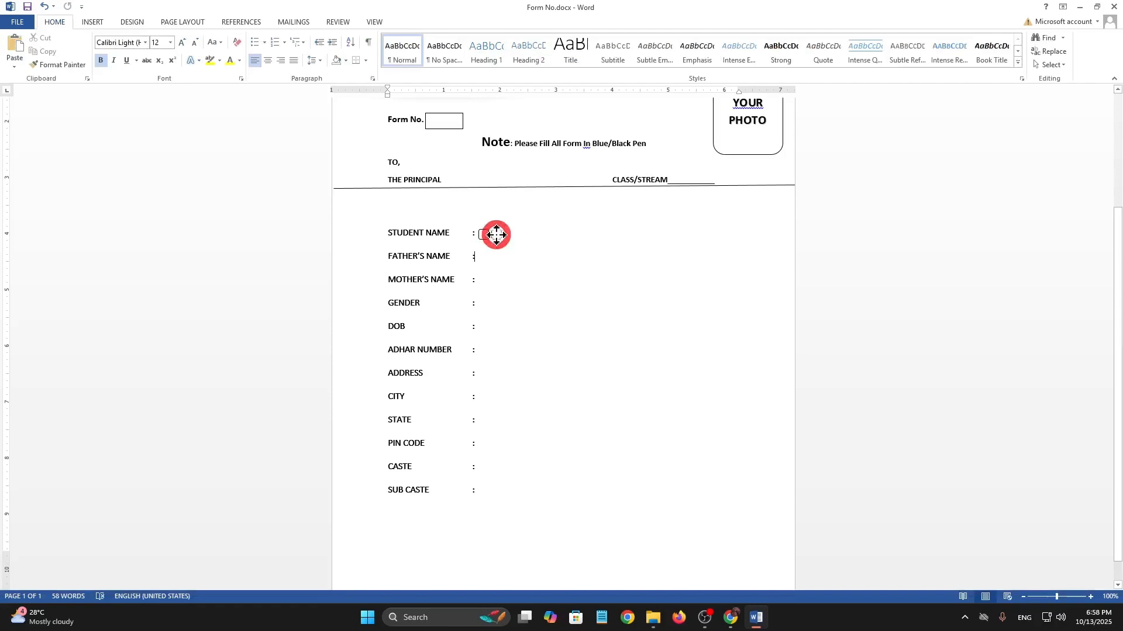
pyautogui.click(496, 235)
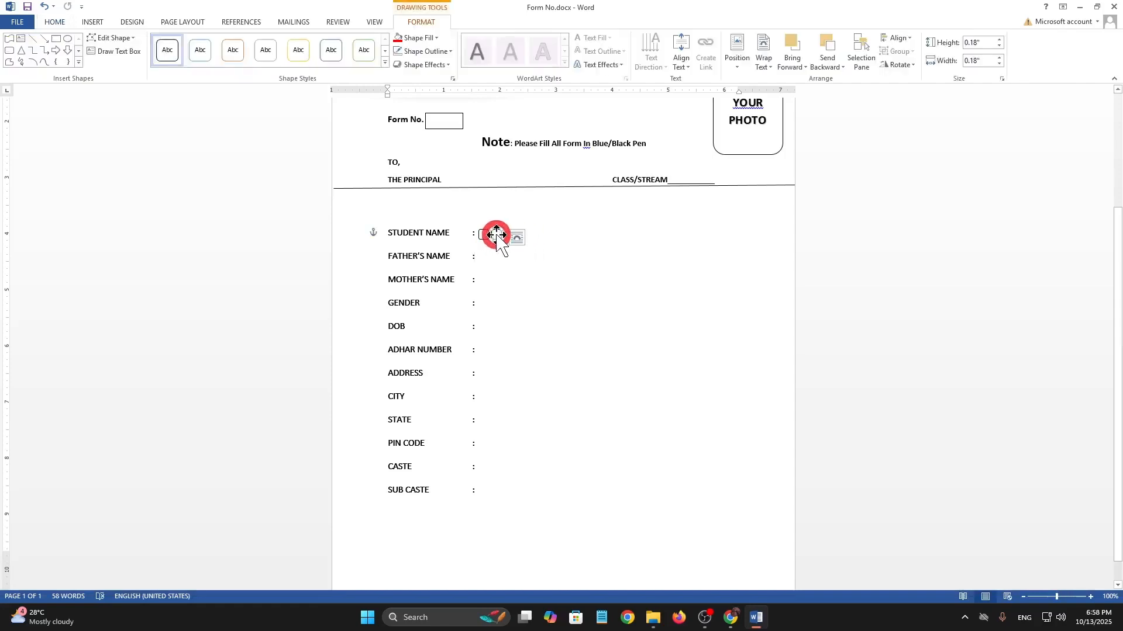
pyautogui.click(516, 236)
pyautogui.click(546, 236)
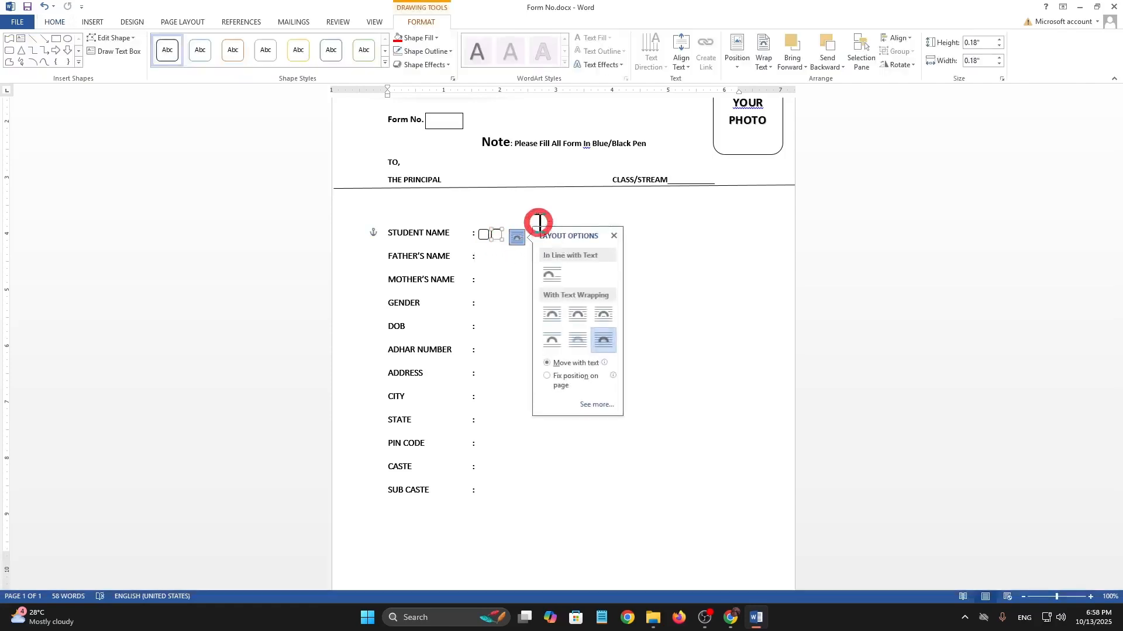
pyautogui.click(506, 224)
pyautogui.click(496, 235)
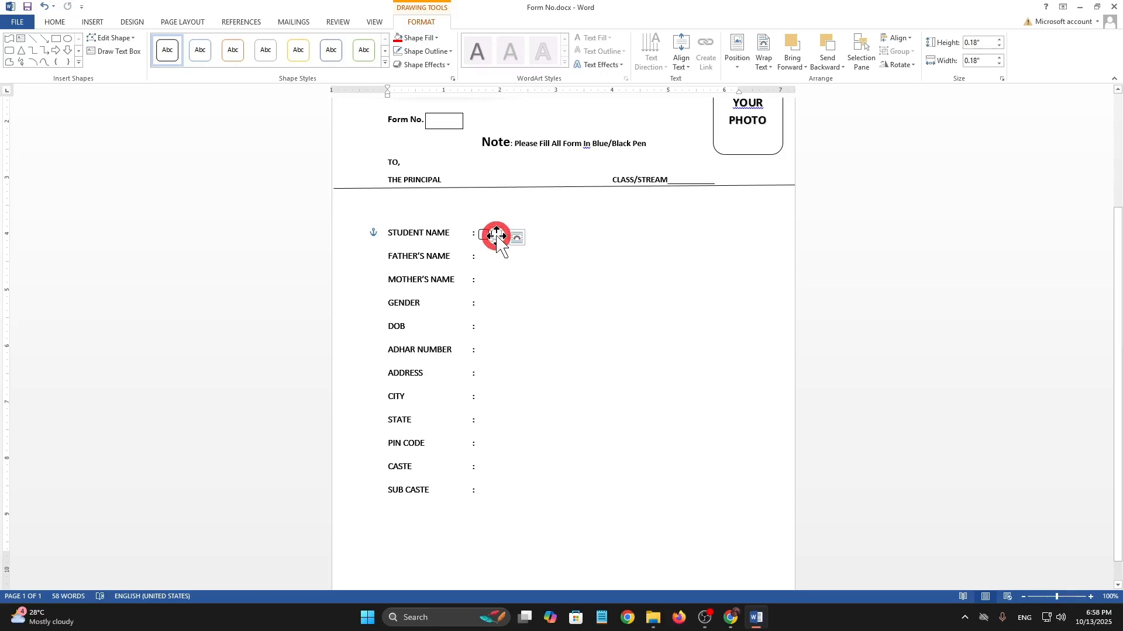
pyautogui.moveTo(497, 235); pyautogui.dragTo(509, 235)
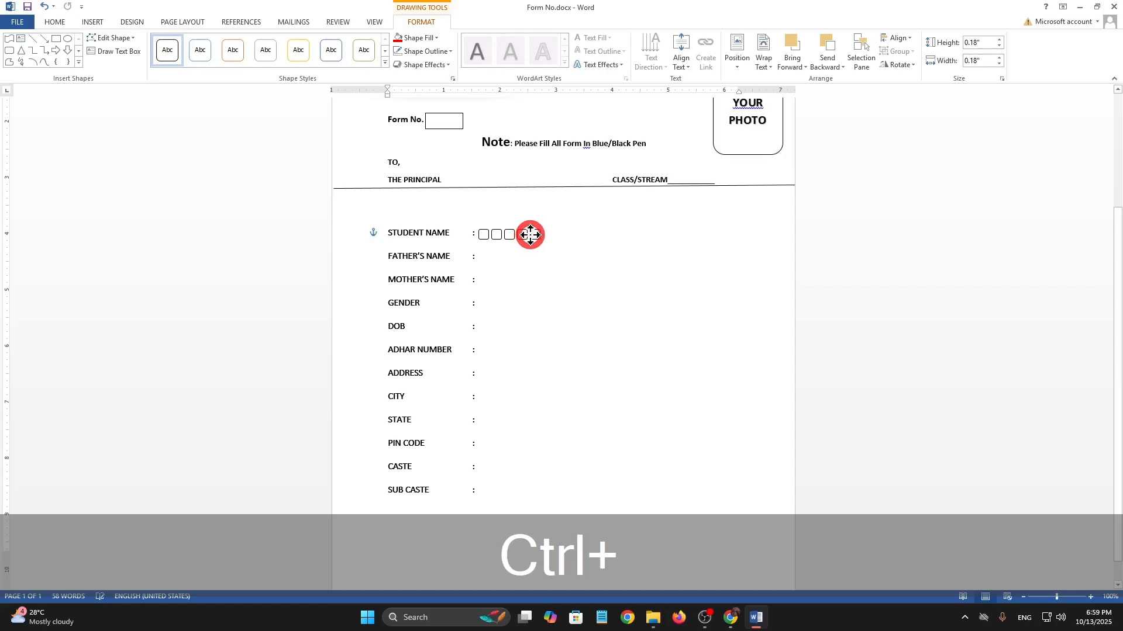
pyautogui.moveTo(530, 237); pyautogui.dragTo(538, 235)
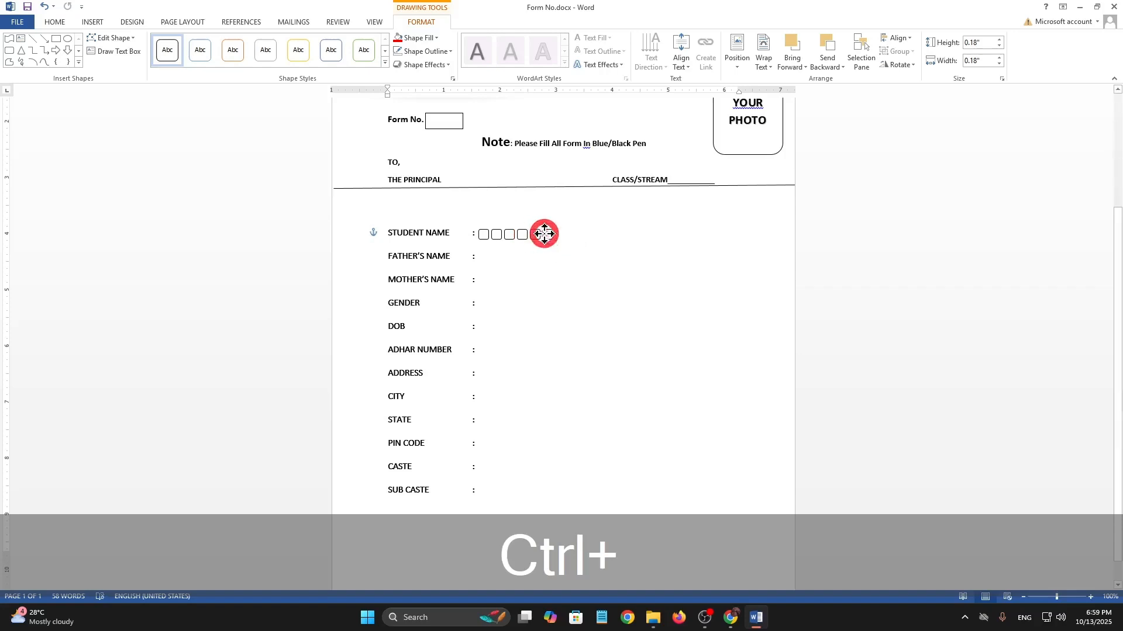
pyautogui.click(585, 261)
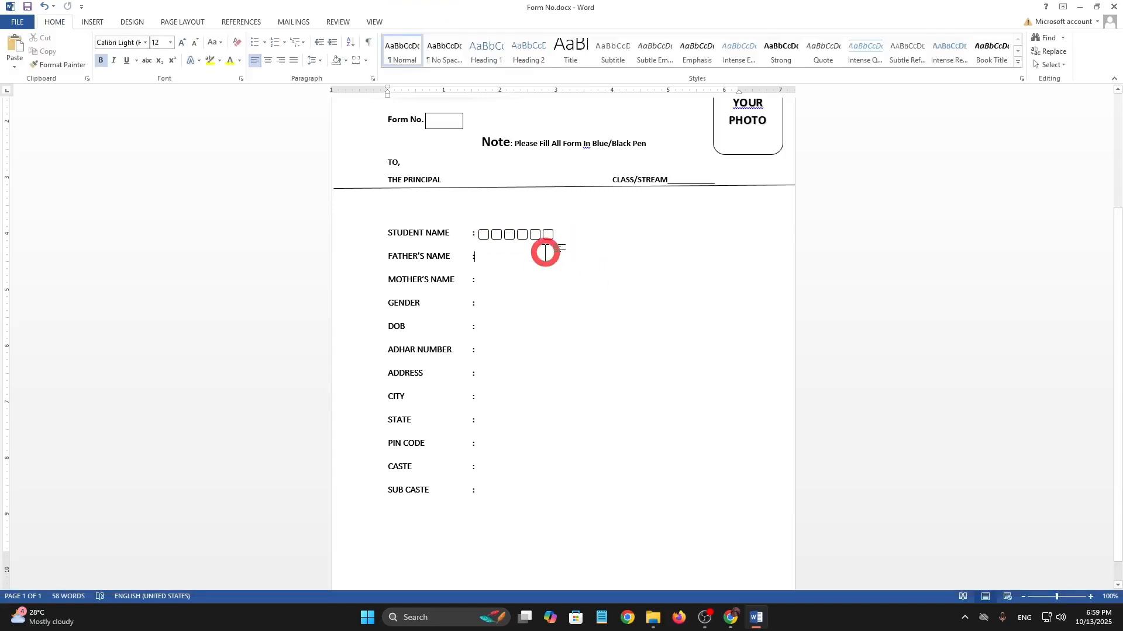
# Select the boxes and duplicate them repeatedly to extend the STUDENT NAME row to the right margin
pyautogui.click(485, 234)
pyautogui.keyDown('ctrl'); pyautogui.click(494, 235); pyautogui.keyUp('ctrl')
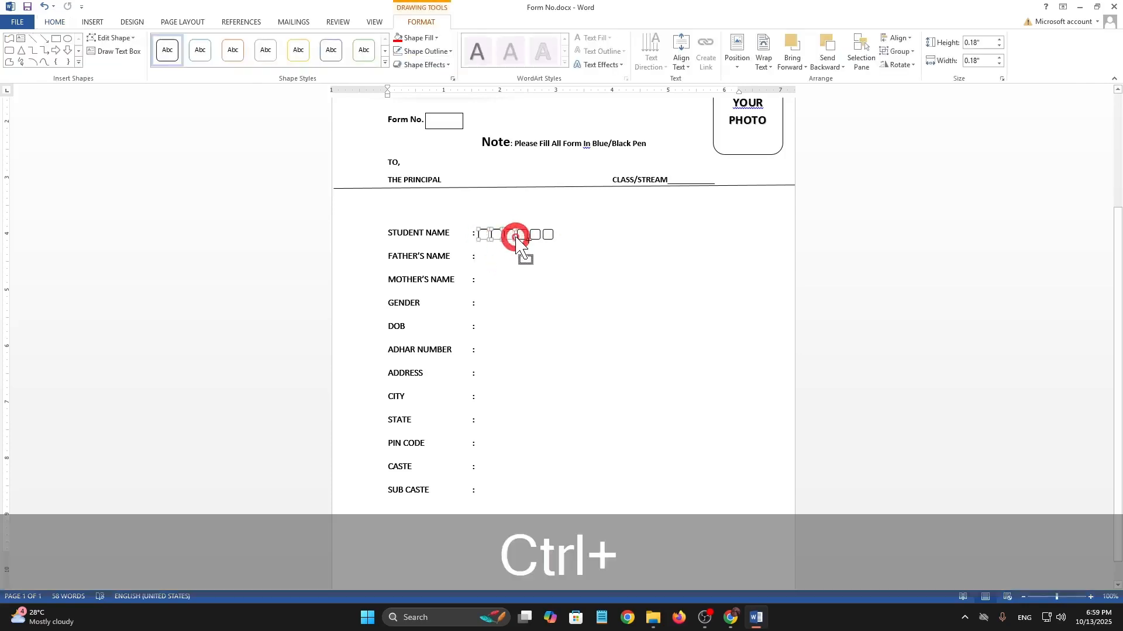
pyautogui.keyDown('ctrl'); pyautogui.click(535, 235); pyautogui.keyUp('ctrl')
pyautogui.keyDown('ctrl'); pyautogui.click(536, 236); pyautogui.keyUp('ctrl')
pyautogui.keyDown('ctrl'); pyautogui.click(548, 237); pyautogui.keyUp('ctrl')
pyautogui.moveTo(486, 238); pyautogui.dragTo(560, 235)
pyautogui.click(637, 258)
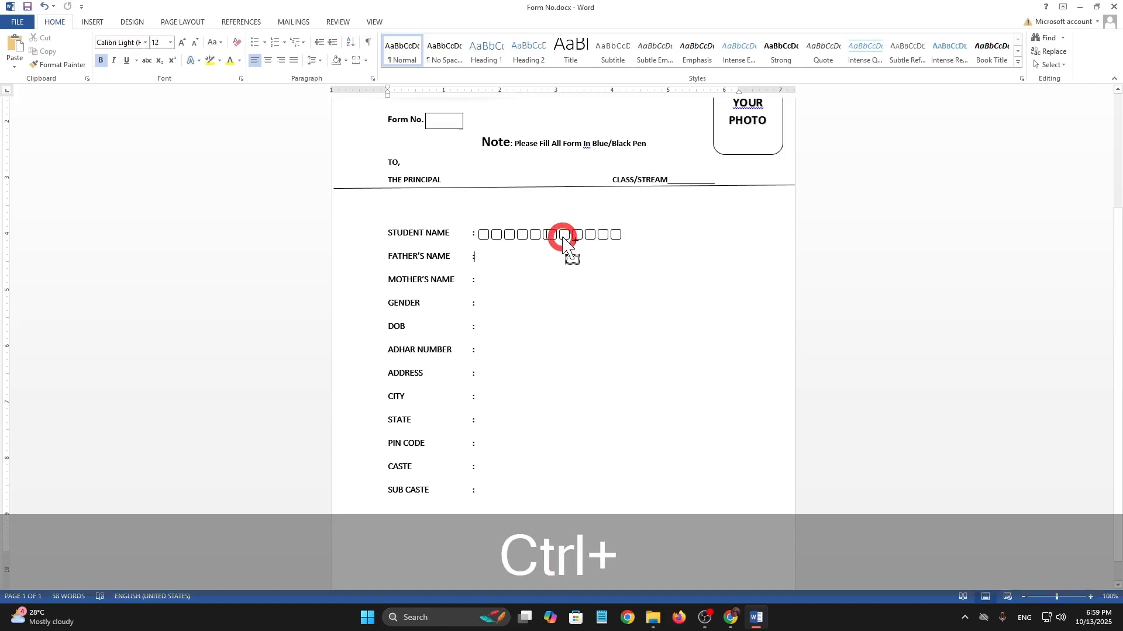
pyautogui.hotkey('ctrl', 'z')
pyautogui.moveTo(497, 234); pyautogui.dragTo(753, 234)
pyautogui.click(709, 316)
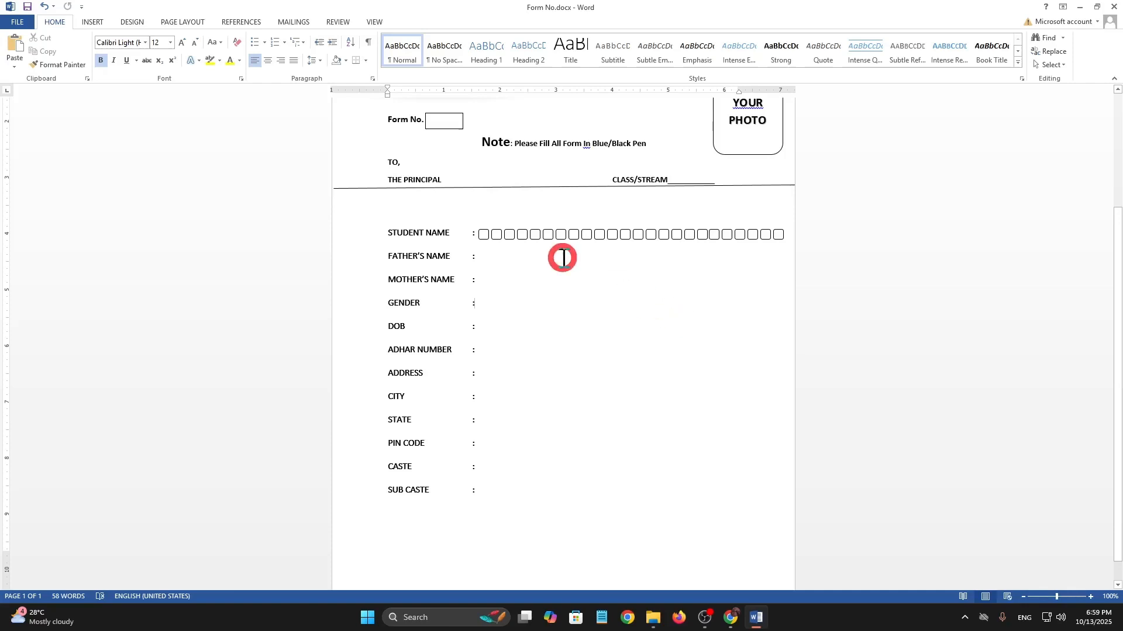
# Copy twelve boxes from the STUDENT NAME row into the FATHER'S NAME and MOTHER'S NAME rows
pyautogui.click(485, 237)
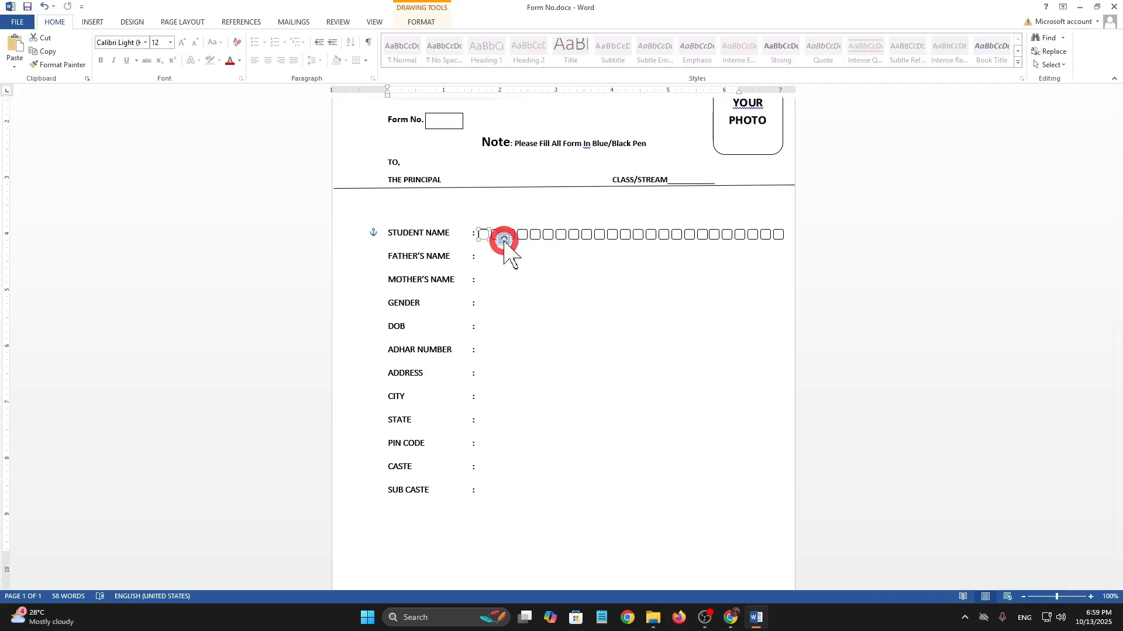
pyautogui.click(488, 250)
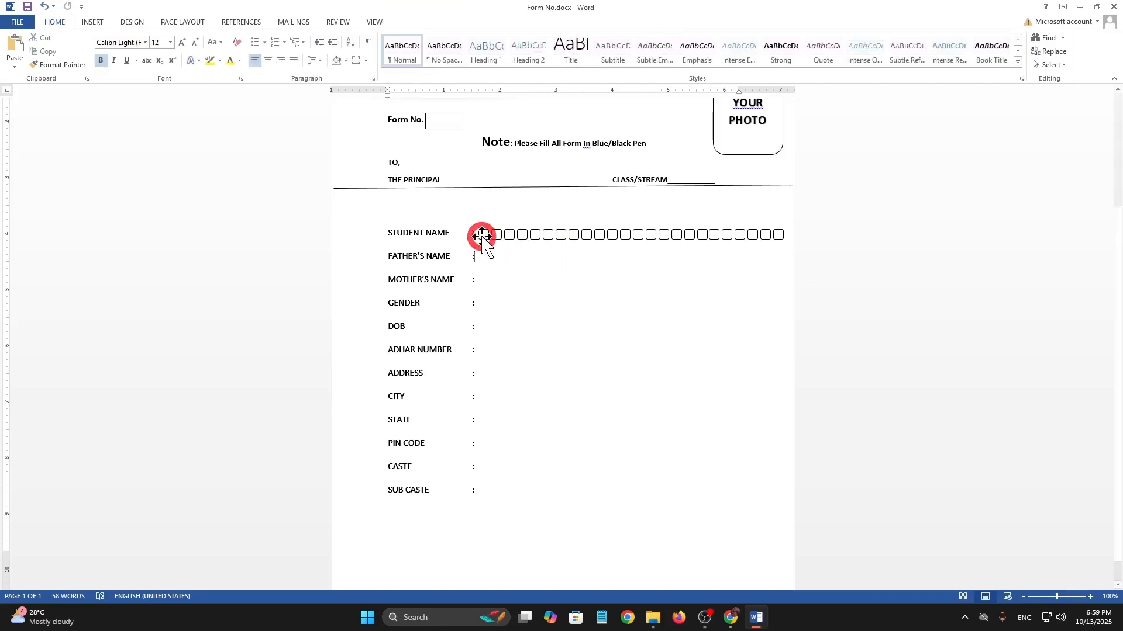
pyautogui.click(488, 234)
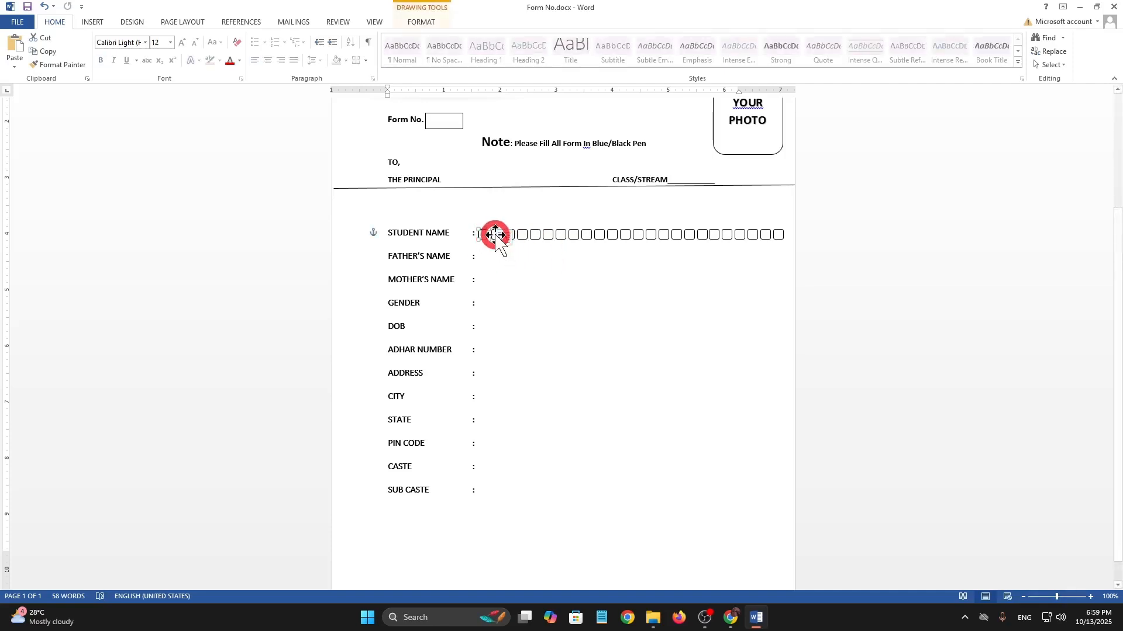
pyautogui.moveTo(495, 234); pyautogui.dragTo(622, 236)
pyautogui.keyDown('ctrl'); pyautogui.click(623, 235); pyautogui.keyUp('ctrl')
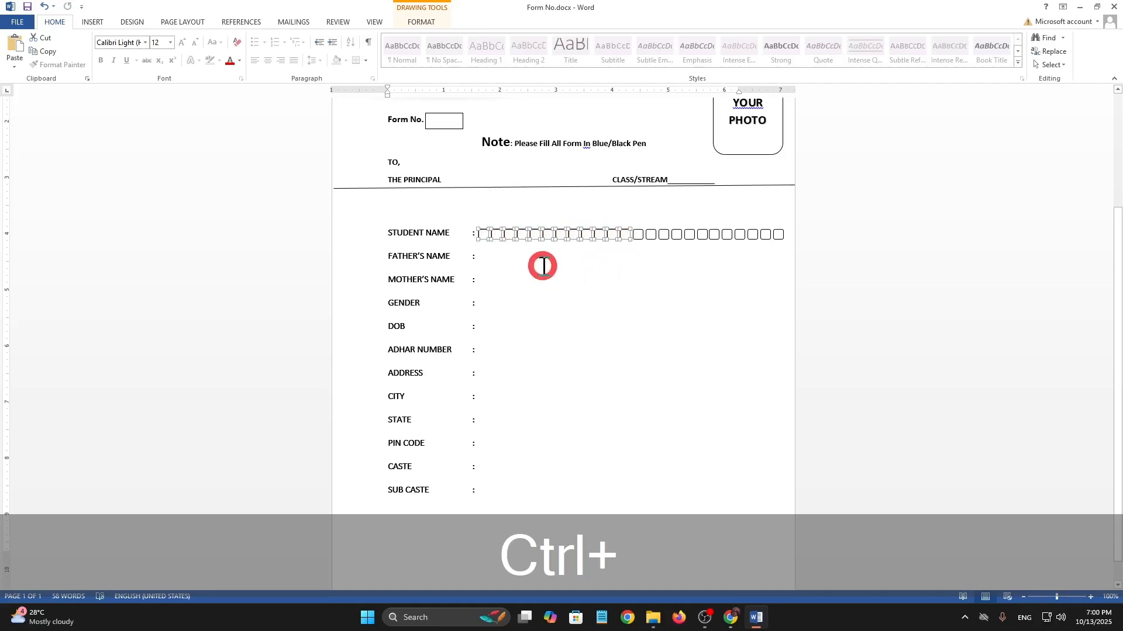
pyautogui.moveTo(521, 237); pyautogui.dragTo(527, 278)
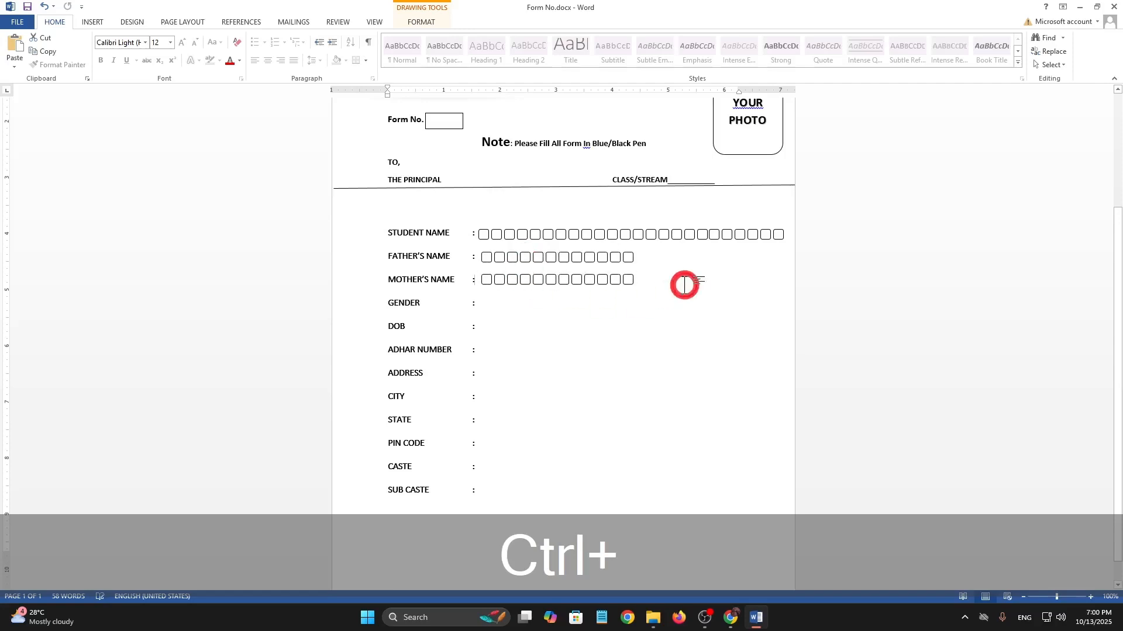
pyautogui.click(684, 285)
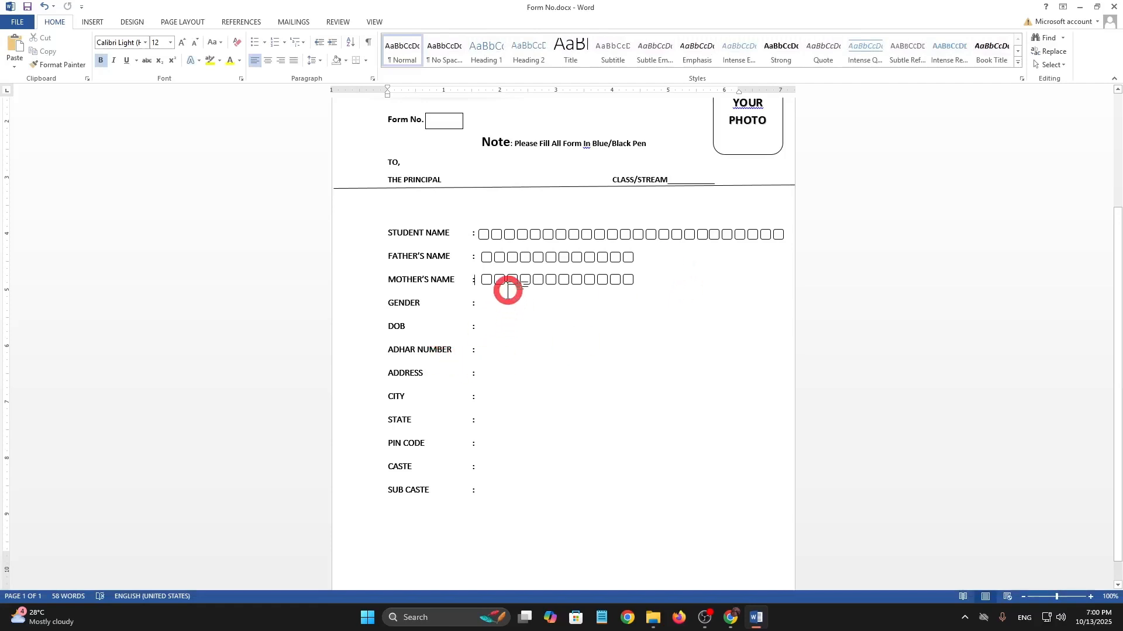
# Copy five boxes from the MOTHER'S NAME row into the GENDER row
pyautogui.click(489, 280)
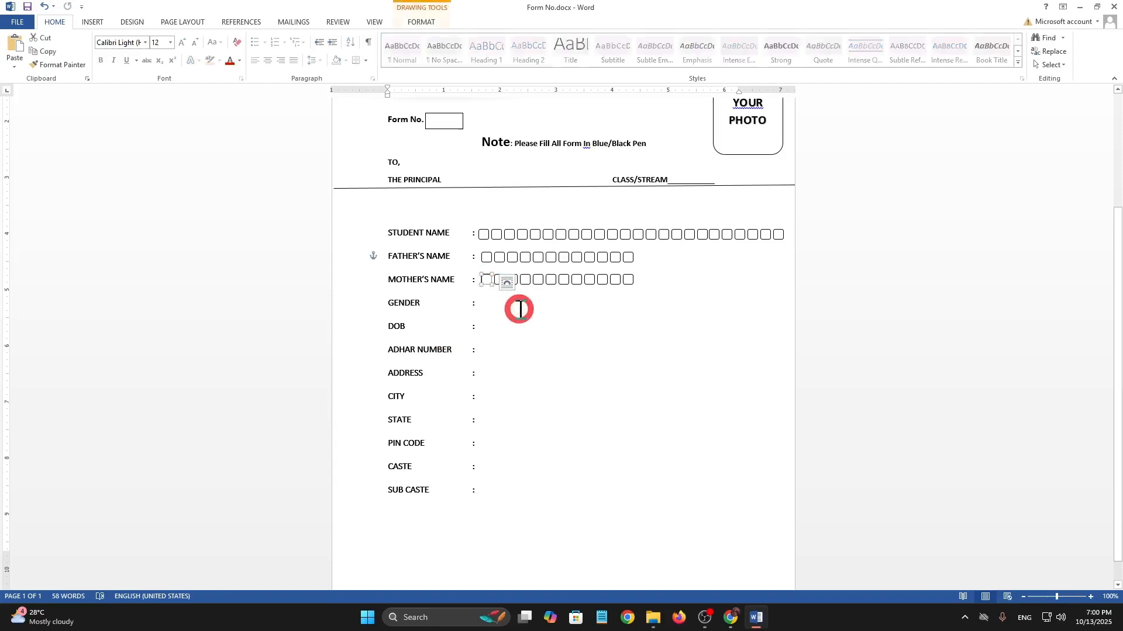
pyautogui.keyDown('ctrl'); pyautogui.click(498, 282); pyautogui.keyUp('ctrl')
pyautogui.keyDown('ctrl'); pyautogui.click(514, 282); pyautogui.keyUp('ctrl')
pyautogui.keyDown('ctrl'); pyautogui.click(530, 281); pyautogui.keyUp('ctrl')
pyautogui.moveTo(531, 281); pyautogui.dragTo(501, 297)
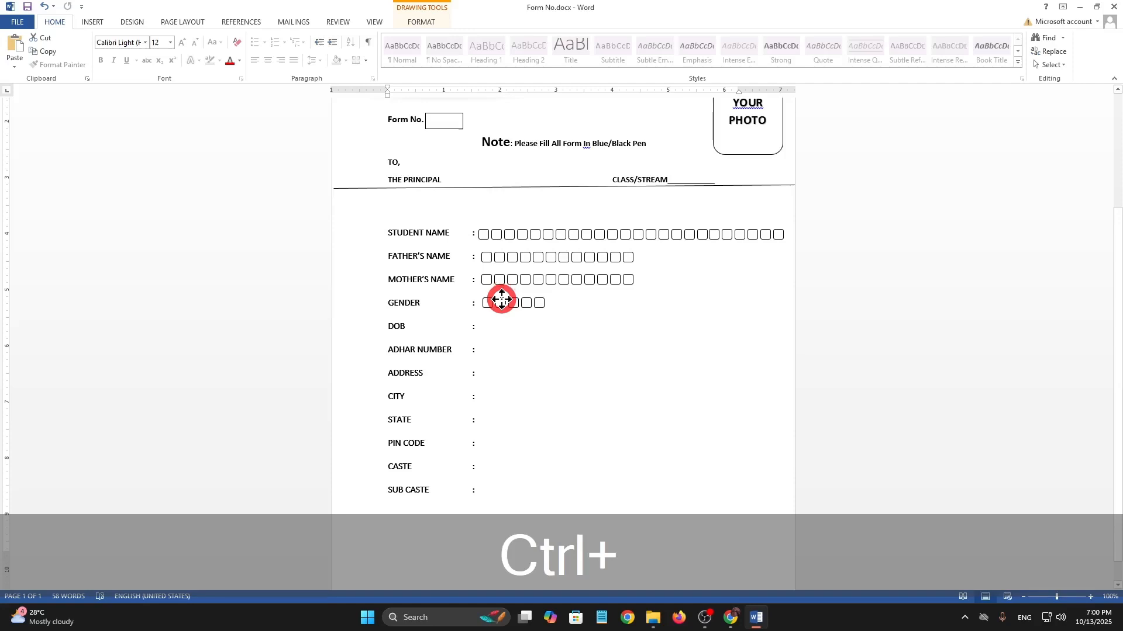
pyautogui.moveTo(502, 299); pyautogui.dragTo(506, 307)
pyautogui.click(581, 301)
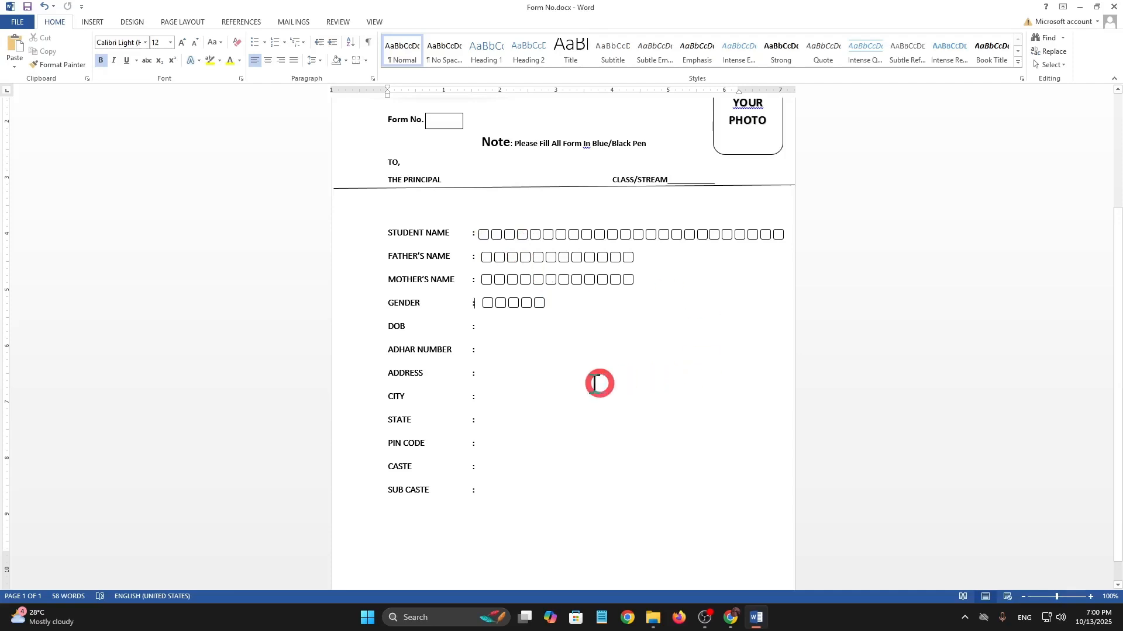
# Copy boxes from the GENDER row into the DOB row and duplicate them along it
pyautogui.click(486, 324)
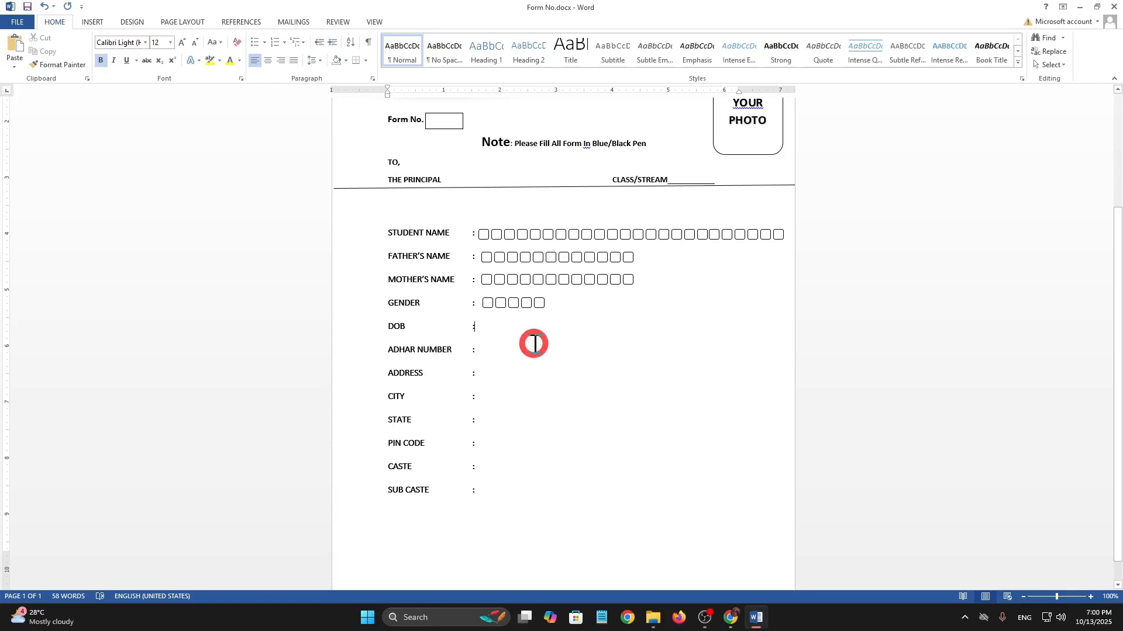
pyautogui.click(487, 304)
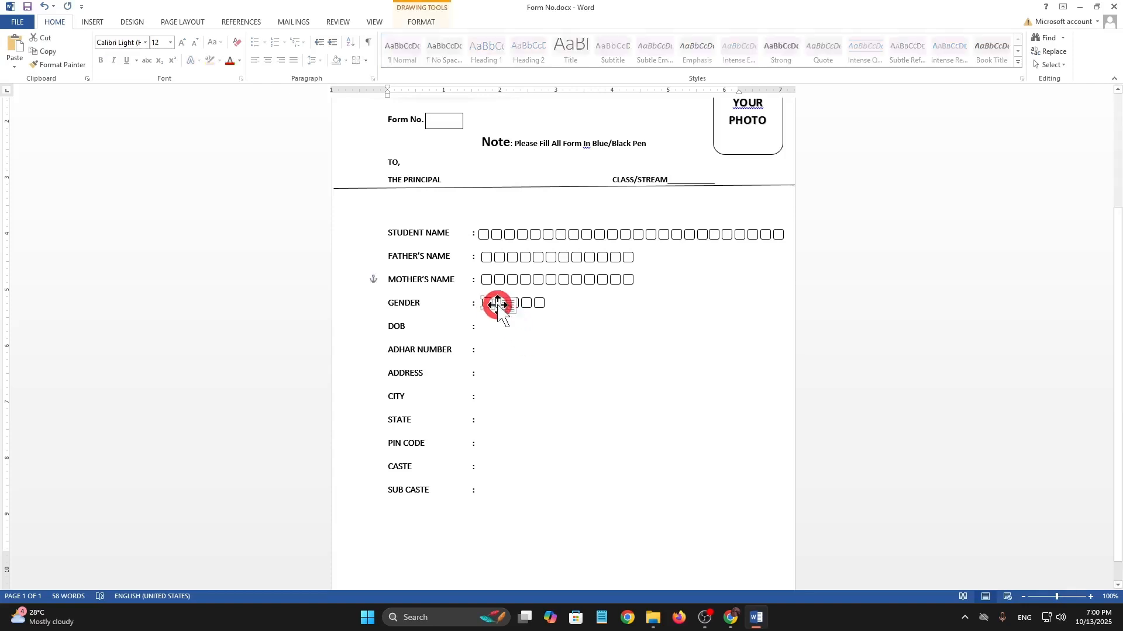
pyautogui.keyDown('ctrl'); pyautogui.moveTo(498, 304); pyautogui.dragTo(498, 305); pyautogui.keyUp('ctrl')
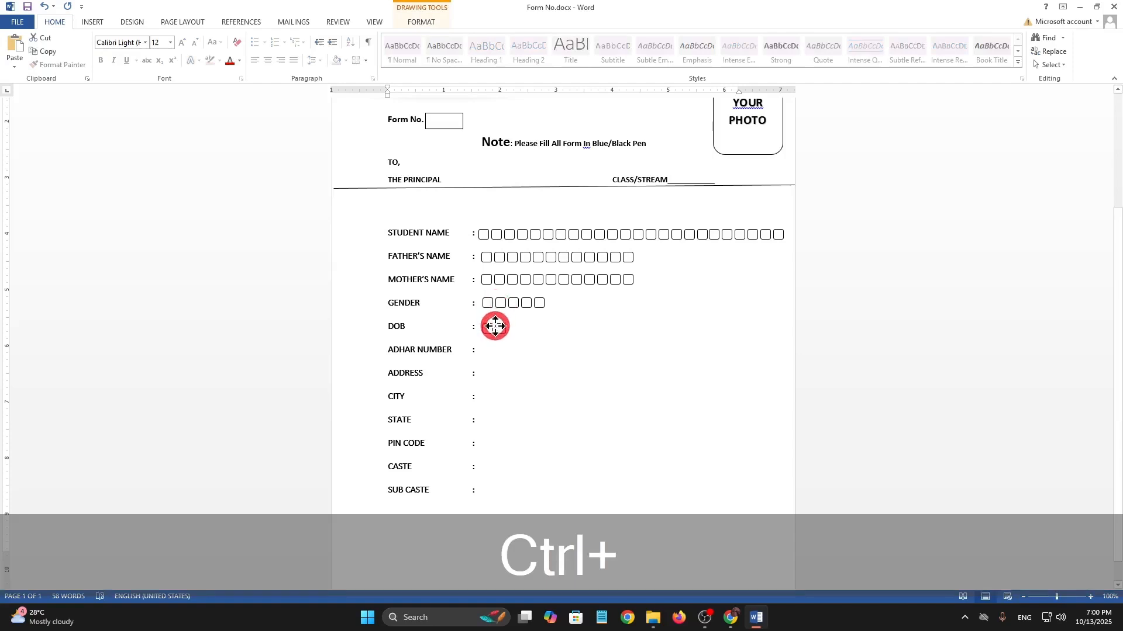
pyautogui.keyDown('ctrl'); pyautogui.moveTo(496, 327); pyautogui.dragTo(496, 326); pyautogui.keyUp('ctrl')
pyautogui.click(570, 341)
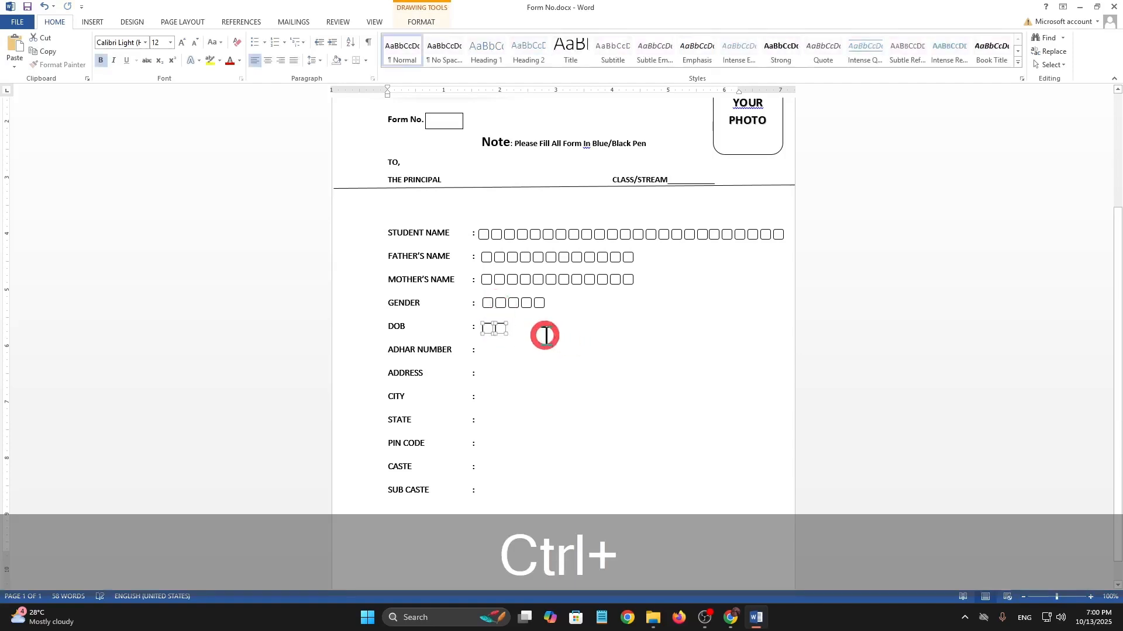
pyautogui.click(489, 328)
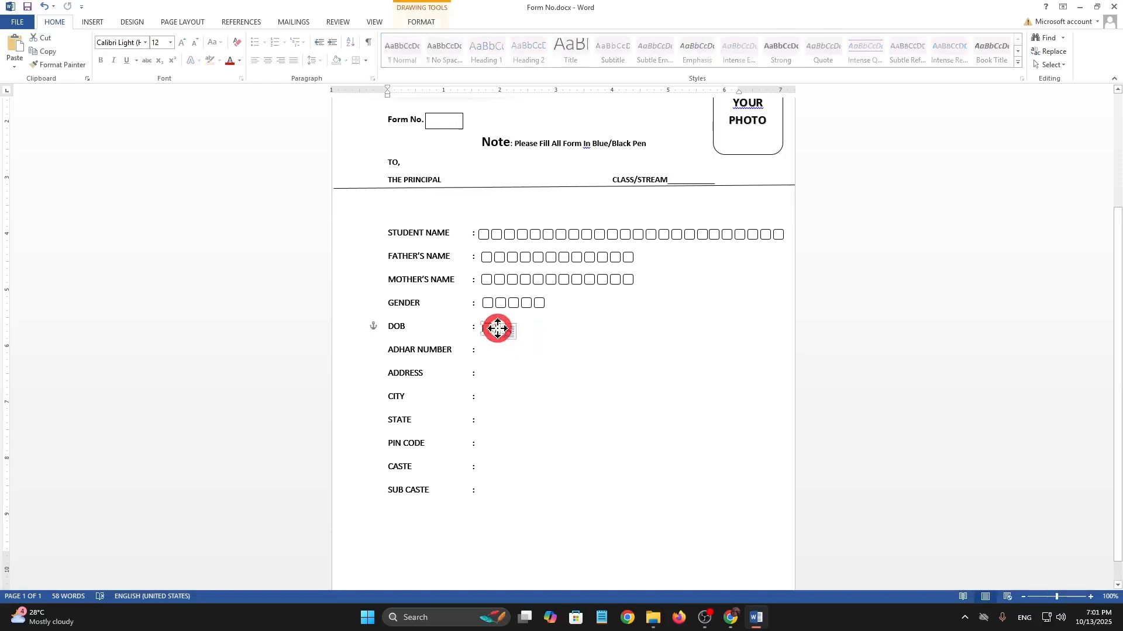
pyautogui.keyDown('ctrl'); pyautogui.moveTo(495, 330); pyautogui.dragTo(609, 329); pyautogui.keyUp('ctrl')
pyautogui.click(615, 363)
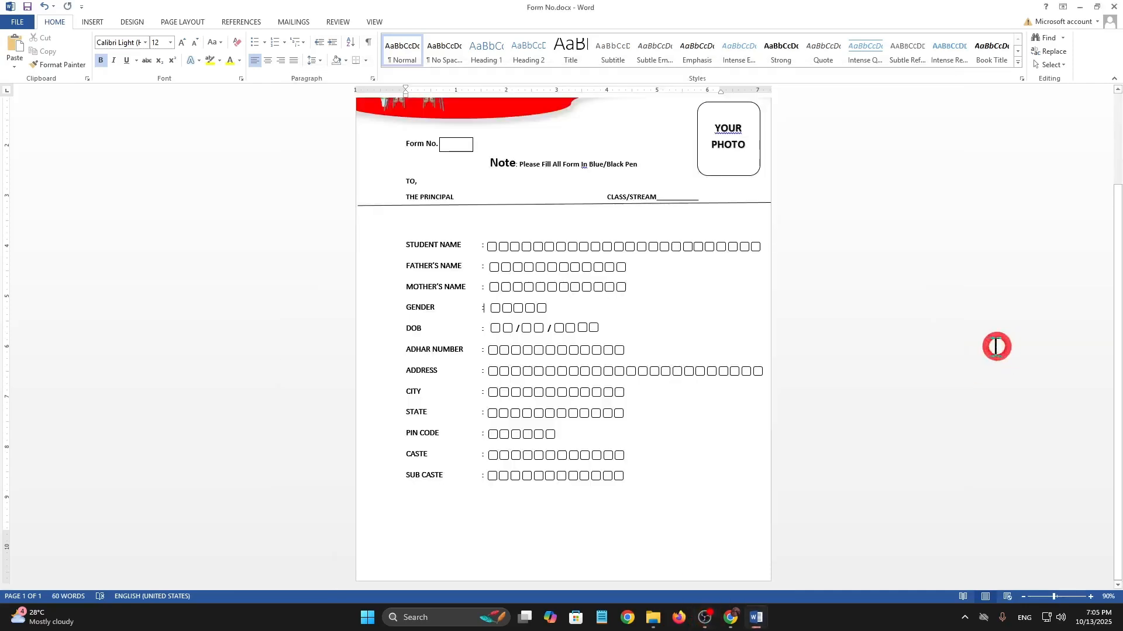
# Delete the character boxes in the PIN CODE row and replace them with an underscore line after the colon
pyautogui.click(461, 245)
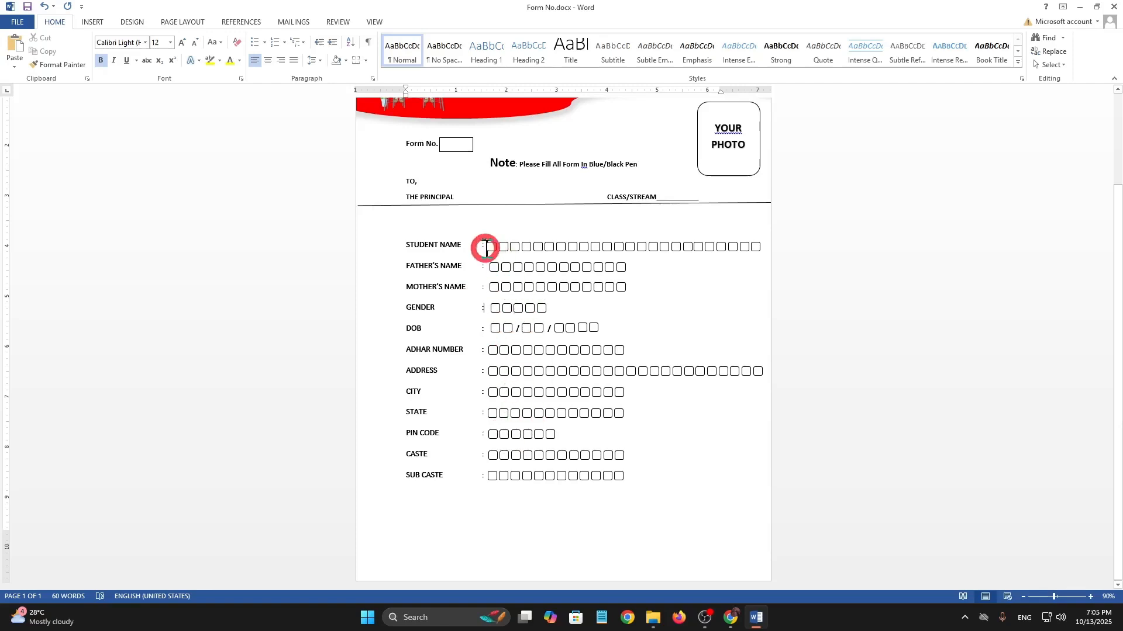
pyautogui.click(547, 435)
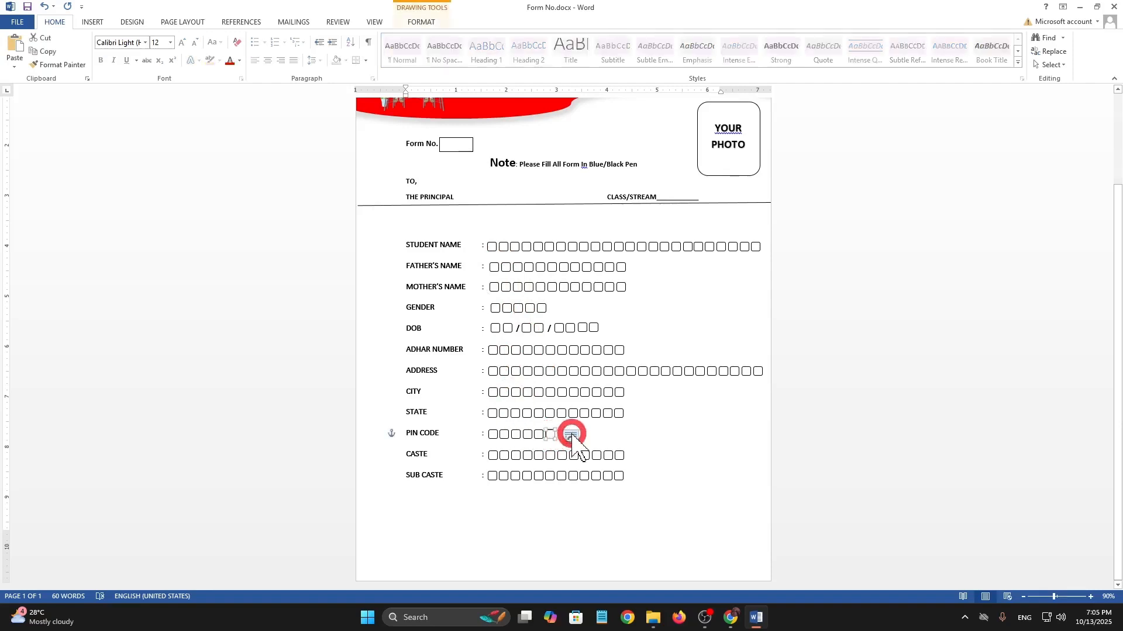
pyautogui.moveTo(572, 435); pyautogui.dragTo(499, 435)
pyautogui.press('Delete')
pyautogui.click(504, 435)
pyautogui.press('Delete')
pyautogui.click(516, 435)
pyautogui.press('Delete')
pyautogui.click(539, 435)
pyautogui.press('Delete')
pyautogui.click(486, 434)
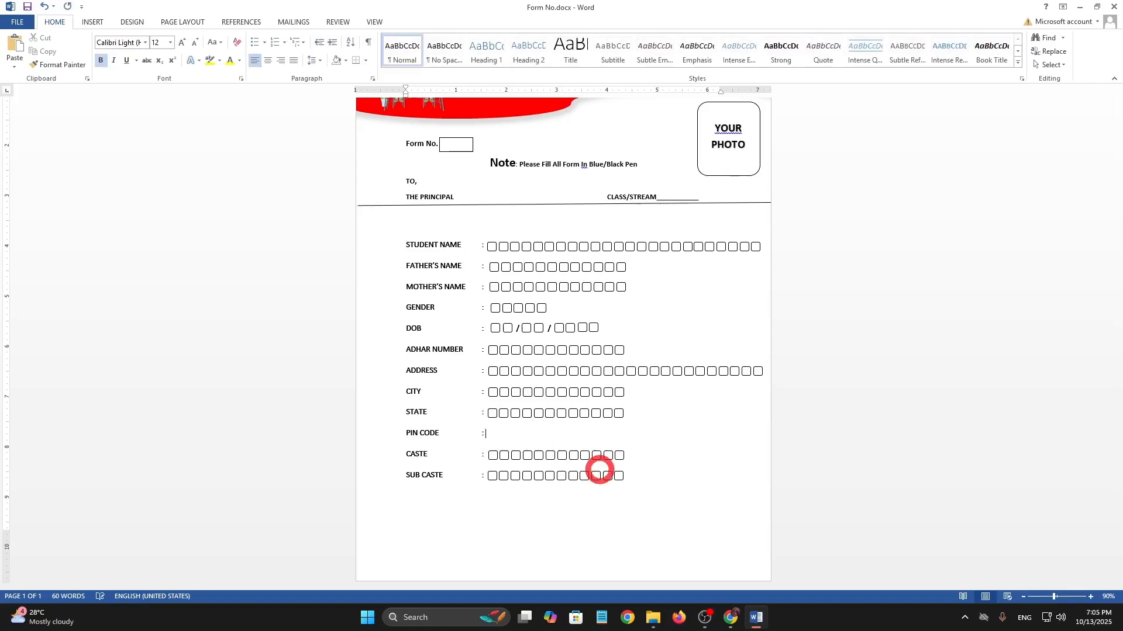
pyautogui.write('______________________')
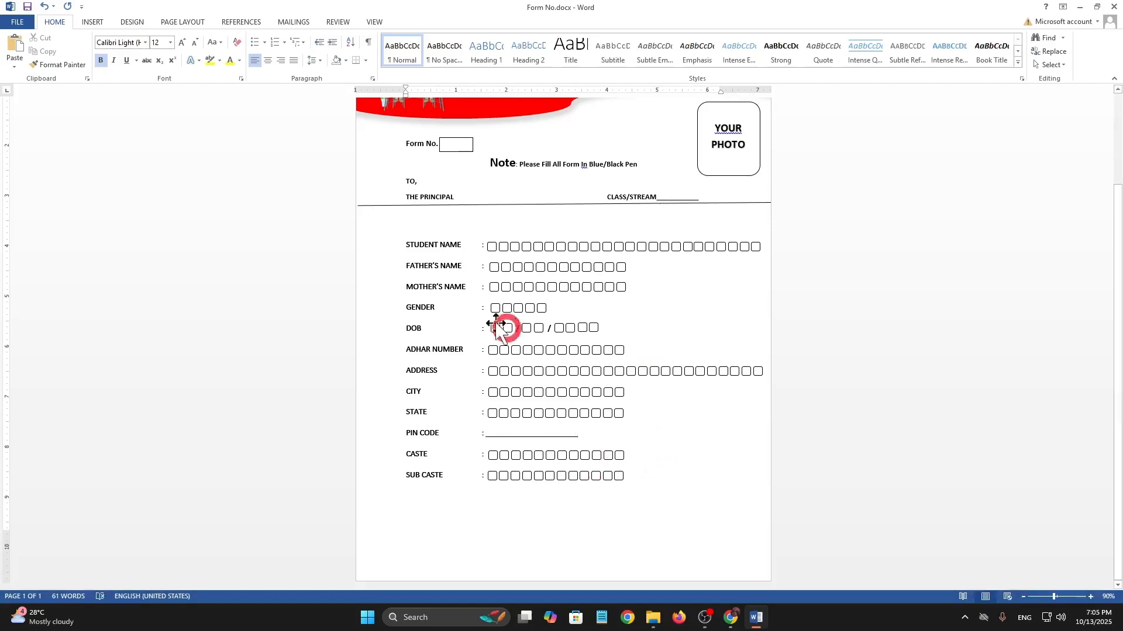
# Type "Parents signature" on the line below the SUB CASTE row
pyautogui.doubleClick(406, 539)
pyautogui.doubleClick(408, 543)
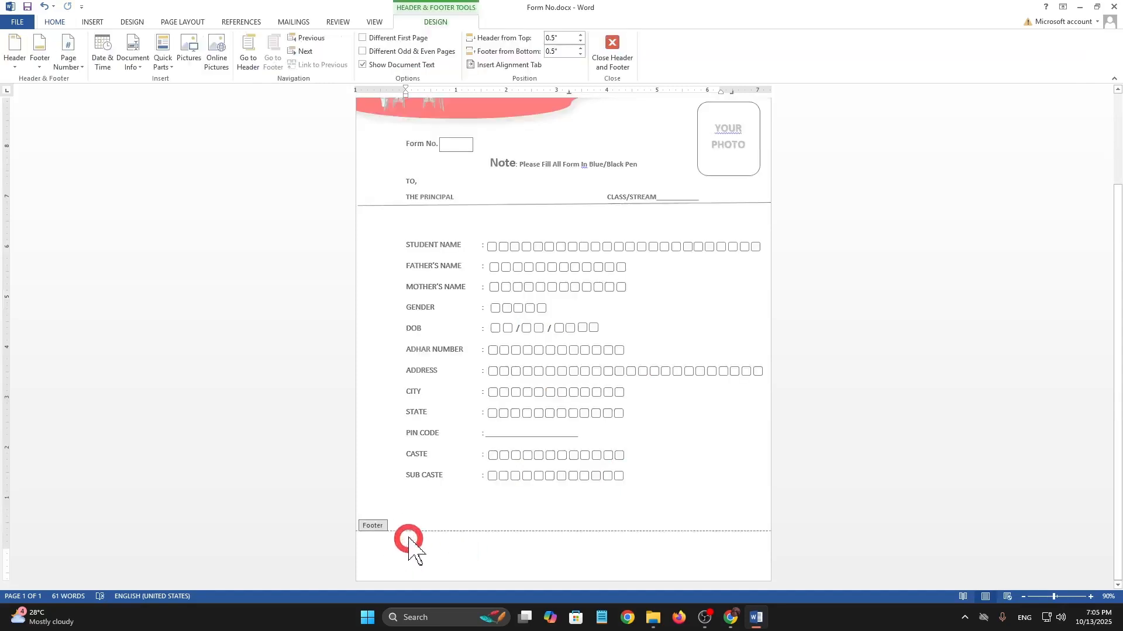
pyautogui.doubleClick(409, 528)
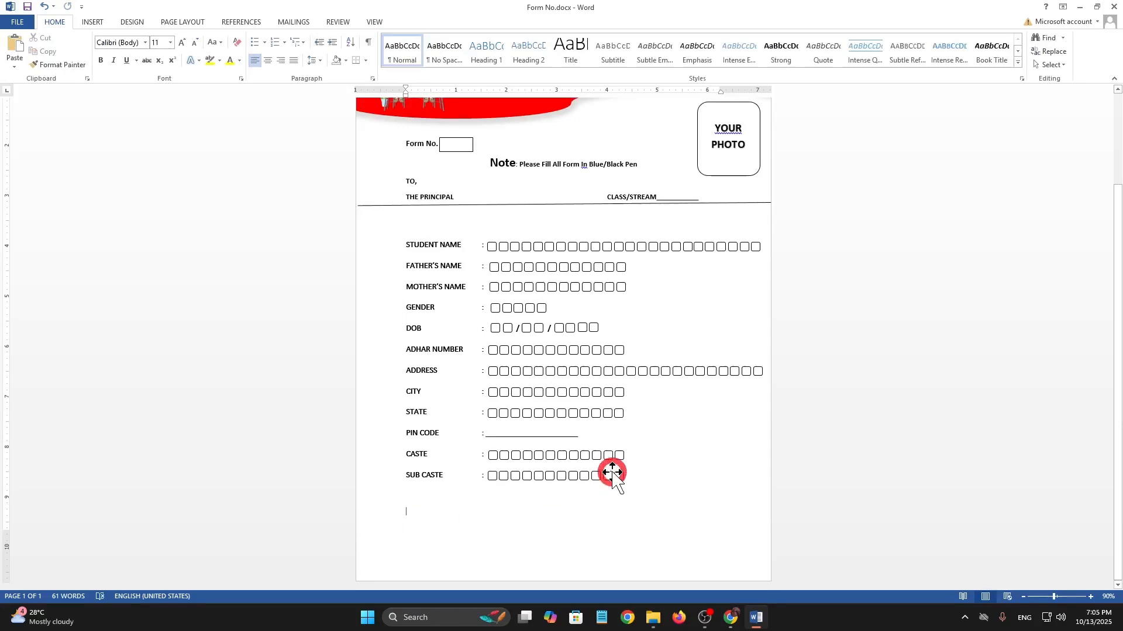
pyautogui.write('Parents si')
pyautogui.write('gn')
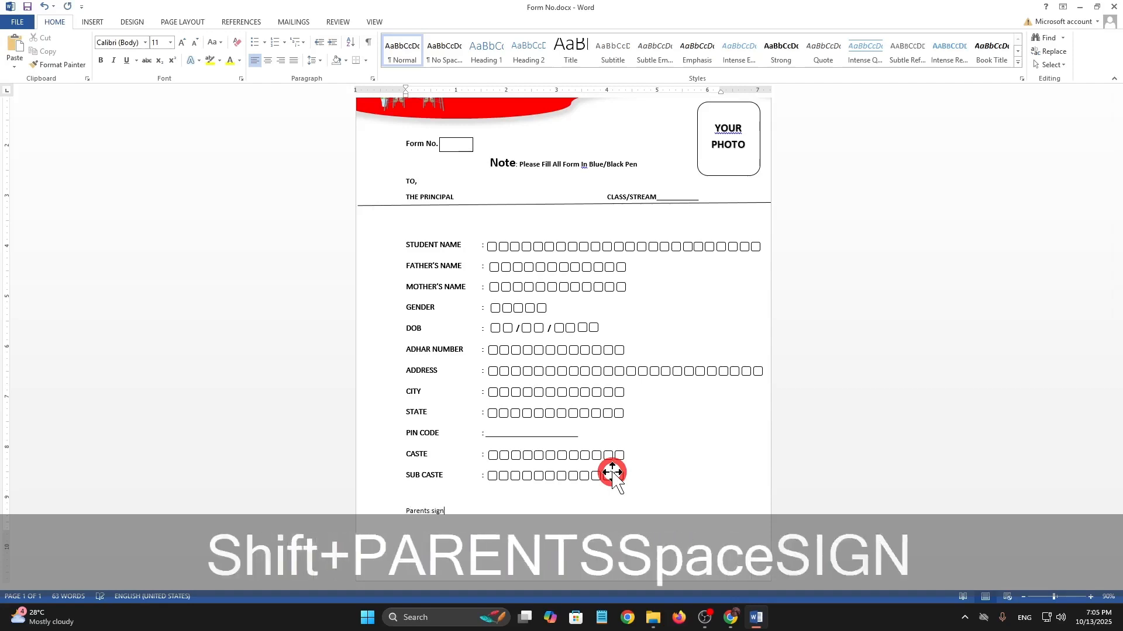
pyautogui.write('atut')
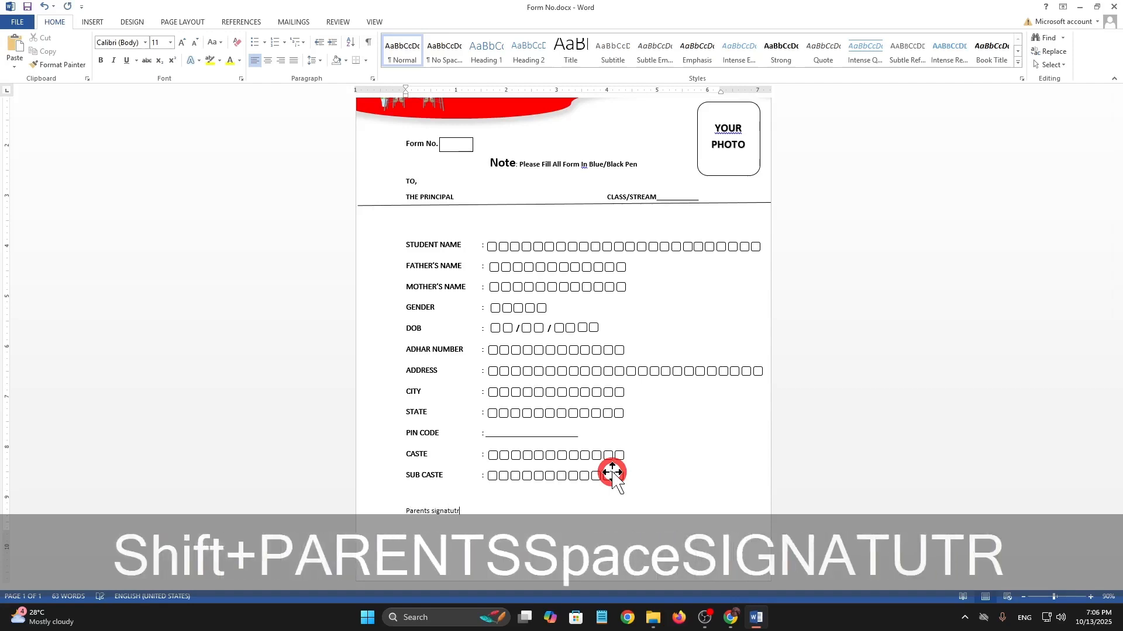
pyautogui.write('r')
pyautogui.press('BackSpace')
pyautogui.press('BackSpace')
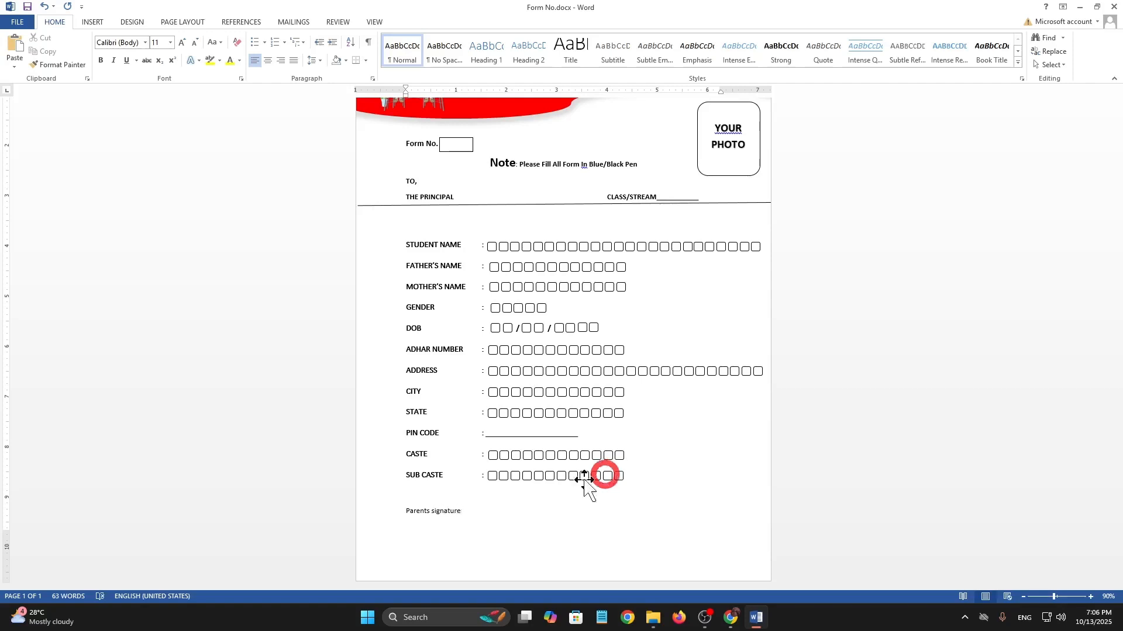
# Add an underscore line after Parents signature and a tabbed "student signature" label with its own line on the same row
pyautogui.press('Tab')
pyautogui.press('Tab')
pyautogui.press('Tab')
pyautogui.press('Tab')
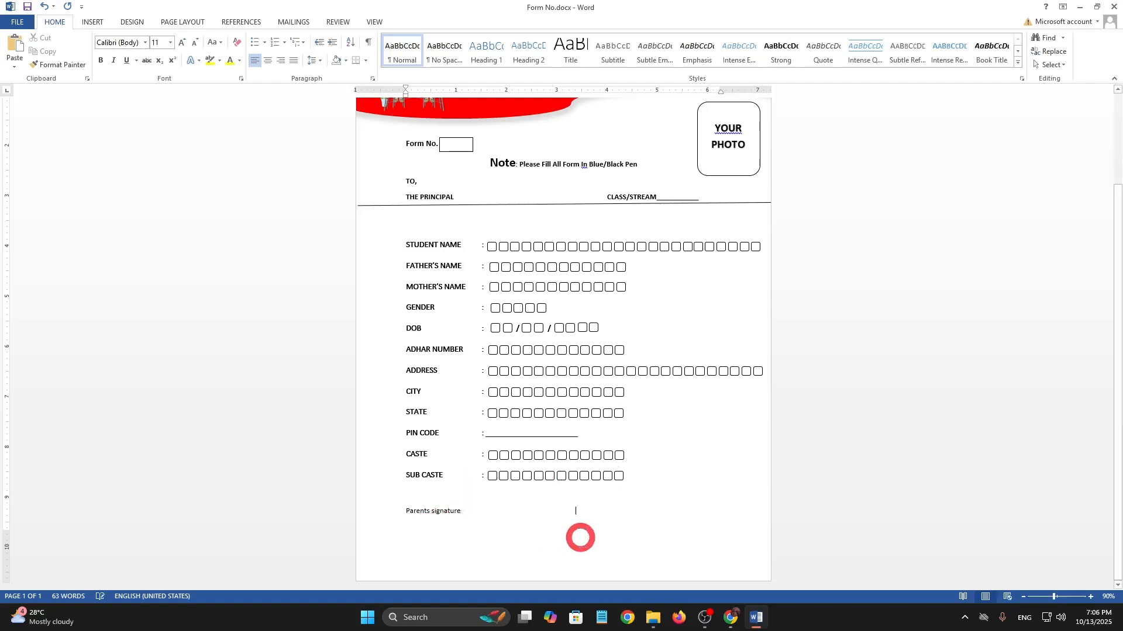
pyautogui.click(462, 514)
pyautogui.click(520, 533)
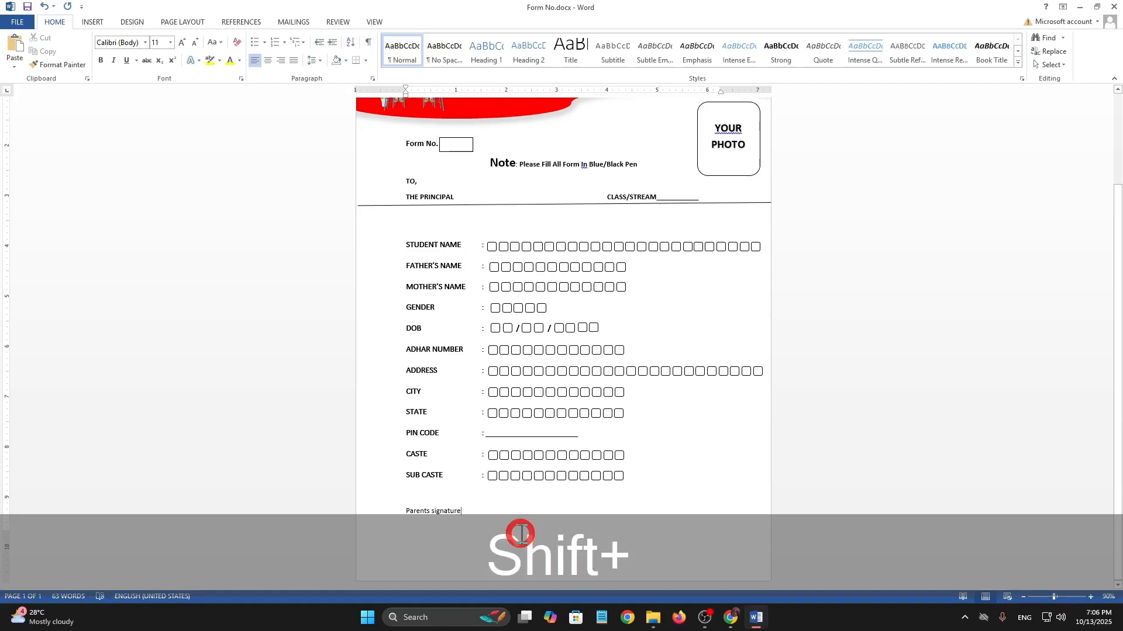
pyautogui.write('______________ student signat')
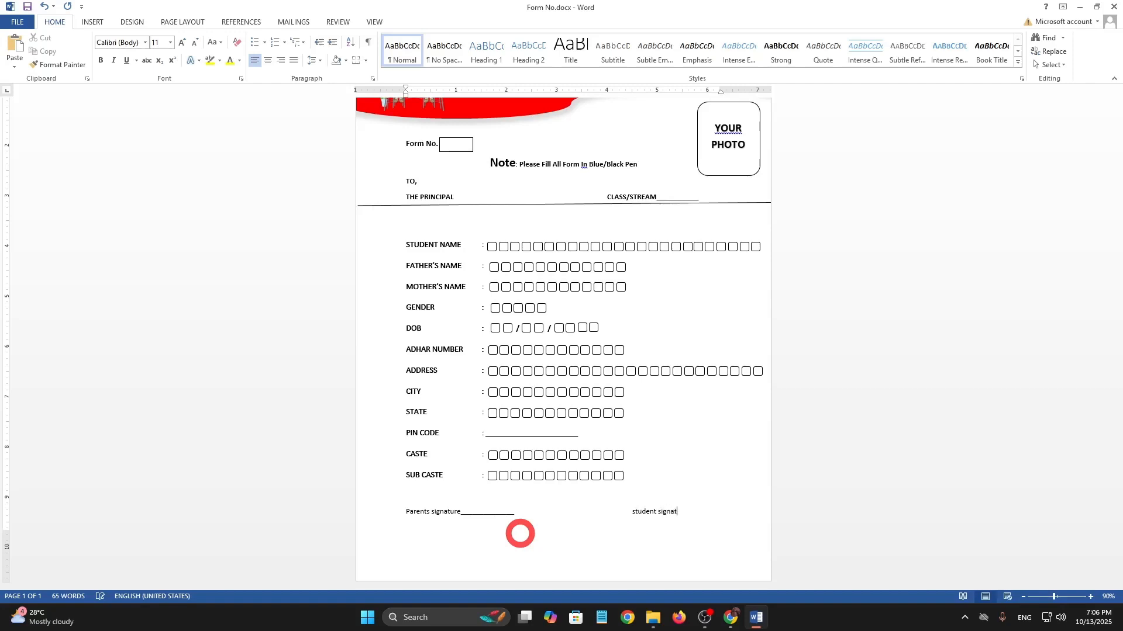
pyautogui.write('_')
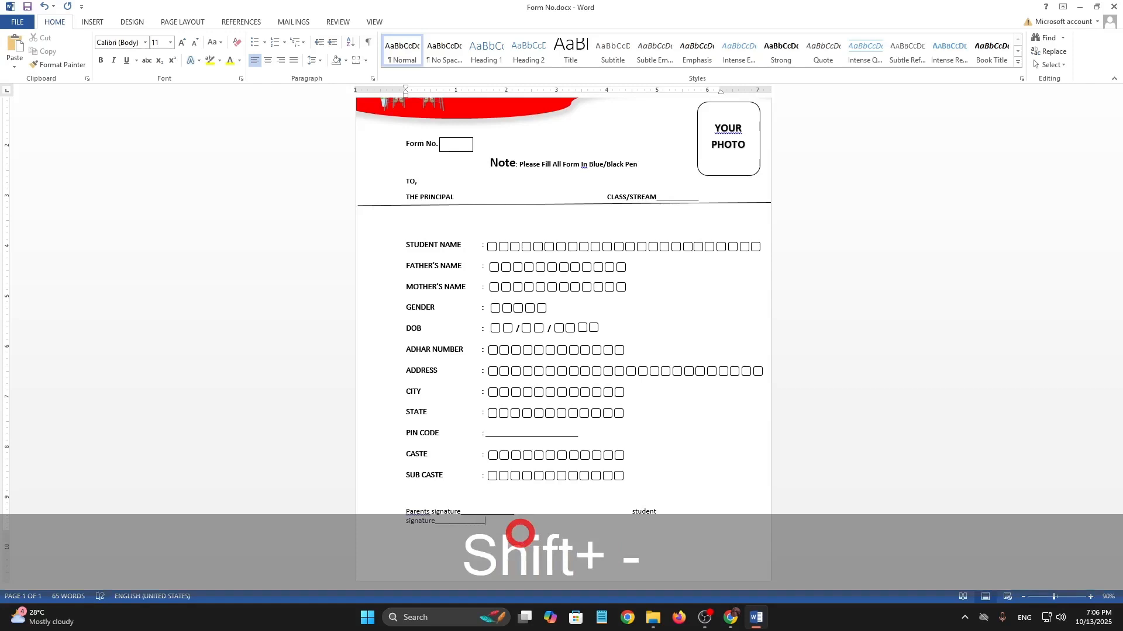
pyautogui.click(631, 512)
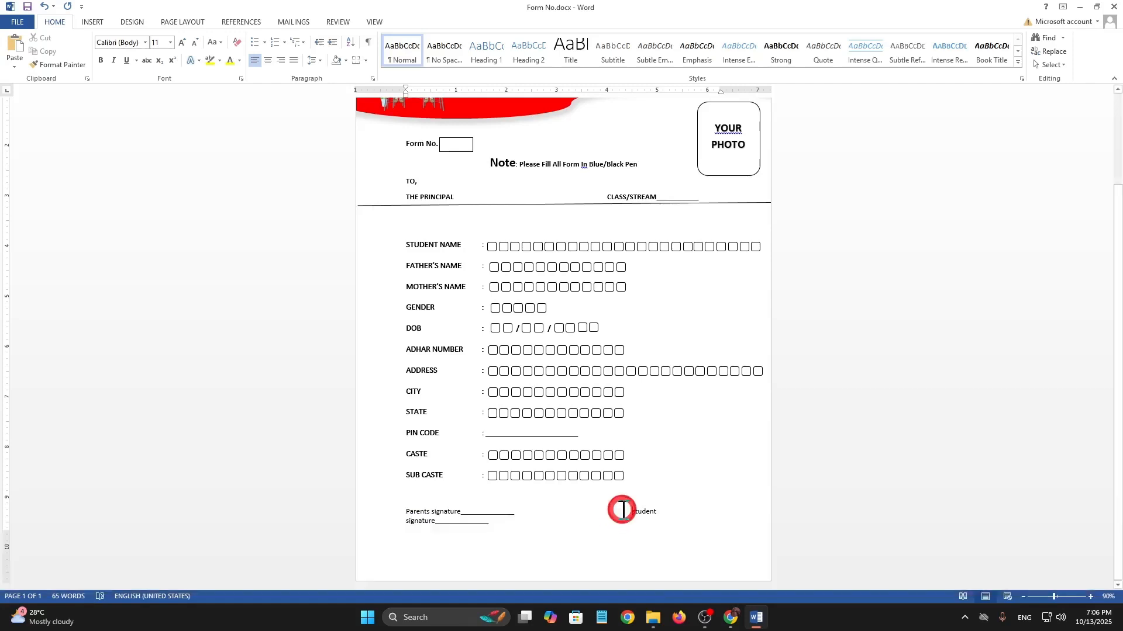
pyautogui.press('BackSpace')
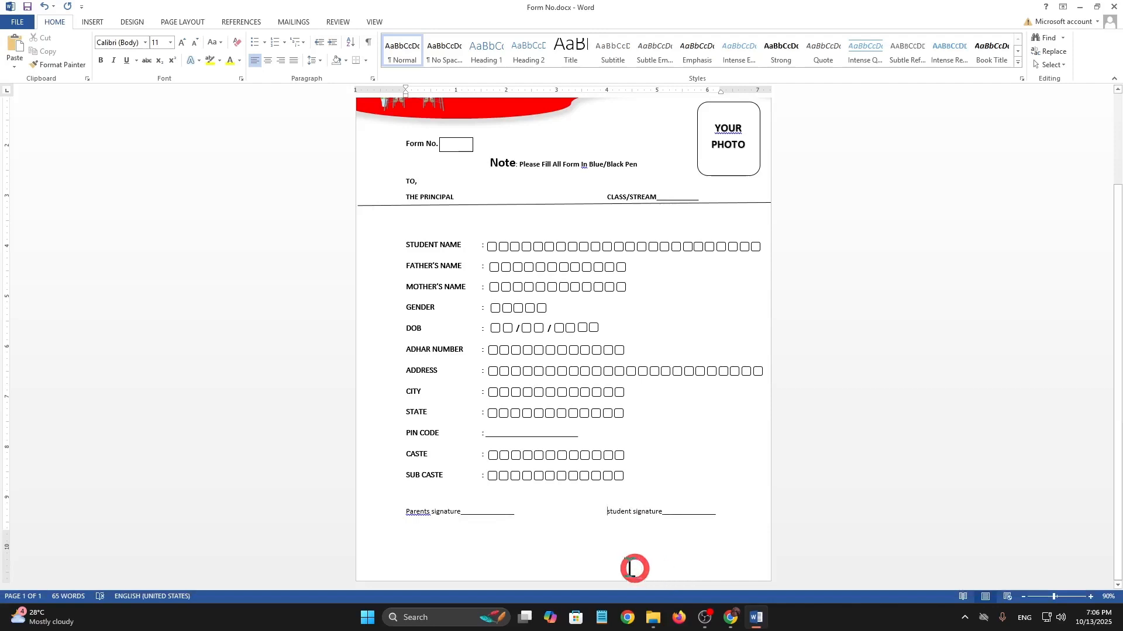
pyautogui.click(414, 497)
pyautogui.press('Return')
pyautogui.scroll(-3, 538, 488)
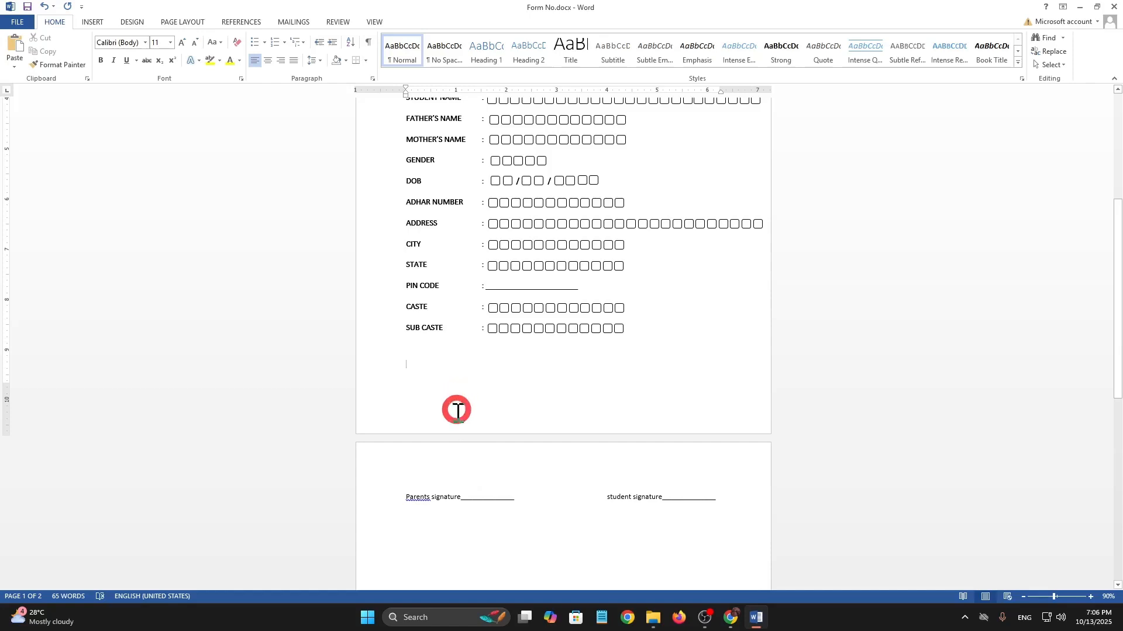
pyautogui.hotkey('ctrl', 'z')
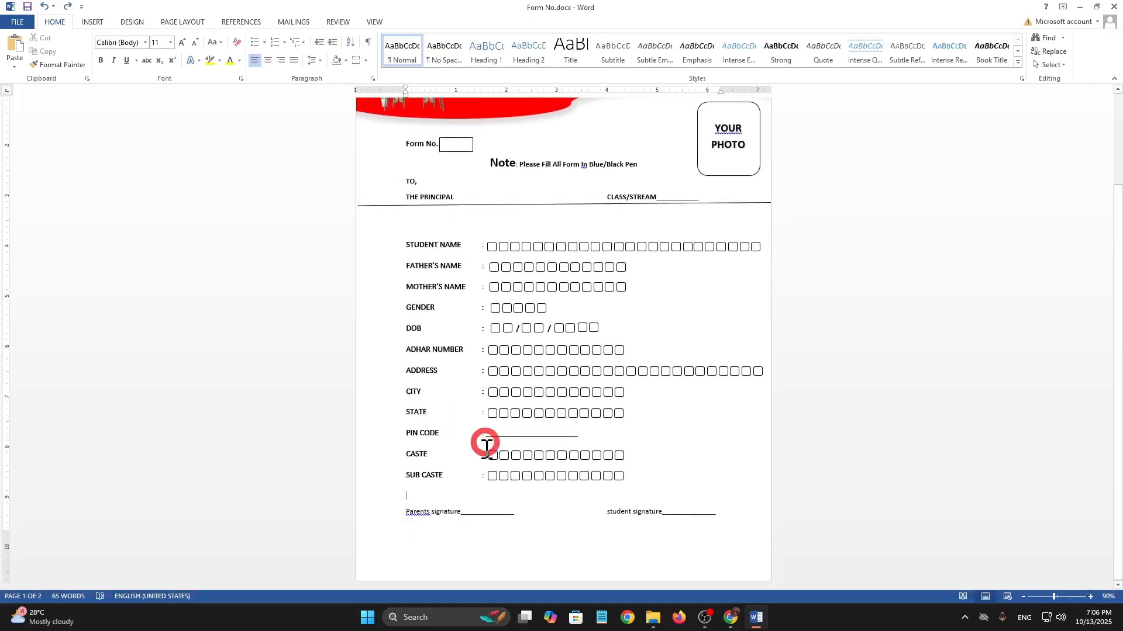
# Set the page's bottom margin to 0.3 inch in Page Setup
pyautogui.scroll(4, 459, 403)
pyautogui.scroll(-4, 461, 407)
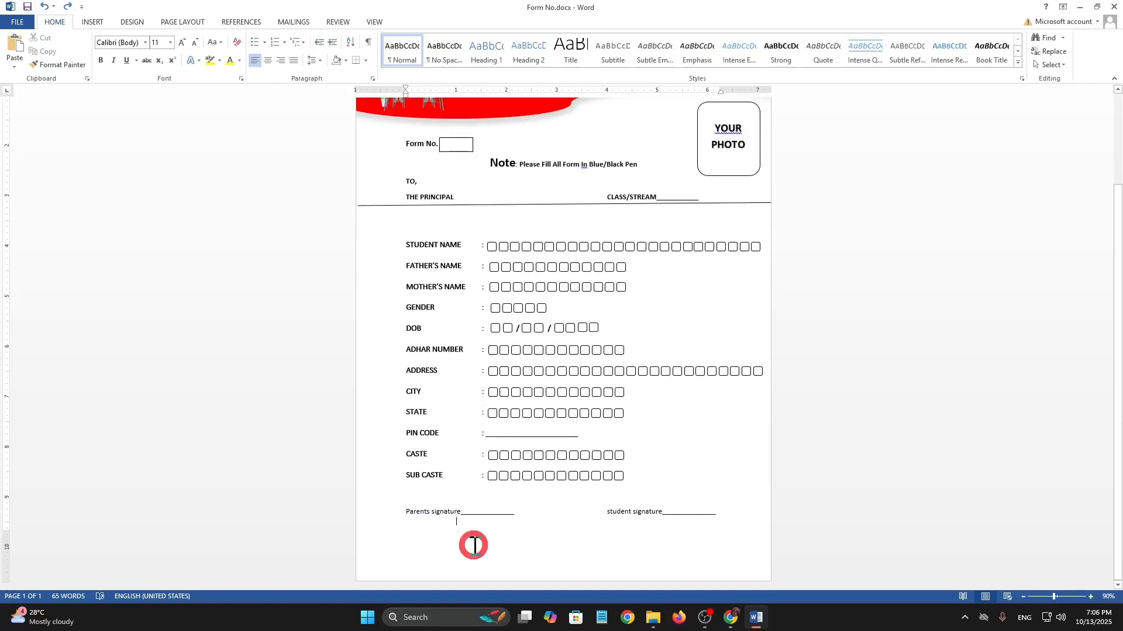
pyautogui.scroll(1, 426, 330)
pyautogui.scroll(2, 426, 329)
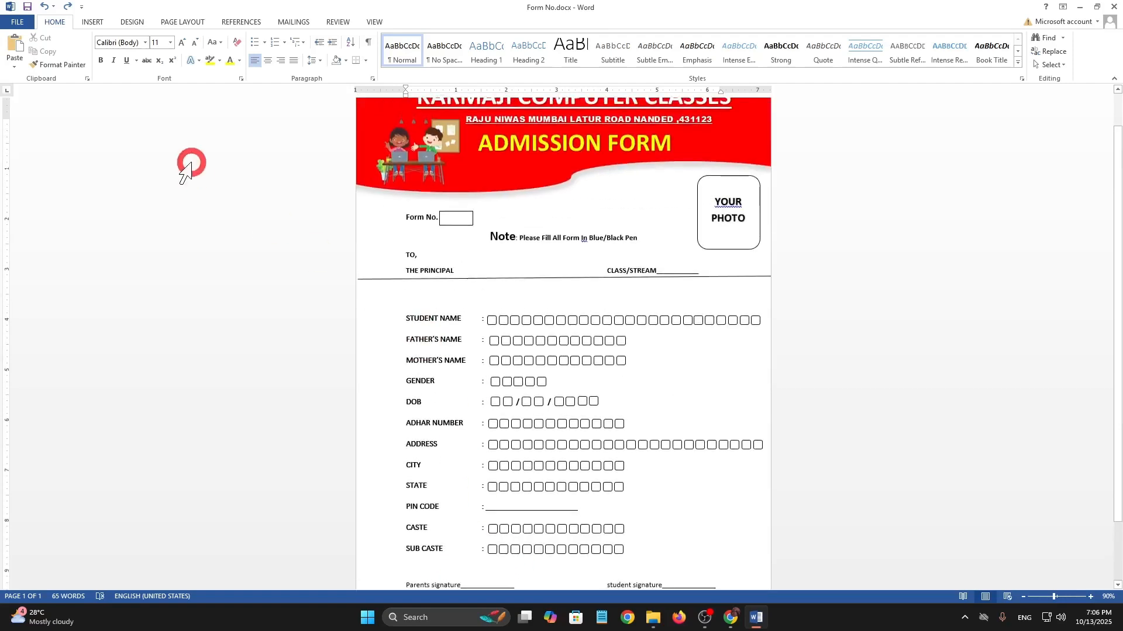
pyautogui.click(177, 23)
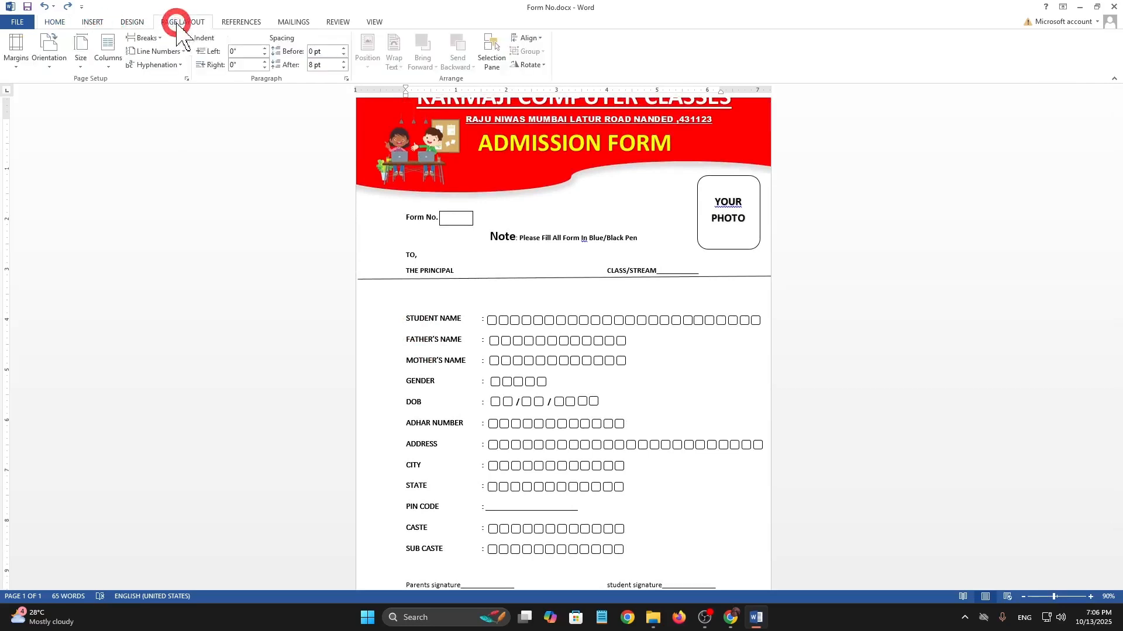
pyautogui.click(17, 66)
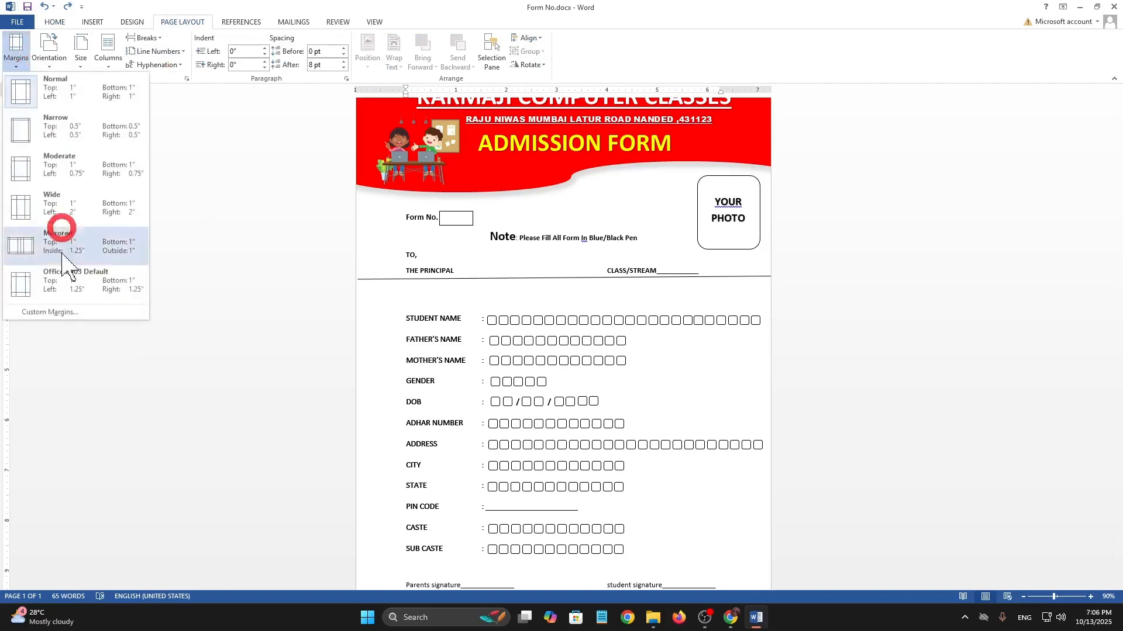
pyautogui.click(76, 313)
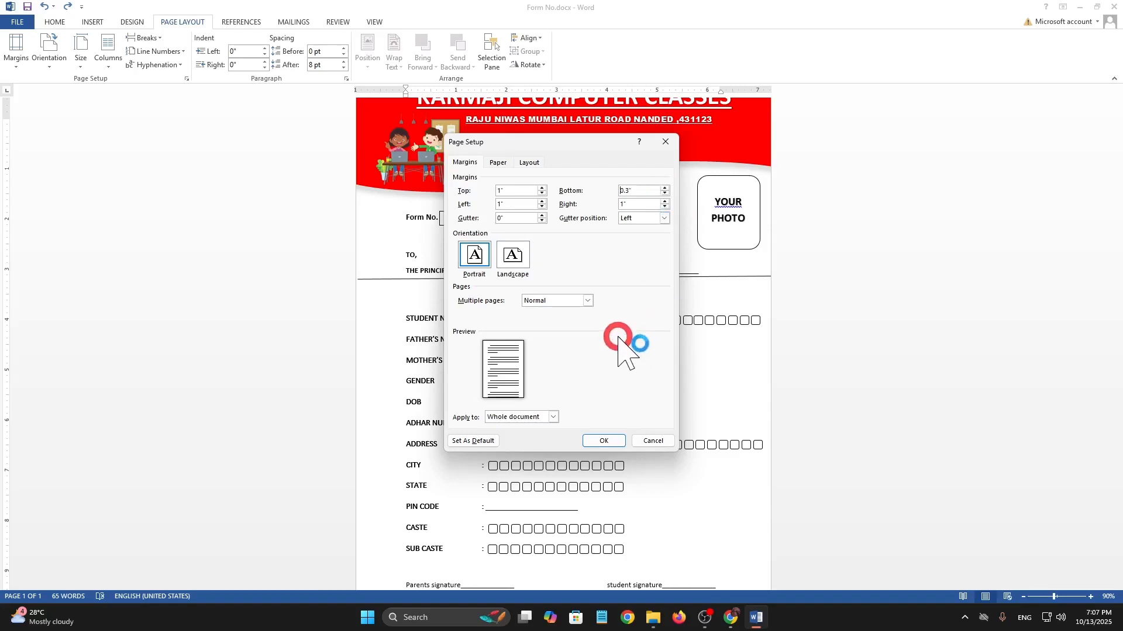
pyautogui.click(604, 441)
# Insert two blank lines above the signature row to push it down
pyautogui.scroll(-2, 578, 329)
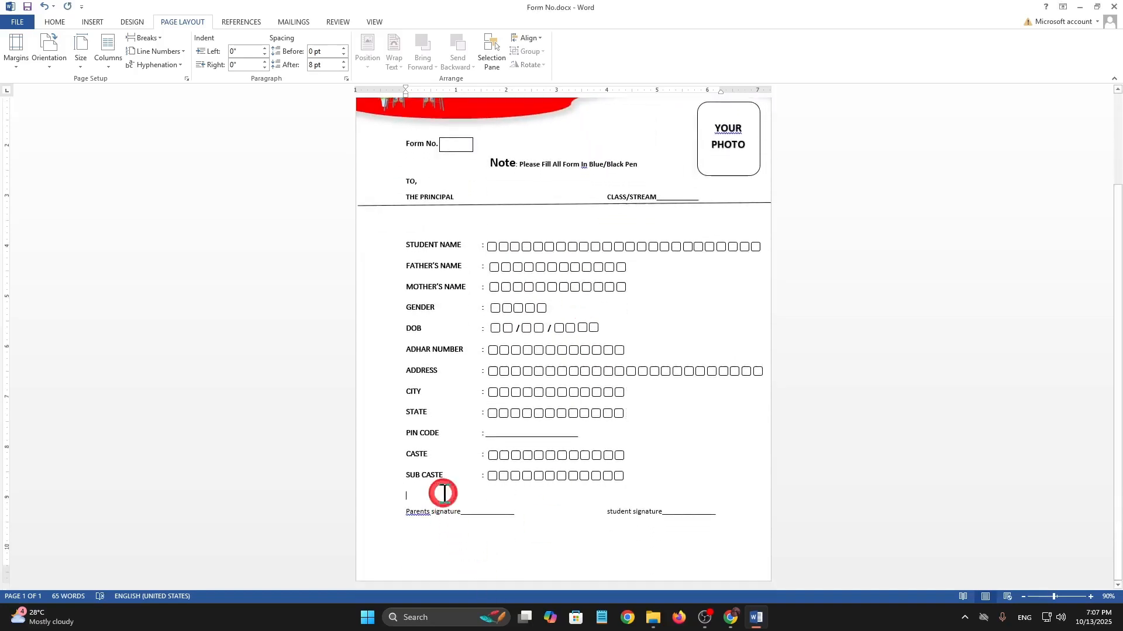
pyautogui.press('Return')
pyautogui.press('Return')
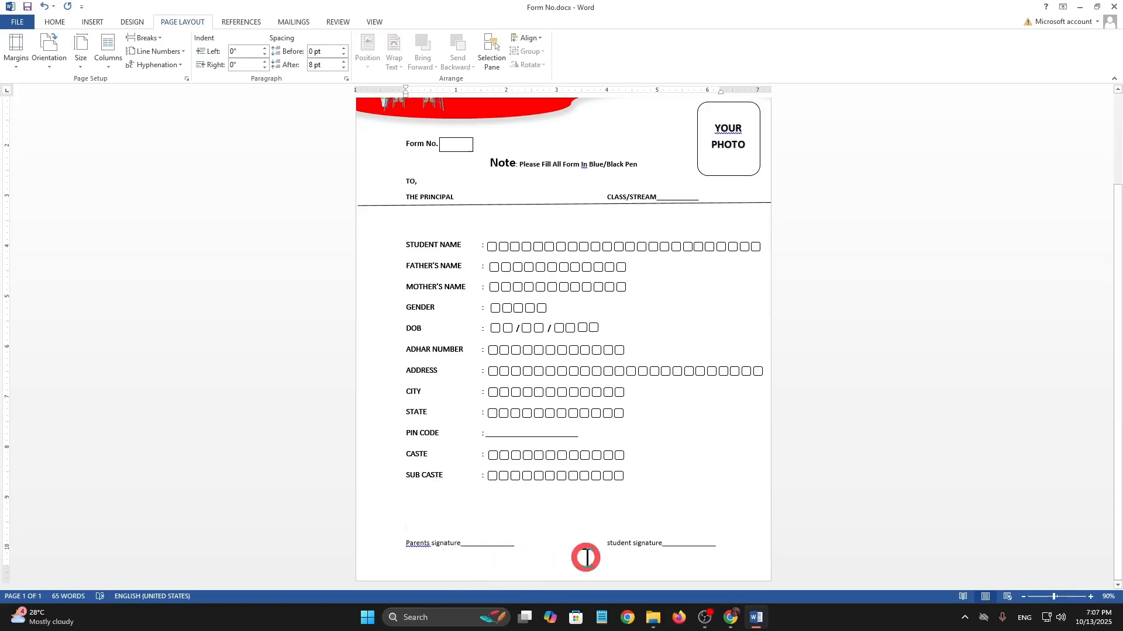
# Make the signature row bold, 14 pt and UPPERCASE
pyautogui.moveTo(402, 543); pyautogui.dragTo(725, 543)
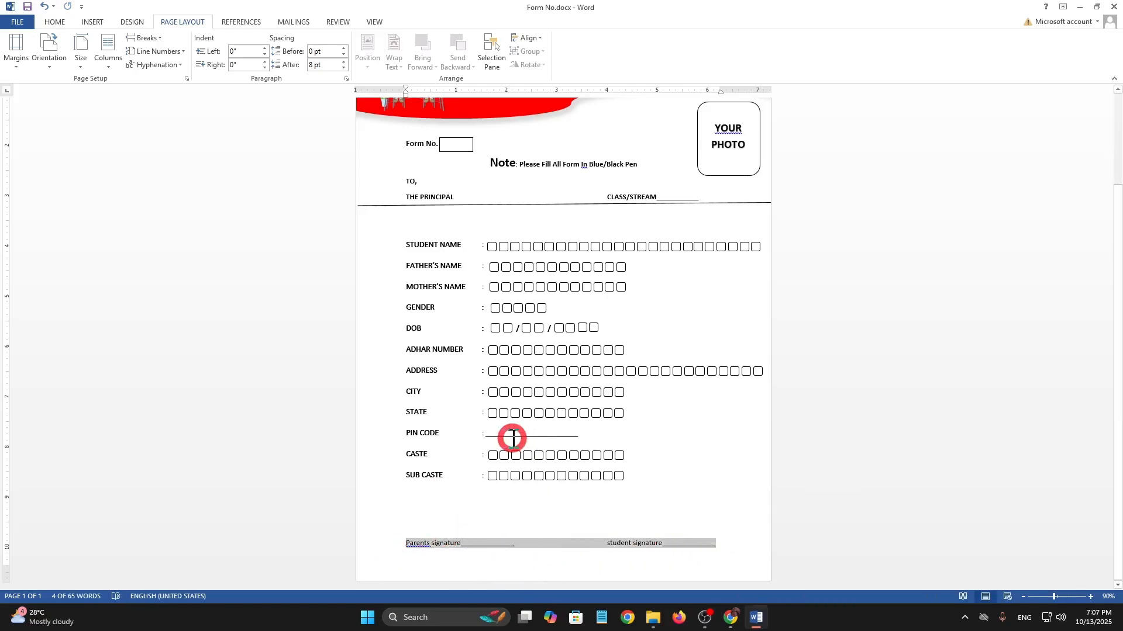
pyautogui.click(56, 24)
pyautogui.click(104, 61)
pyautogui.click(170, 42)
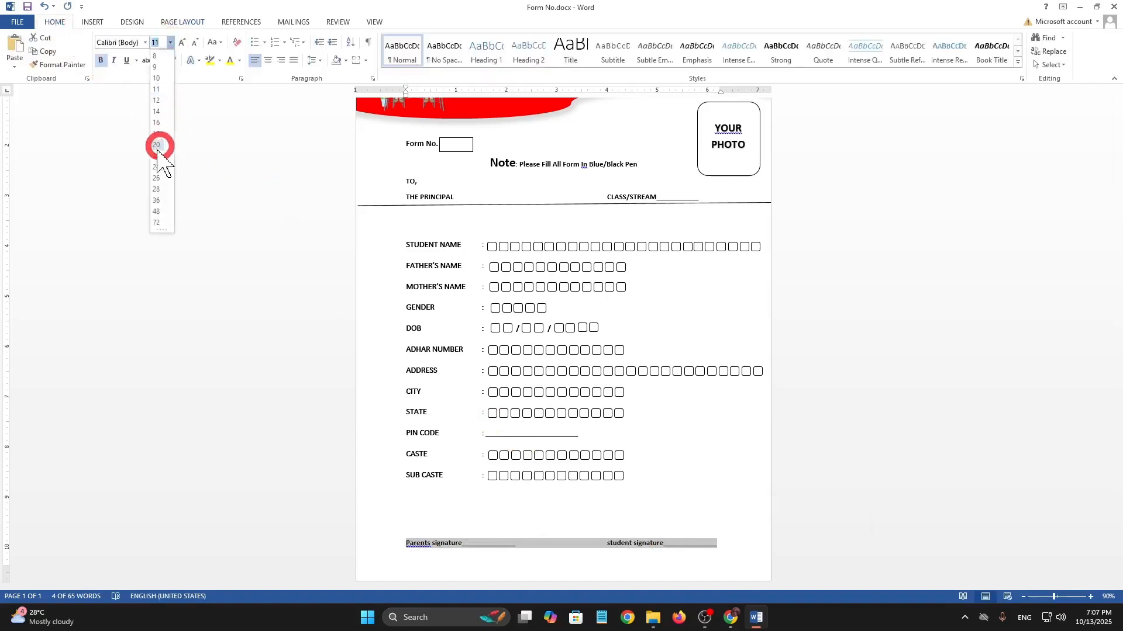
pyautogui.click(160, 112)
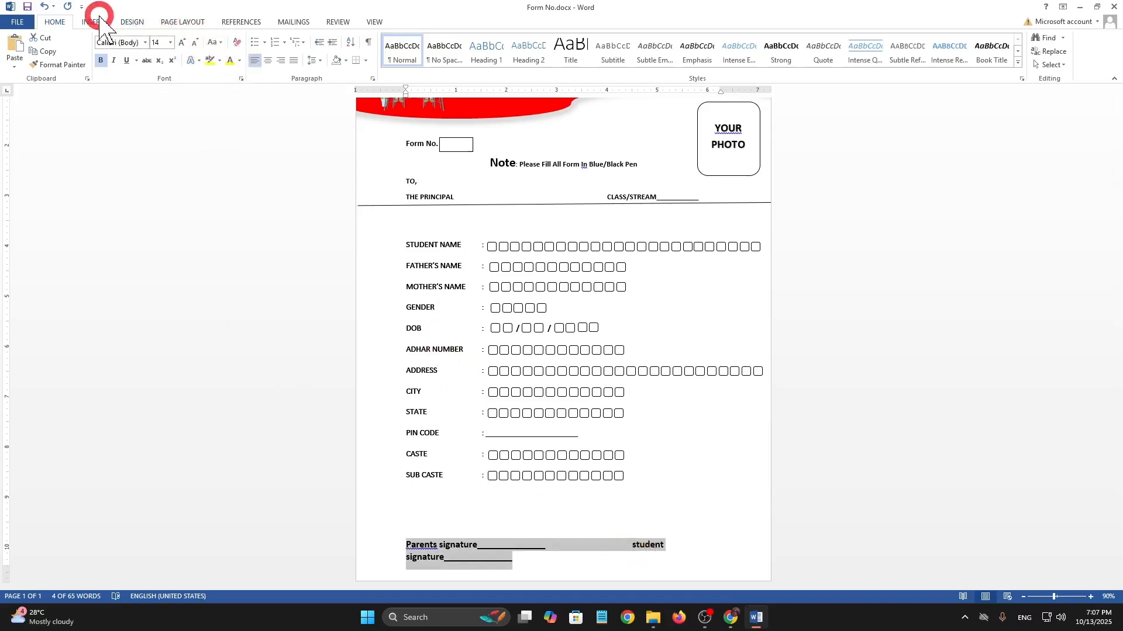
pyautogui.click(212, 44)
pyautogui.click(240, 81)
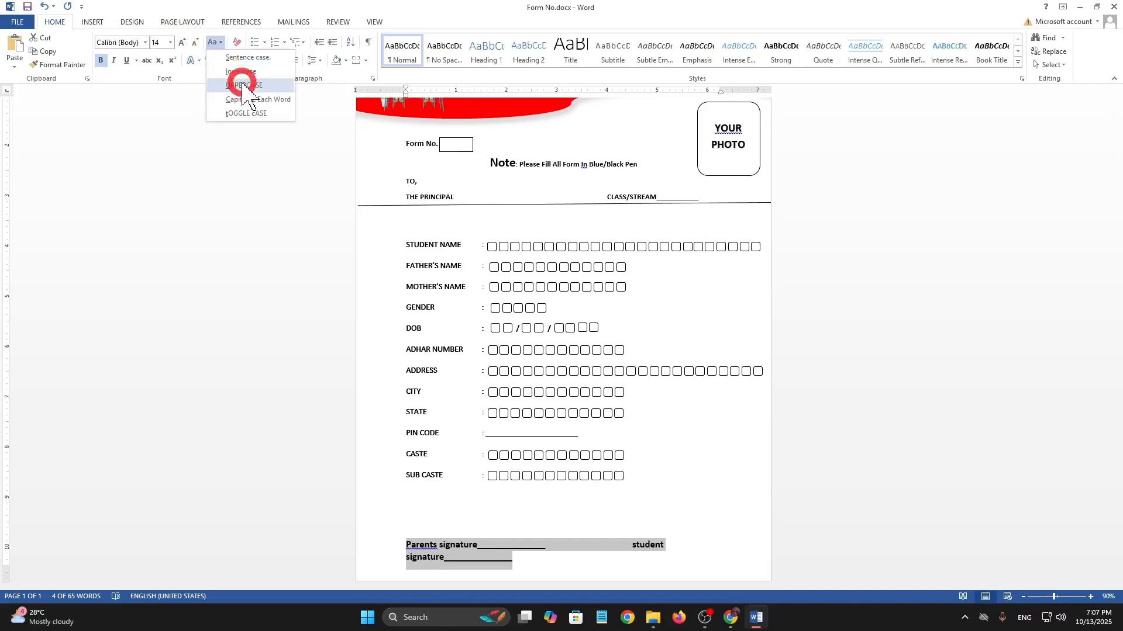
# Remove the extra spacing so STUDENT SIGNATURE sits on the same line as PARENTS SIGNATURE
pyautogui.click(657, 545)
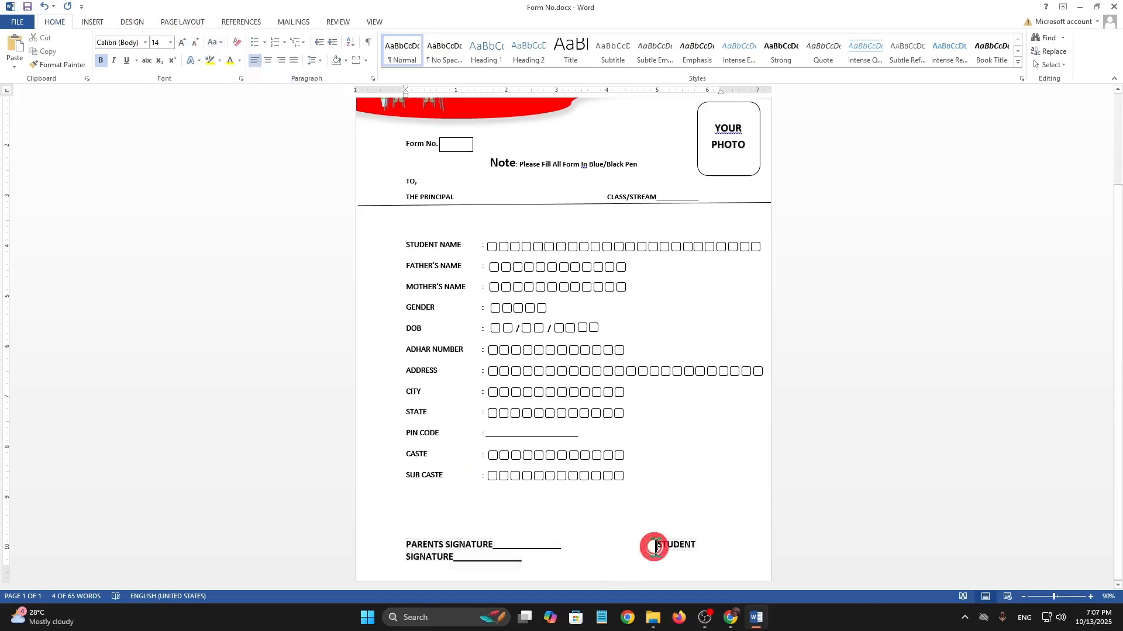
pyautogui.press('BackSpace')
pyautogui.press('BackSpace')
pyautogui.press('BackSpace')
pyautogui.press('BackSpace')
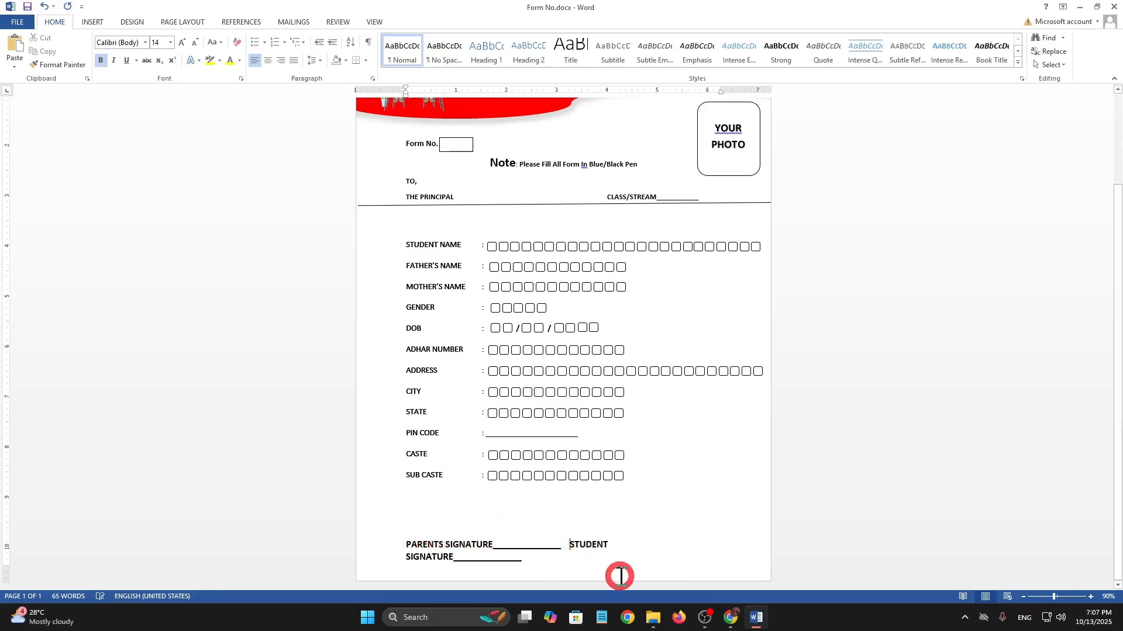
pyautogui.press('BackSpace')
pyautogui.press('BackSpace')
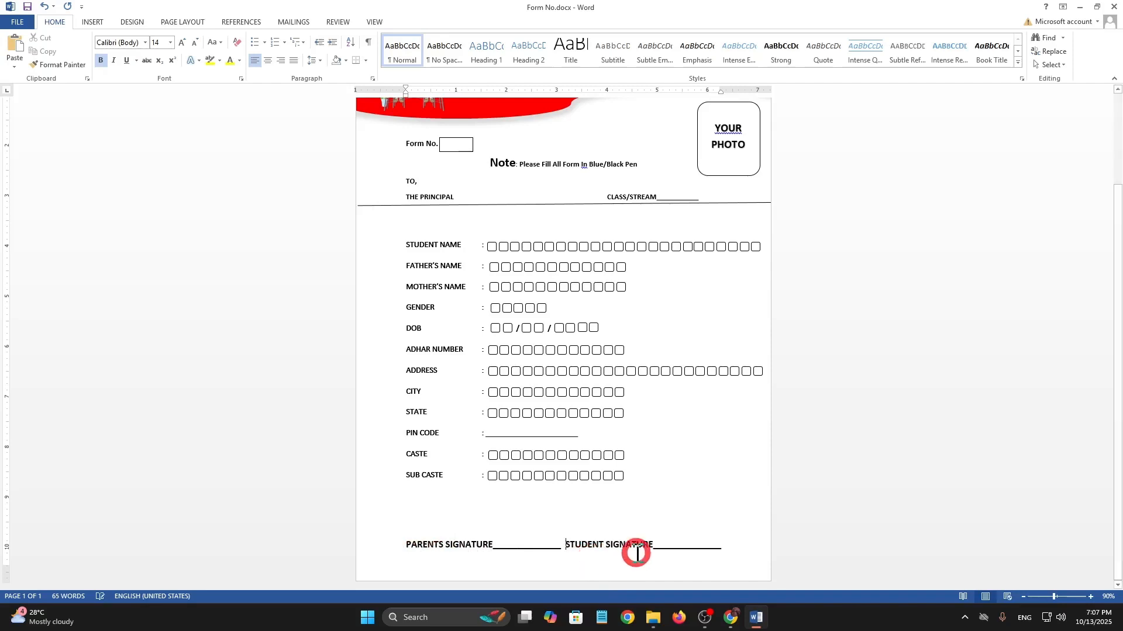
# Set the signature row's font size to 12 pt
pyautogui.moveTo(728, 546); pyautogui.dragTo(408, 543)
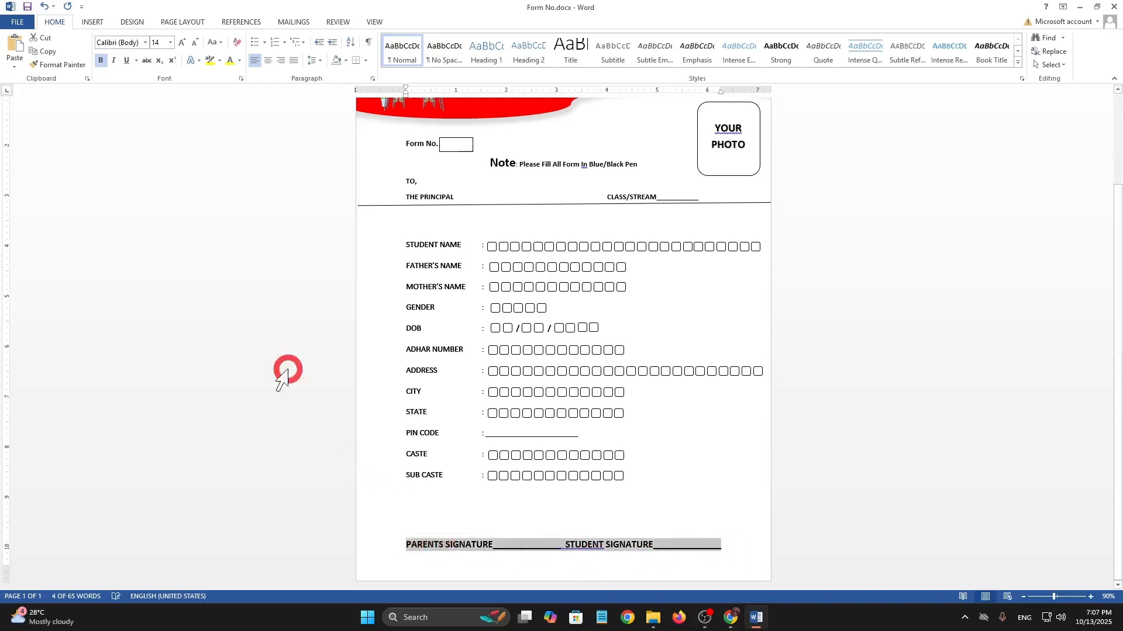
pyautogui.click(171, 42)
pyautogui.click(155, 97)
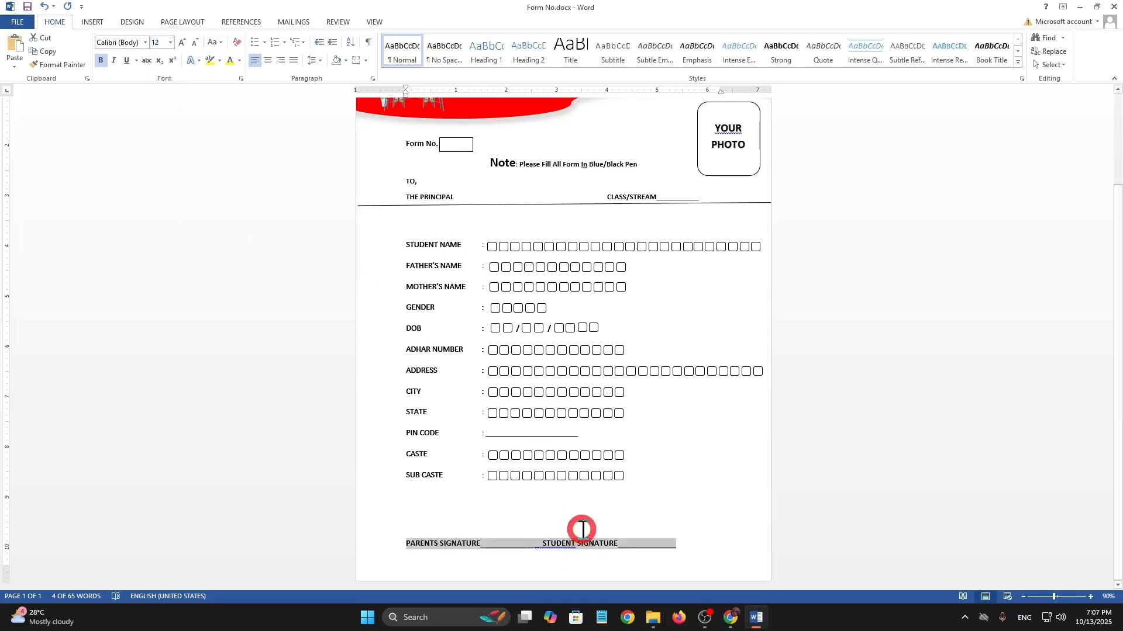
pyautogui.click(545, 544)
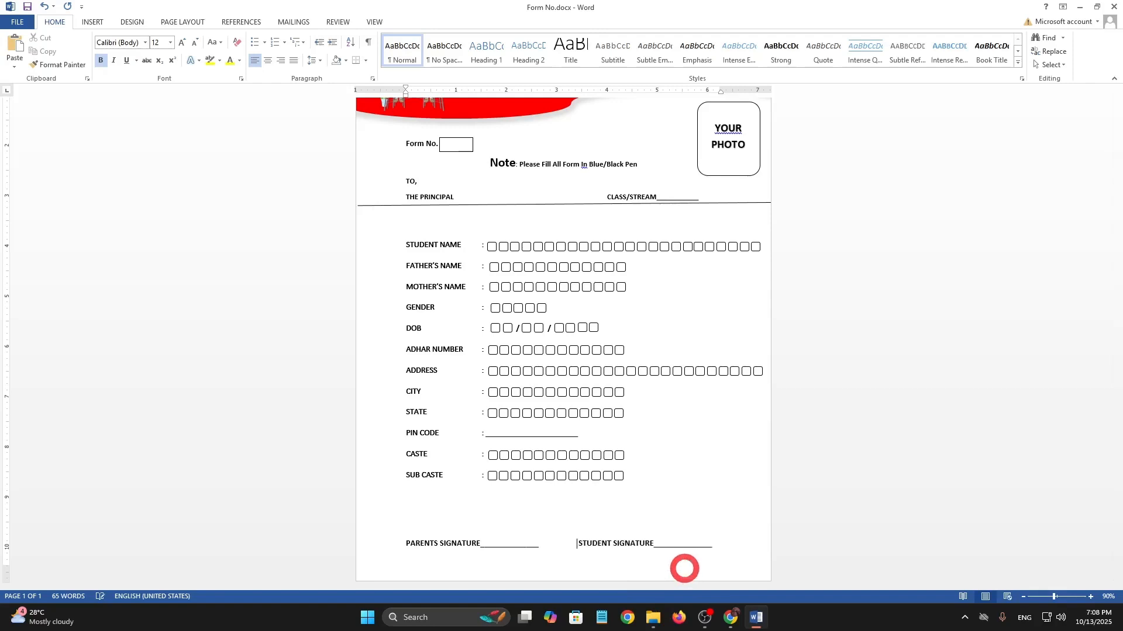
pyautogui.scroll(4, 646, 397)
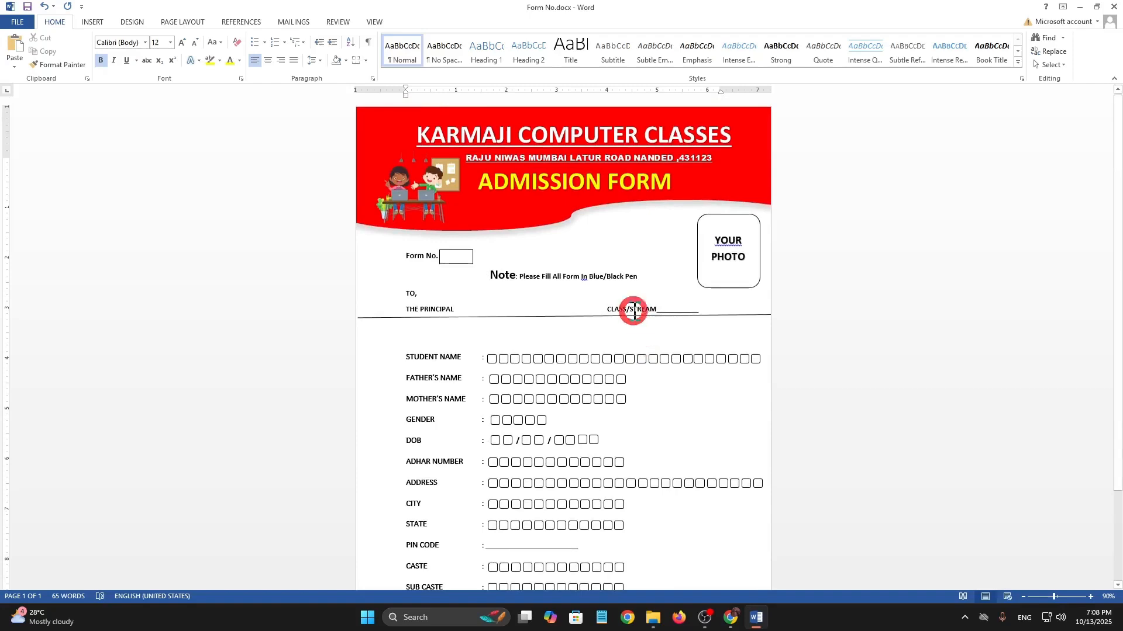
# Delete the rectangular box beside Form No
pyautogui.scroll(-3, 569, 266)
pyautogui.scroll(-1, 569, 255)
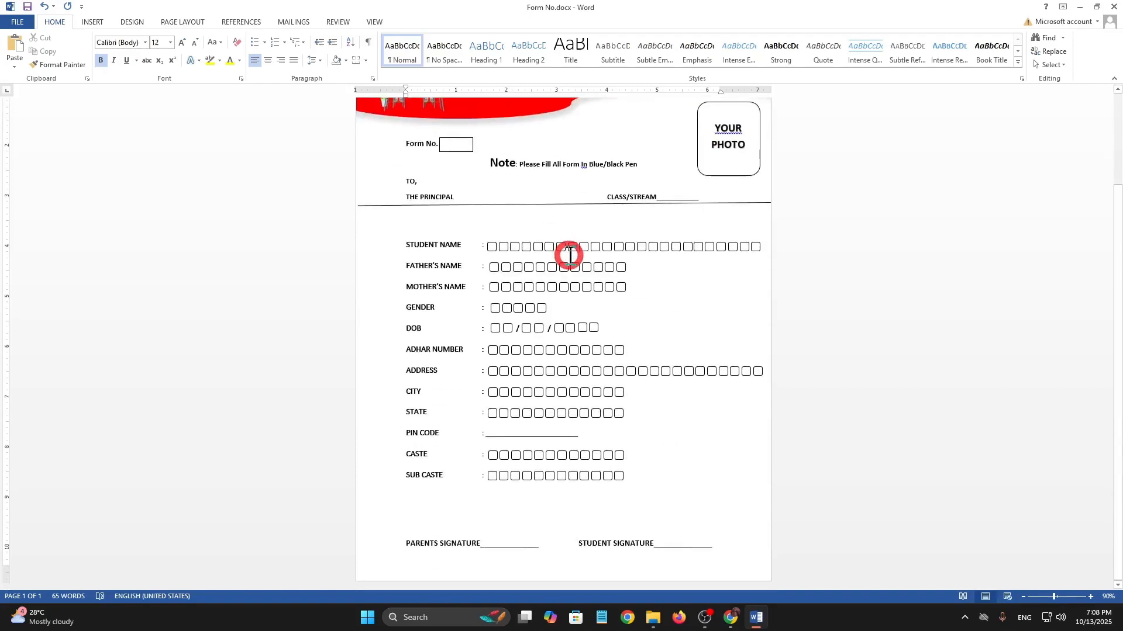
pyautogui.scroll(3, 633, 245)
pyautogui.scroll(1, 634, 245)
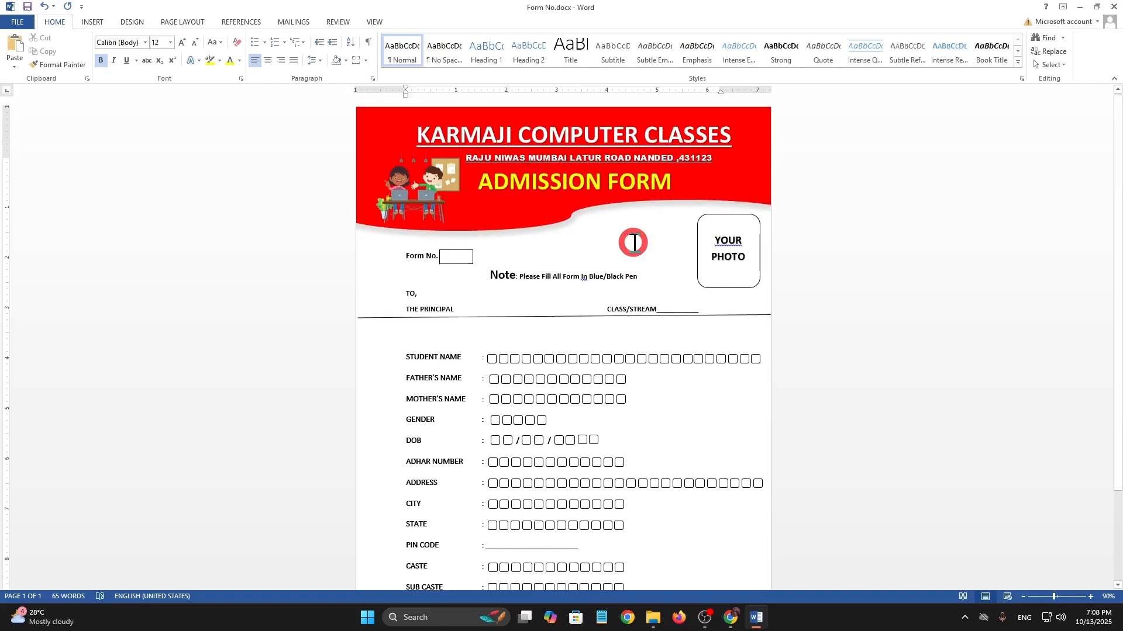
pyautogui.click(456, 258)
pyautogui.press('Delete')
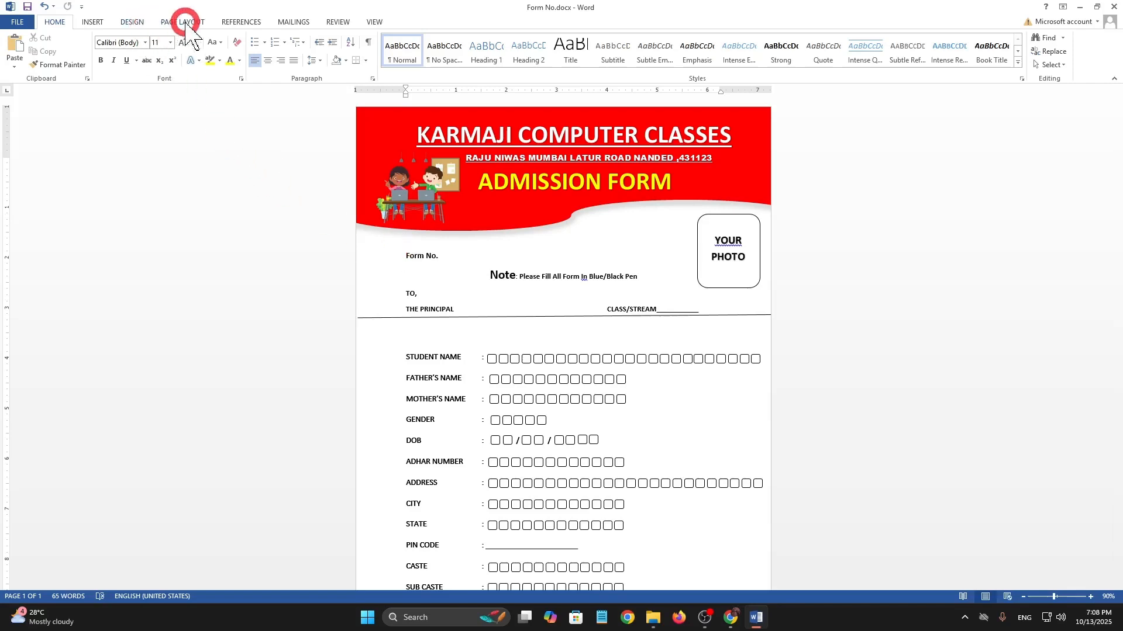
# Draw a rounded rectangle about 0.6" by 0.24" beside Form No. and give it the black outline shape style
pyautogui.click(92, 22)
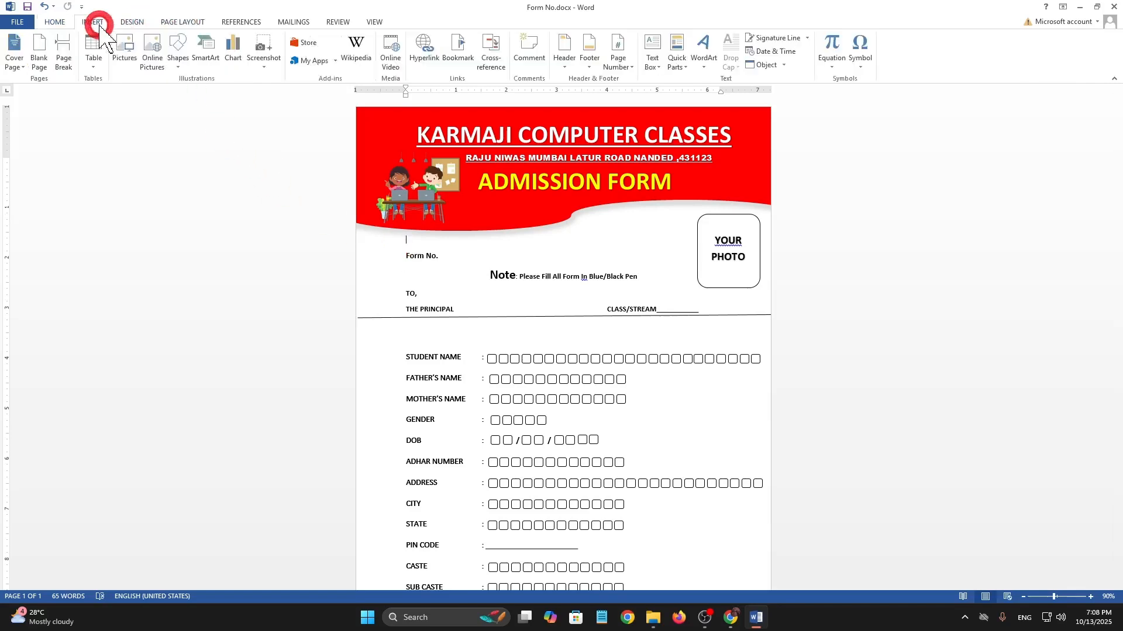
pyautogui.click(174, 56)
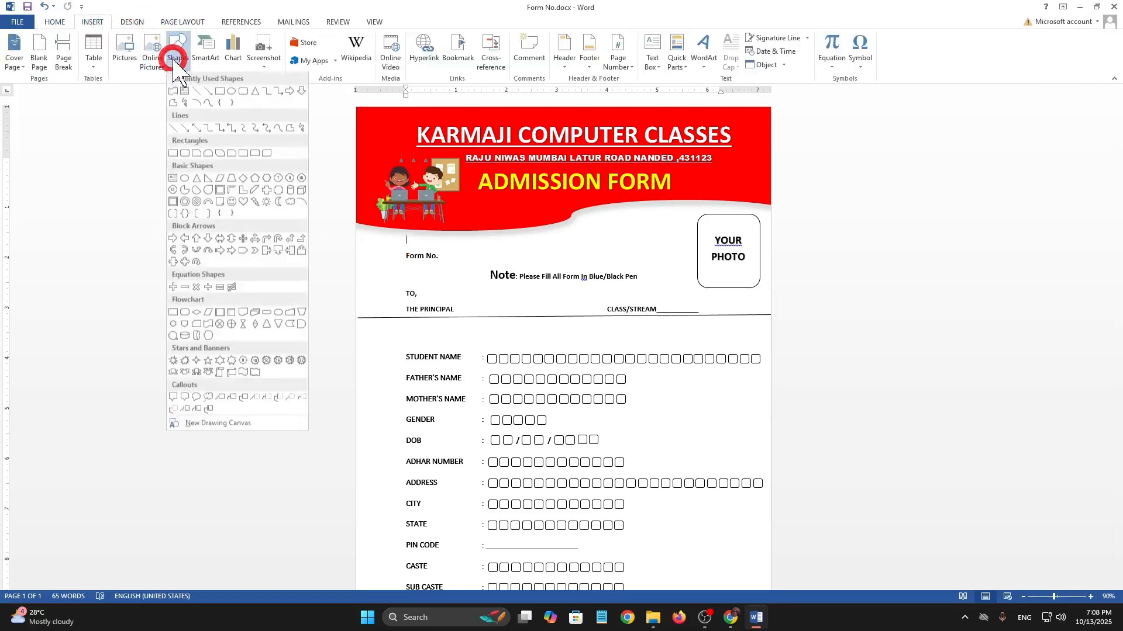
pyautogui.click(242, 92)
pyautogui.moveTo(455, 261)
pyautogui.mouseDown()
pyautogui.moveTo(474, 266)
pyautogui.moveTo(457, 255)
pyautogui.mouseUp()
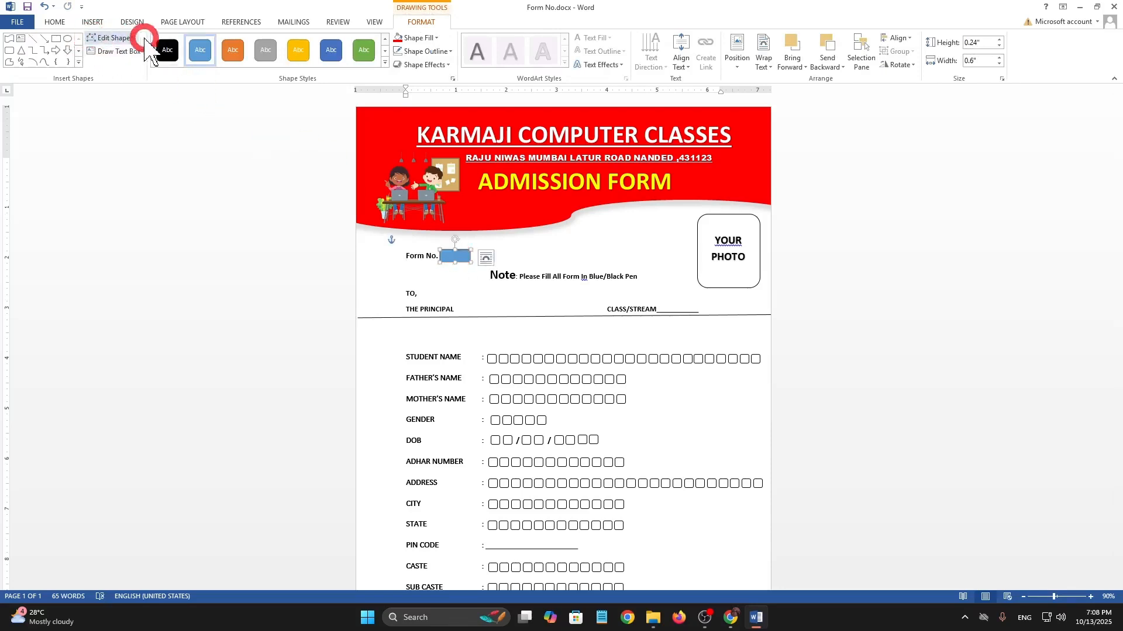
pyautogui.click(385, 38)
pyautogui.click(165, 49)
pyautogui.click(606, 245)
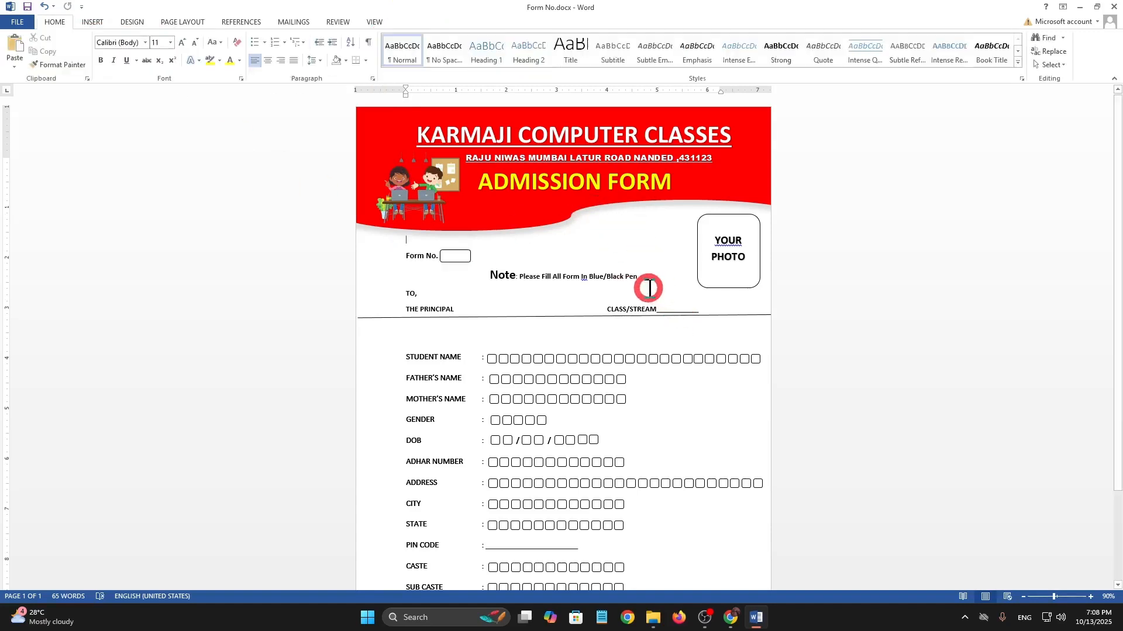
# Print the form with Microsoft Print to PDF, saving the output as from
pyautogui.scroll(-3, 649, 288)
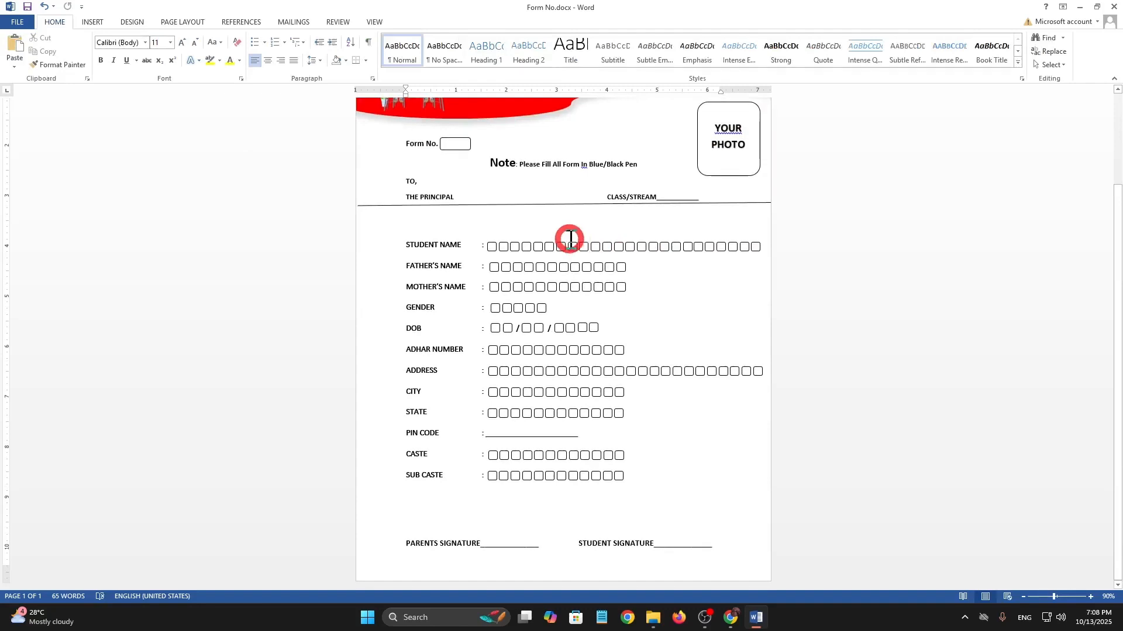
pyautogui.scroll(3, 544, 227)
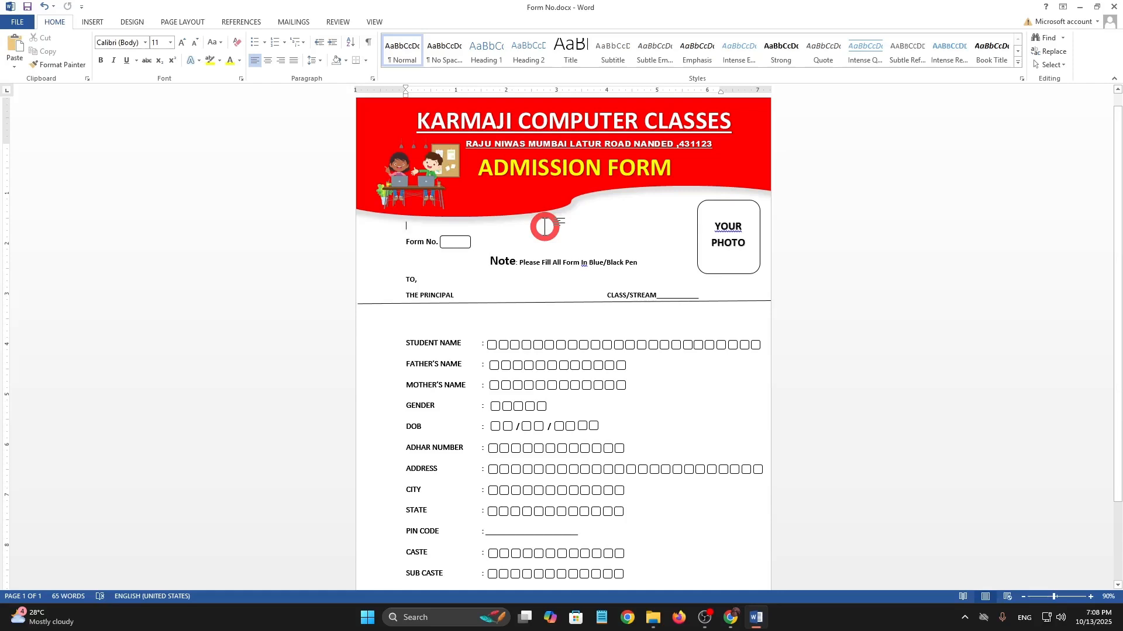
pyautogui.click(11, 18)
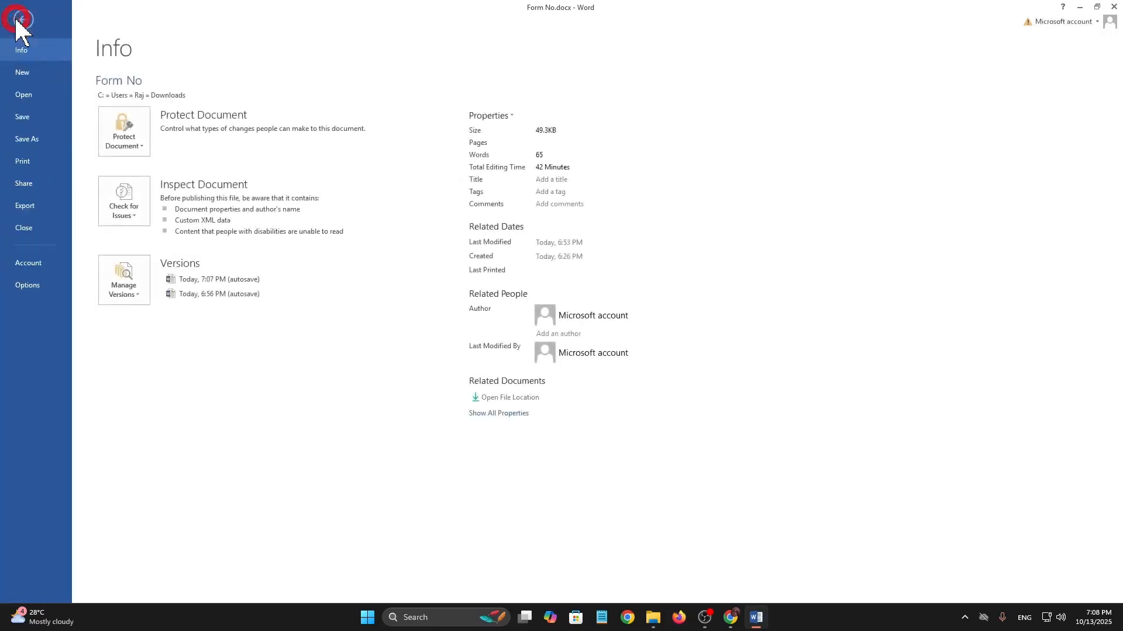
pyautogui.click(27, 161)
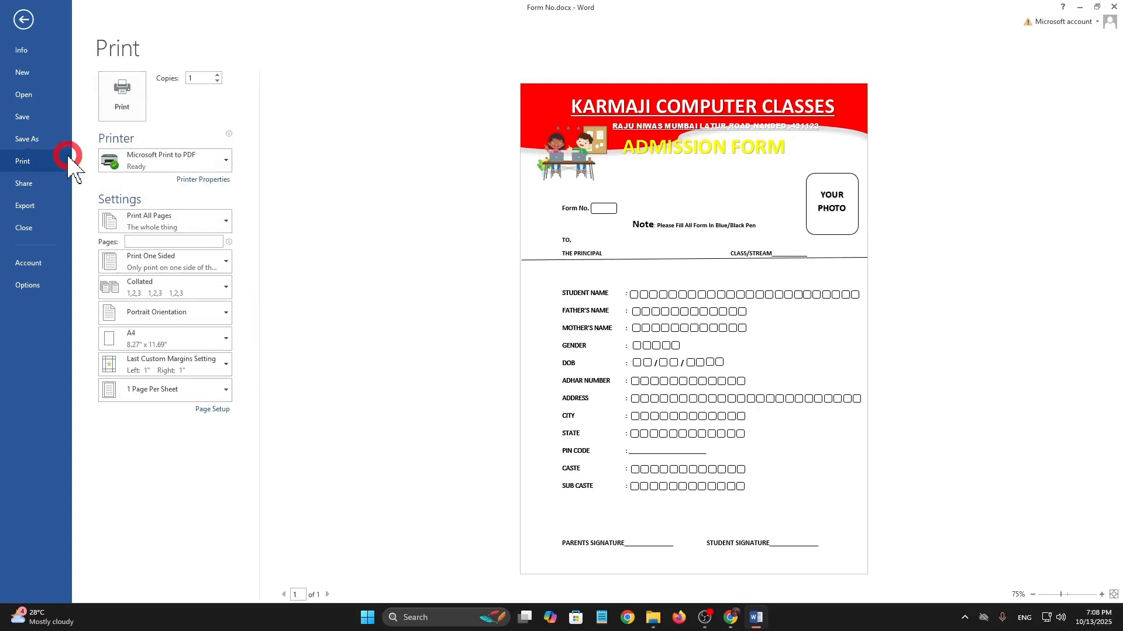
pyautogui.click(125, 99)
pyautogui.click(184, 164)
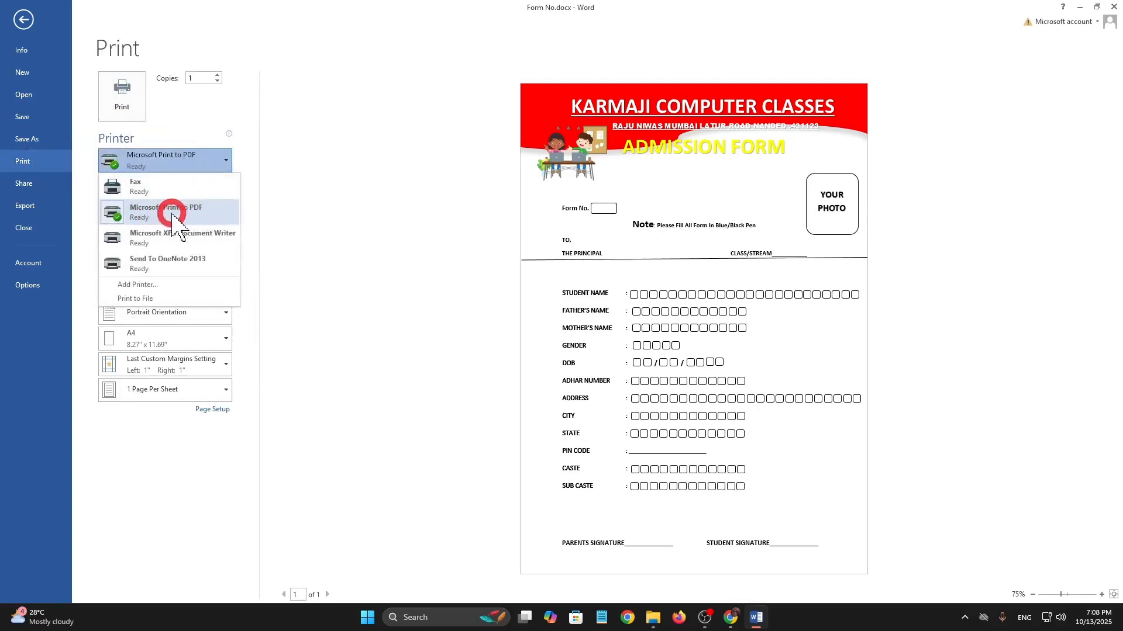
pyautogui.click(132, 96)
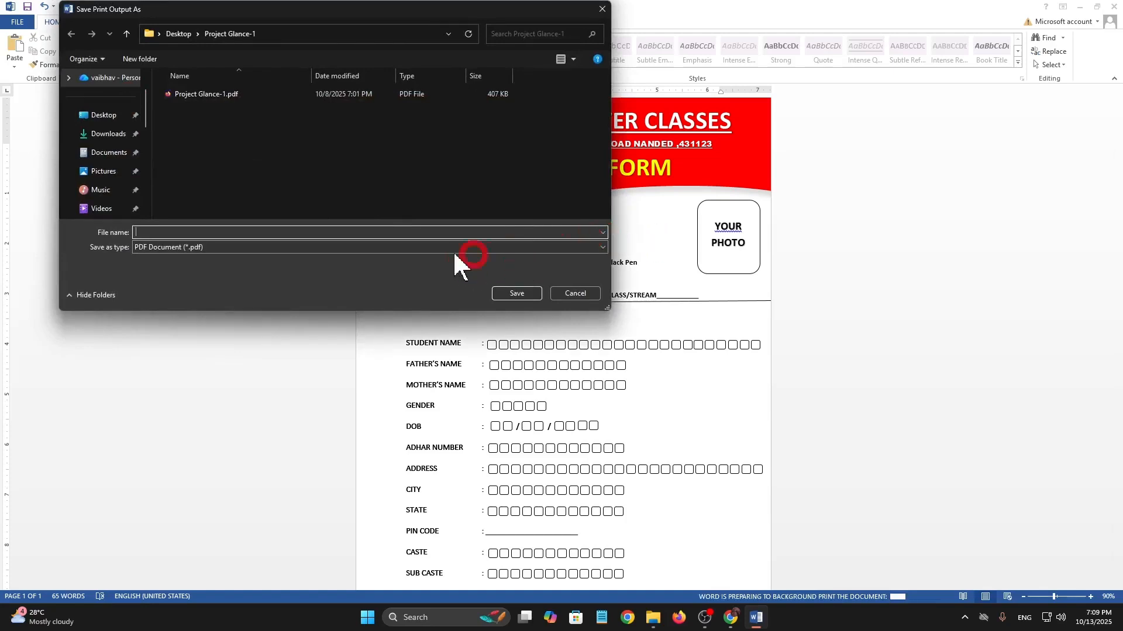
pyautogui.write('dfdf')
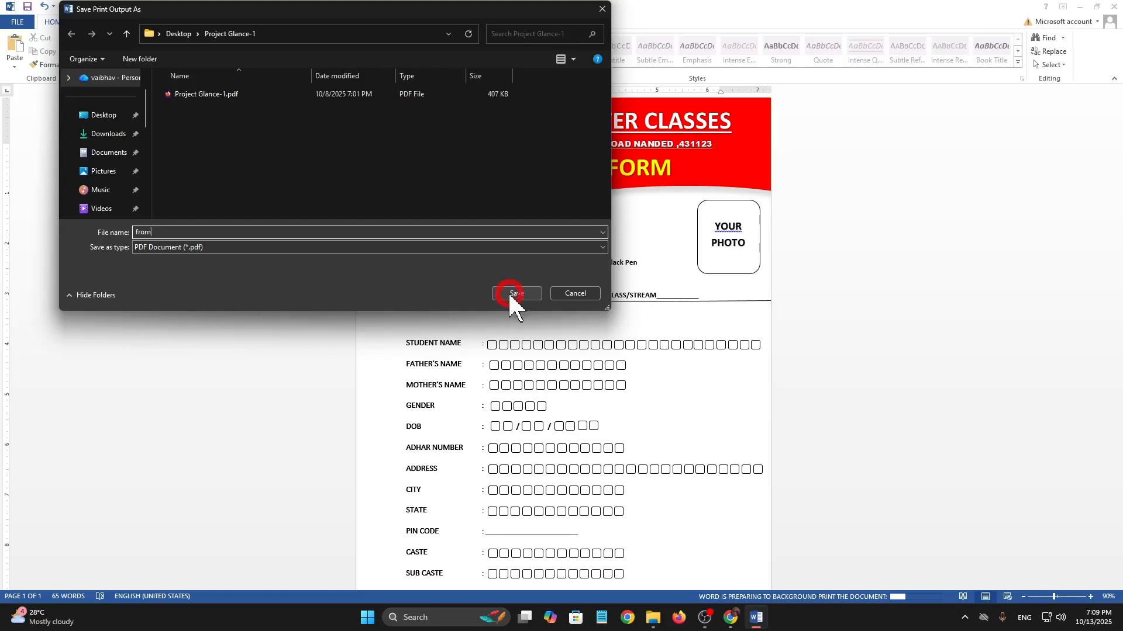
pyautogui.click(516, 294)
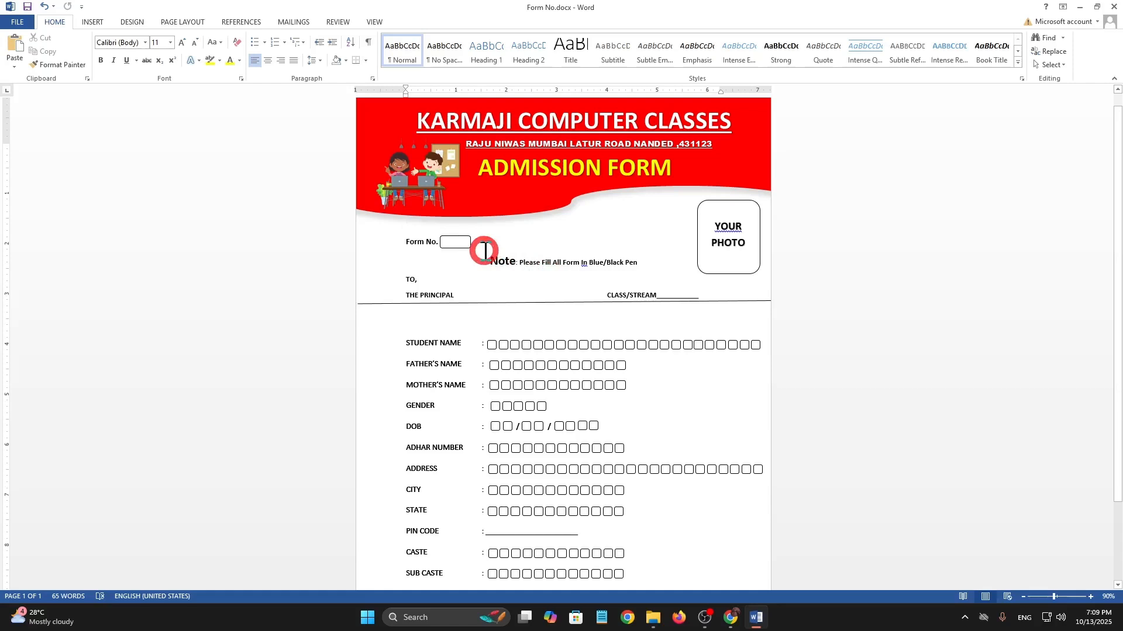
pyautogui.scroll(-3, 538, 297)
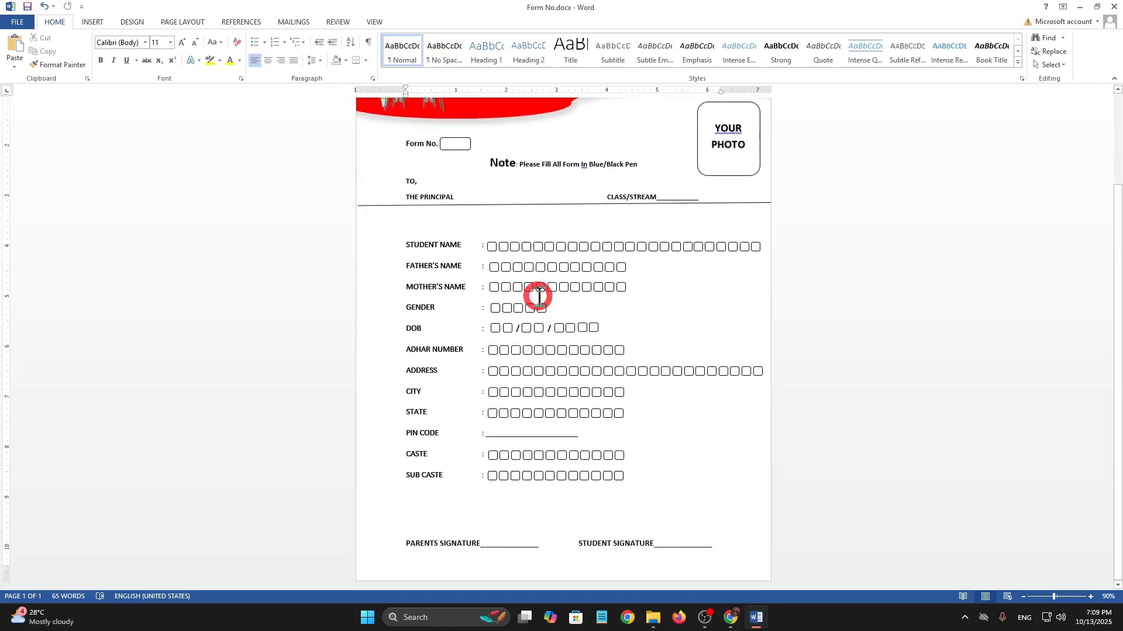
pyautogui.scroll(3, 538, 296)
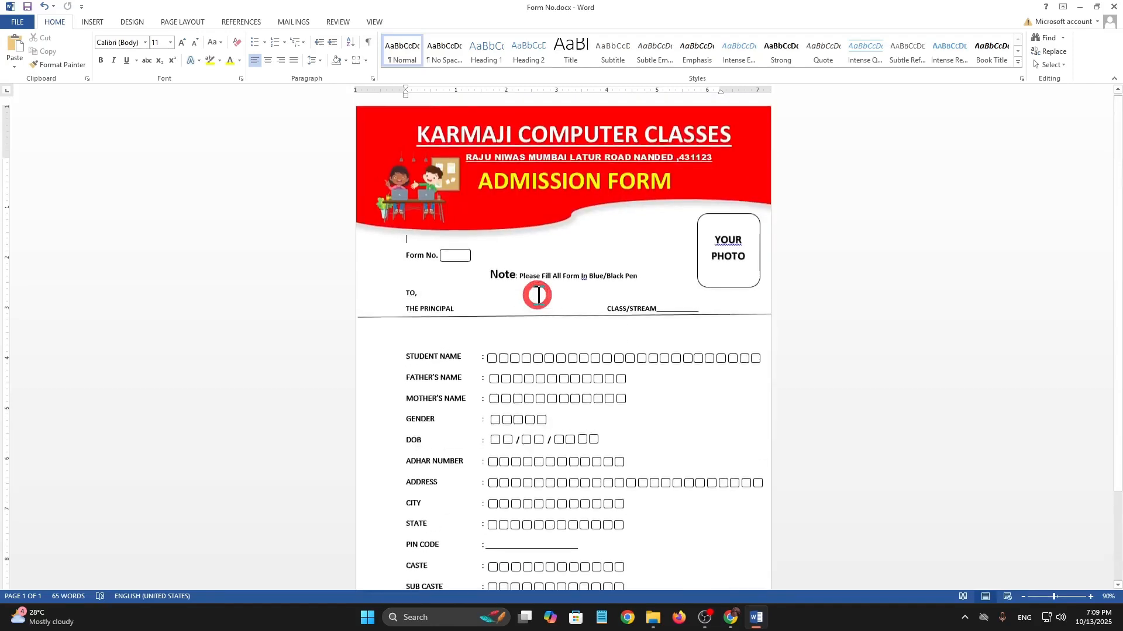